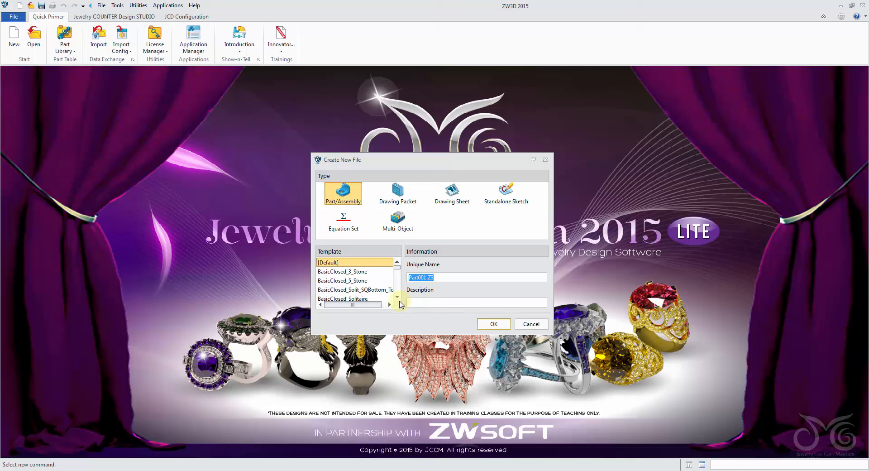
Create a new part file named Trillion_Halo from the BasicOpen_Solitaire template
click(397, 296)
click(397, 297)
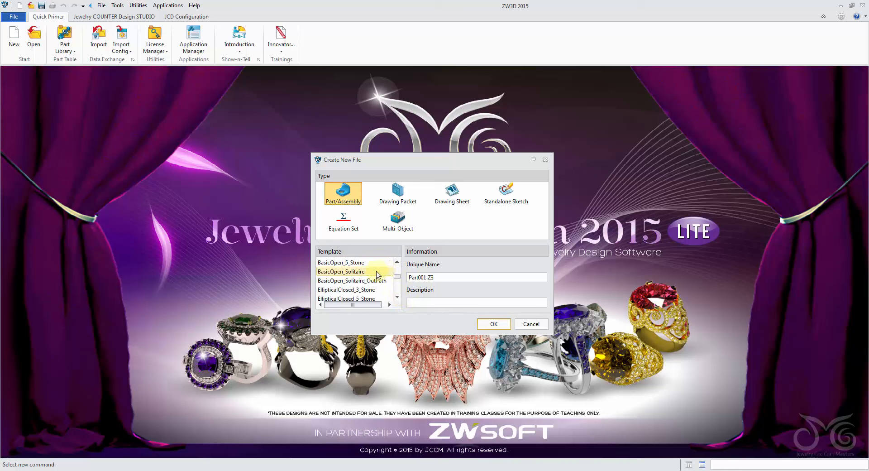
click(362, 268)
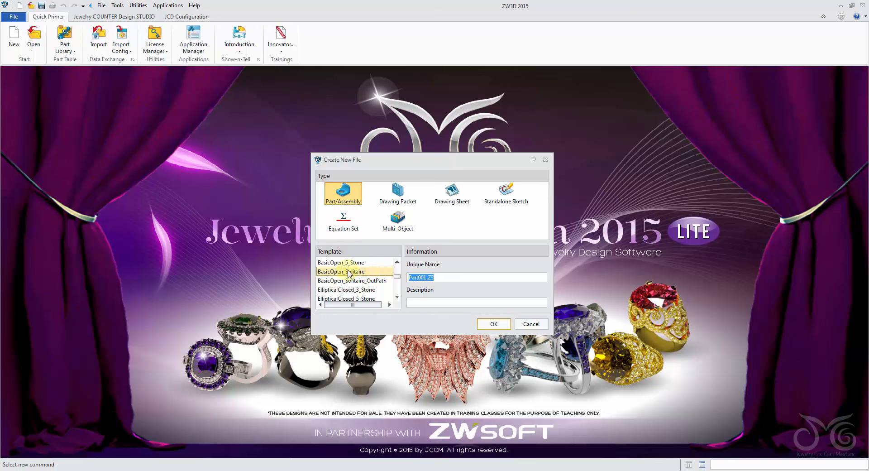
text(Trillion_Halo)
click(486, 324)
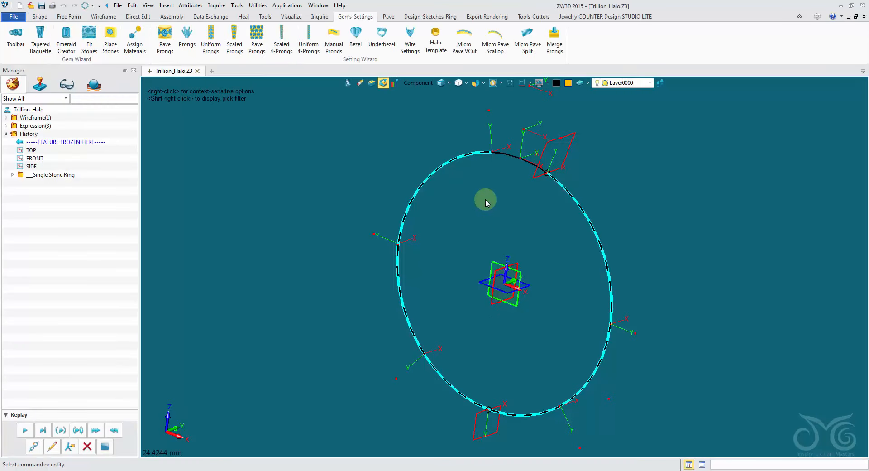
right_drag(444, 216, 479, 208)
scroll(378, 175, down, 3)
scroll(483, 204, up, 3)
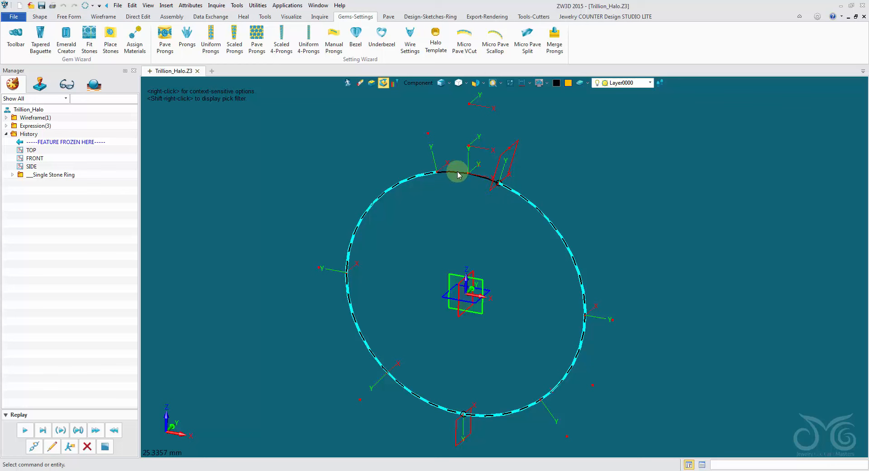
right_drag(455, 171, 544, 144)
right_drag(430, 105, 535, 272)
right_drag(535, 230, 515, 248)
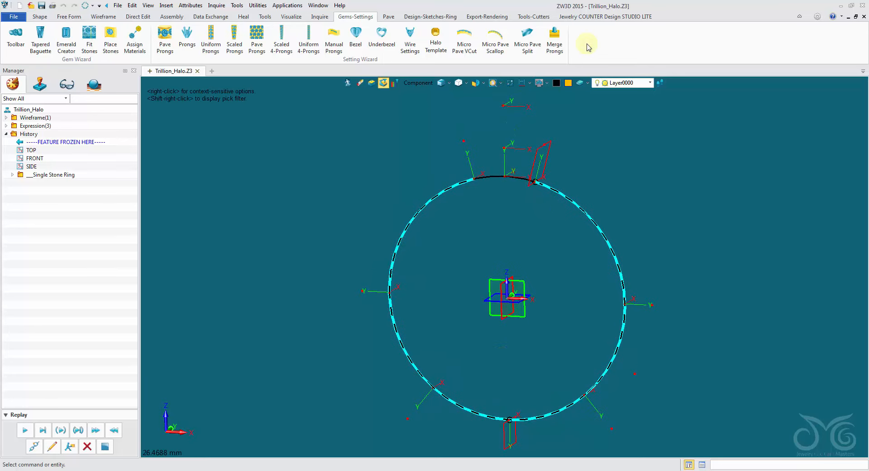
Open the Jewelry CAD Dream ring template library, then resize and reposition its window clear of the ring wireframe
click(590, 18)
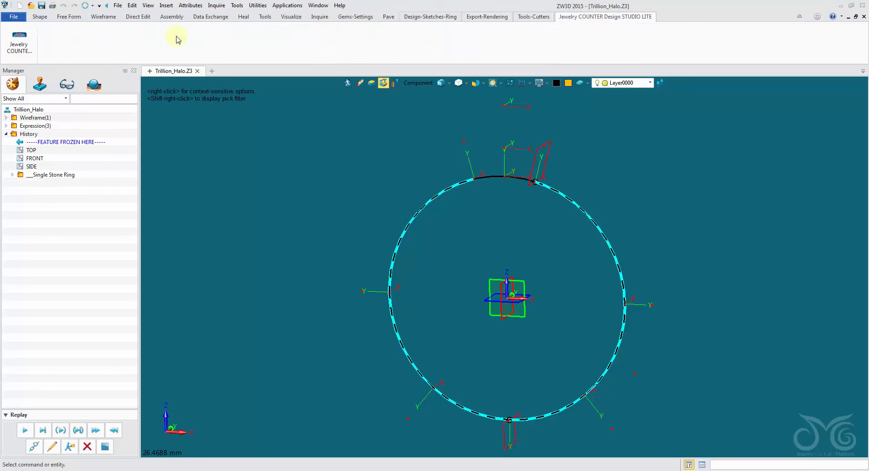
click(28, 45)
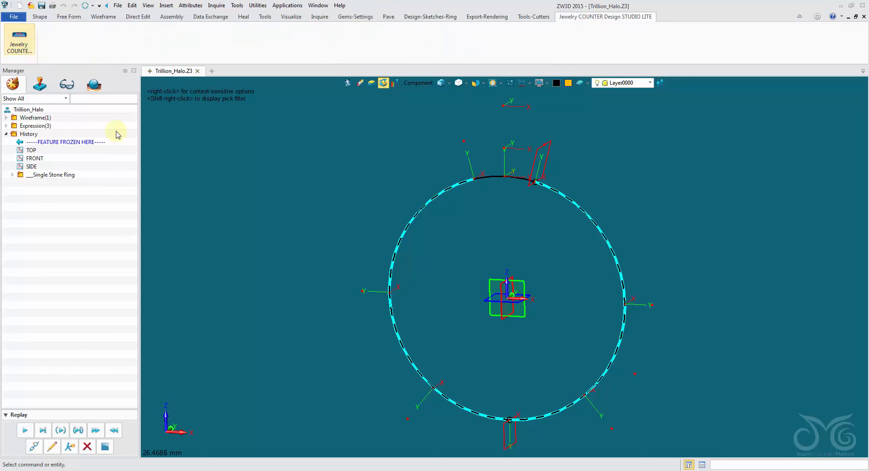
click(247, 138)
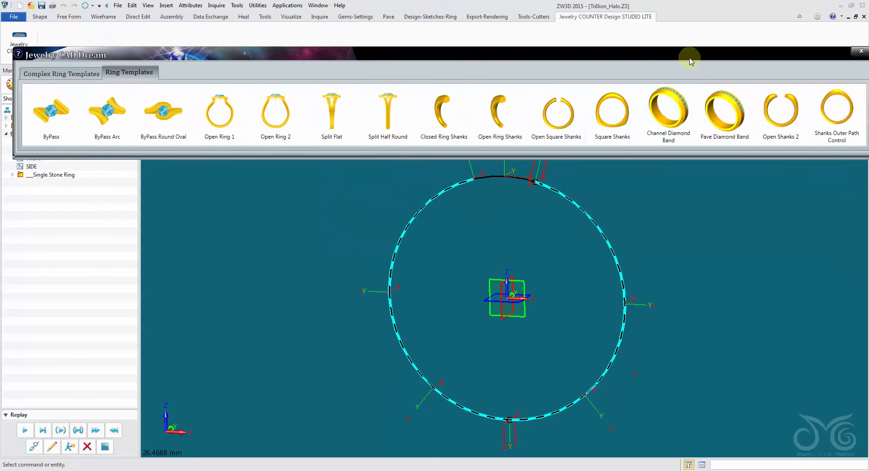
drag(798, 79, 551, 78)
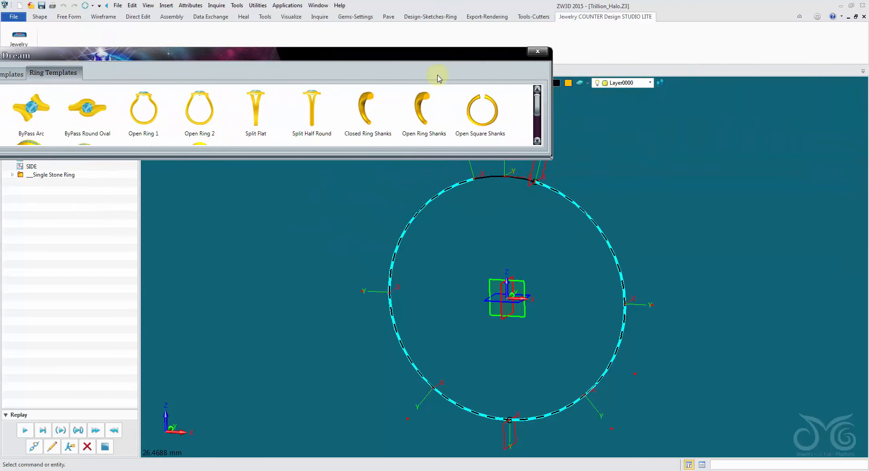
drag(451, 55, 671, 21)
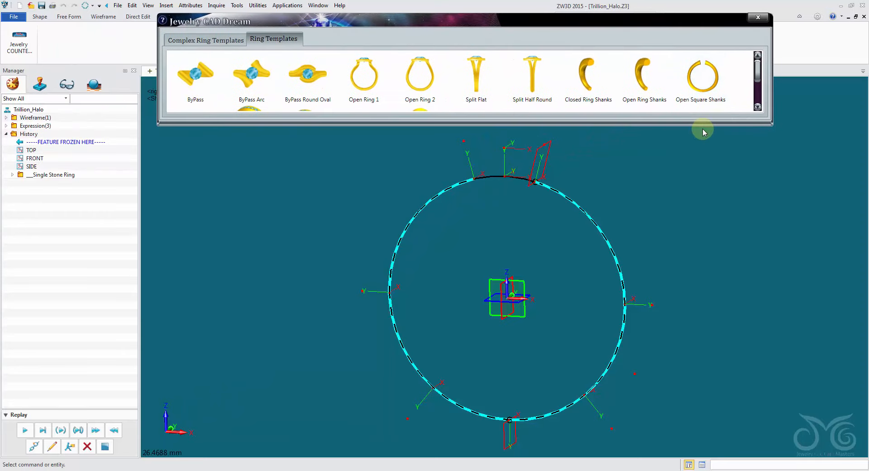
drag(704, 125, 702, 135)
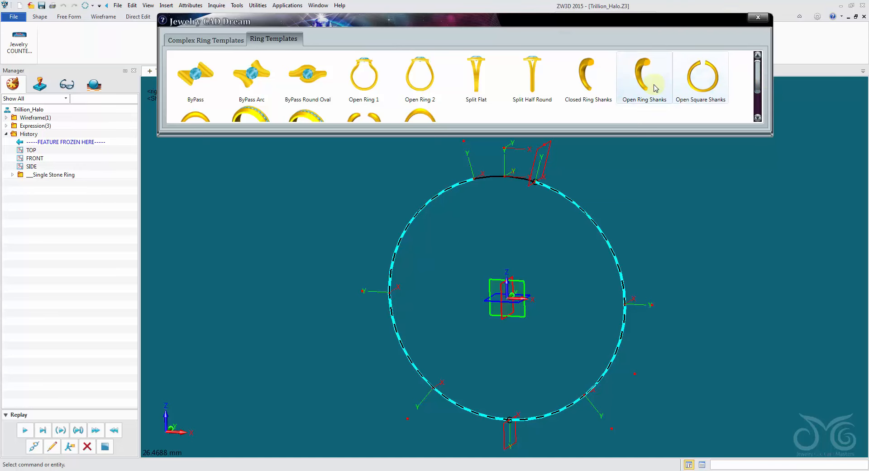
Insert the Triangle profile from the Open Ring Shanks templates at the origin with rotation 0, and close the library
click(644, 75)
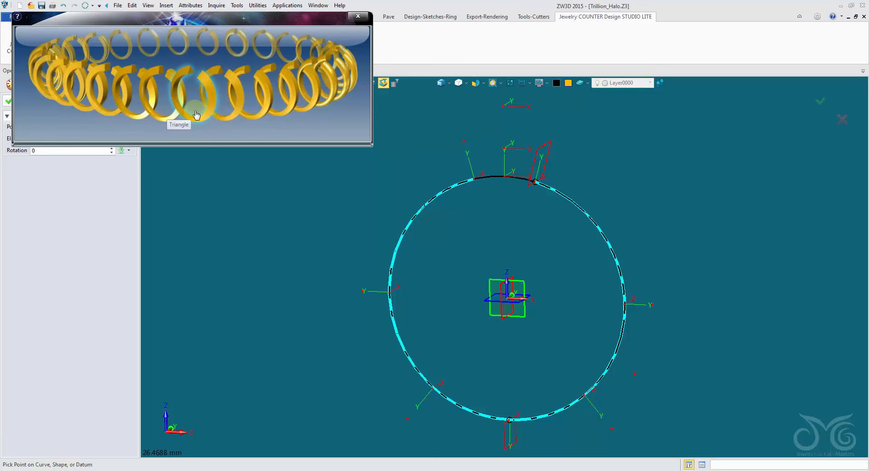
click(507, 300)
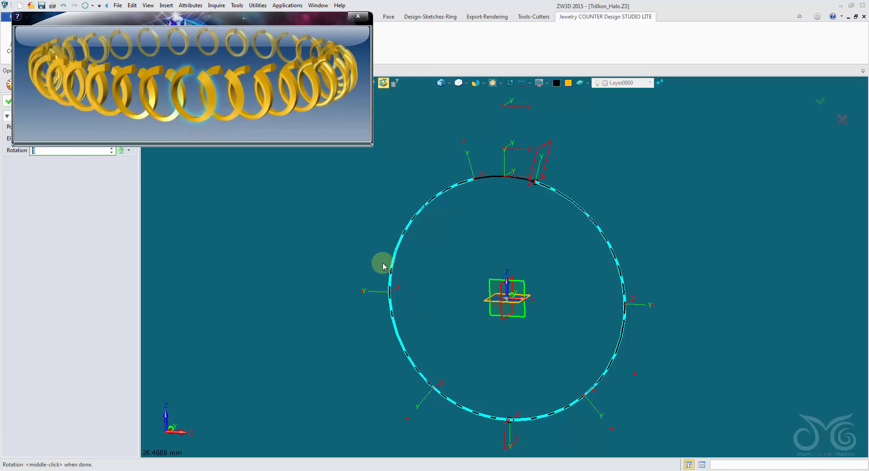
click(9, 100)
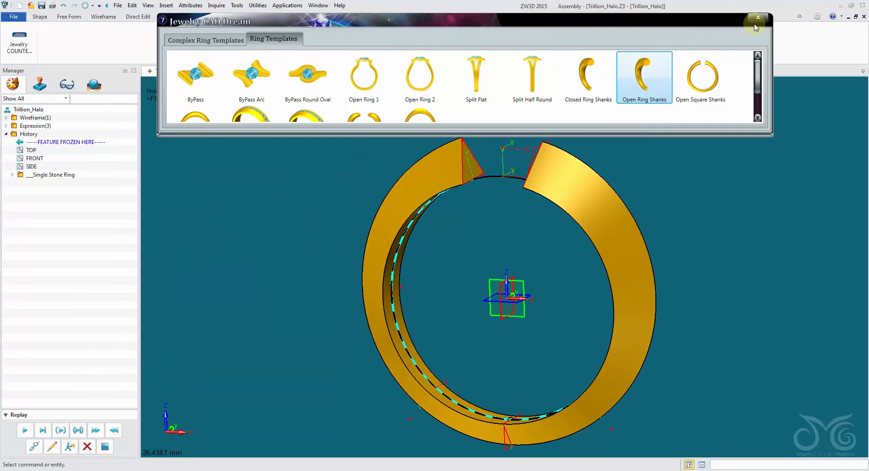
click(758, 19)
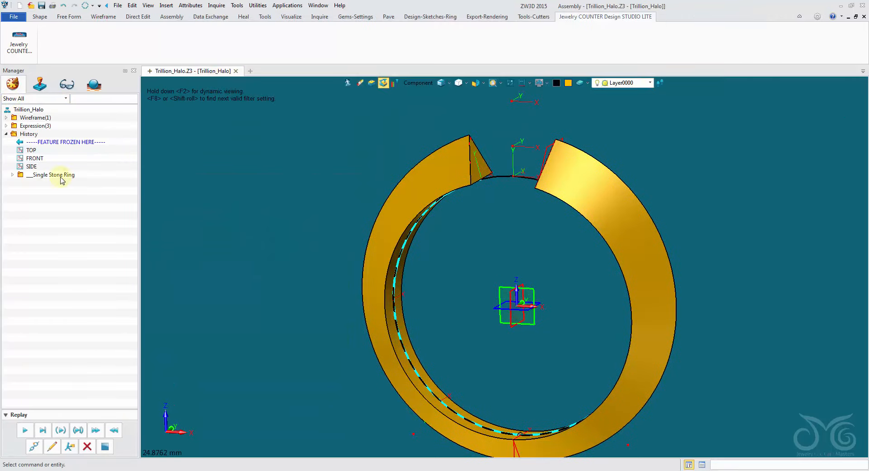
Blank the RingSketch inside the Template folder of the Single Stone Ring history
click(12, 175)
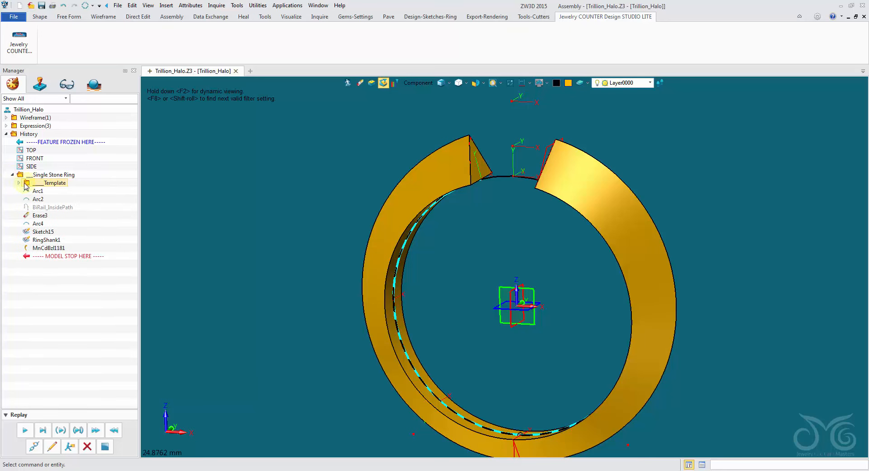
click(19, 183)
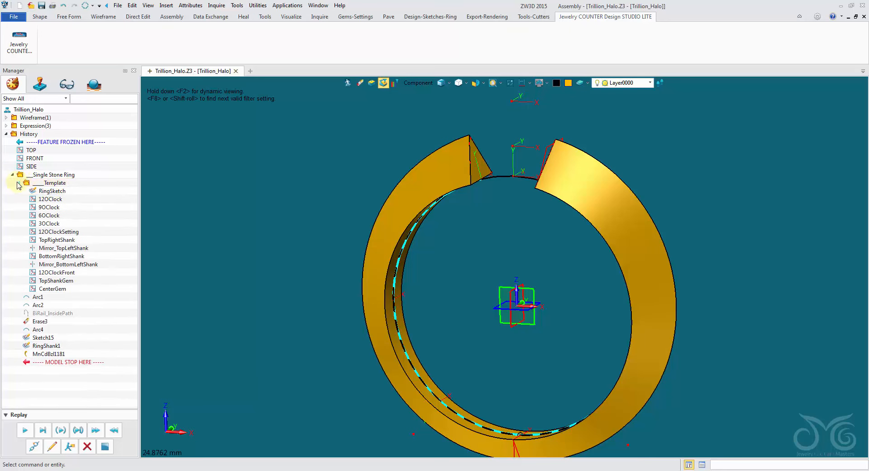
click(19, 182)
click(19, 183)
right_click(59, 191)
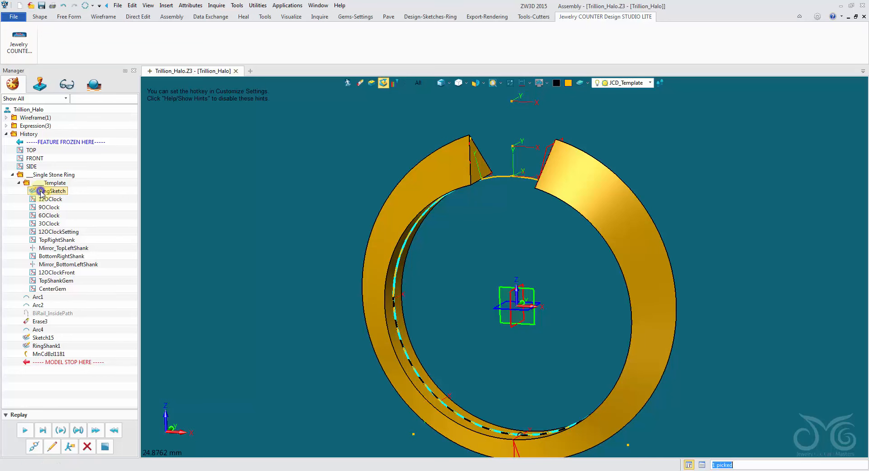
click(63, 197)
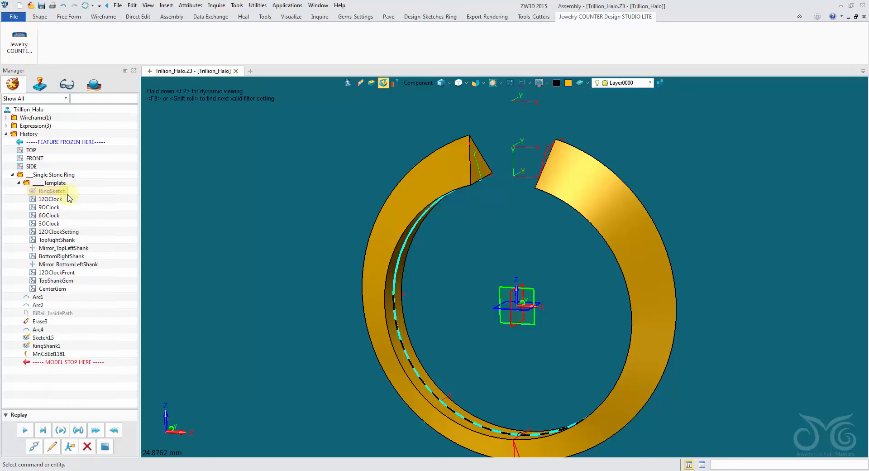
Delete Sketch15, RingShank1 and Arc4 from the Single Stone Ring history, and replay the history
right_click(43, 340)
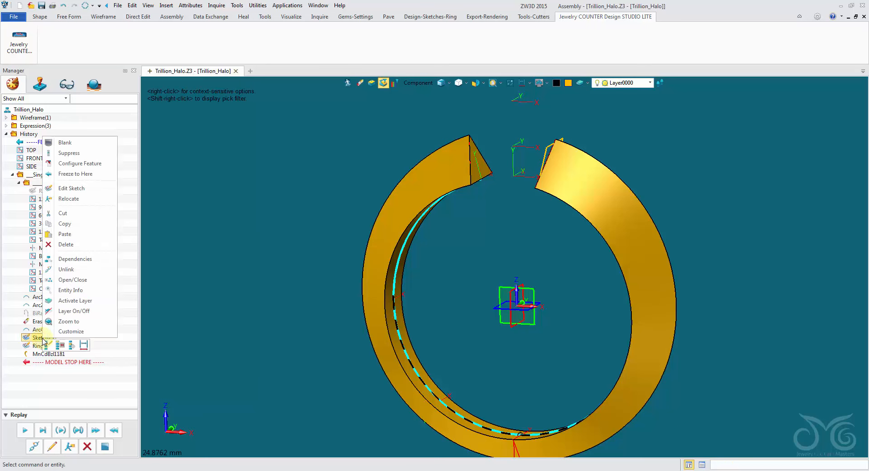
click(66, 244)
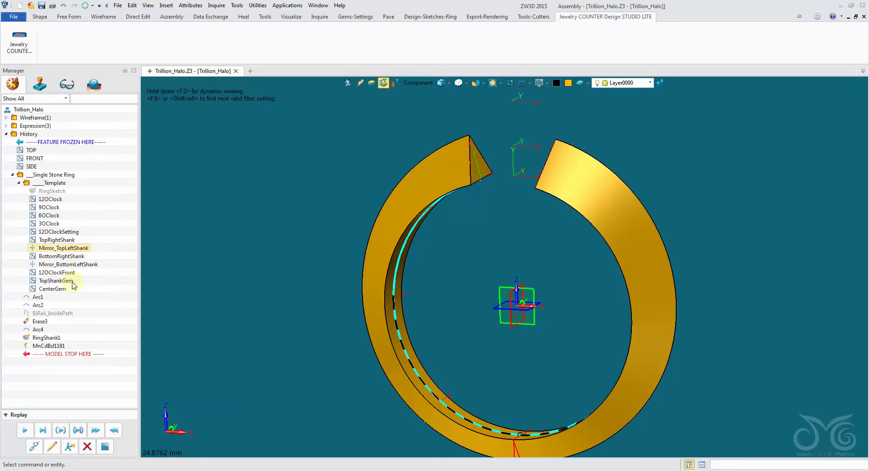
right_click(54, 339)
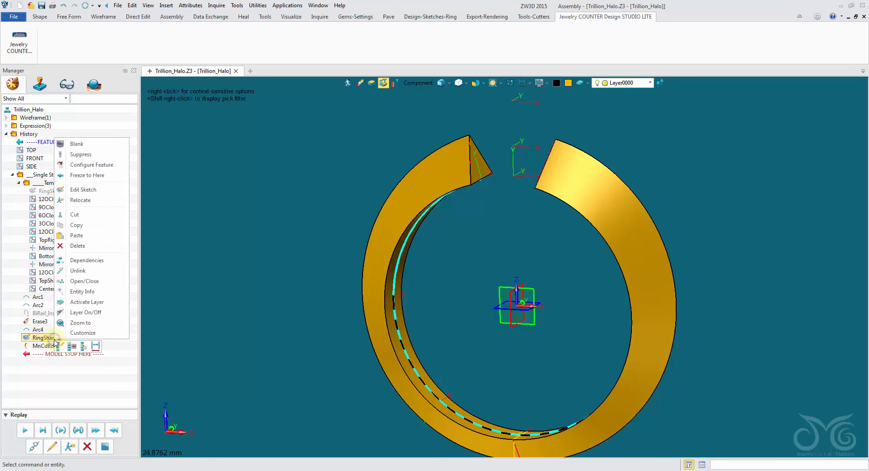
click(80, 249)
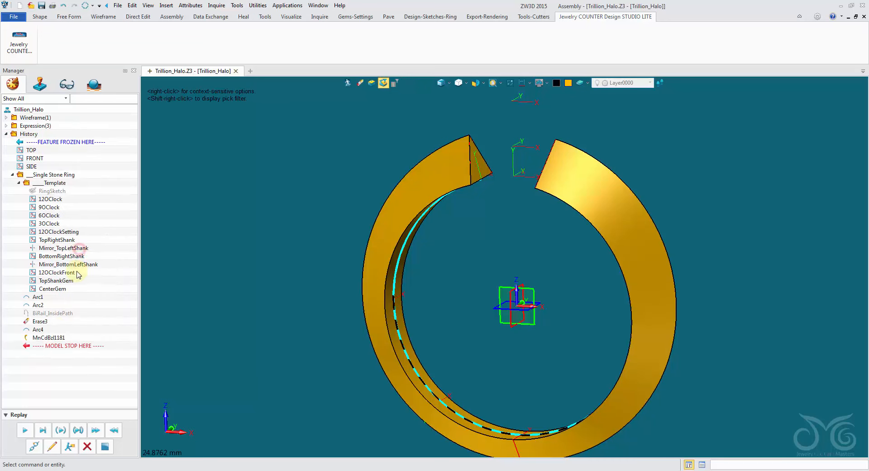
right_click(40, 331)
click(72, 238)
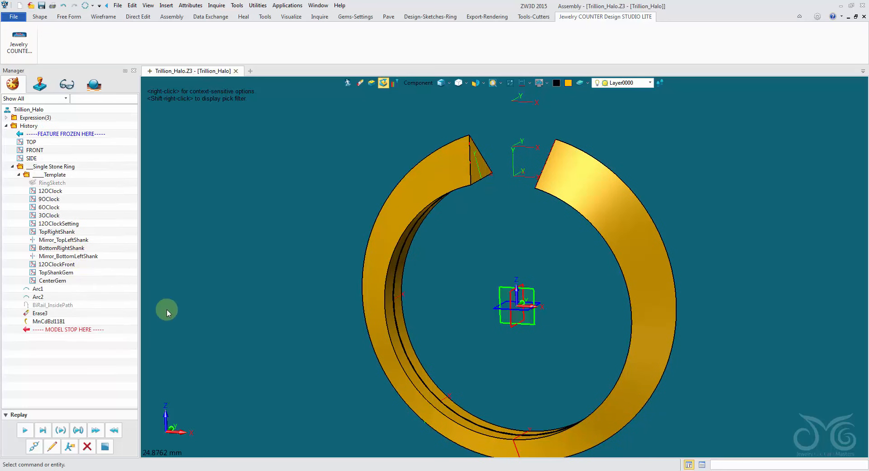
click(25, 433)
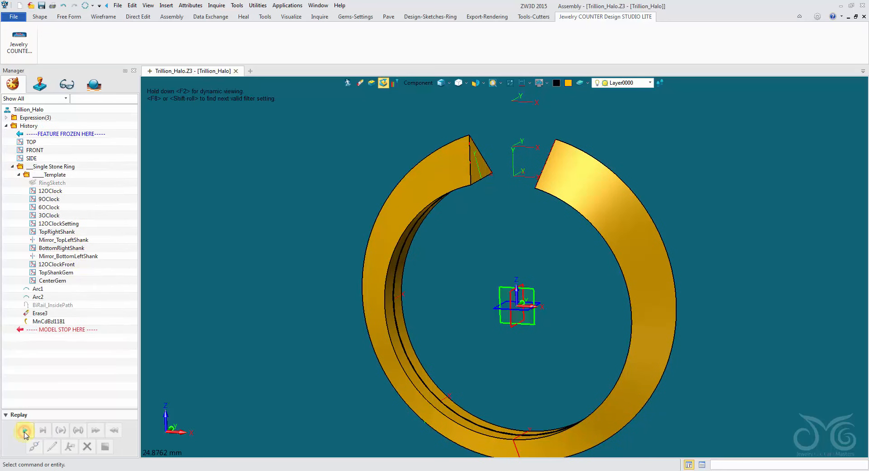
click(18, 175)
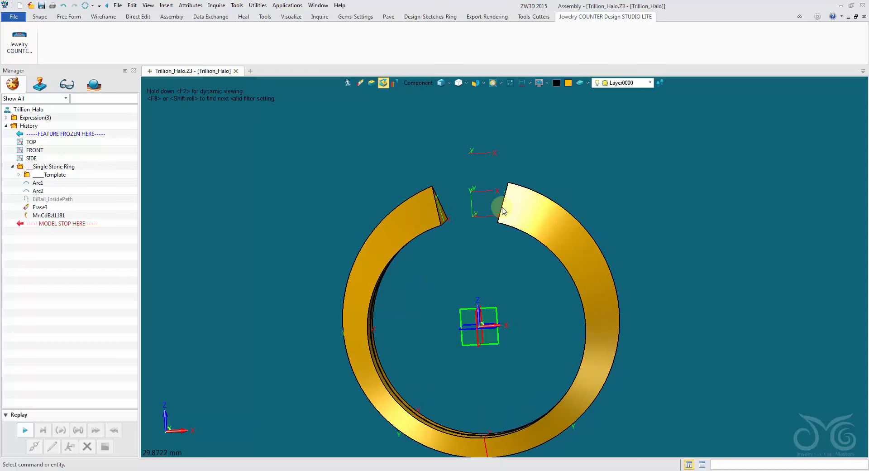
Start placing a stone and choose the trillion (rounded triangular) faceted cut from the gemstone library
click(529, 18)
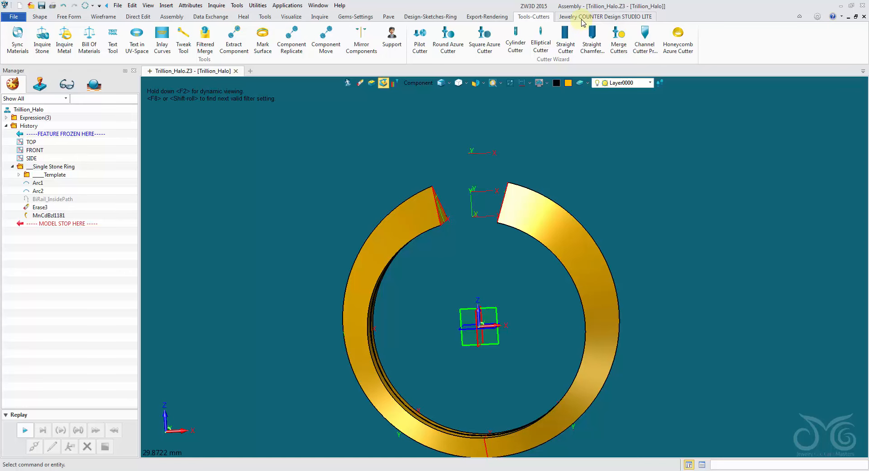
click(356, 17)
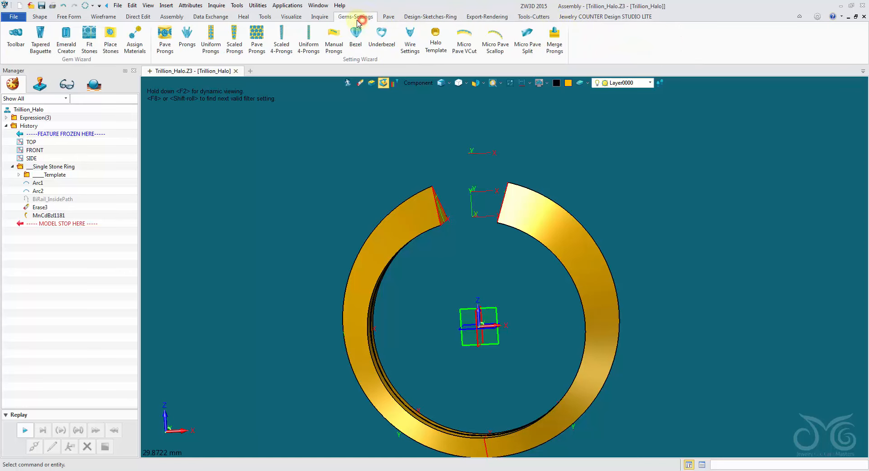
click(109, 37)
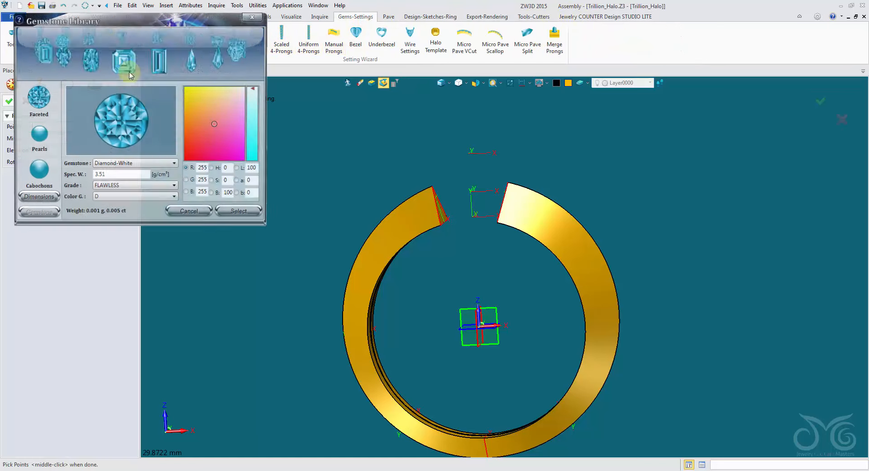
click(106, 61)
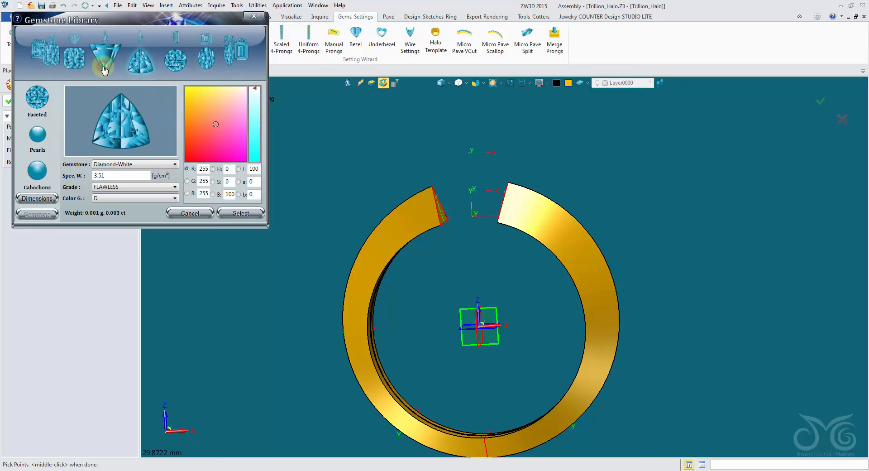
Set the gemstone material of the trillion stone to Aquamarine
click(113, 164)
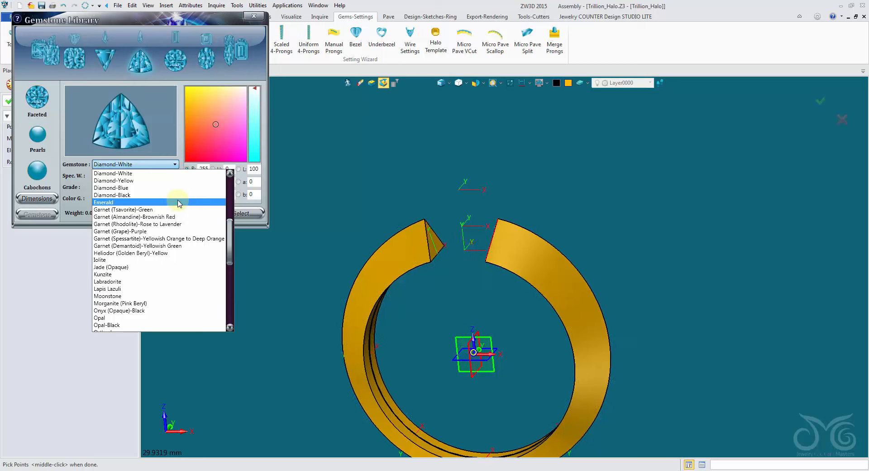
scroll(178, 203, down, 1)
scroll(176, 209, up, 1)
scroll(176, 212, up, 1)
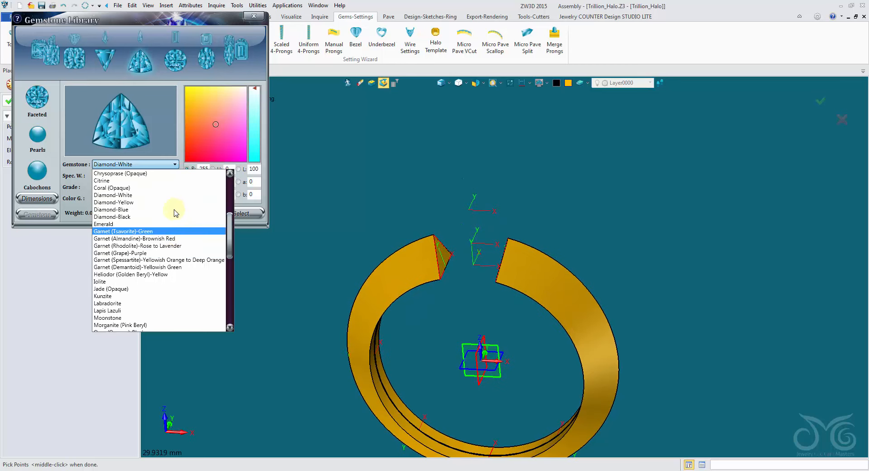
scroll(170, 223, up, 5)
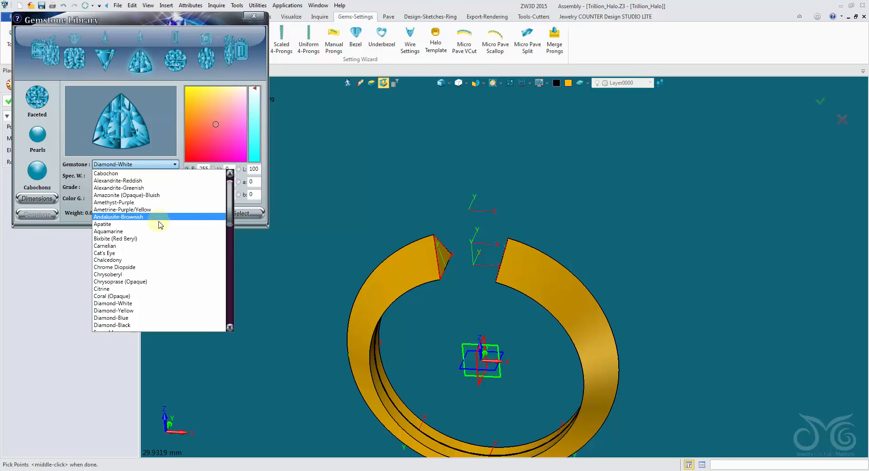
click(161, 231)
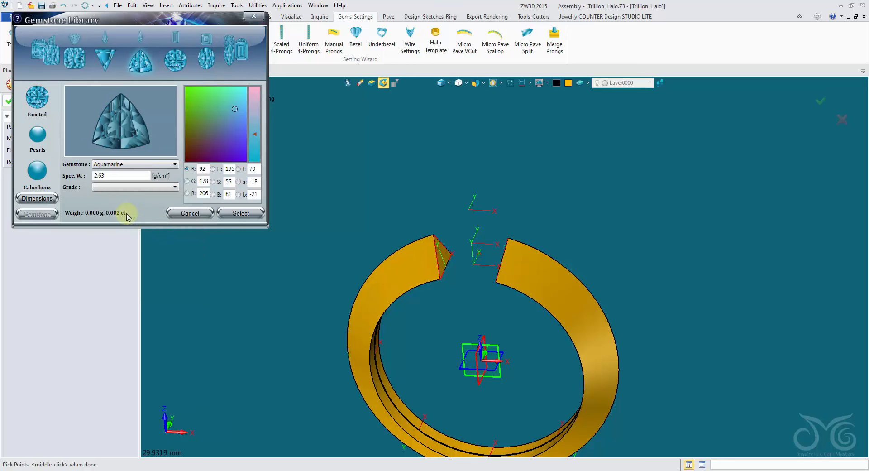
Set the trillion stone's length to 6 mm and place it at the center gem datum above the shank opening
click(46, 201)
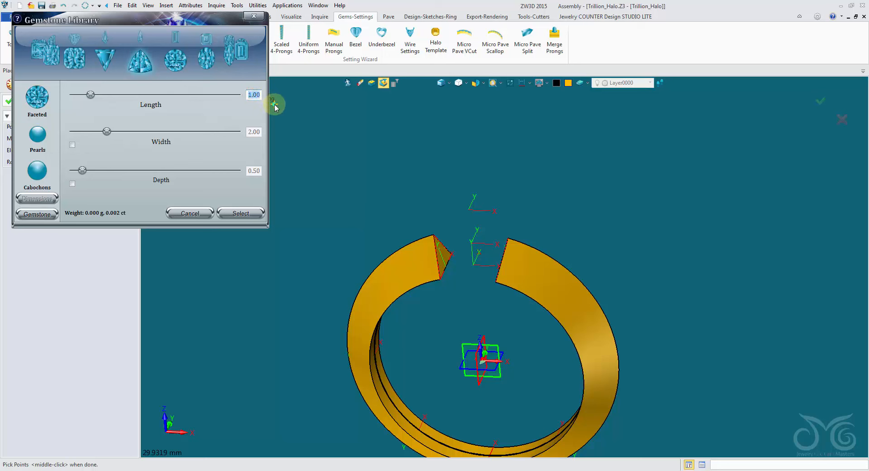
text(6)
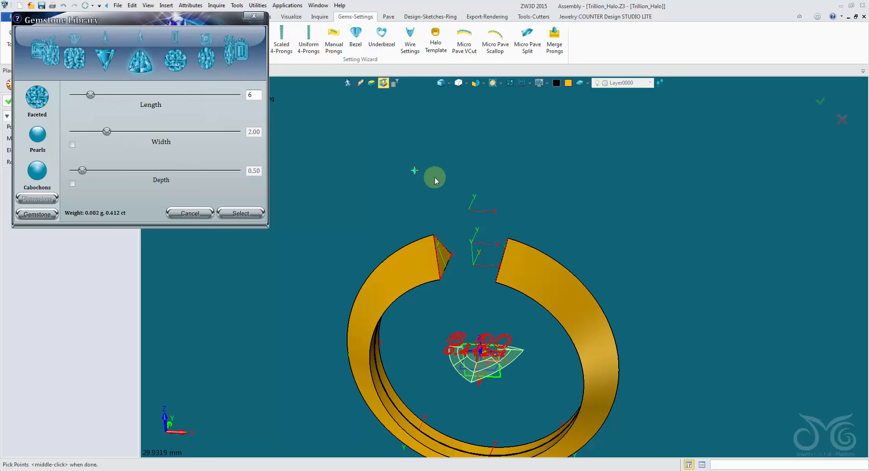
click(471, 205)
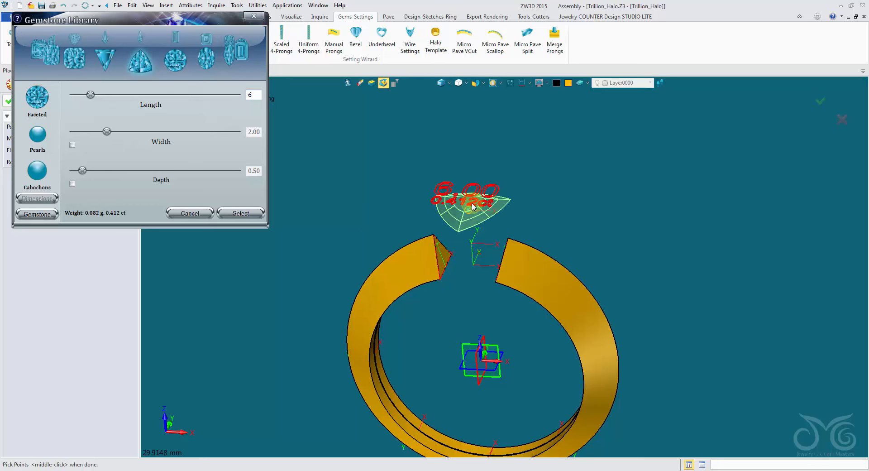
click(482, 197)
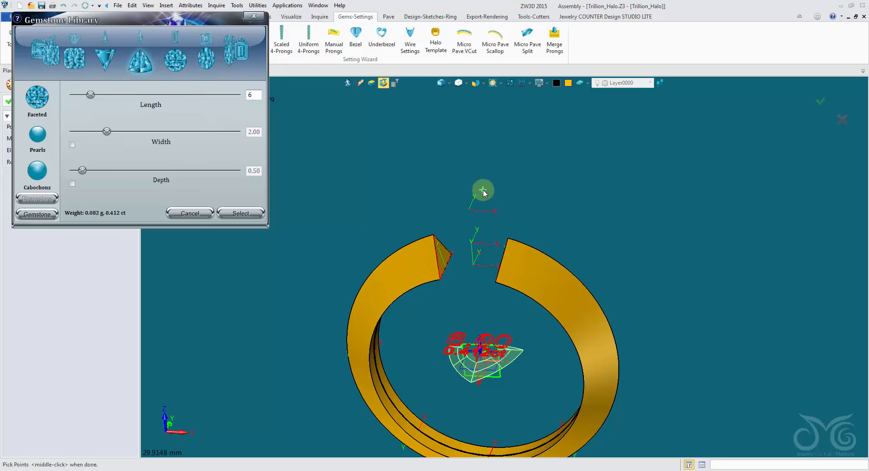
right_drag(483, 190, 485, 192)
scroll(485, 193, up, 3)
scroll(507, 230, down, 1)
right_drag(507, 230, 272, 82)
drag(176, 19, 261, 69)
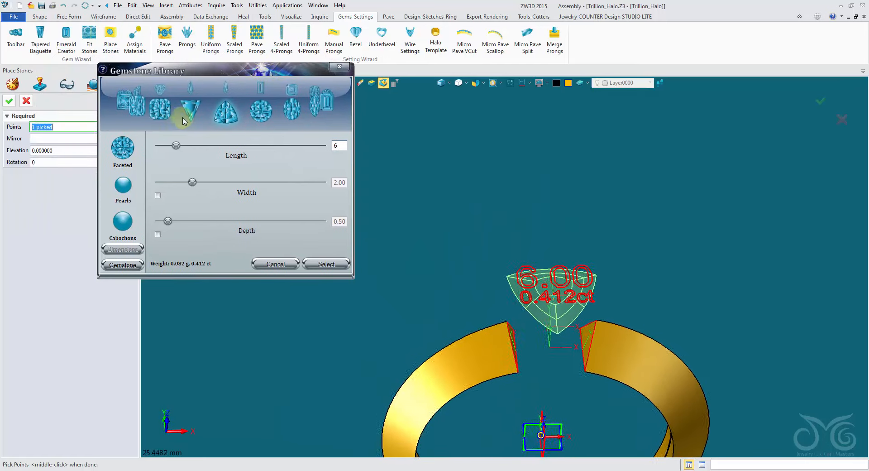
Raise the trillion stone to an elevation of 0.75 and complete its placement
click(62, 150)
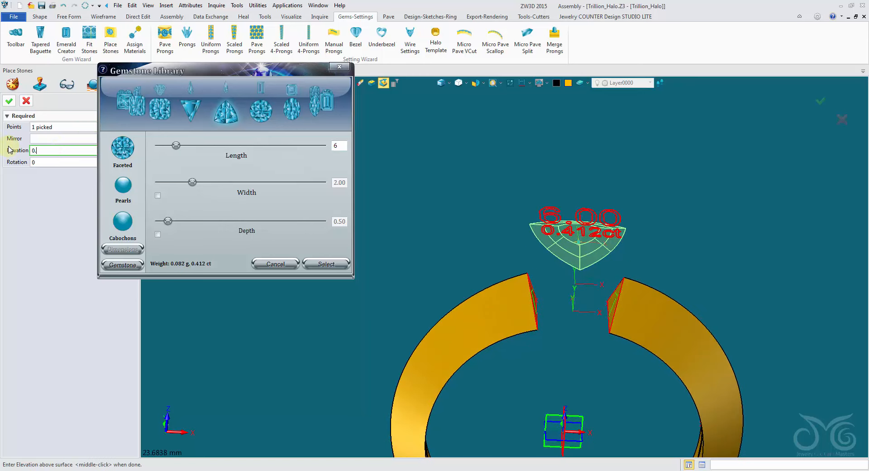
scroll(51, 149, up, 1)
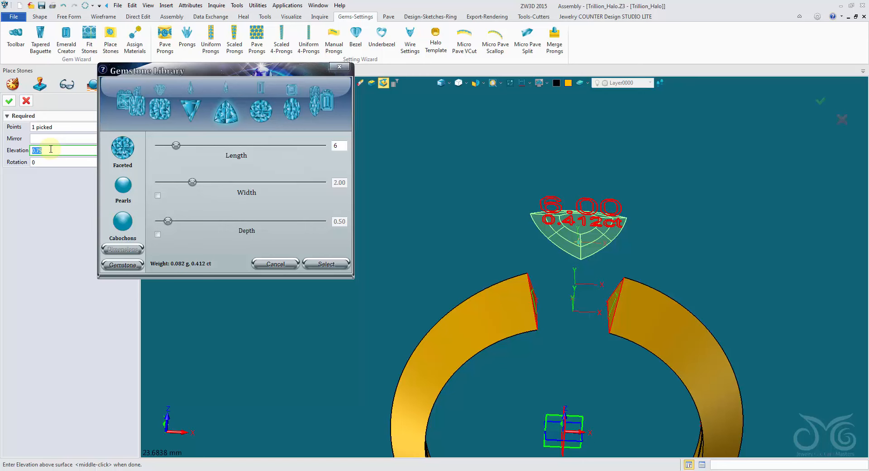
click(12, 103)
right_drag(269, 175, 292, 207)
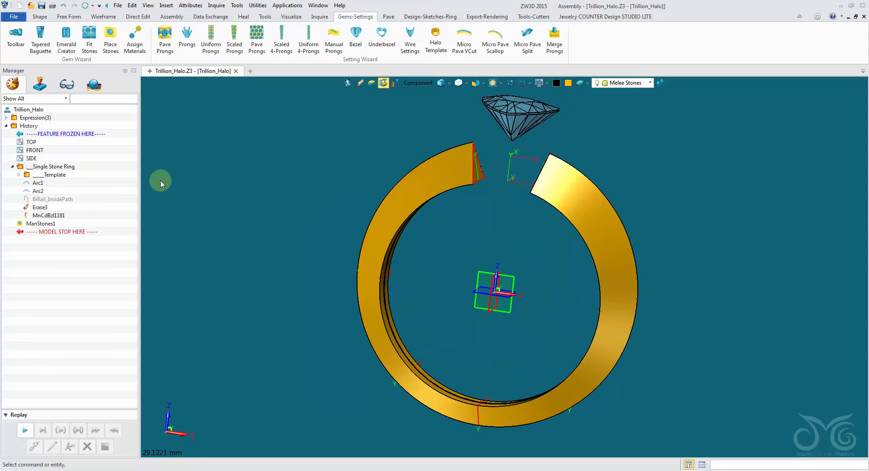
Show the RingSketch from the Template folder with its dimensions on the model
click(19, 175)
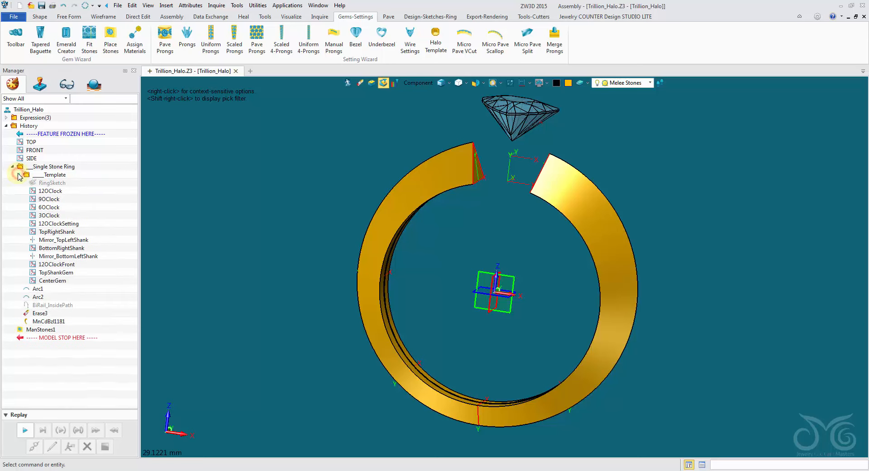
right_click(40, 184)
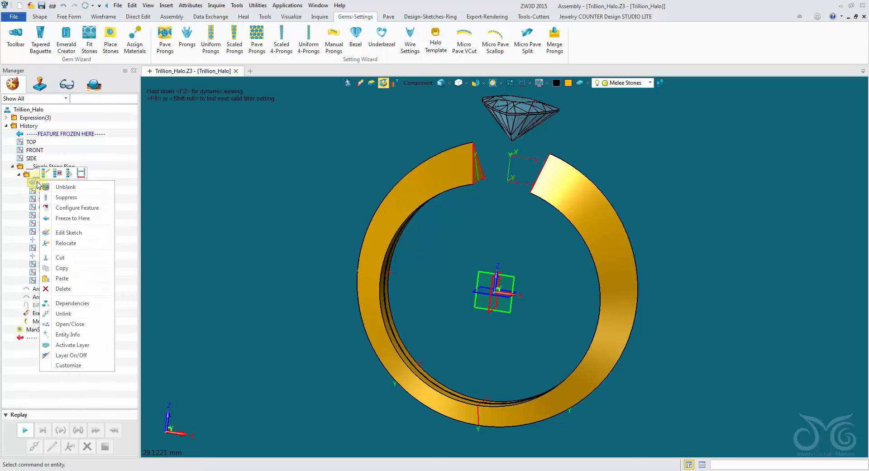
click(80, 176)
scroll(423, 187, up, 3)
right_drag(422, 188, 424, 175)
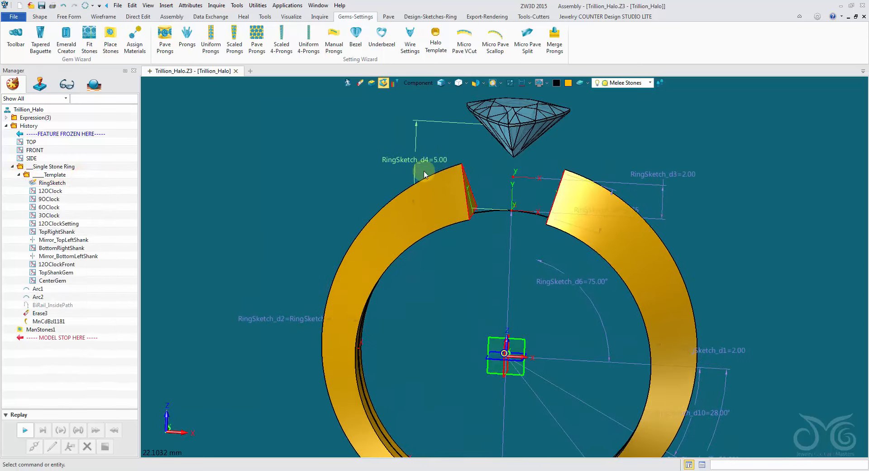
Set the dimension display to show only dimension values for the ring sketch
click(148, 5)
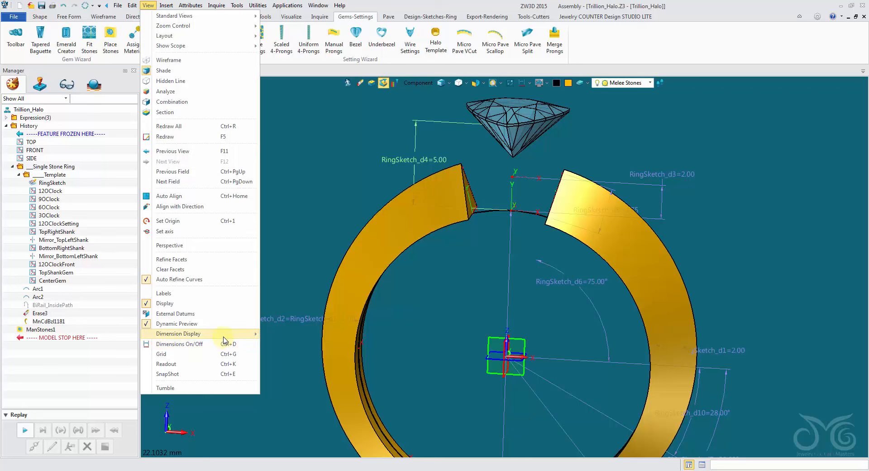
mouse_move(238, 334)
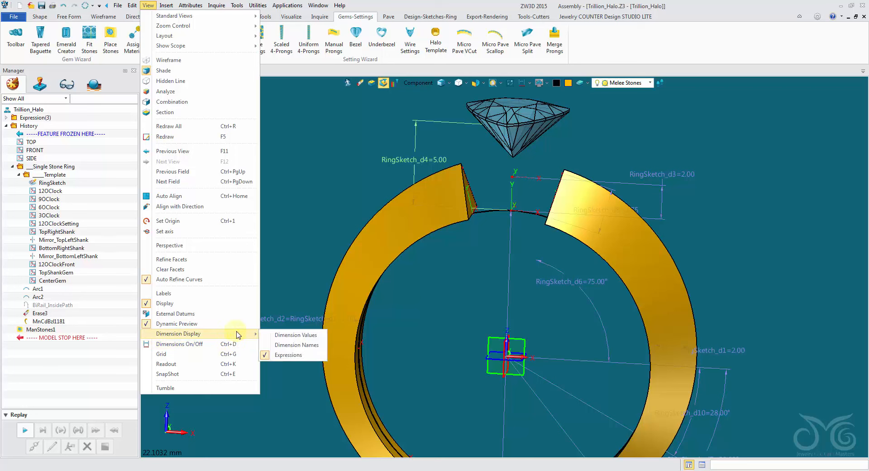
click(281, 344)
scroll(479, 132, up, 2)
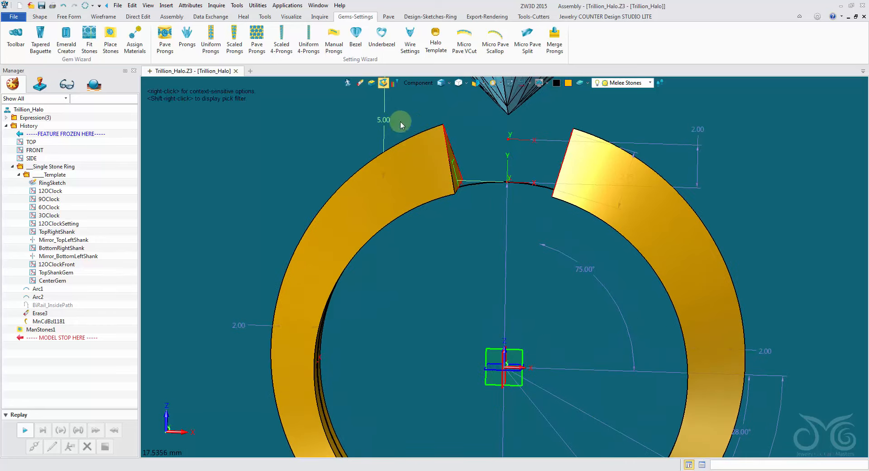
middle_drag(403, 131, 411, 198)
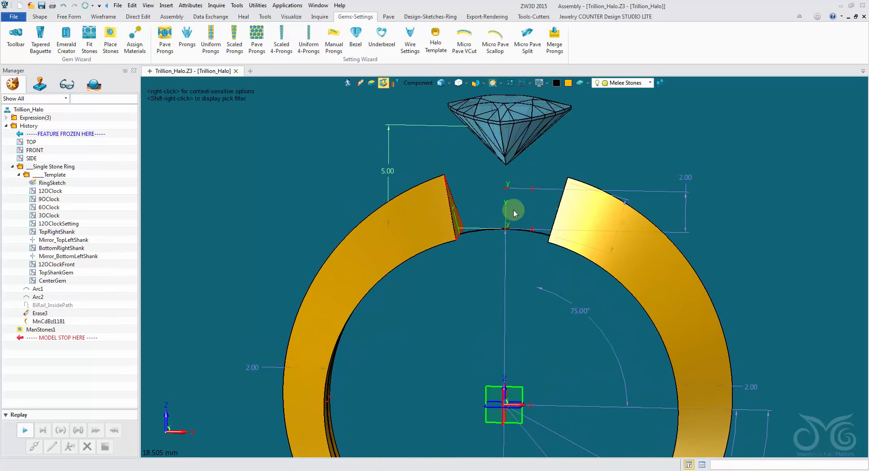
scroll(387, 189, down, 2)
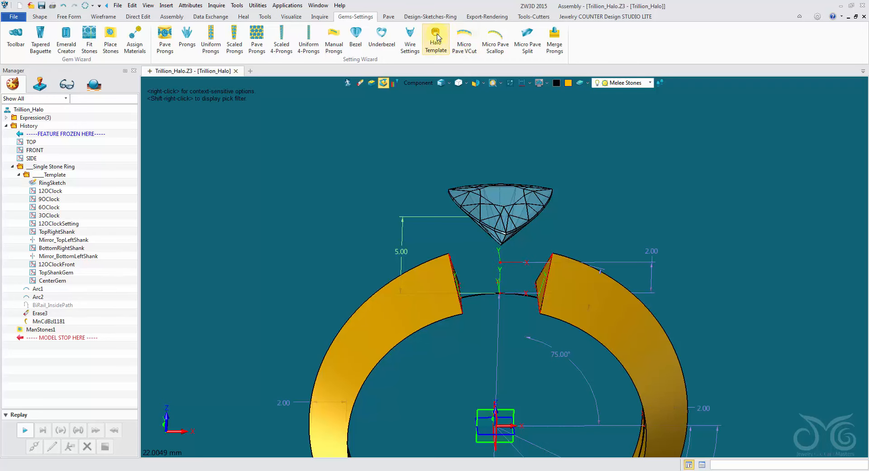
Start a Halo Template, choose the trillion (rounded triangular) halo with 6.00 gem length and width, and preview it
click(436, 40)
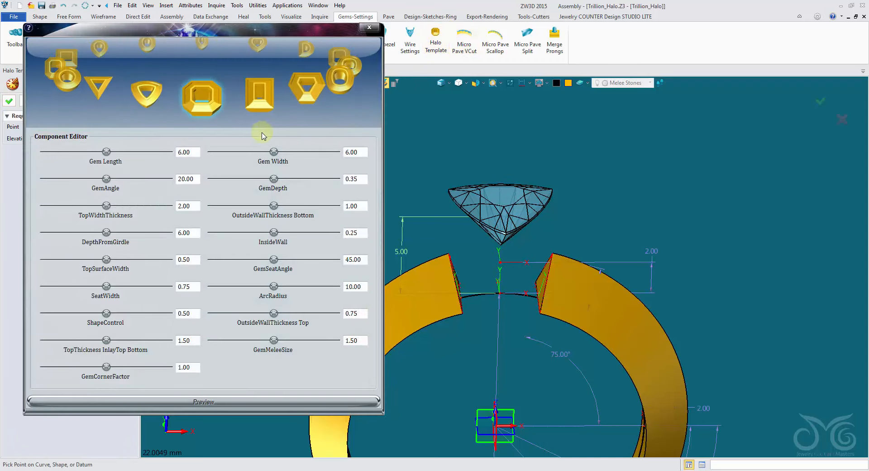
click(155, 107)
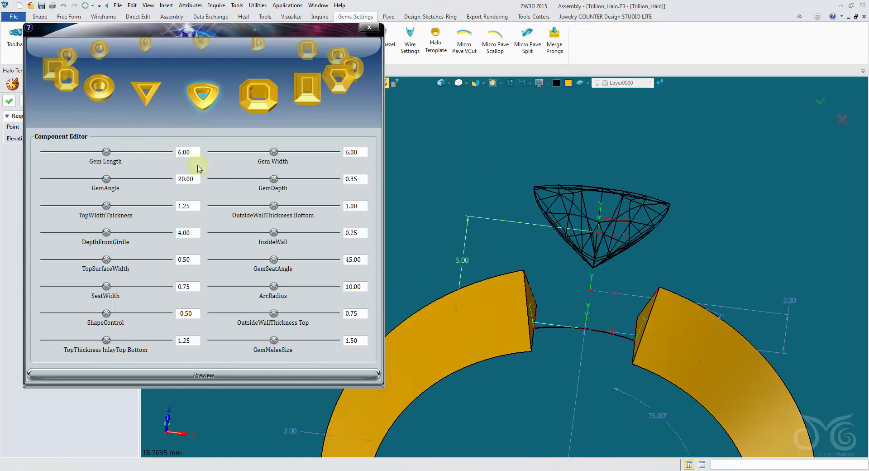
click(235, 376)
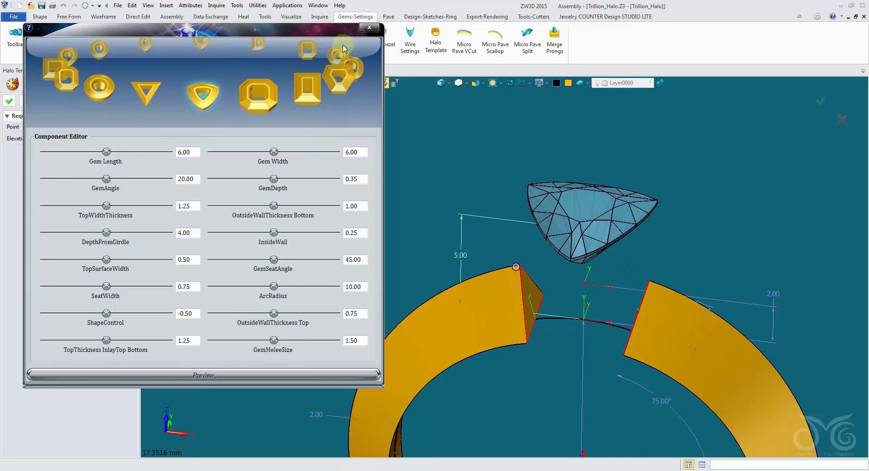
Switch to wireframe display and place the trillion halo at the center gem datum inside the stone
click(449, 83)
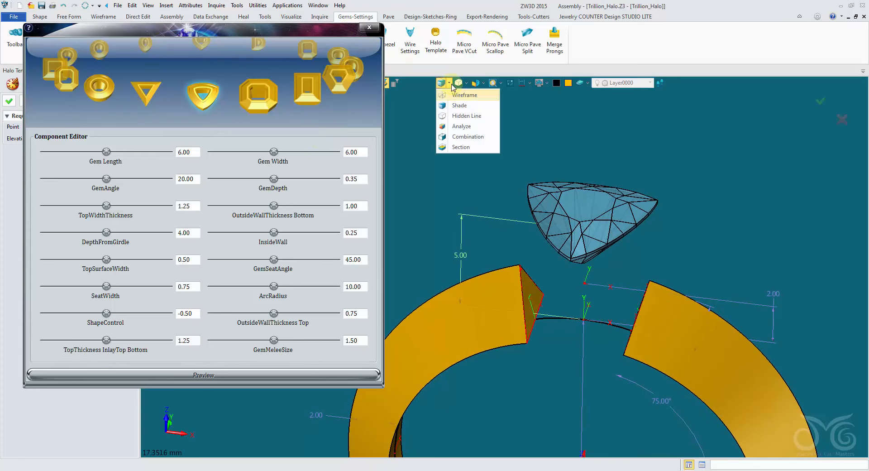
click(438, 84)
click(444, 82)
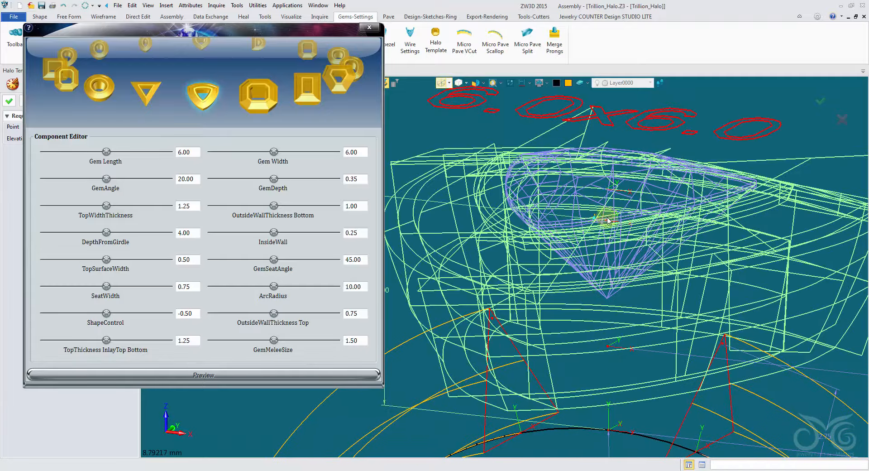
scroll(623, 226, up, 5)
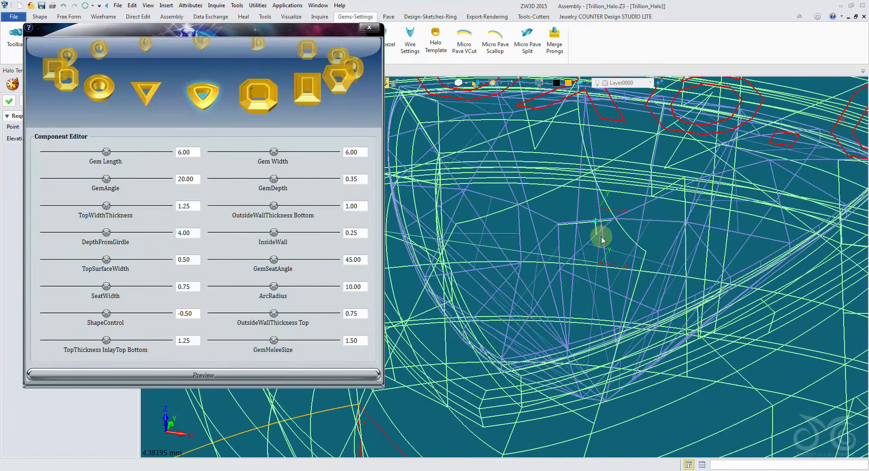
middle_drag(601, 240, 607, 263)
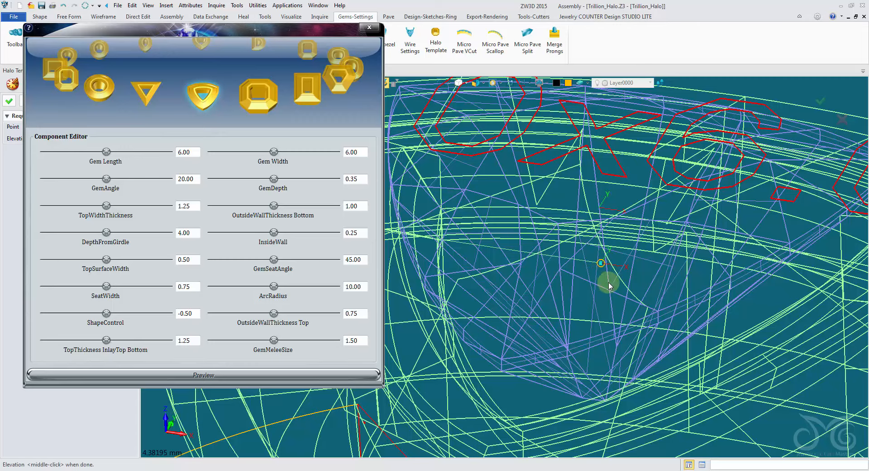
scroll(609, 282, down, 8)
right_drag(450, 292, 455, 219)
right_drag(456, 221, 448, 215)
click(9, 102)
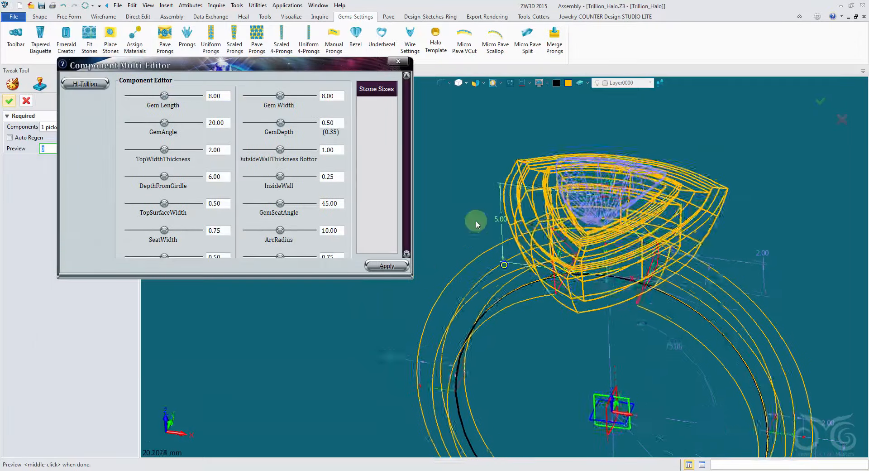
Load the halo's parameters in the component editor, set DepthFromGirdle to 6.00 and apply it
right_drag(473, 222, 564, 171)
right_drag(482, 201, 392, 277)
drag(411, 278, 448, 355)
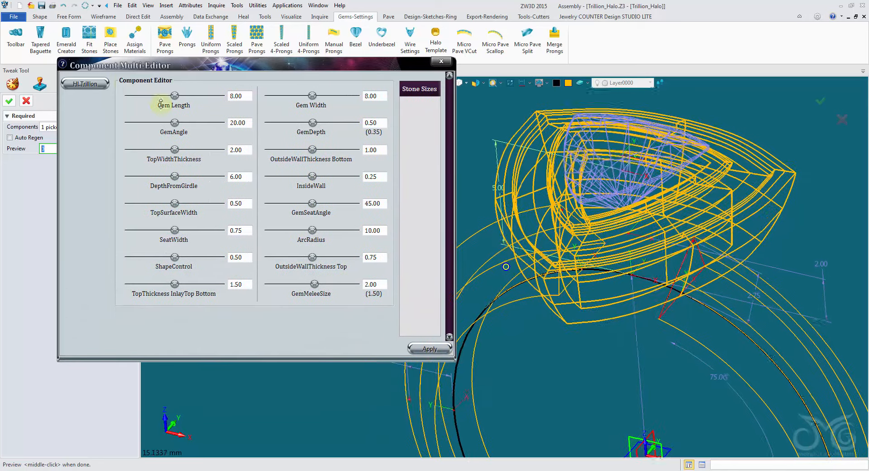
click(89, 85)
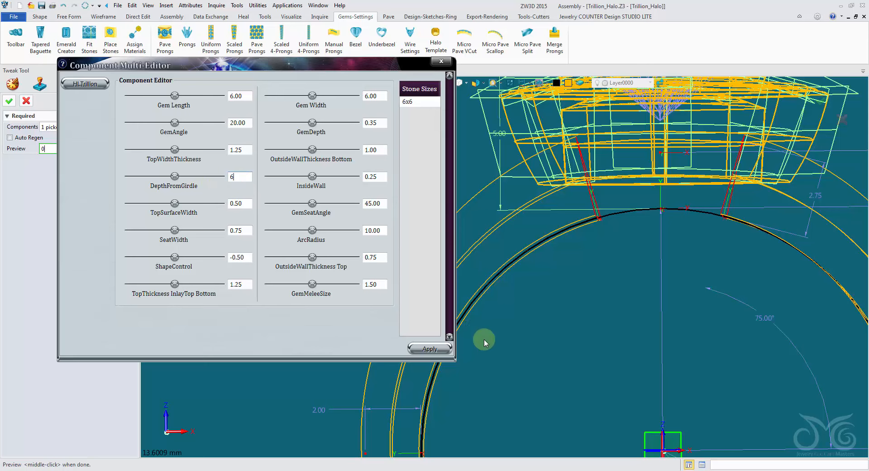
click(444, 349)
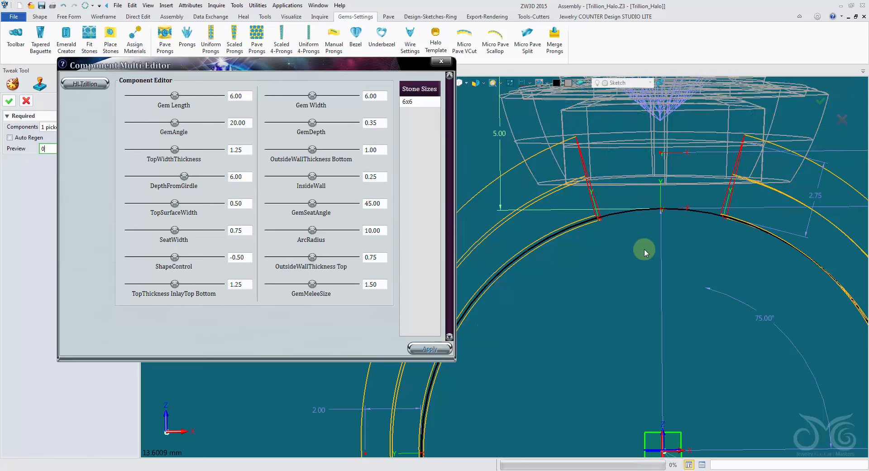
Accept the halo tweak and switch the model back to shaded display
right_drag(635, 256, 660, 245)
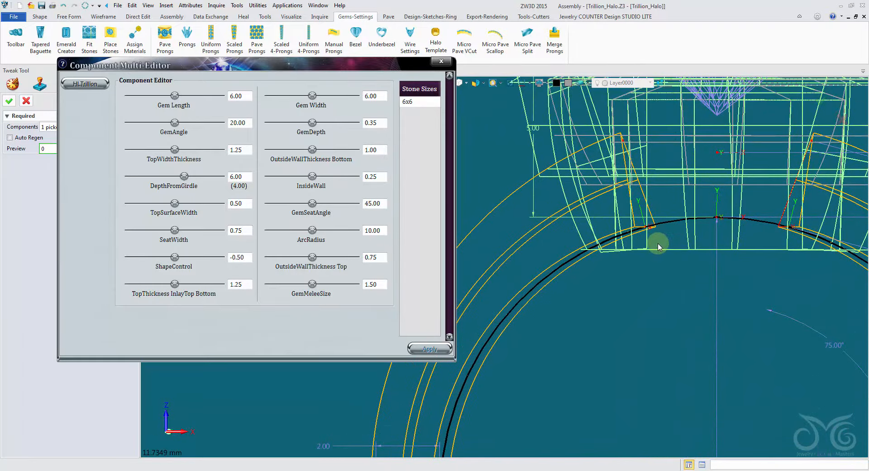
right_drag(658, 245, 649, 262)
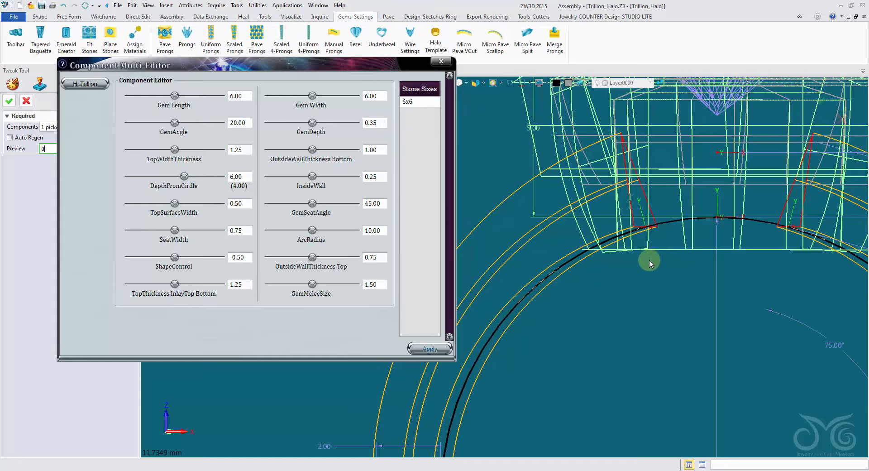
right_drag(632, 312, 457, 181)
click(9, 102)
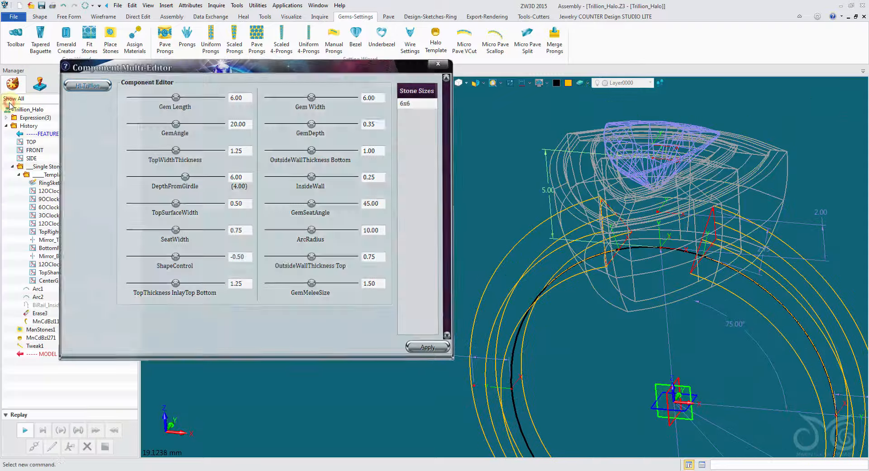
click(440, 83)
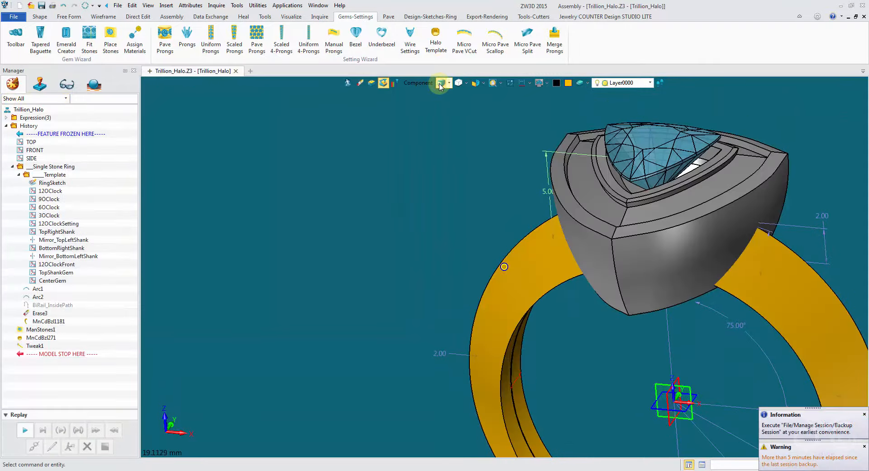
mouse_move(440, 84)
right_down()
mouse_move(466, 118)
mouse_move(452, 115)
right_up()
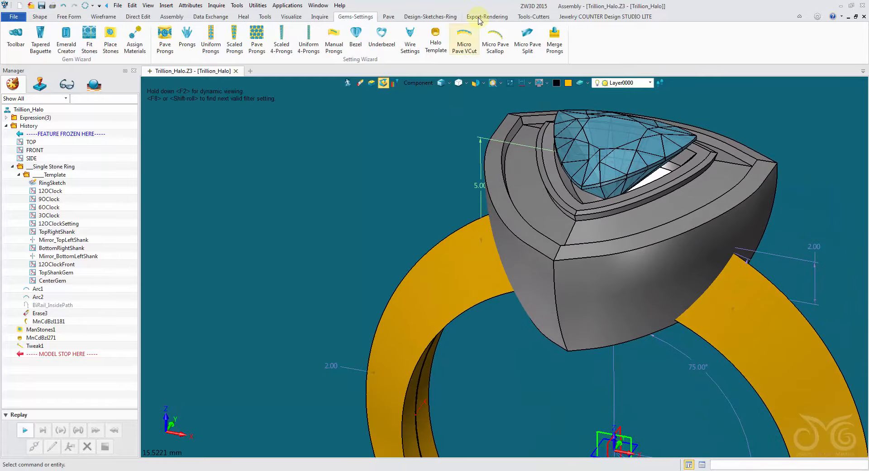
click(522, 18)
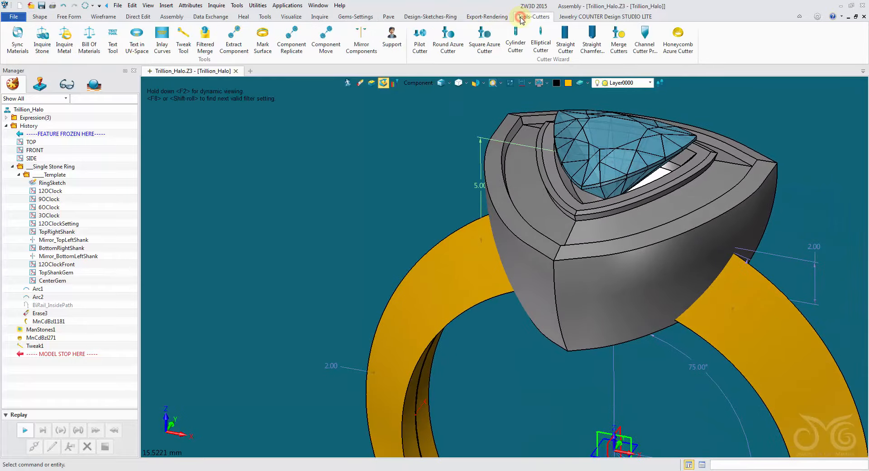
click(190, 50)
click(534, 236)
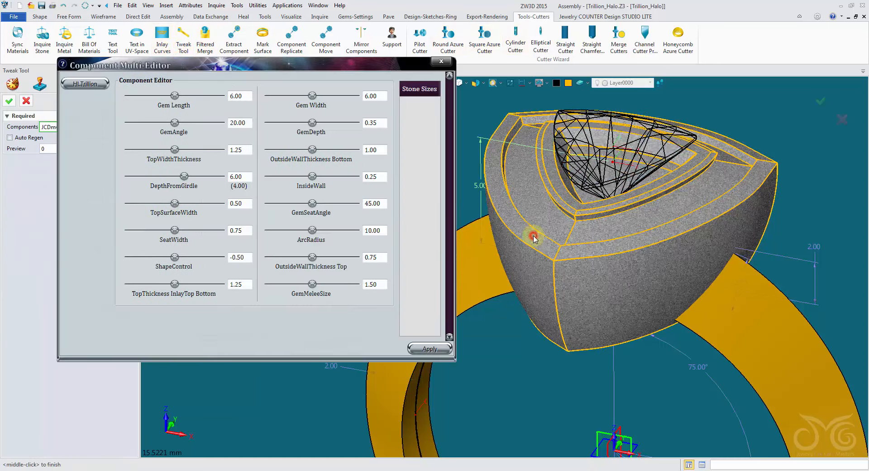
click(97, 84)
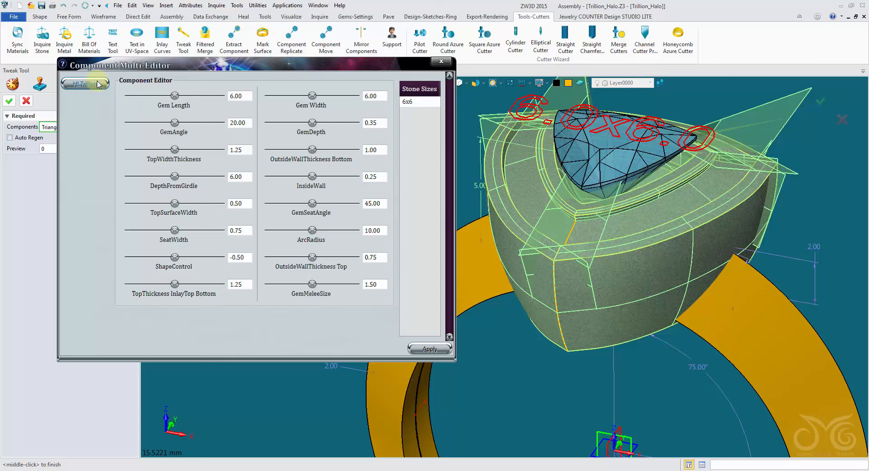
click(27, 101)
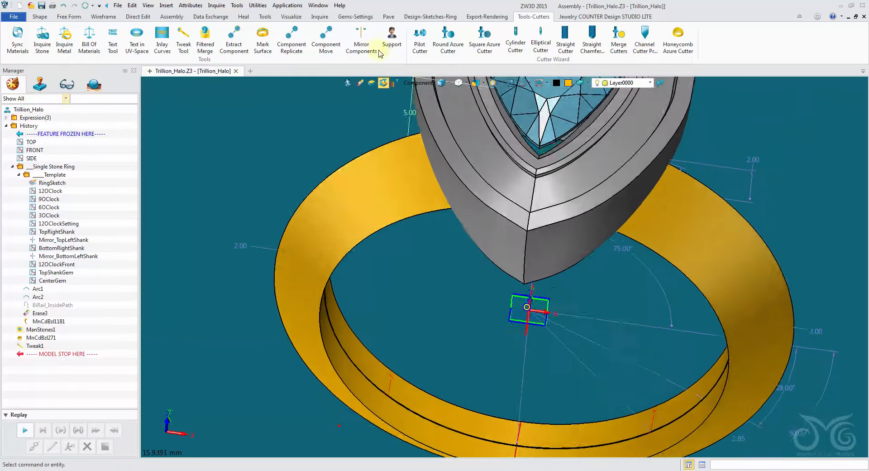
Load the triangular shank in the Tweak Tool's component editor and apply an Opening of 65.00
click(356, 16)
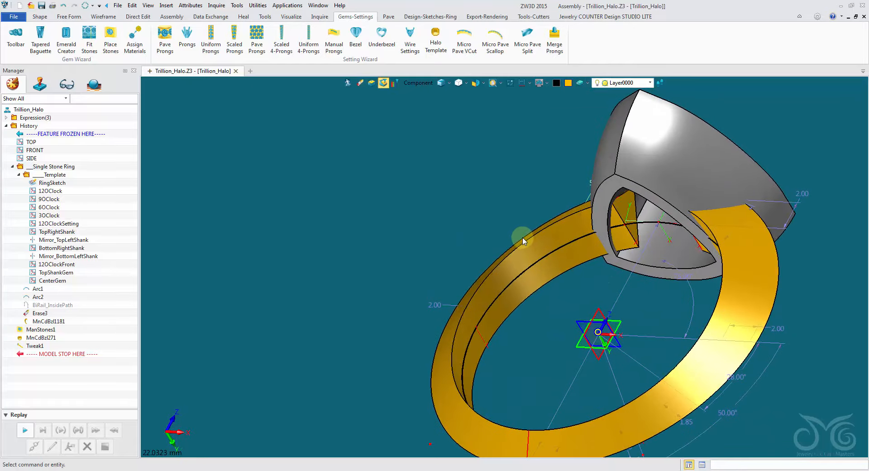
click(449, 18)
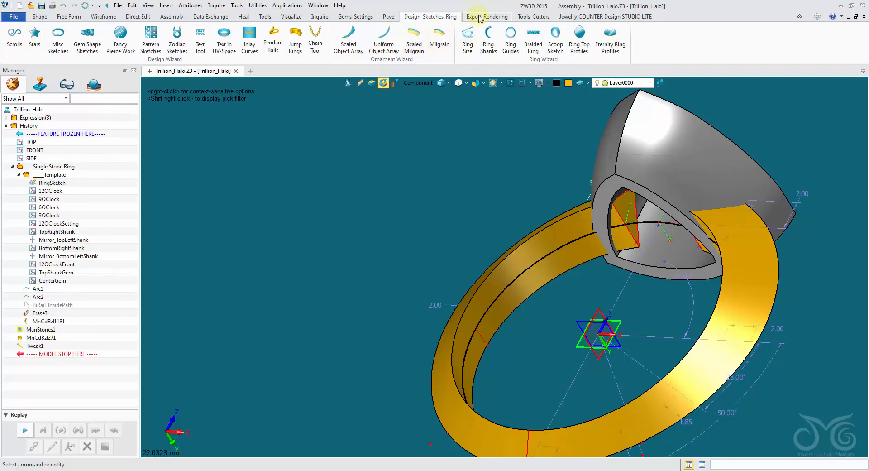
click(529, 18)
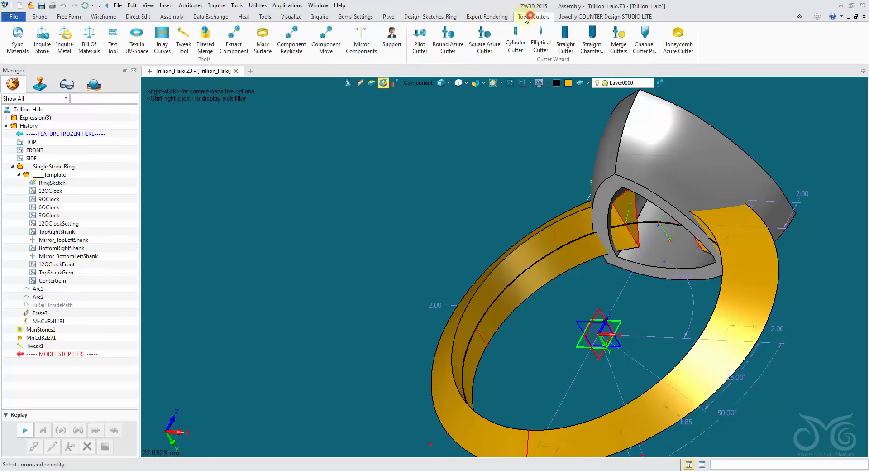
click(192, 50)
drag(406, 66, 378, 37)
right_drag(508, 151, 502, 226)
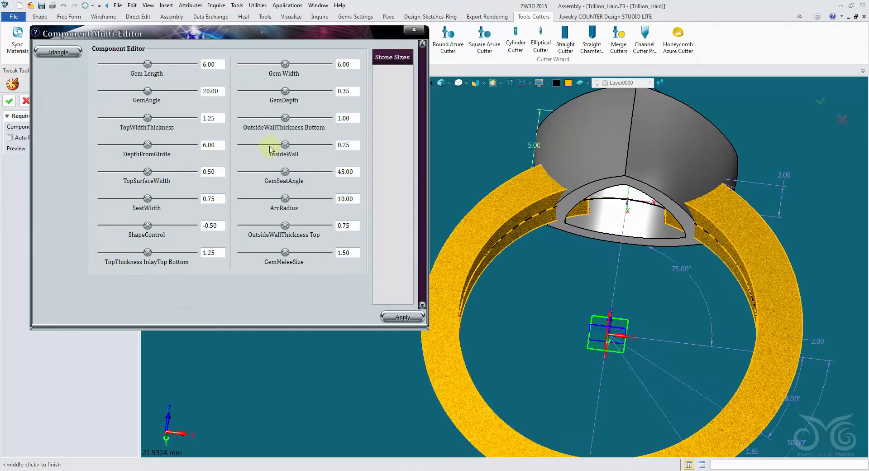
click(52, 53)
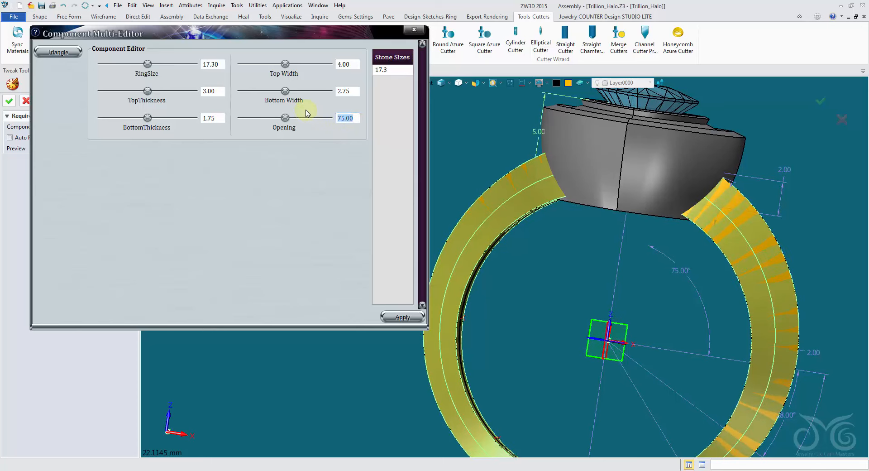
click(418, 319)
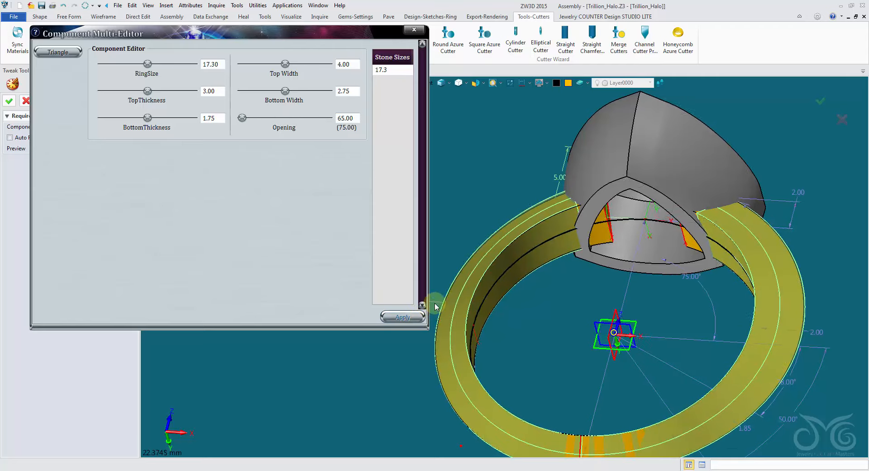
Set the shank's Opening to 68.00 and accept the tweak
right_drag(436, 304, 438, 199)
scroll(485, 302, up, 3)
scroll(487, 303, up, 2)
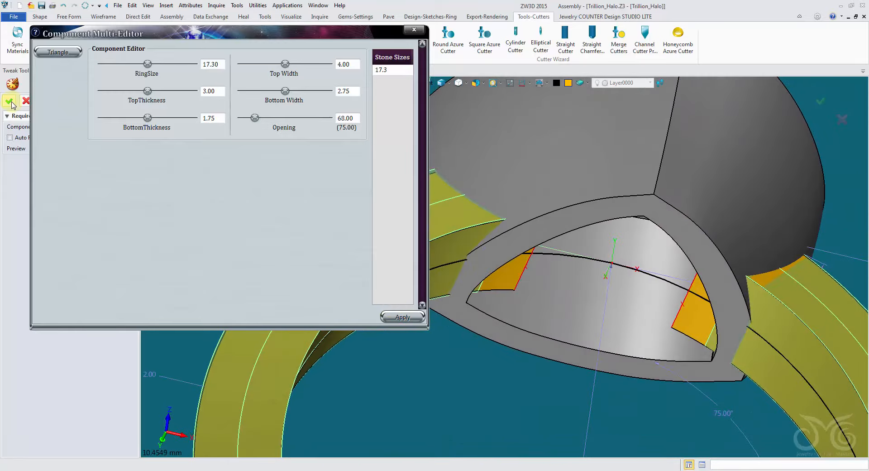
click(8, 104)
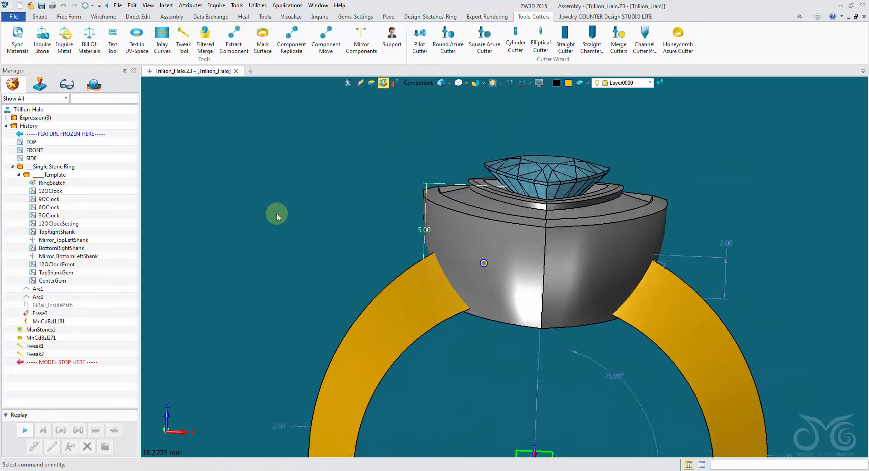
Hide the RingSketch and merge the trillion halo component into the model
right_click(56, 185)
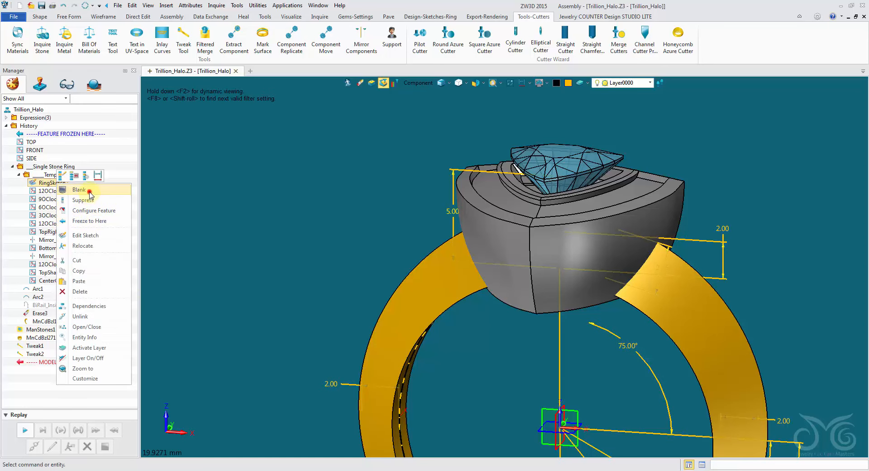
click(89, 193)
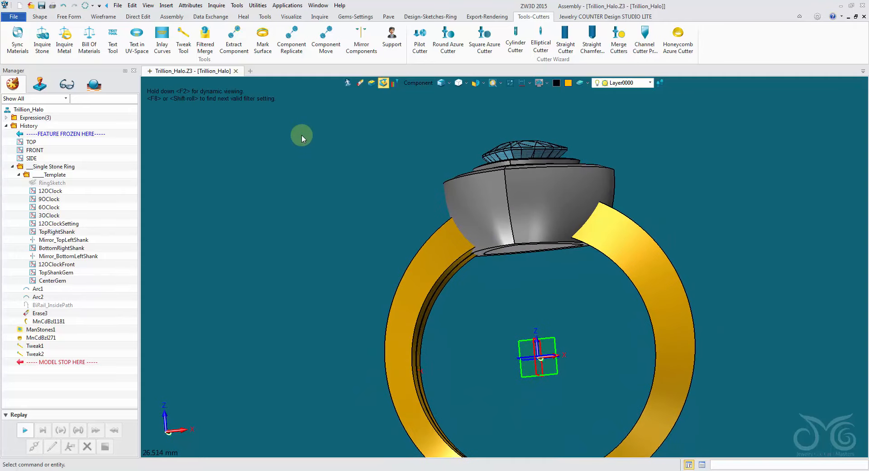
click(39, 17)
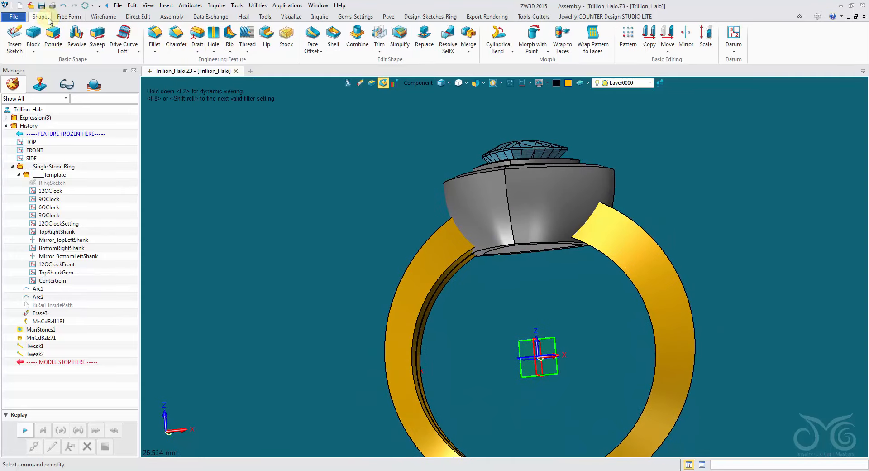
click(467, 44)
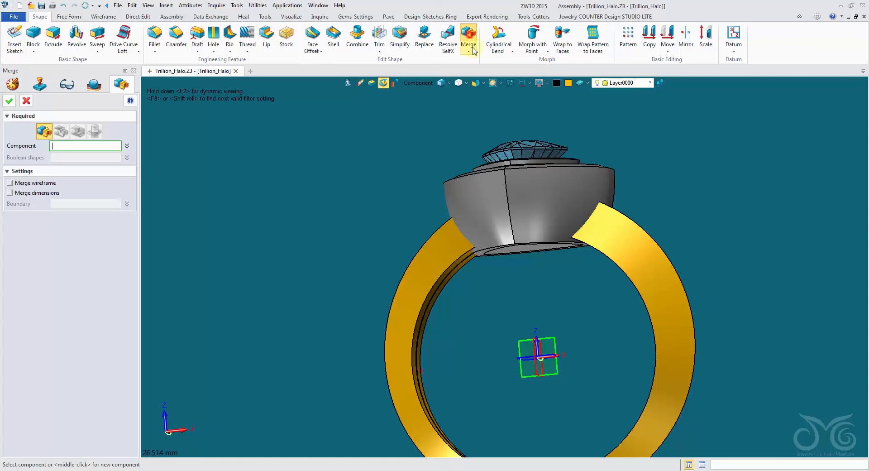
click(514, 190)
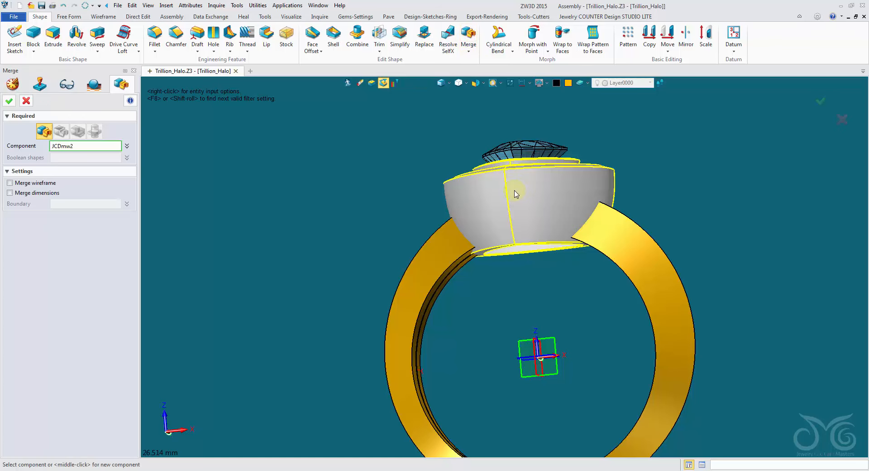
click(10, 101)
click(59, 36)
right_drag(149, 136, 405, 121)
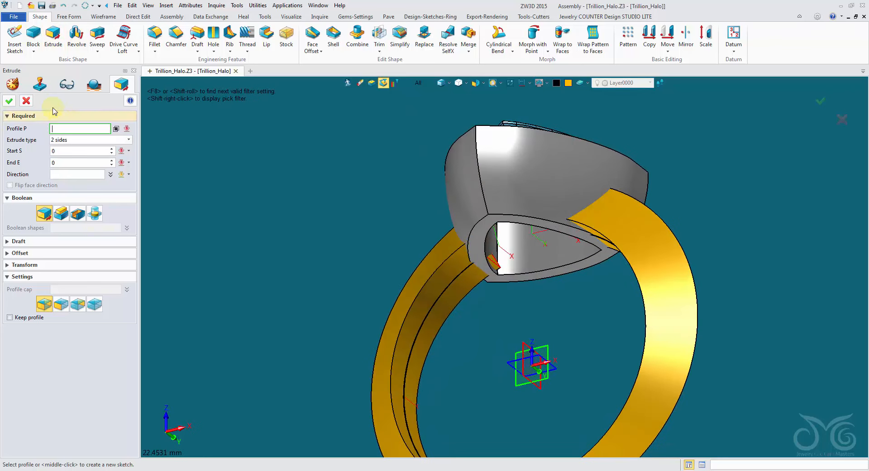
click(26, 101)
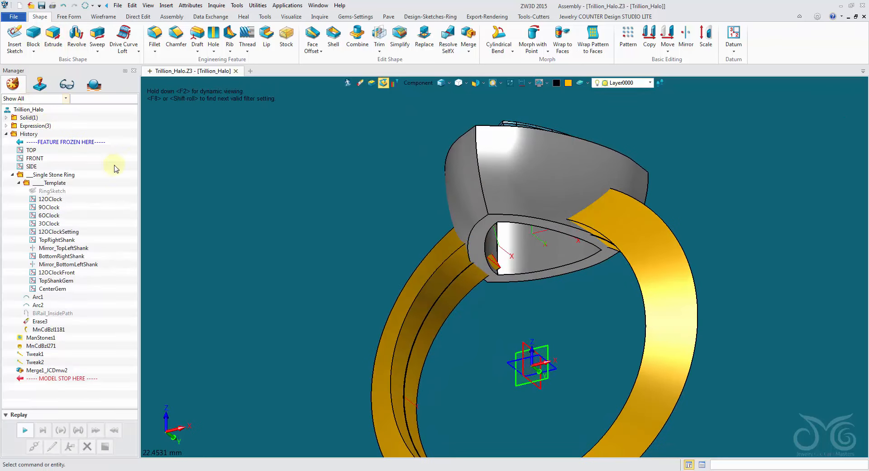
Show the RingSketch and start an extrusion with its inner finger circle as the profile, using the Curve pick filter
right_click(53, 192)
click(79, 196)
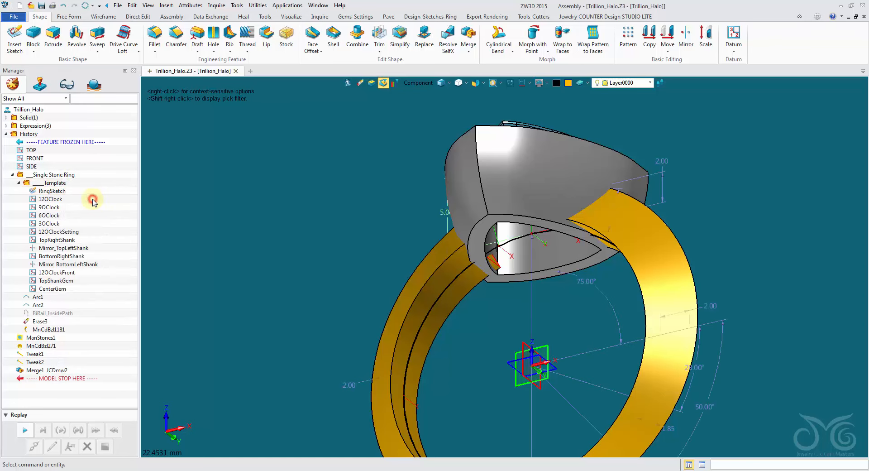
scroll(527, 265, up, 1)
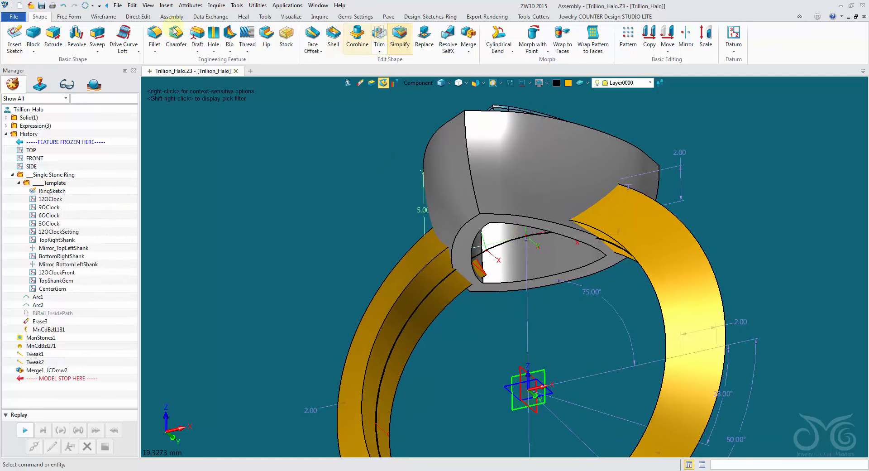
click(54, 36)
click(353, 116)
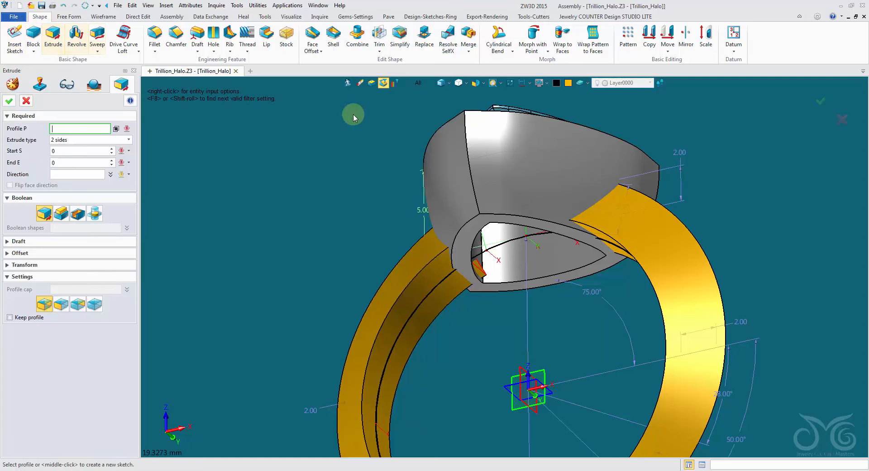
click(418, 90)
click(506, 246)
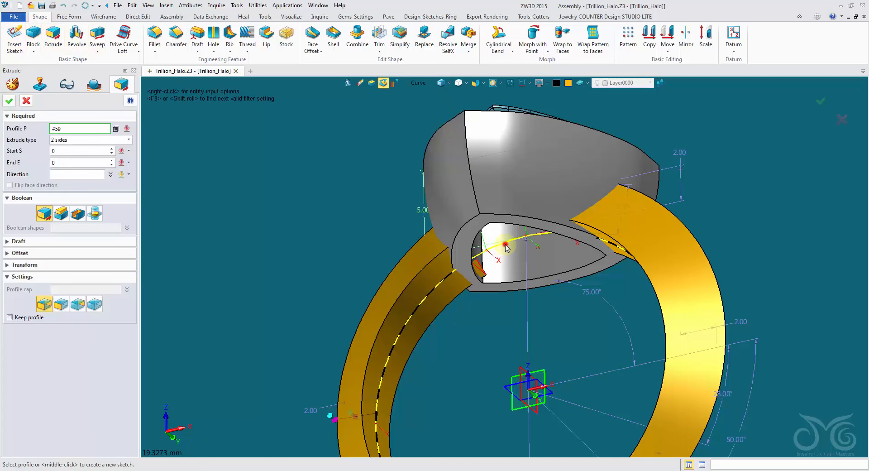
click(505, 245)
right_drag(505, 247, 495, 337)
middle_drag(494, 337, 492, 223)
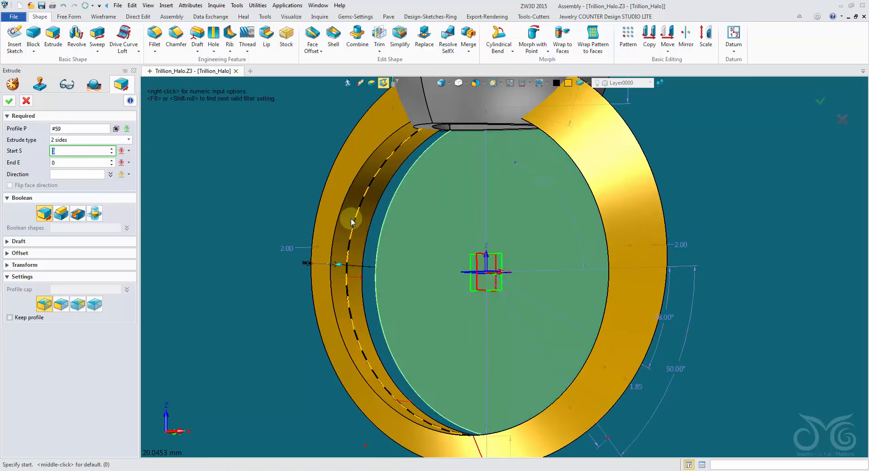
Extend the two-sided extrusion beyond both faces of the ring, with a start of about 12.05 and an end of about -16.39
click(233, 229)
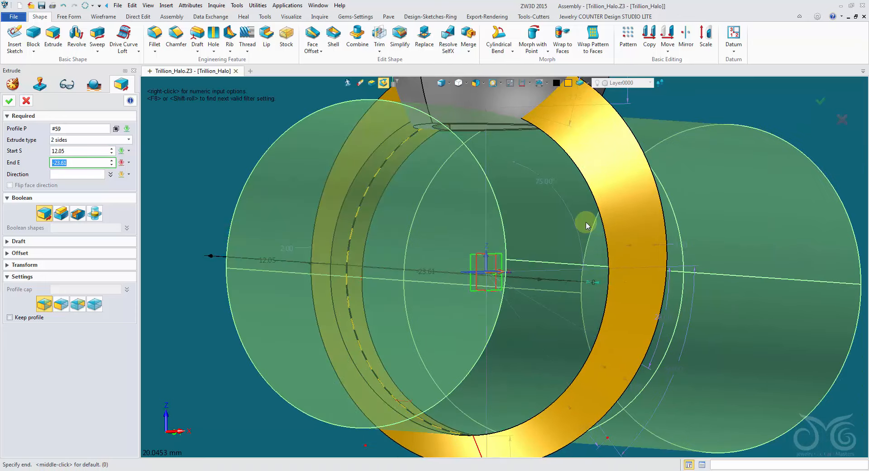
scroll(586, 226, down, 1)
right_drag(584, 226, 498, 231)
click(678, 265)
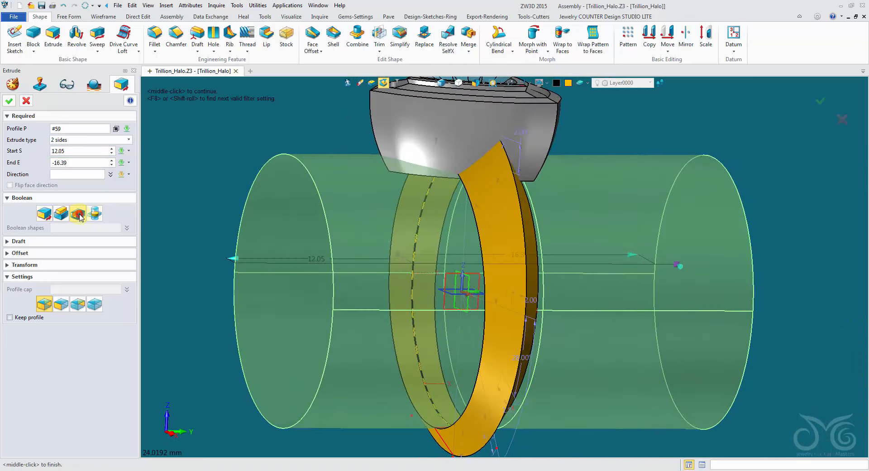
Subtract the finger-hole extrusion from the merged halo and accept the cut
click(78, 214)
click(81, 227)
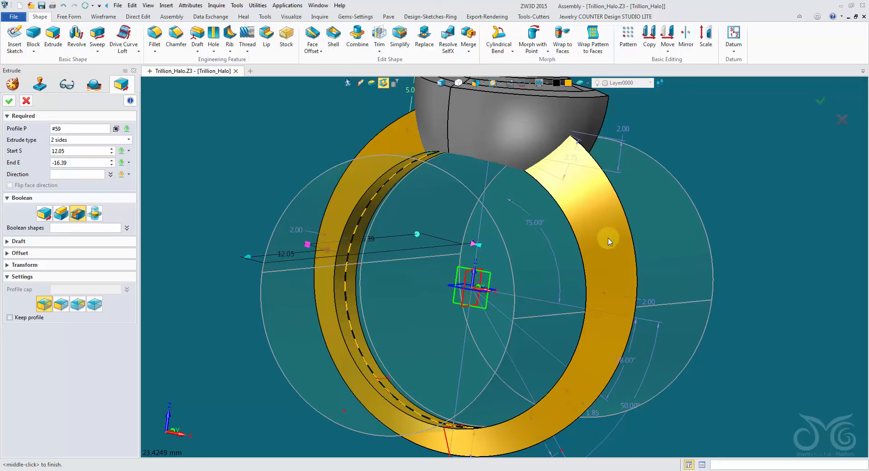
middle_drag(609, 242, 225, 131)
click(9, 101)
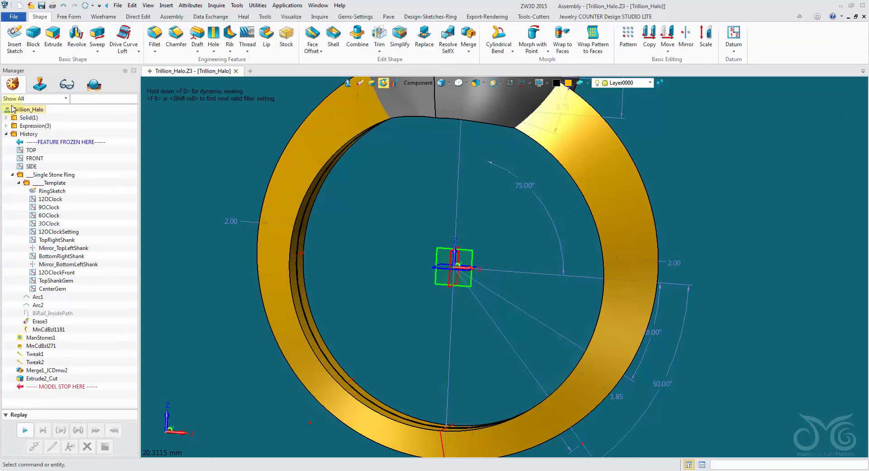
Save the ring as Trillion_Halo in the JCDLITE_Designs folder
middle_drag(399, 181, 448, 235)
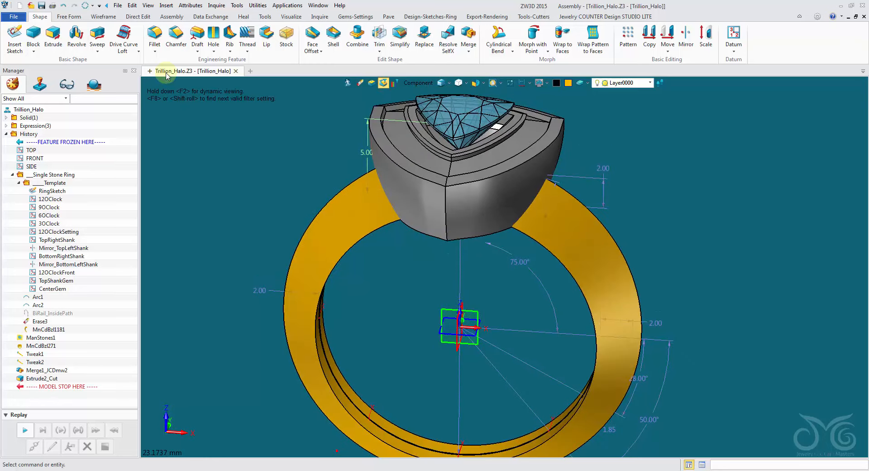
click(42, 7)
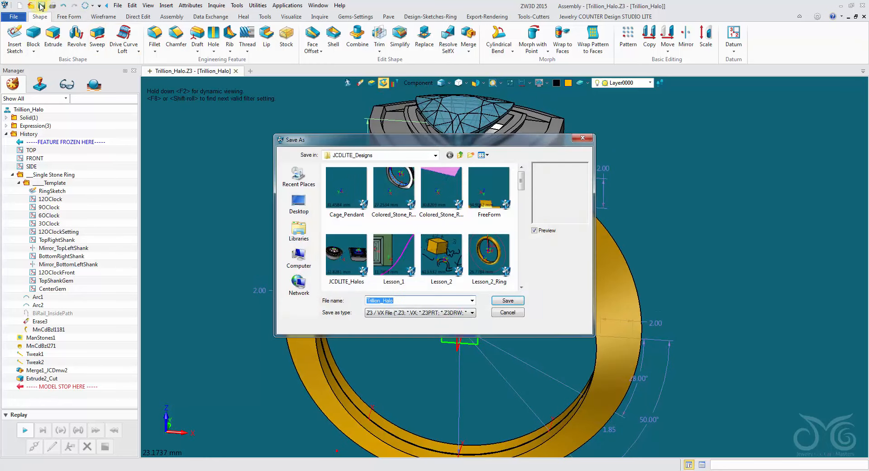
click(508, 300)
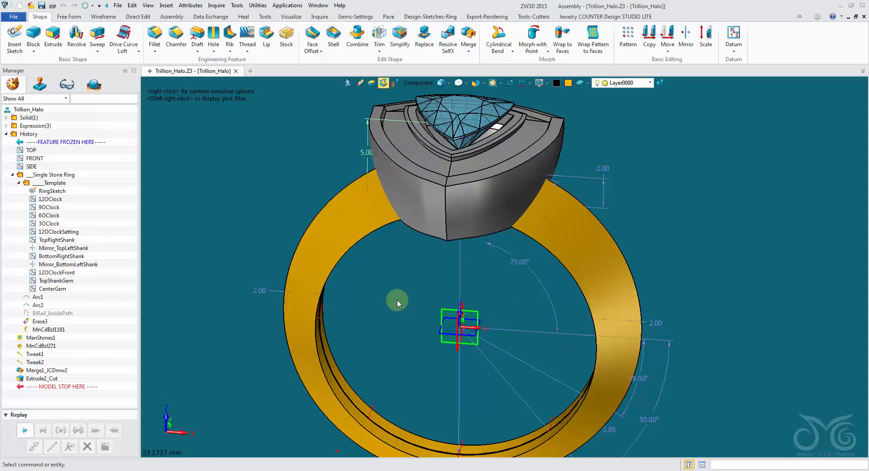
Hide the RingSketch and examine the cut underside of the halo where it meets the shank
right_click(56, 190)
click(76, 199)
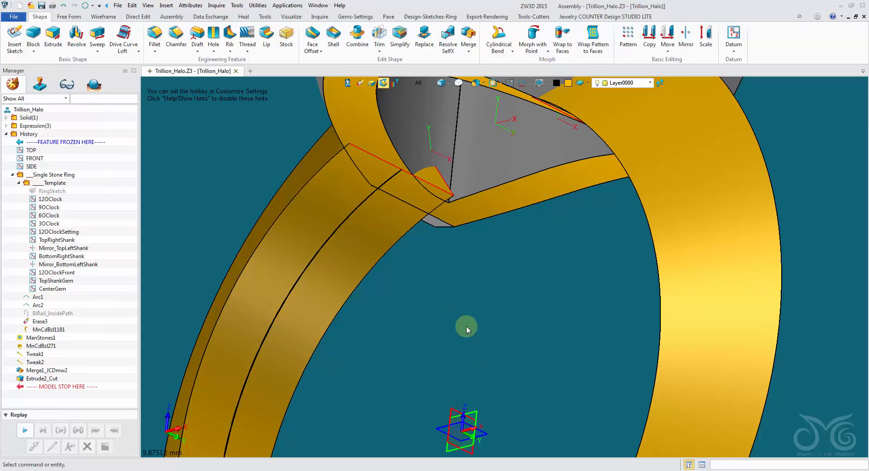
click(349, 227)
click(358, 128)
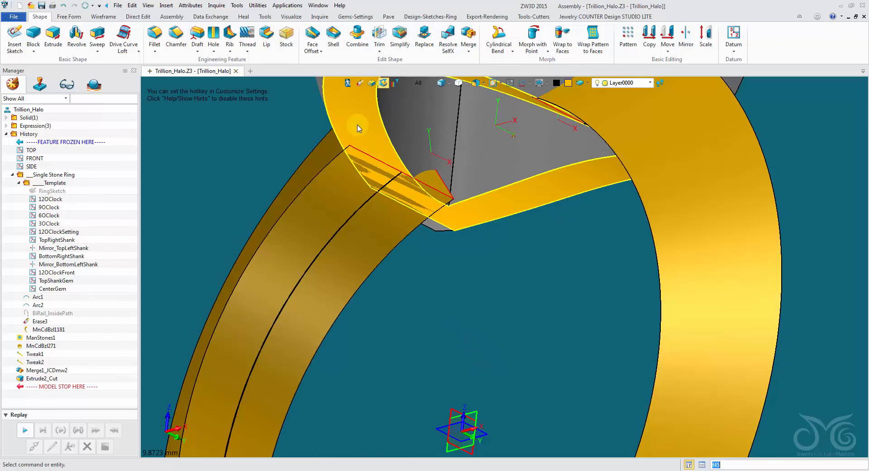
click(457, 302)
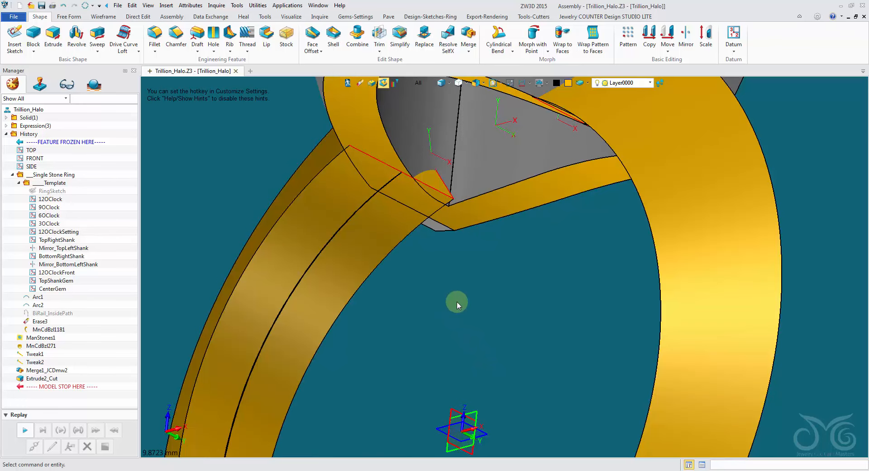
middle_drag(468, 293, 442, 194)
scroll(453, 209, up, 8)
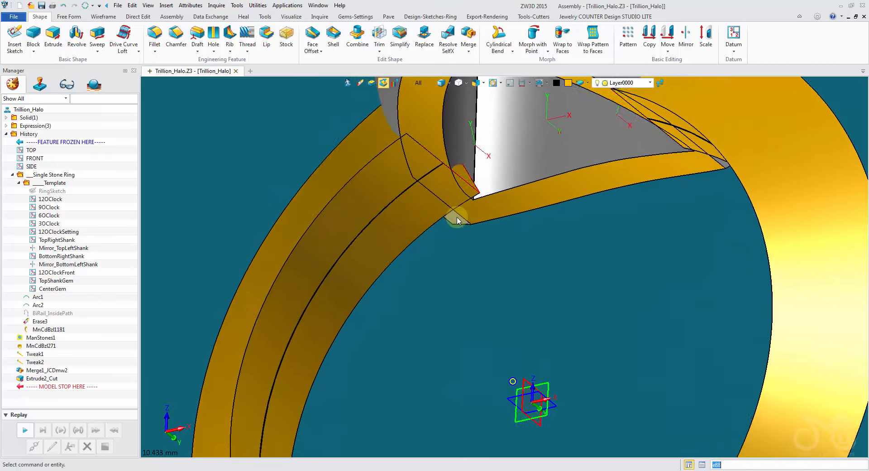
Merge the shank component into the ring as a separate base shape
click(432, 206)
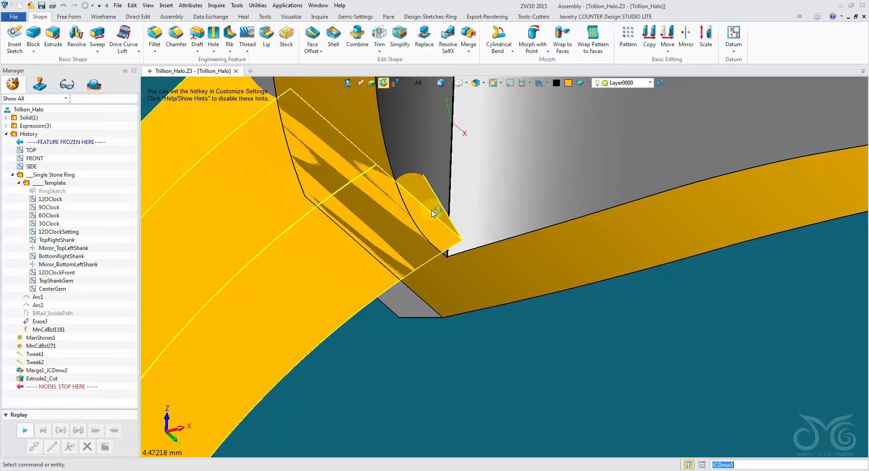
middle_drag(432, 211, 343, 182)
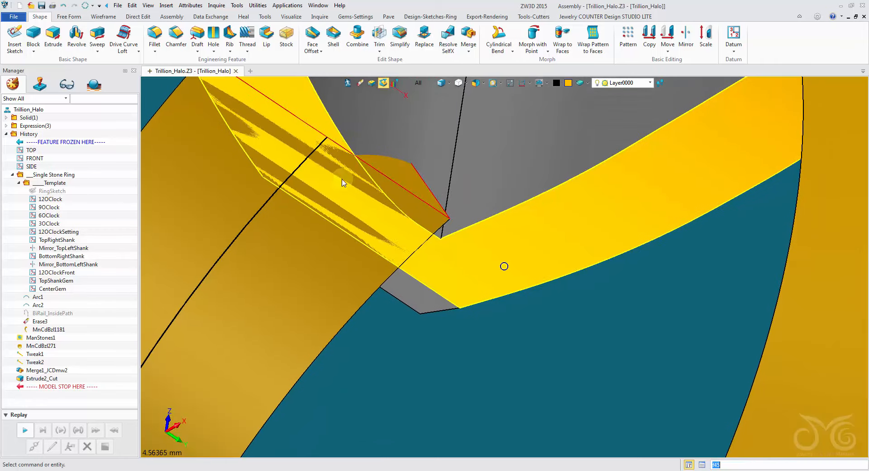
right_drag(343, 182, 337, 174)
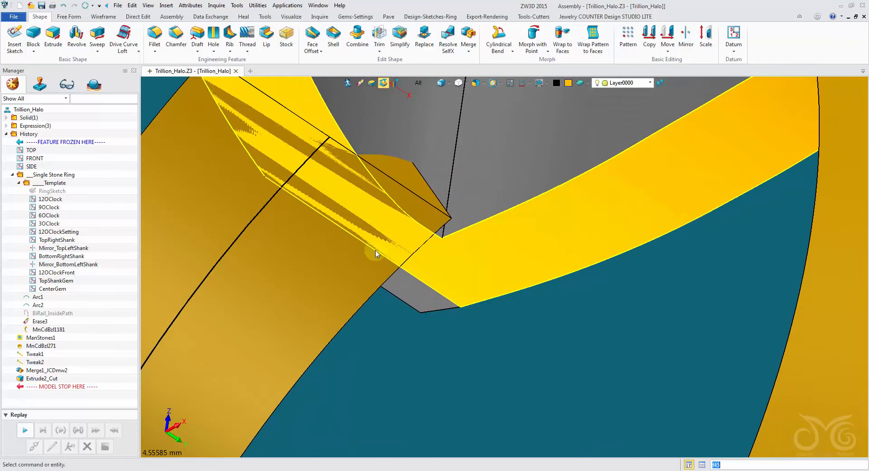
scroll(413, 381, down, 5)
right_drag(419, 362, 458, 85)
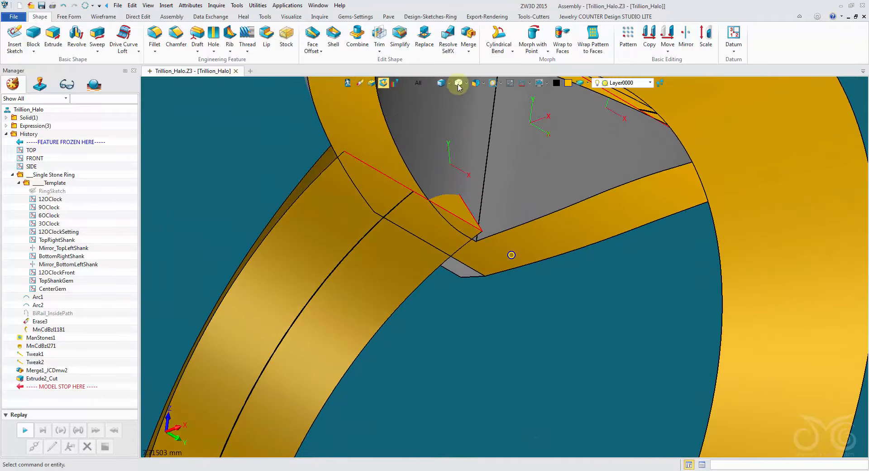
click(468, 34)
click(325, 234)
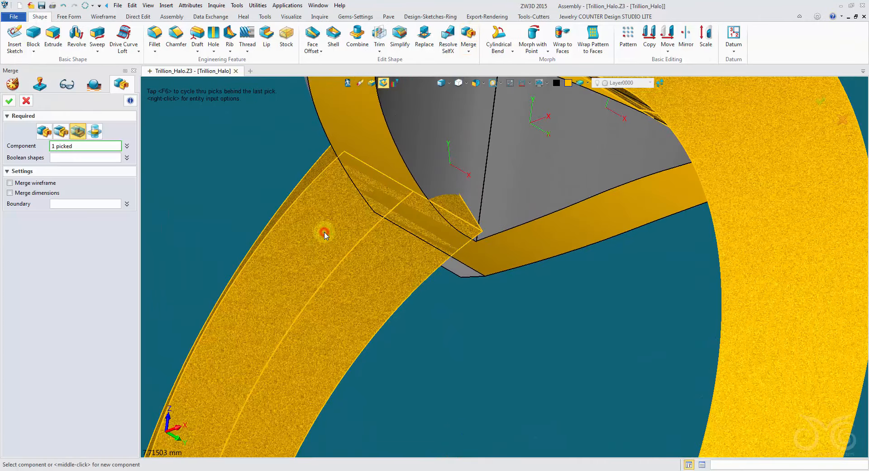
click(41, 134)
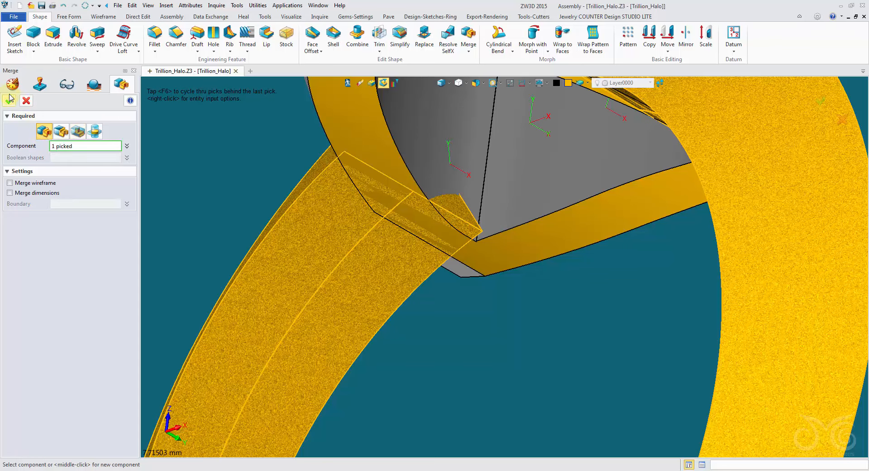
click(9, 100)
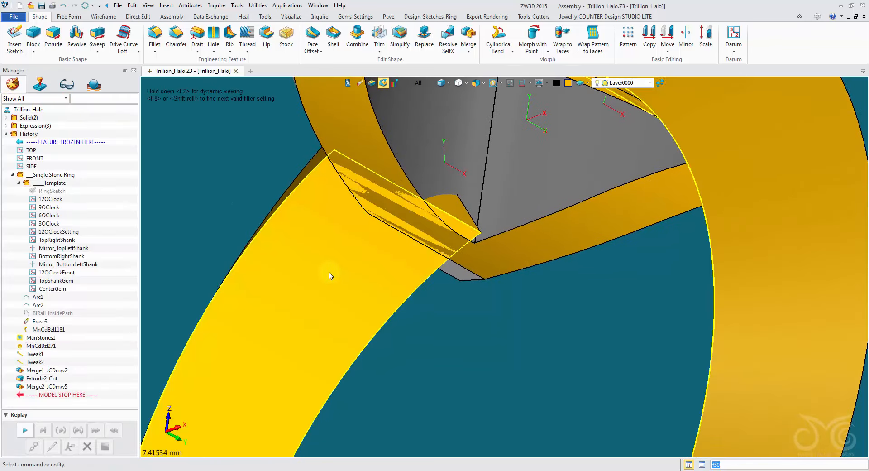
Limit picking to shapes and choose the merged shank as the base of a Trim
click(418, 83)
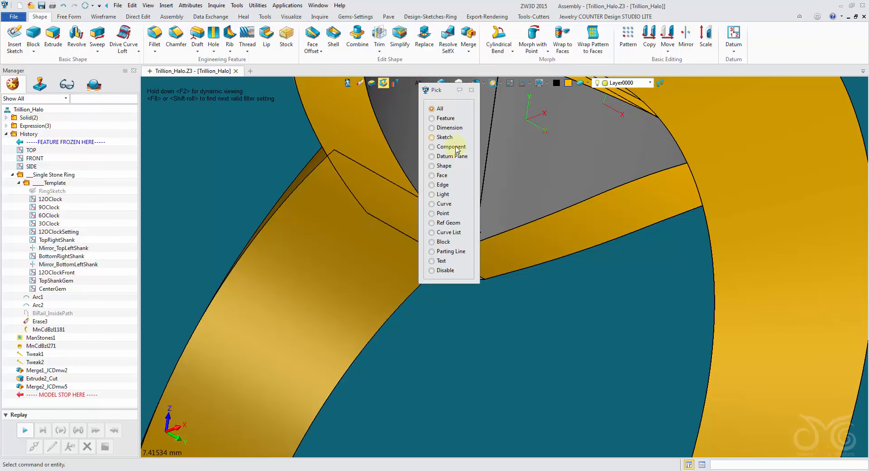
click(448, 166)
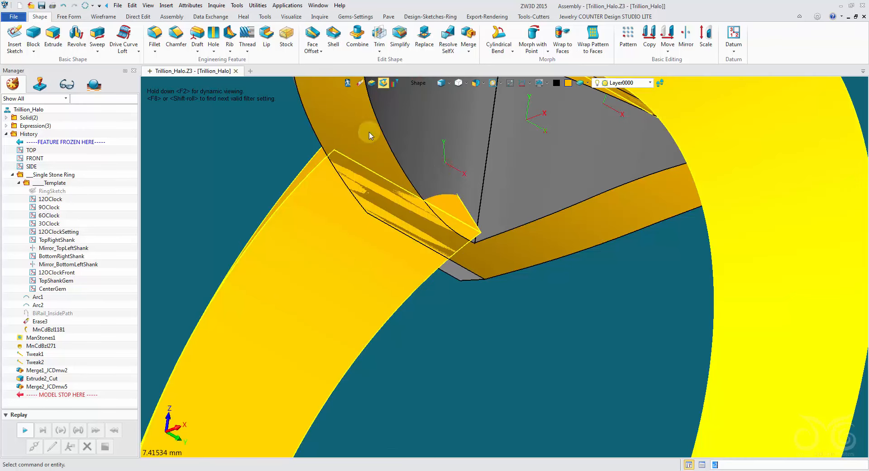
click(380, 35)
click(349, 222)
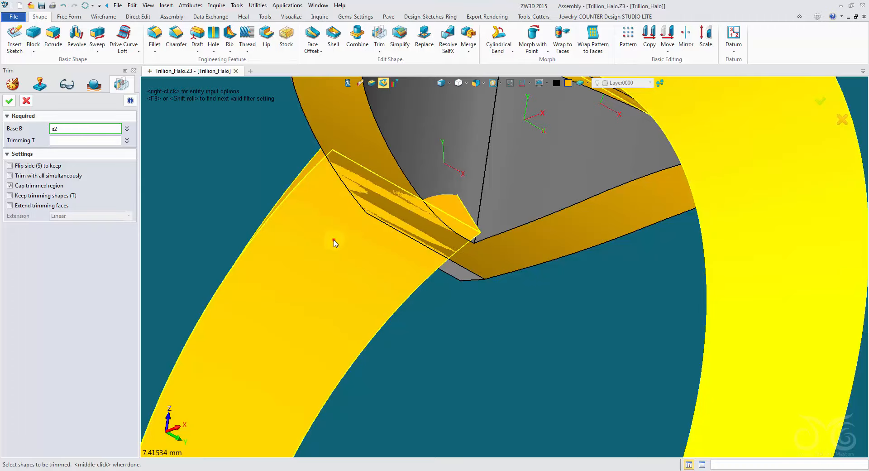
click(94, 142)
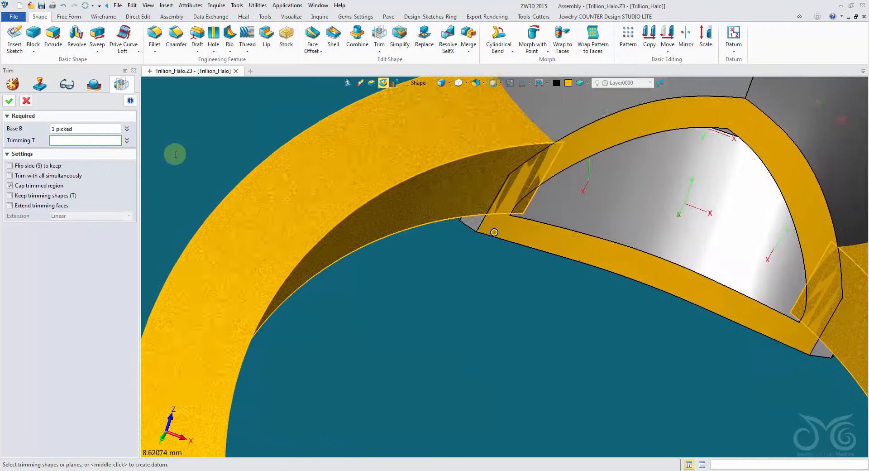
Try to trim the shank with two picked halo faces, capping the trimmed region and keeping the trimming shapes
click(481, 190)
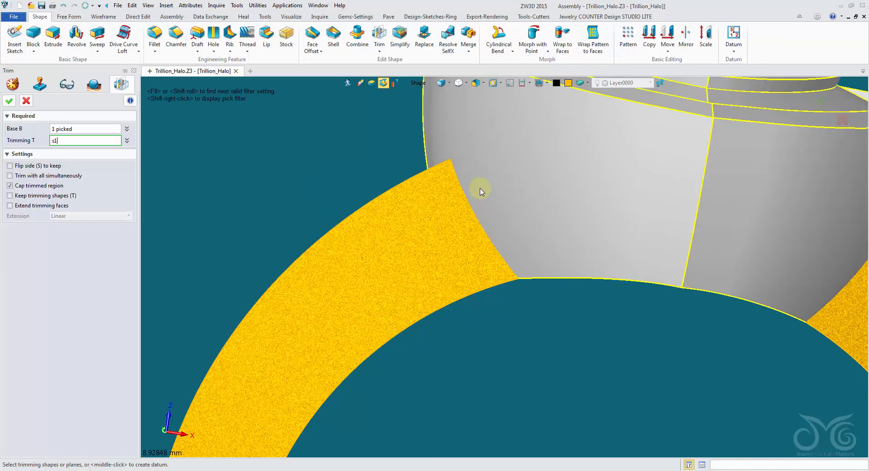
shift+right_click(407, 86)
click(431, 140)
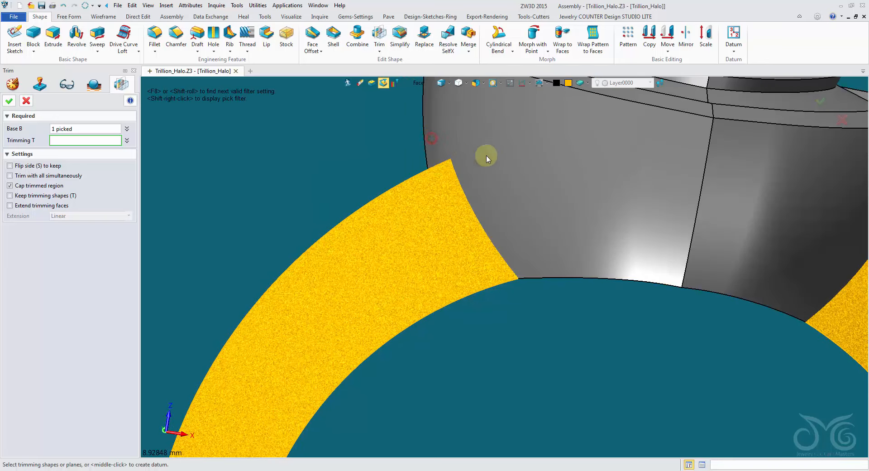
click(485, 155)
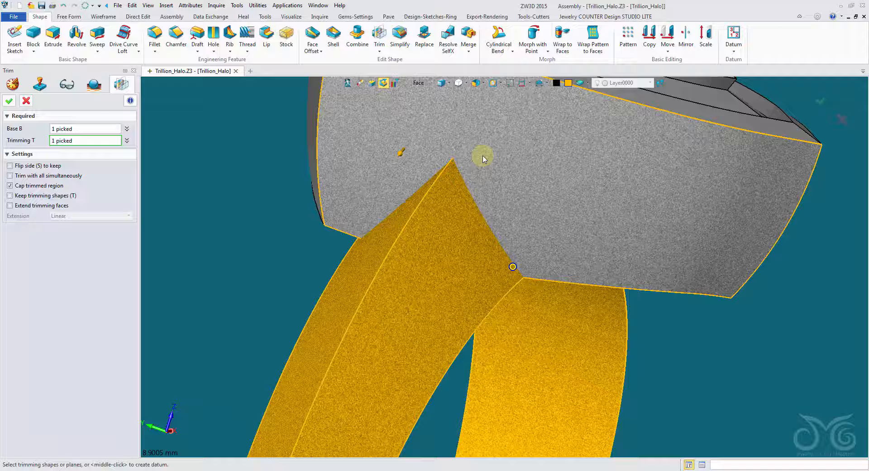
right_drag(482, 155, 13, 111)
click(603, 197)
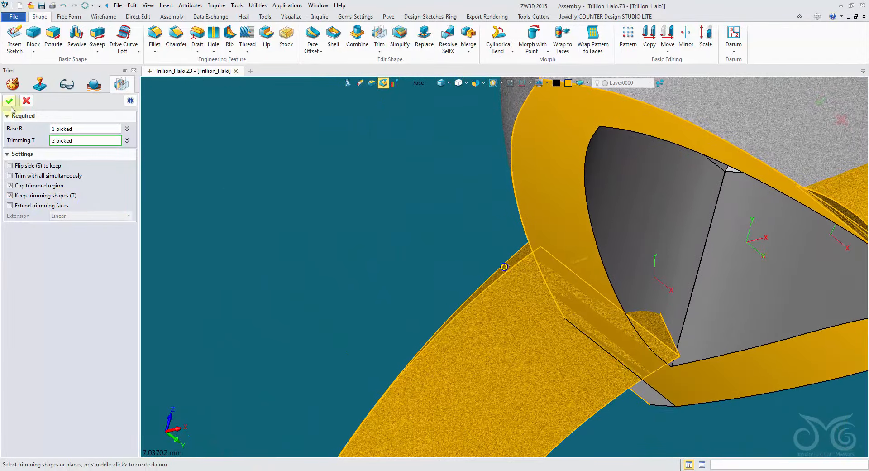
click(9, 101)
scroll(498, 243, up, 5)
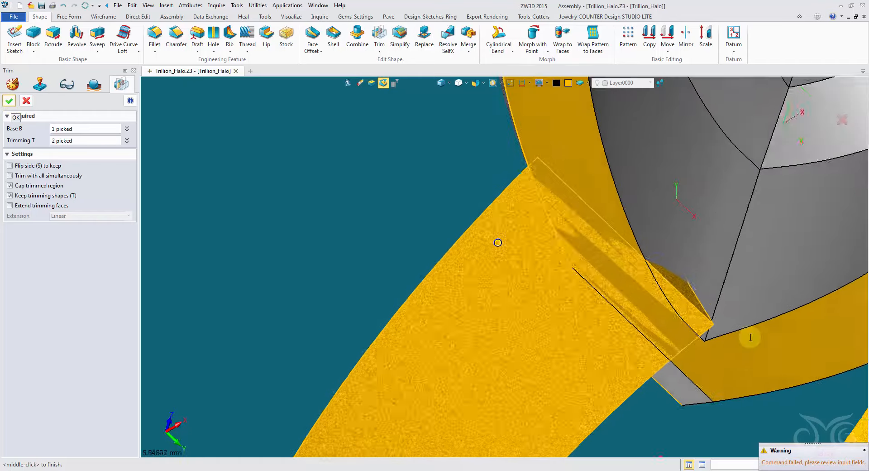
mouse_move(583, 286)
right_down()
mouse_move(624, 248)
mouse_move(622, 233)
right_up()
right_drag(569, 248, 554, 240)
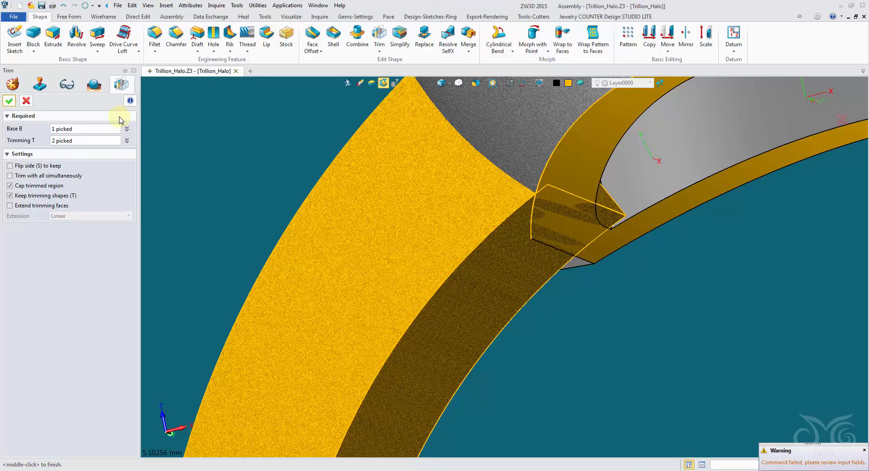
click(24, 103)
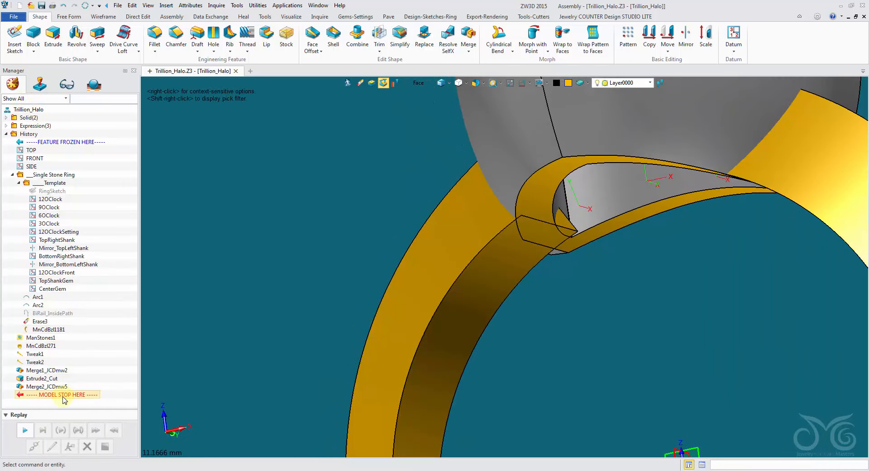
Roll the history back to delete the finger-hole cut Extrude2_Cut, and replay the shank merge
drag(67, 380, 66, 379)
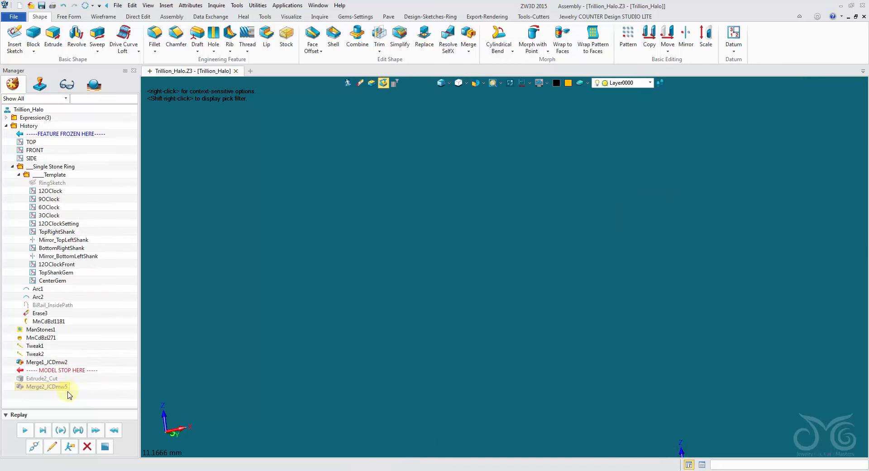
click(87, 446)
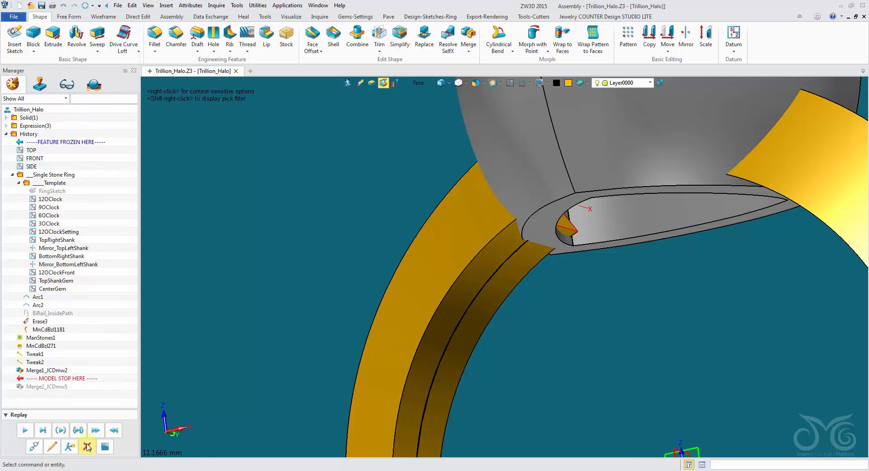
click(25, 430)
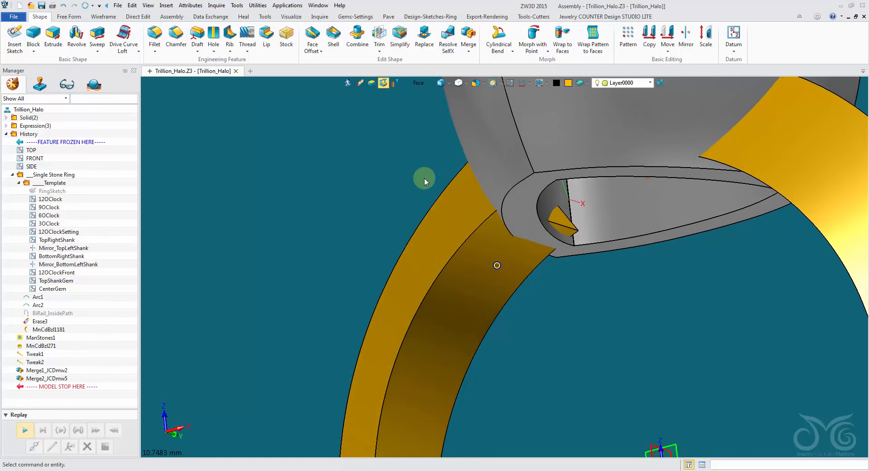
Trim the shank with the whole halo shape, capping the trimmed region and keeping the trimming shape
click(379, 38)
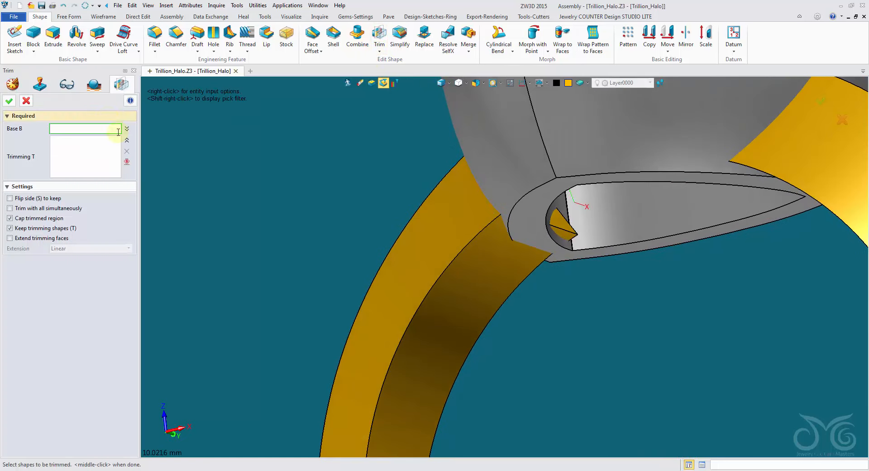
click(439, 224)
middle_click(341, 125)
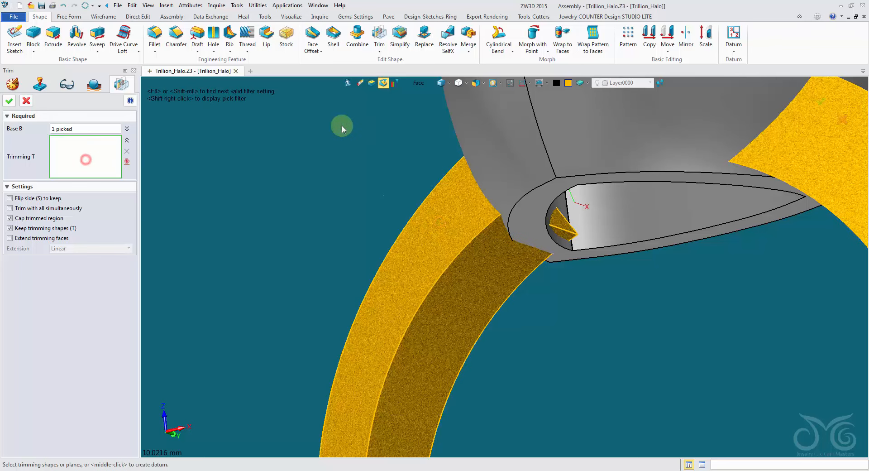
click(419, 84)
click(435, 129)
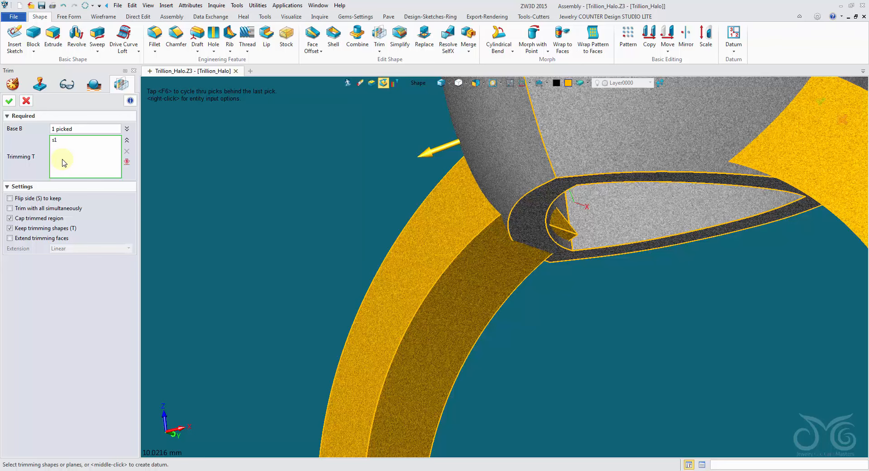
click(12, 104)
Erase the two leftover shank fragments inside the halo opening
right_drag(163, 127, 516, 223)
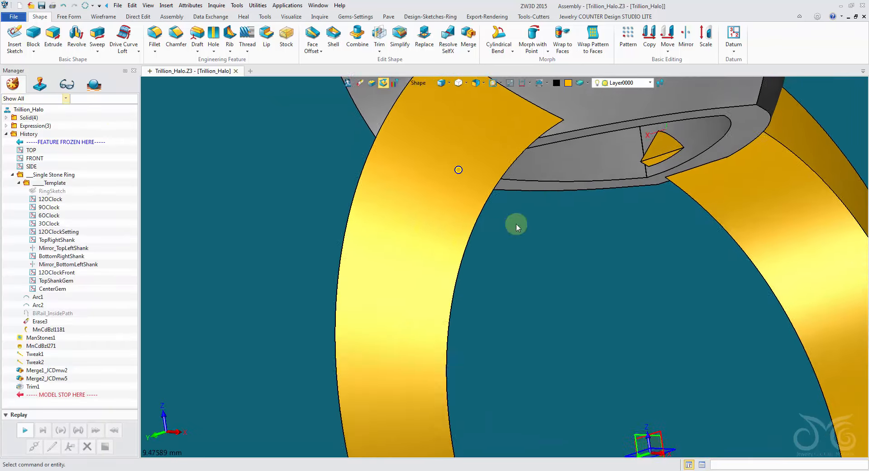
scroll(575, 134, up, 3)
click(721, 168)
right_drag(721, 169, 498, 202)
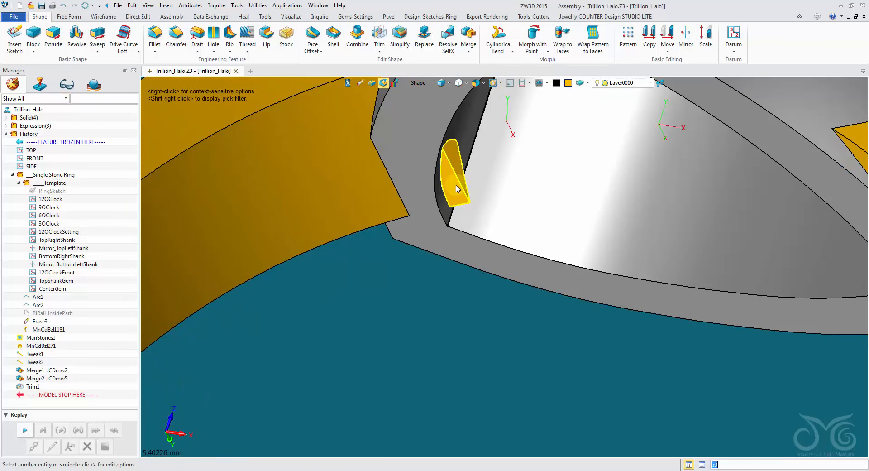
click(457, 189)
click(357, 85)
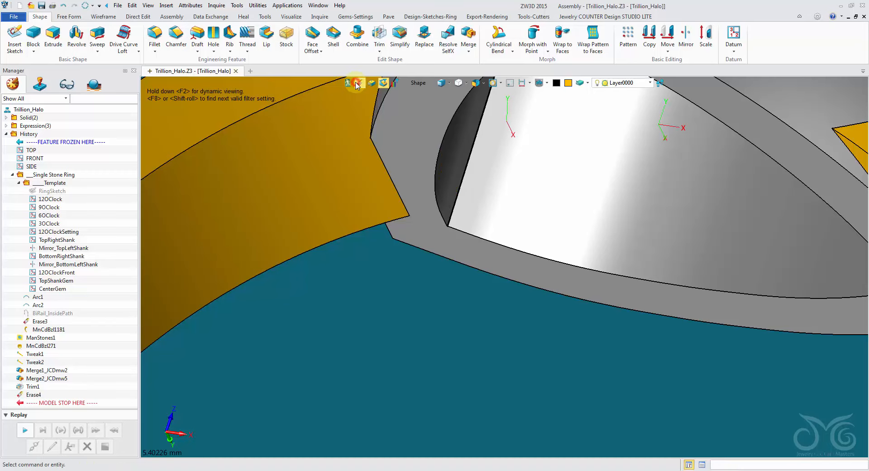
Recolour the trimmed shank grey to match the halo
mouse_move(434, 267)
right_down()
mouse_move(453, 332)
mouse_move(422, 330)
right_up()
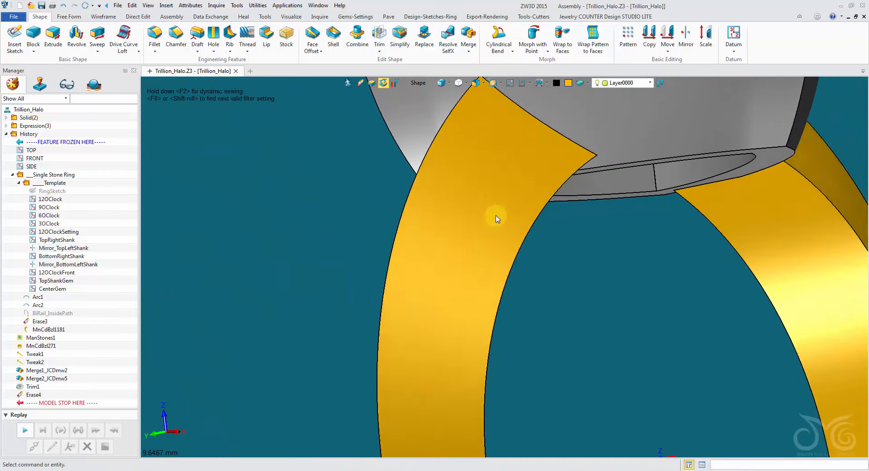
click(485, 219)
right_drag(520, 176, 467, 286)
click(569, 84)
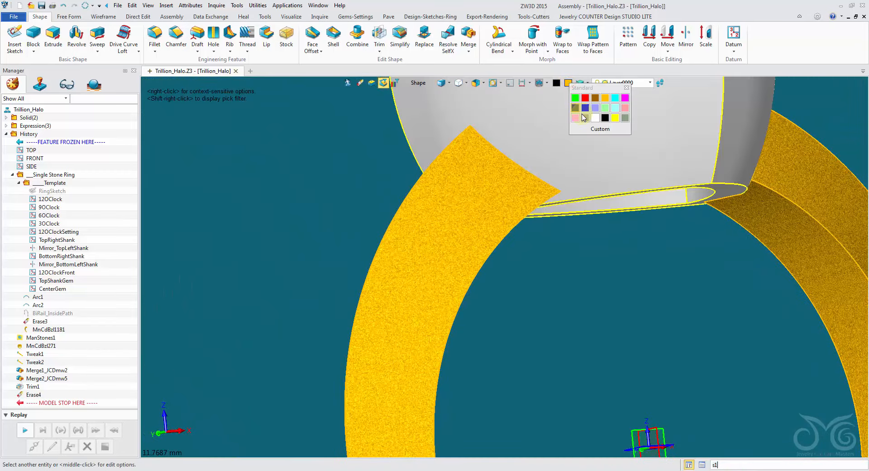
click(582, 111)
right_drag(580, 181, 181, 77)
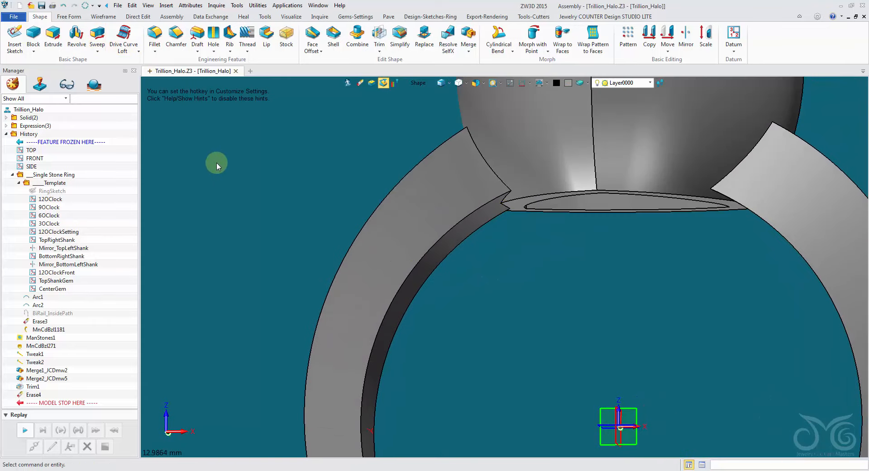
Unblank the RingSketch in the ring template
click(163, 118)
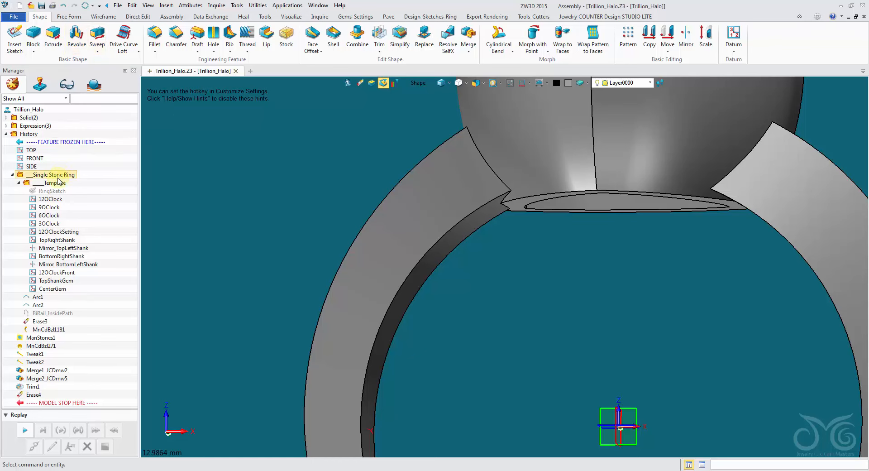
right_click(45, 191)
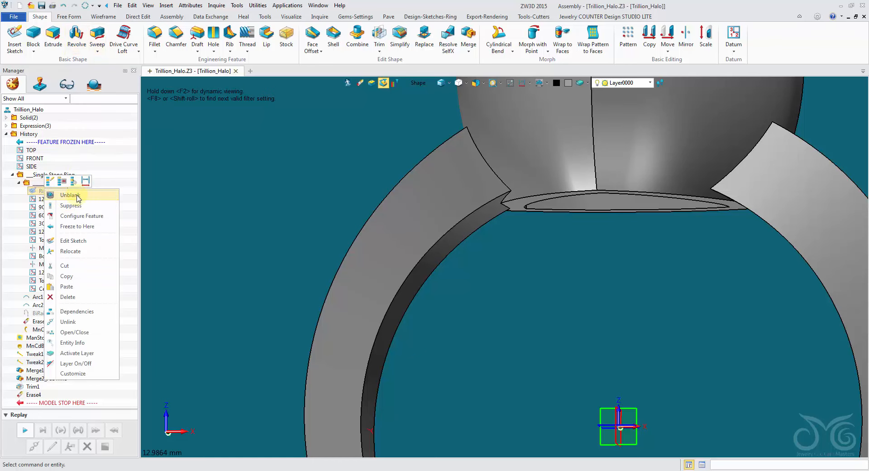
click(77, 195)
Cut the finger hole by extruding the RingSketch inner circle as a two-sided Boolean removal from 9.33 to -15.4
right_drag(144, 218, 175, 226)
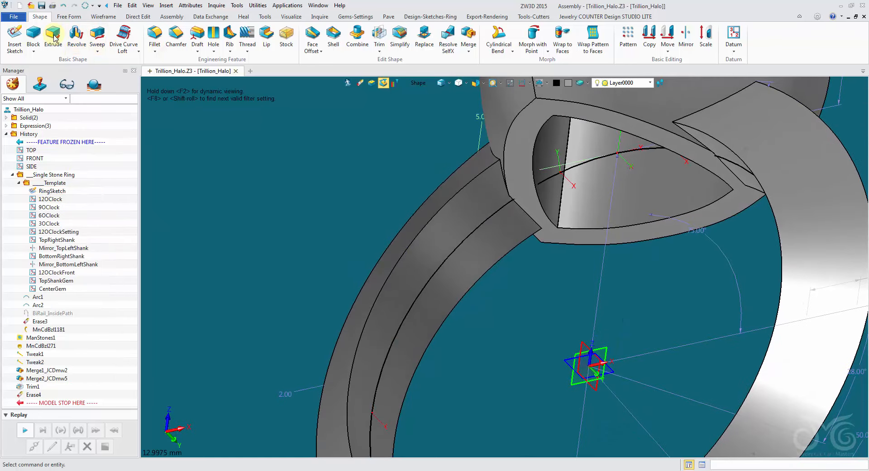
click(59, 47)
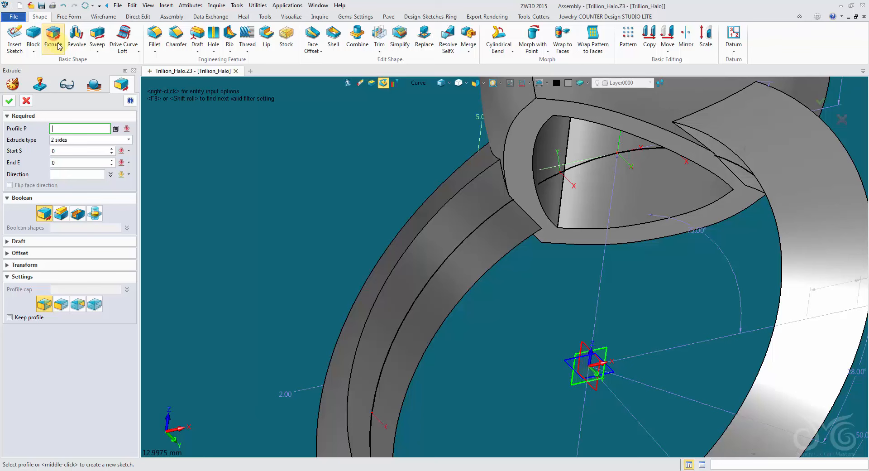
click(576, 164)
mouse_move(576, 164)
right_down()
mouse_move(543, 186)
mouse_move(460, 189)
mouse_move(394, 203)
right_up()
click(391, 203)
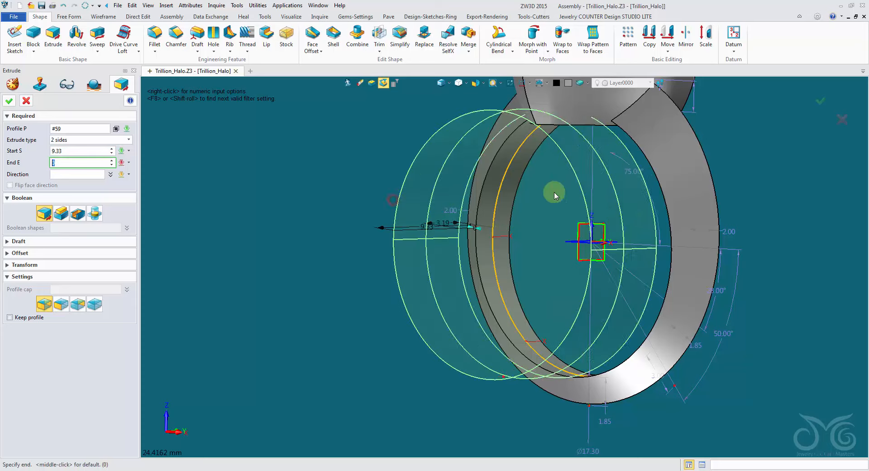
click(83, 216)
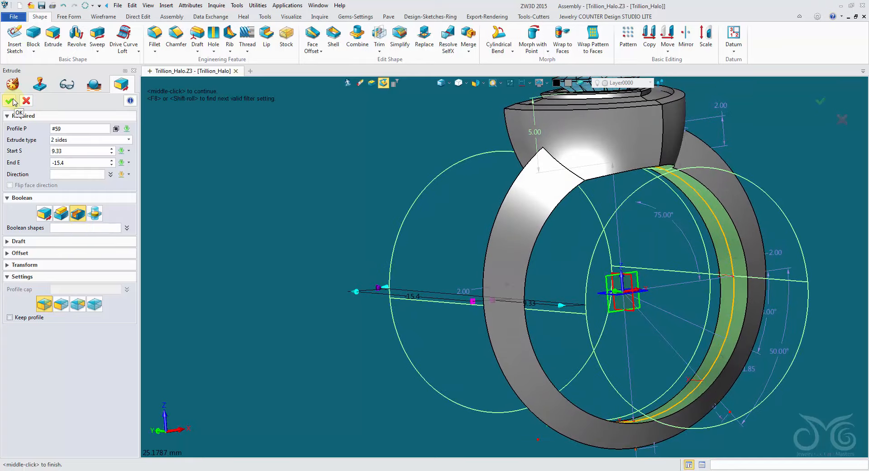
right_drag(336, 168, 546, 206)
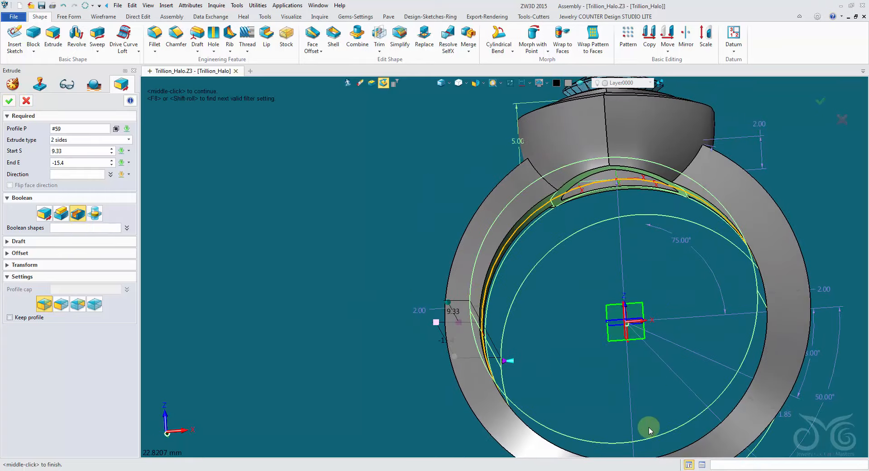
click(10, 104)
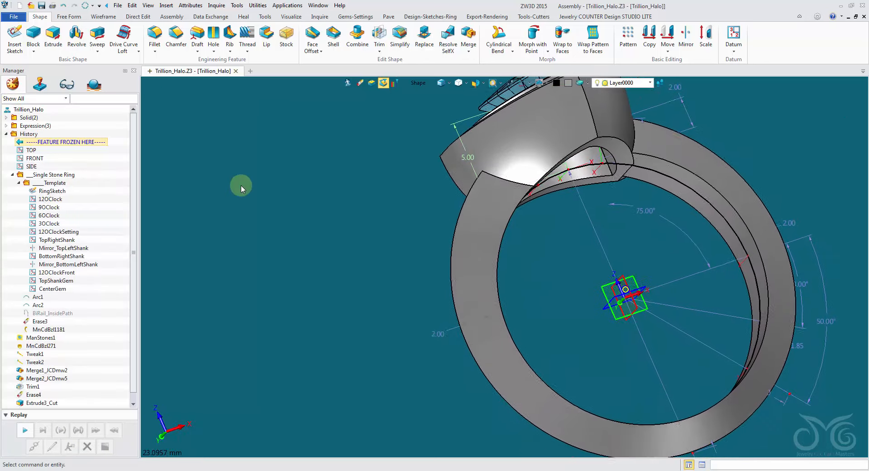
Blank the RingSketch in the ring template
right_click(61, 192)
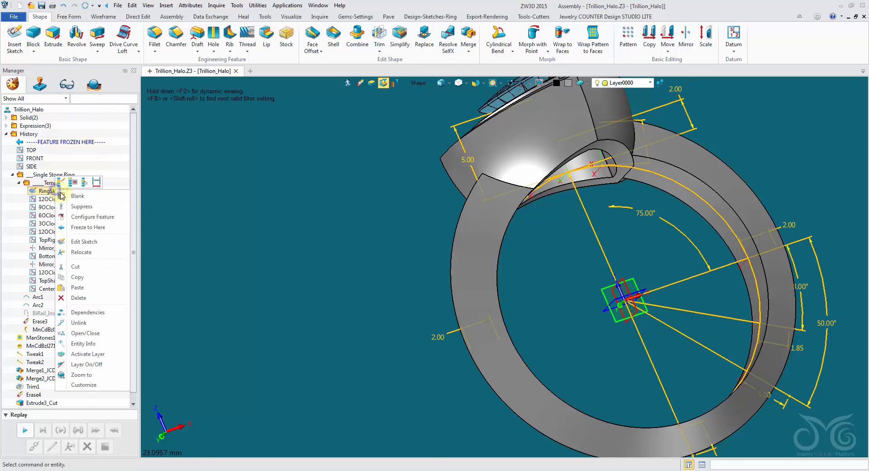
click(68, 196)
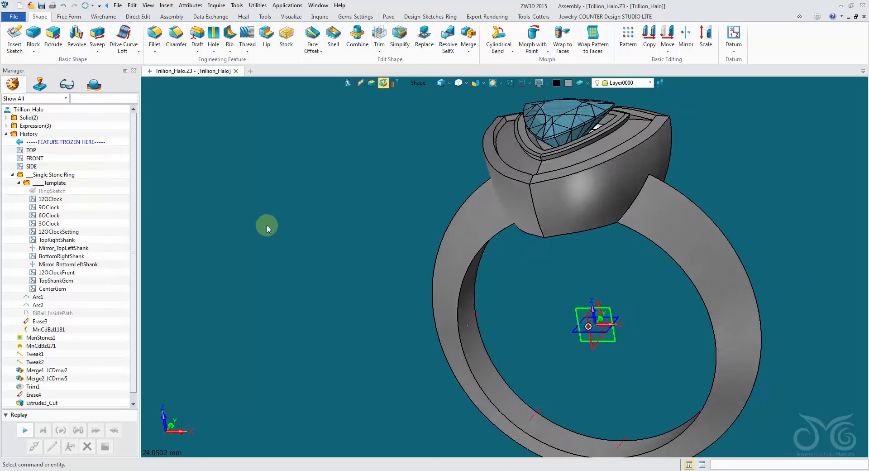
right_drag(266, 225, 268, 267)
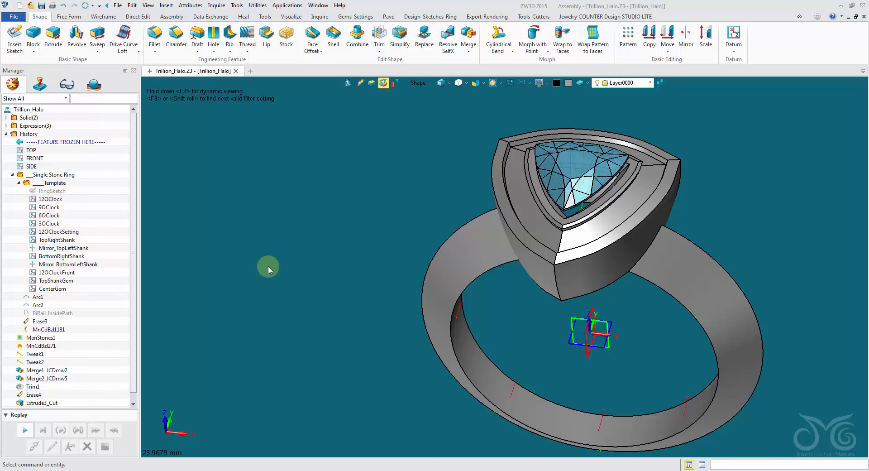
scroll(419, 209, down, 2)
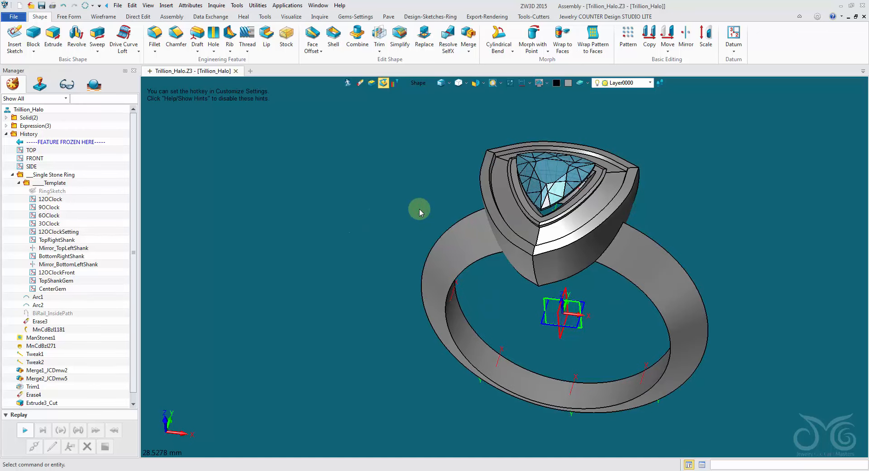
right_drag(419, 208, 419, 101)
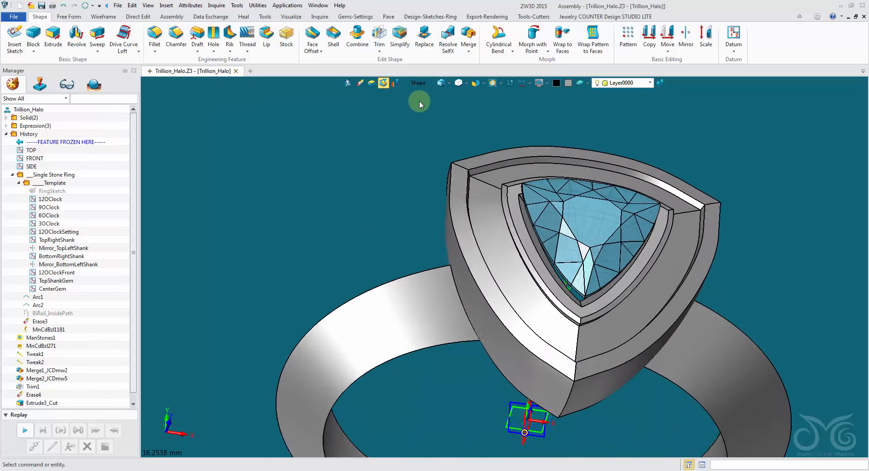
click(389, 17)
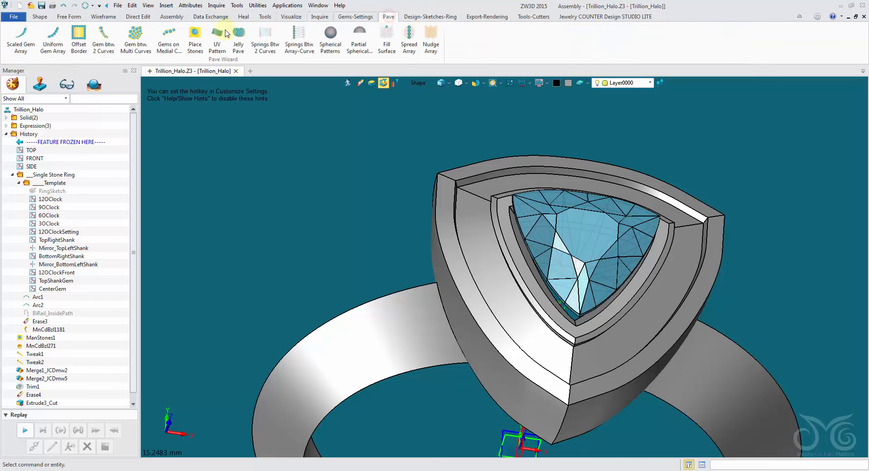
click(103, 39)
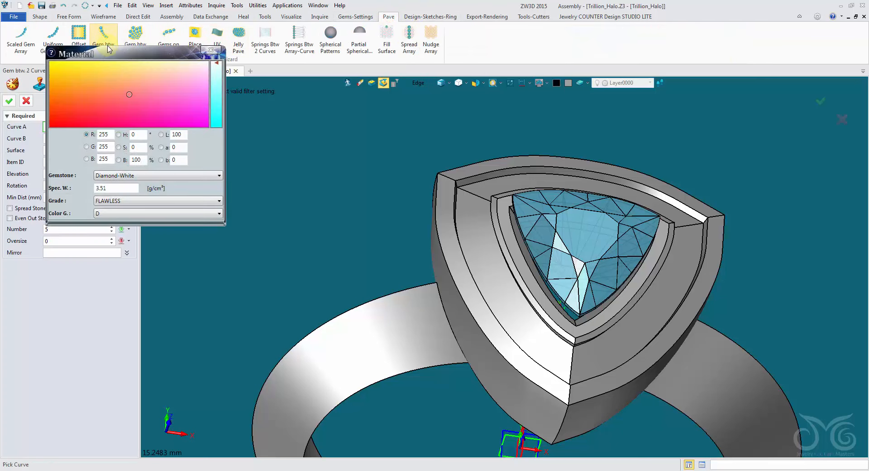
click(211, 51)
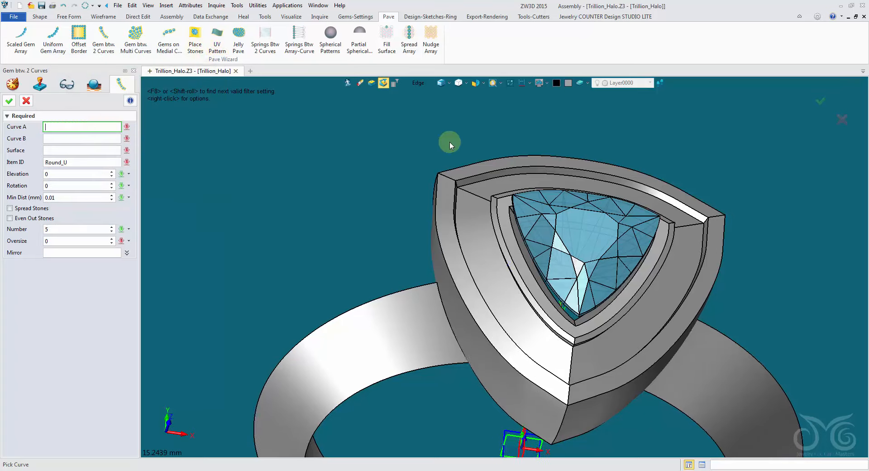
right_drag(450, 141, 434, 168)
scroll(479, 155, up, 3)
click(482, 136)
click(507, 191)
click(491, 162)
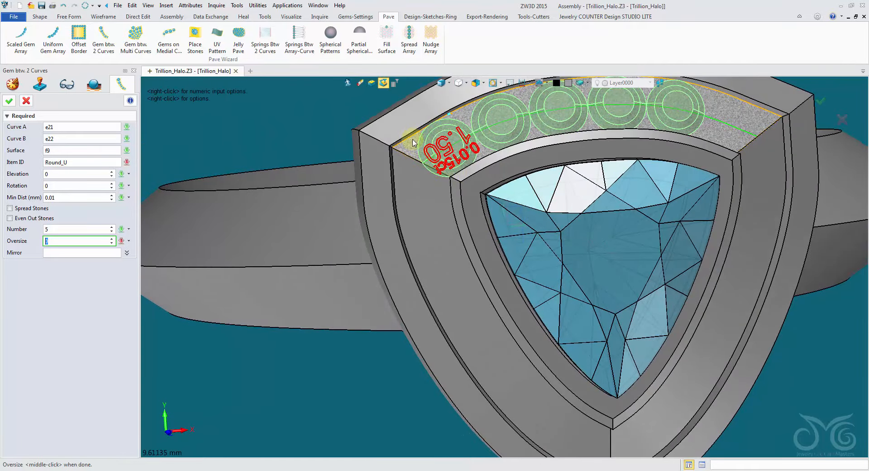
right_drag(432, 141, 380, 167)
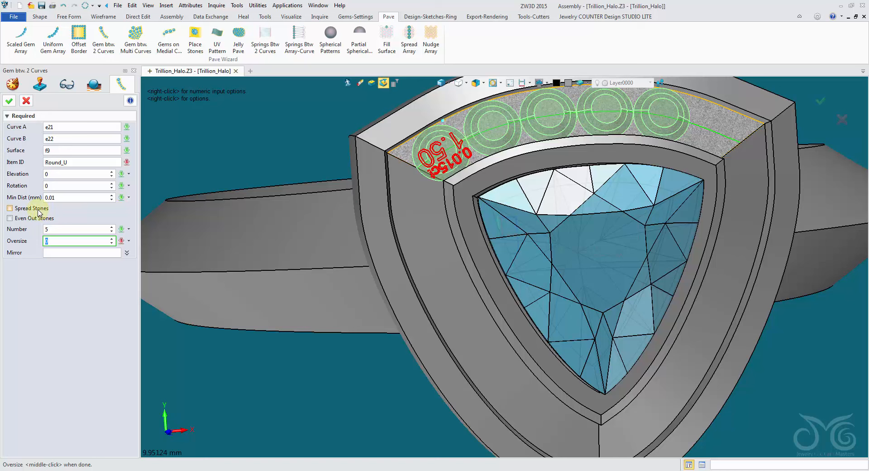
click(10, 209)
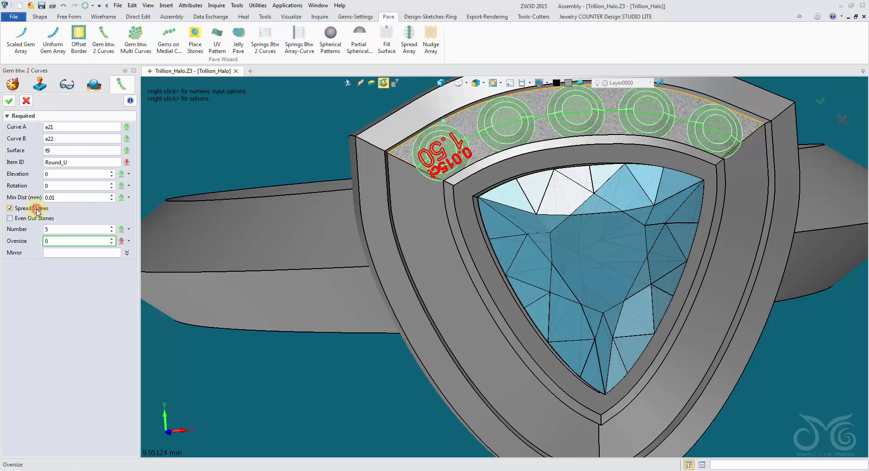
click(57, 230)
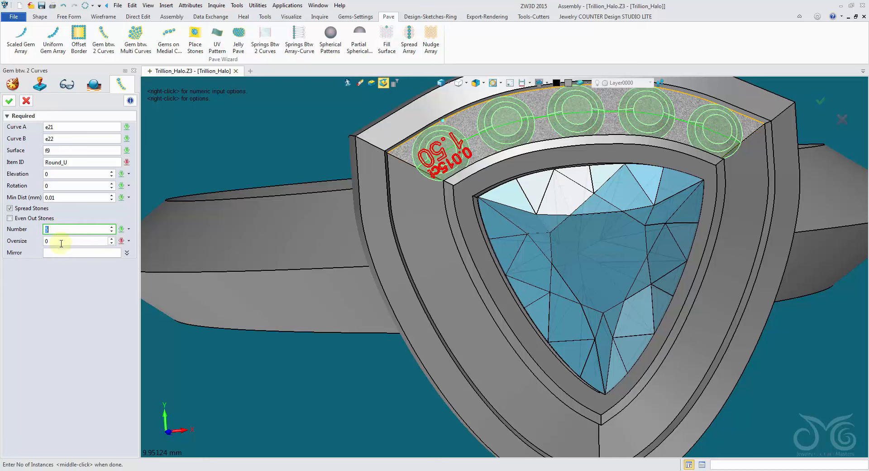
click(61, 244)
scroll(61, 243, down, 5)
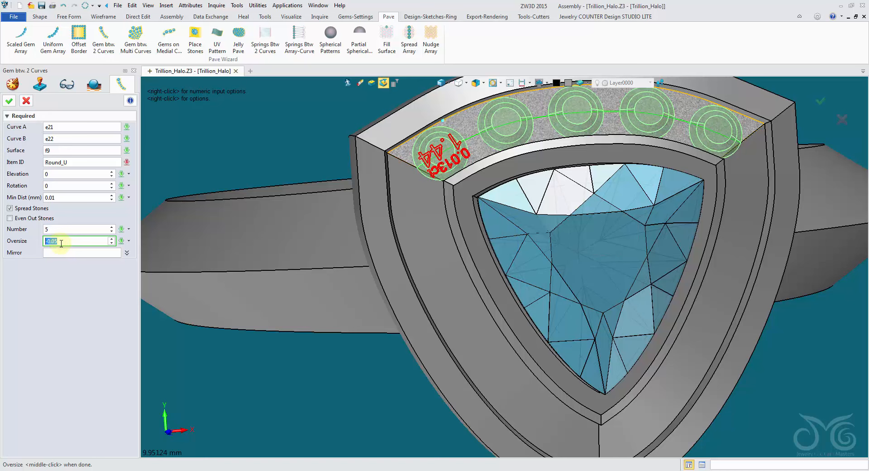
scroll(61, 243, down, 6)
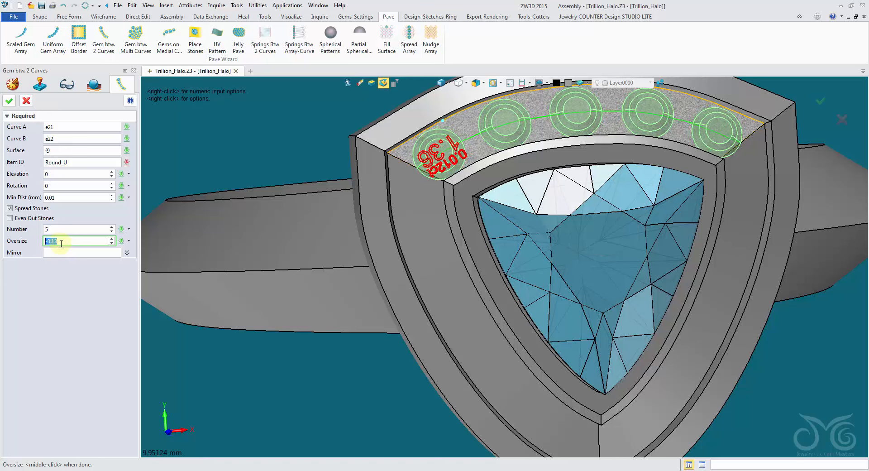
scroll(61, 243, down, 9)
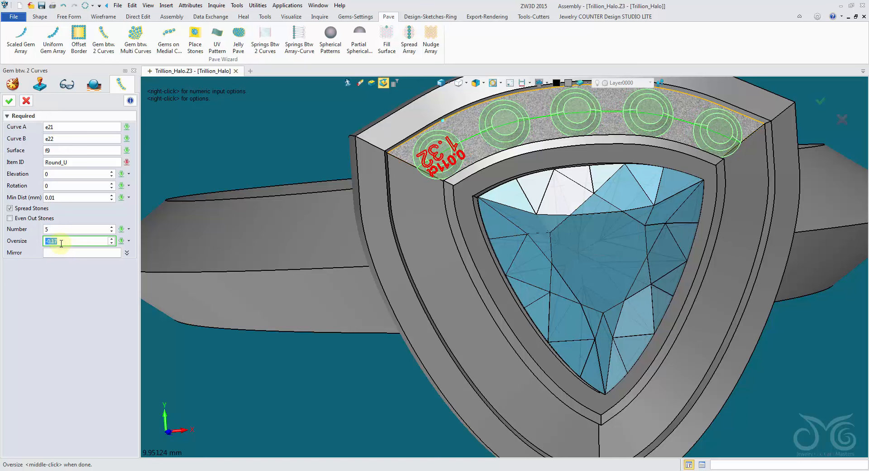
click(36, 208)
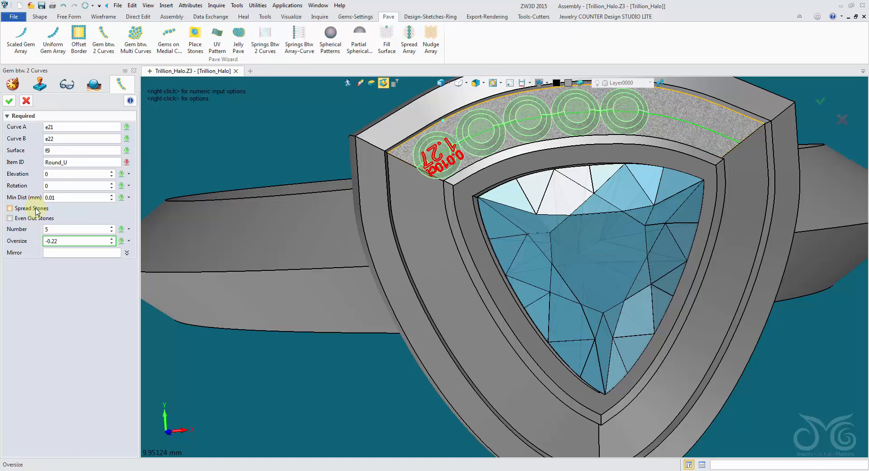
click(36, 208)
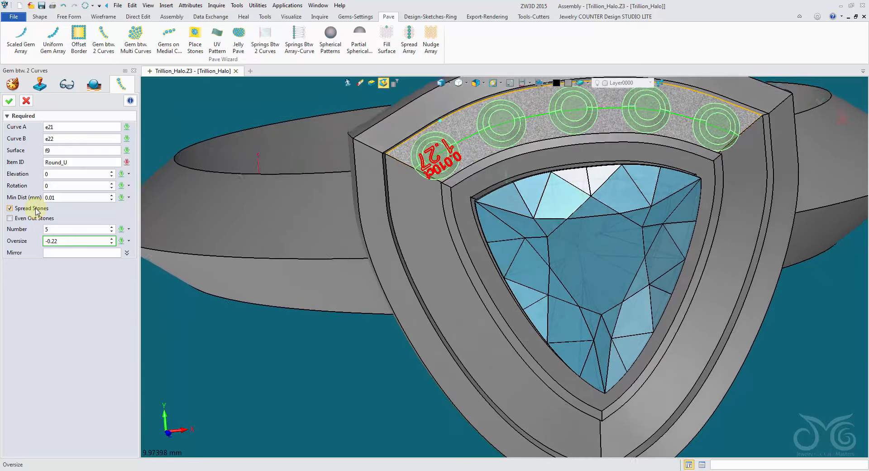
click(31, 104)
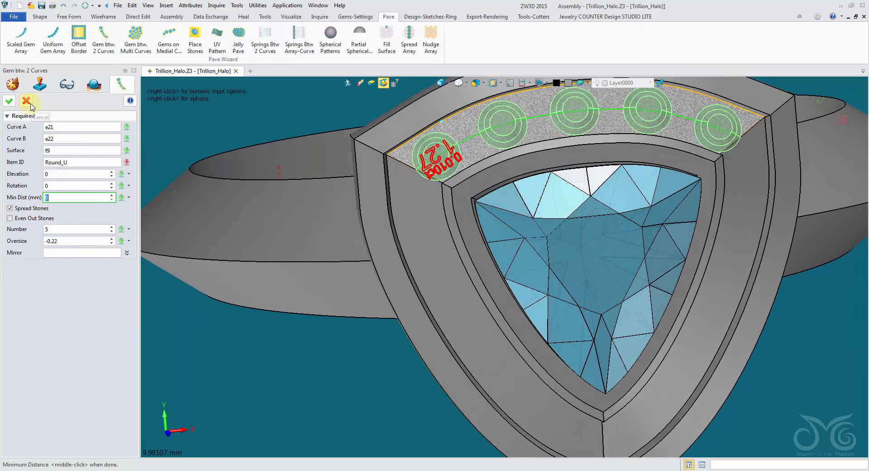
click(31, 105)
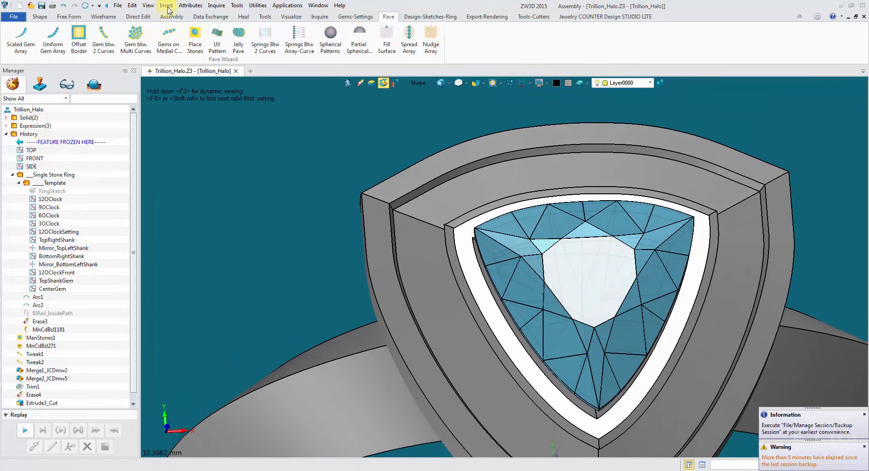
Create a green curve from the outer edge of the halo's upper recessed face with Curve from Edge
click(103, 16)
click(175, 36)
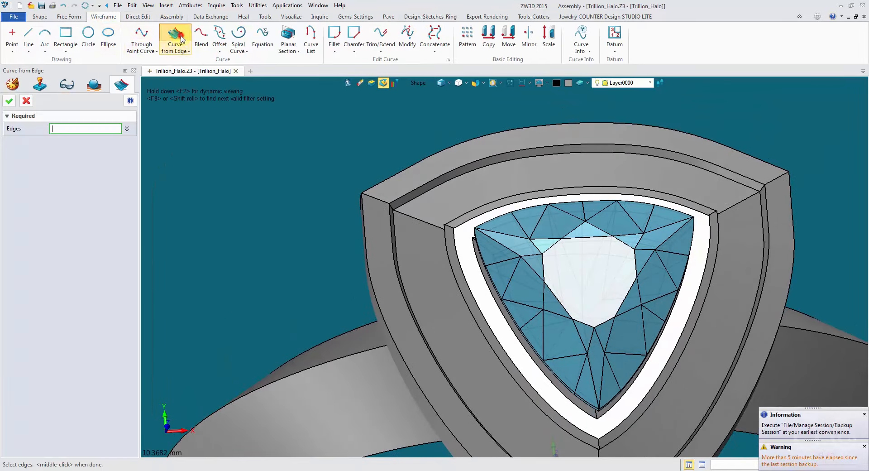
click(412, 177)
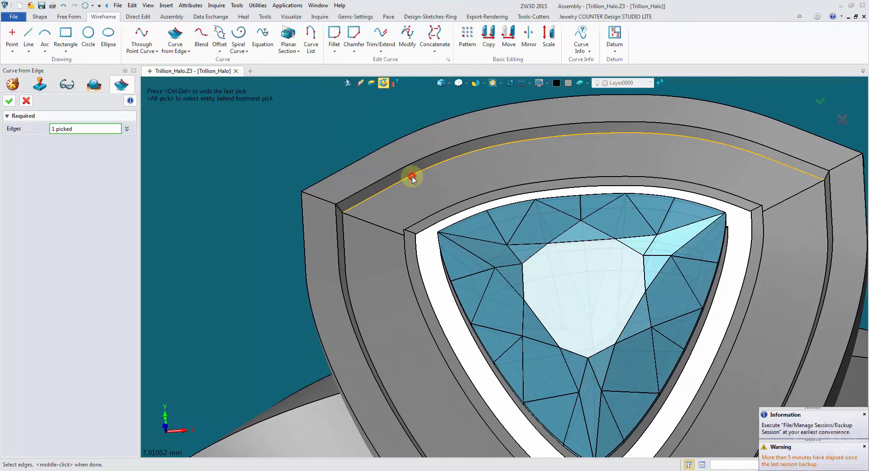
click(556, 86)
click(563, 97)
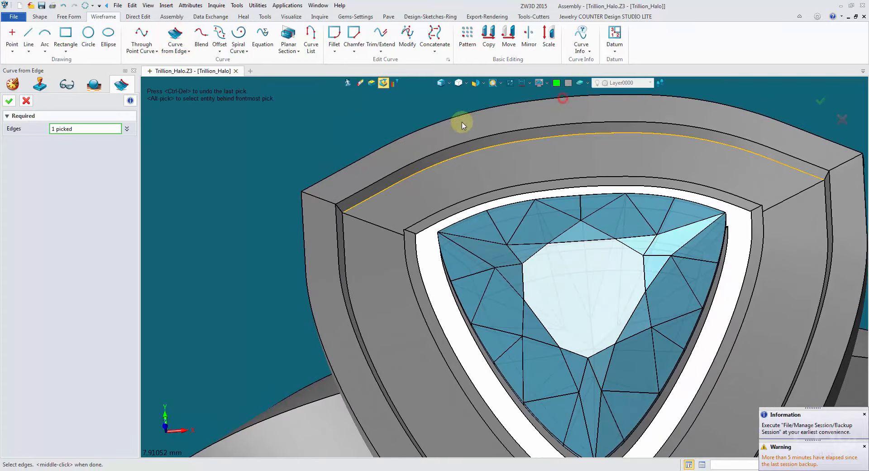
click(11, 101)
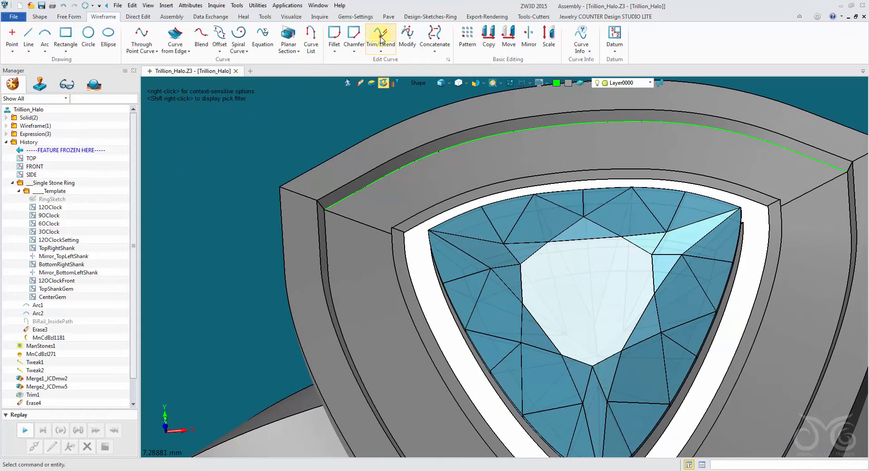
Trim both ends of the green halo curve with a linear Trim/Extend length of -0.5, and collapse the Template folder
click(380, 40)
click(417, 83)
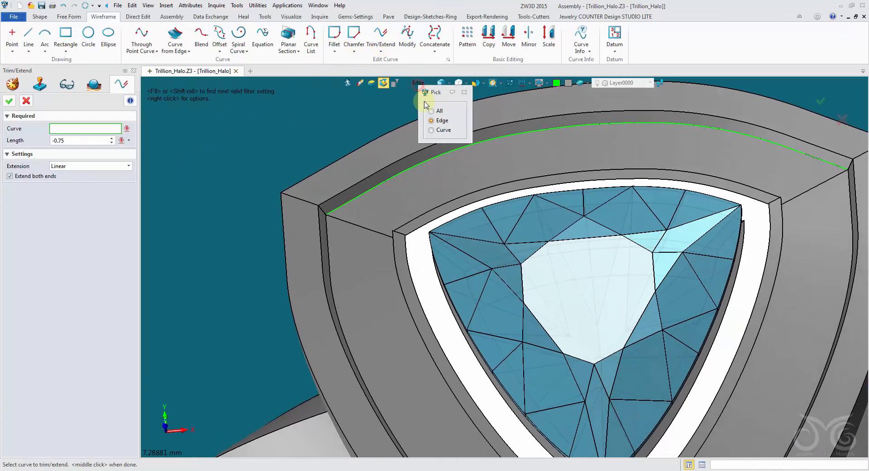
click(437, 130)
click(420, 168)
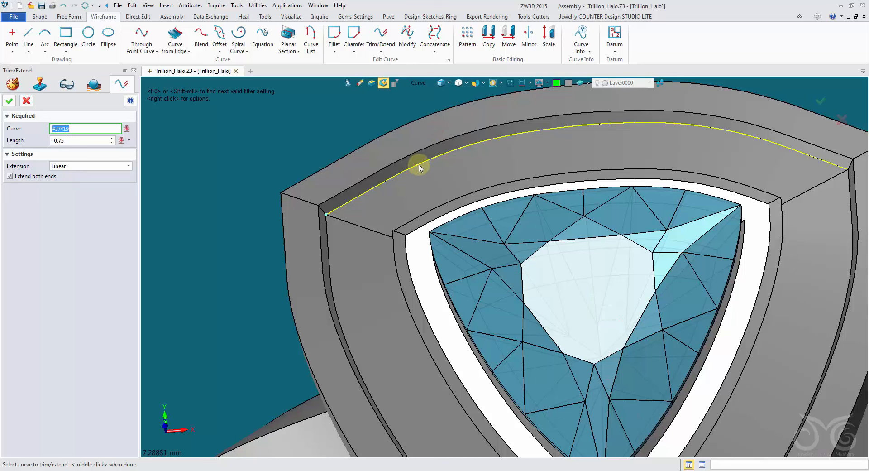
middle_click(419, 169)
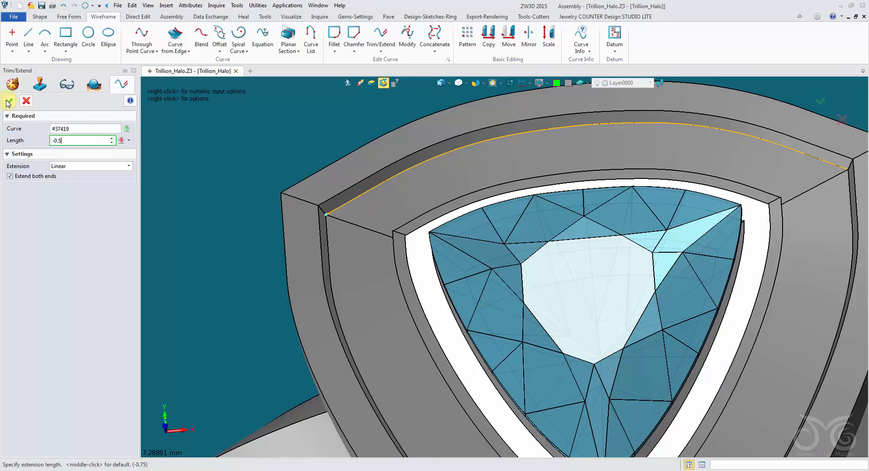
key(Return)
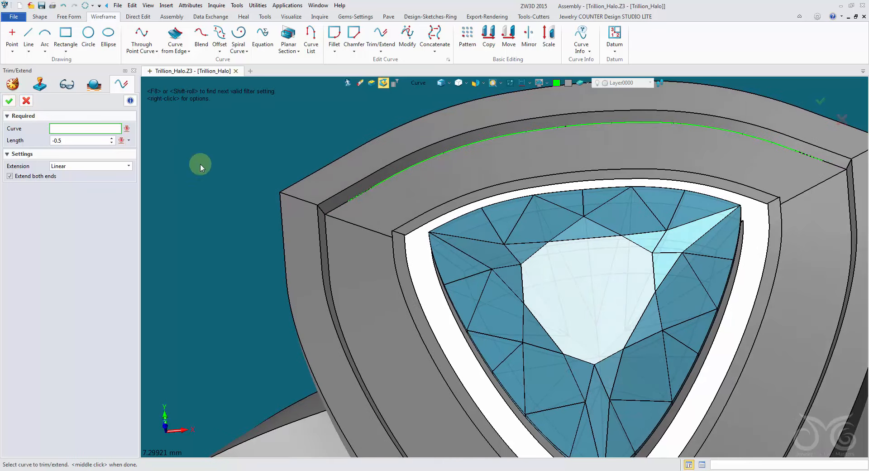
click(27, 100)
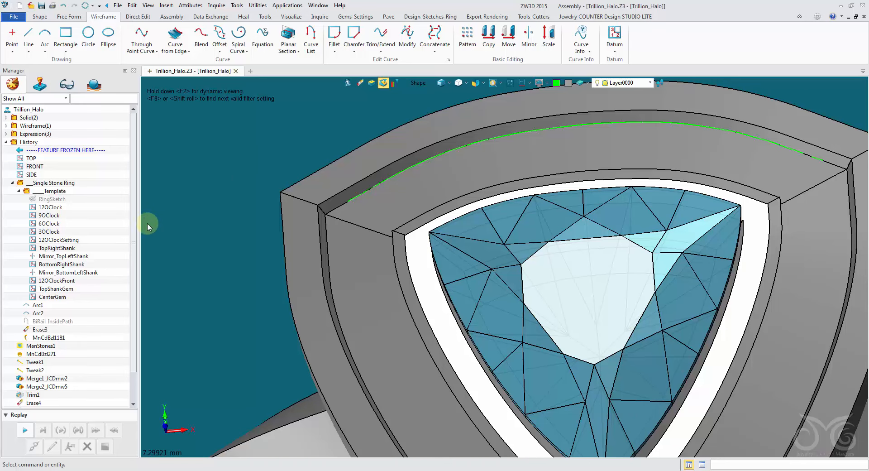
click(20, 192)
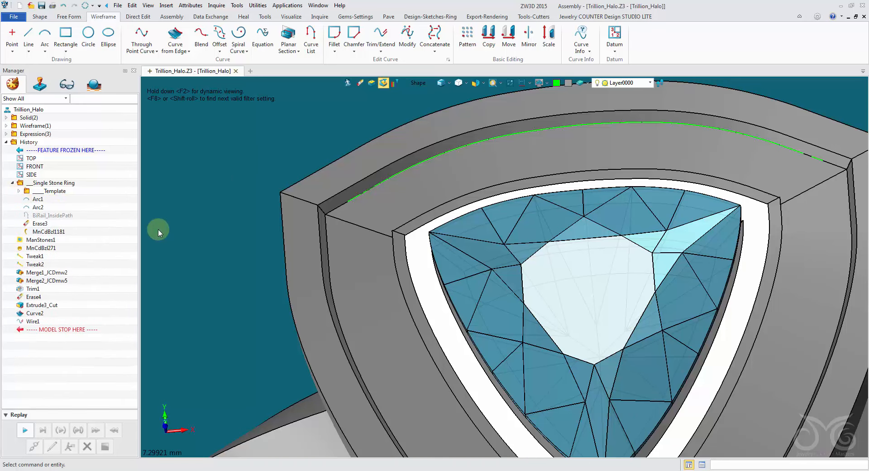
Set up Gem btw. 2 Curves with the green halo curve as Curve A, the recessed face's inner edge as Curve B and that face as the surface
mouse_move(159, 229)
middle_down()
mouse_move(154, 186)
mouse_move(312, 73)
middle_up()
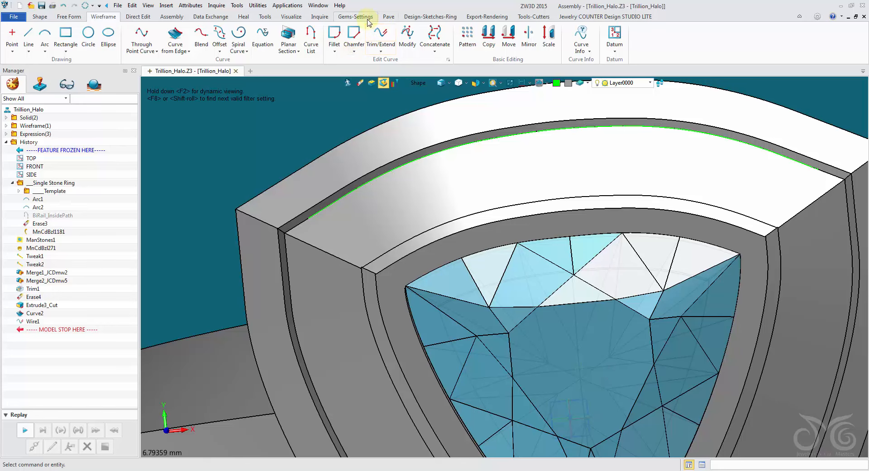
click(383, 17)
click(104, 40)
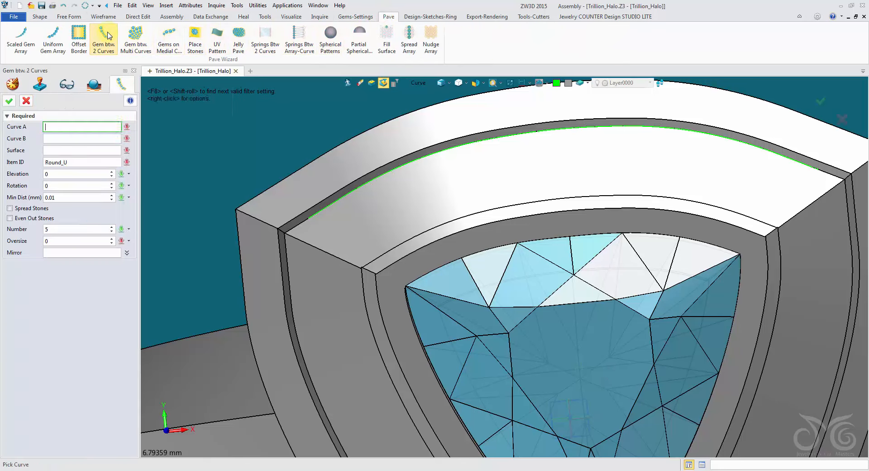
click(221, 61)
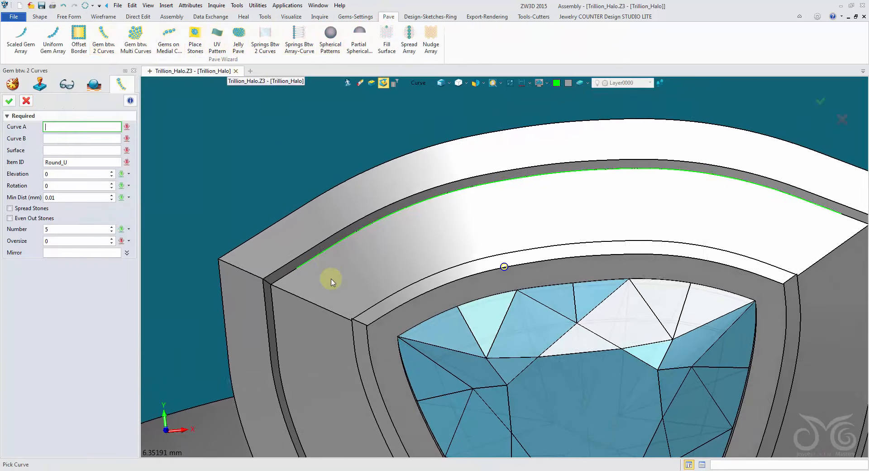
click(323, 260)
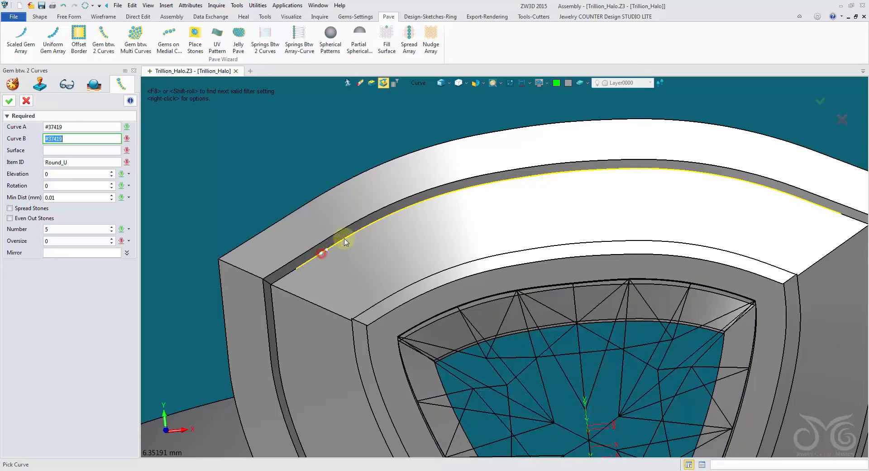
click(422, 87)
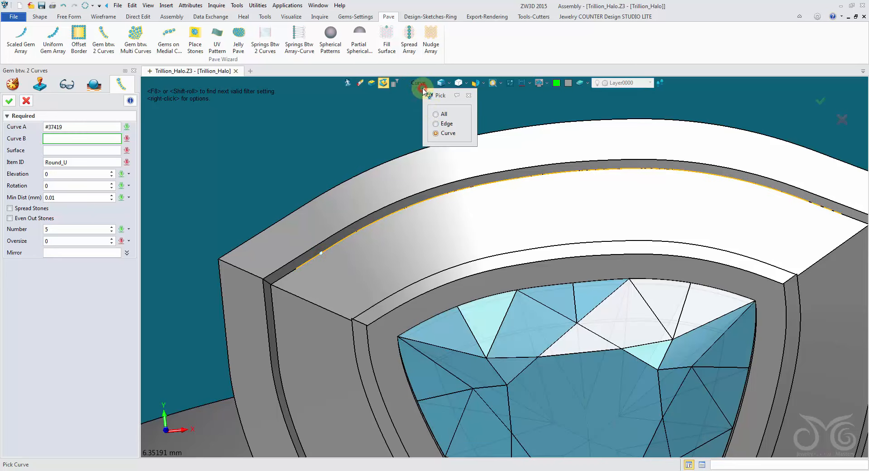
click(446, 124)
right_drag(436, 186, 406, 259)
click(390, 318)
right_drag(390, 319, 384, 268)
click(384, 267)
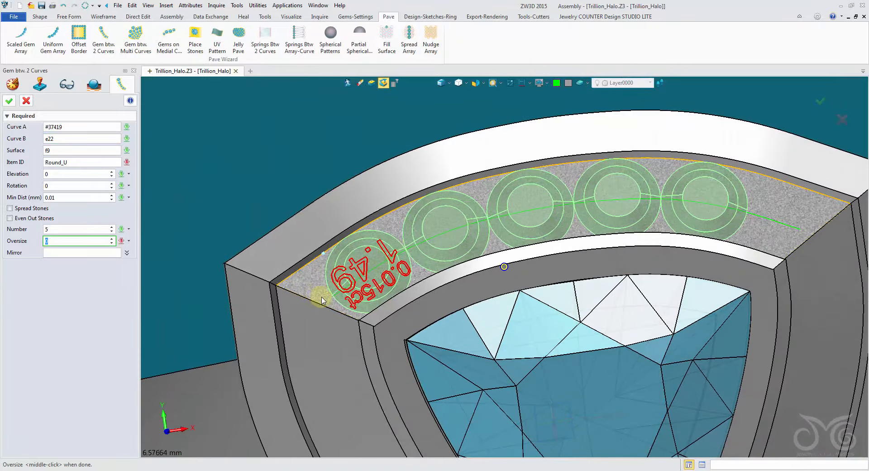
Enable Spread Stones, set the elevation to 0.25 and create the row of five halo gems
right_drag(322, 300, 320, 290)
scroll(320, 290, down, 4)
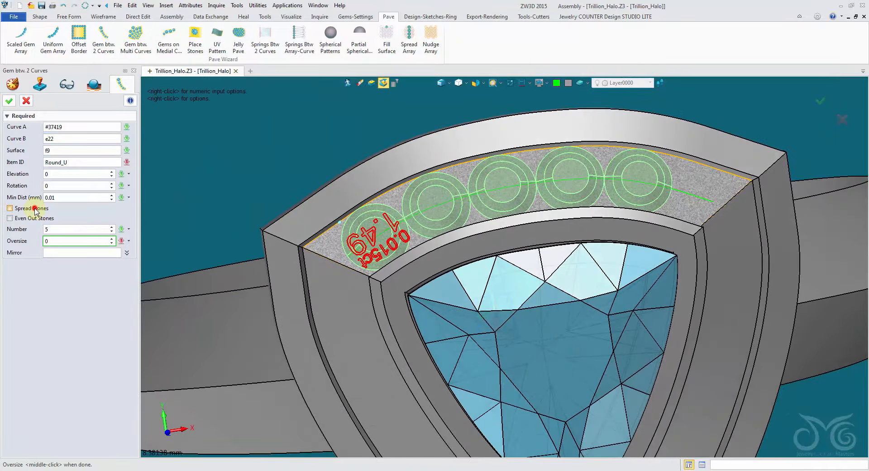
click(35, 209)
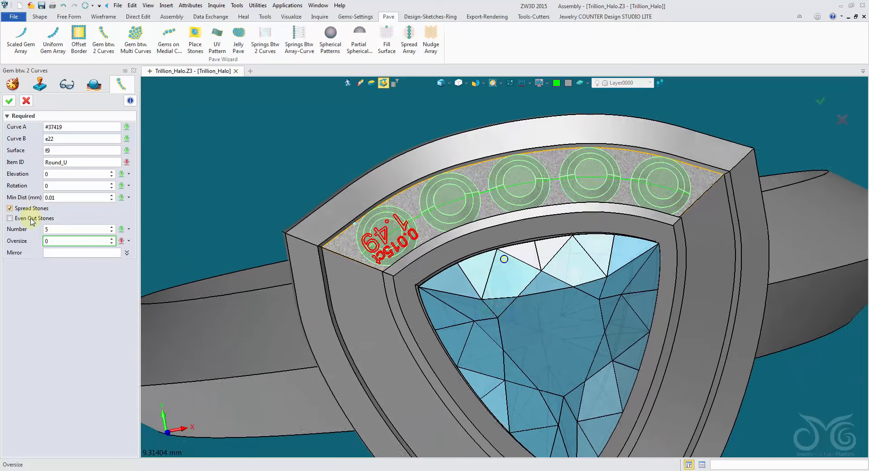
click(68, 175)
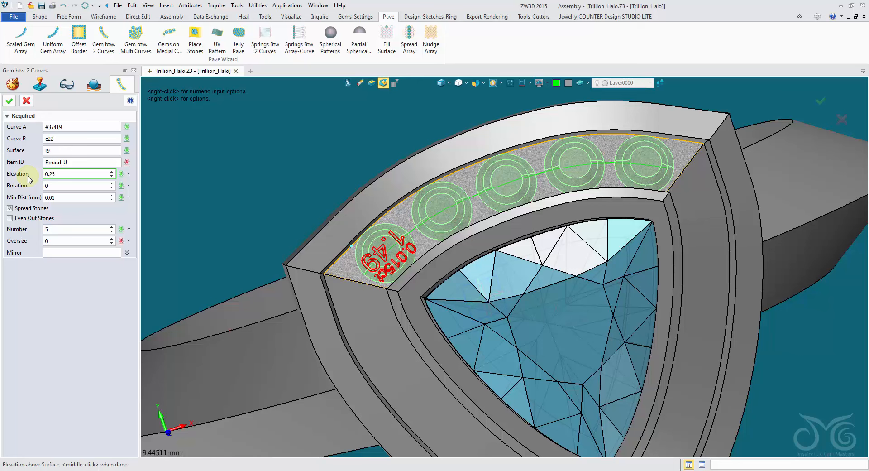
click(73, 186)
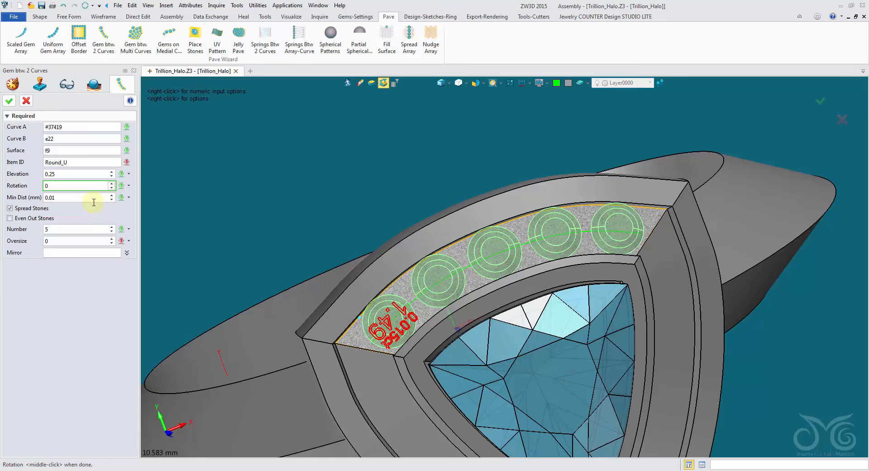
click(9, 100)
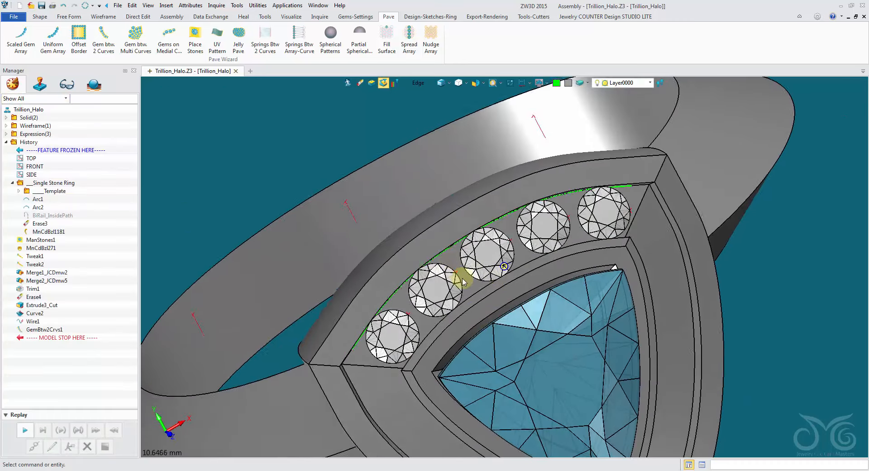
Redefine the halo gem row with 6 stones, an oversize of -0.1 and Even Out Stones enabled
mouse_move(464, 280)
right_down()
mouse_move(397, 325)
mouse_move(369, 326)
mouse_move(287, 196)
mouse_move(254, 114)
right_up()
scroll(374, 330, down, 1)
right_click(288, 173)
click(295, 166)
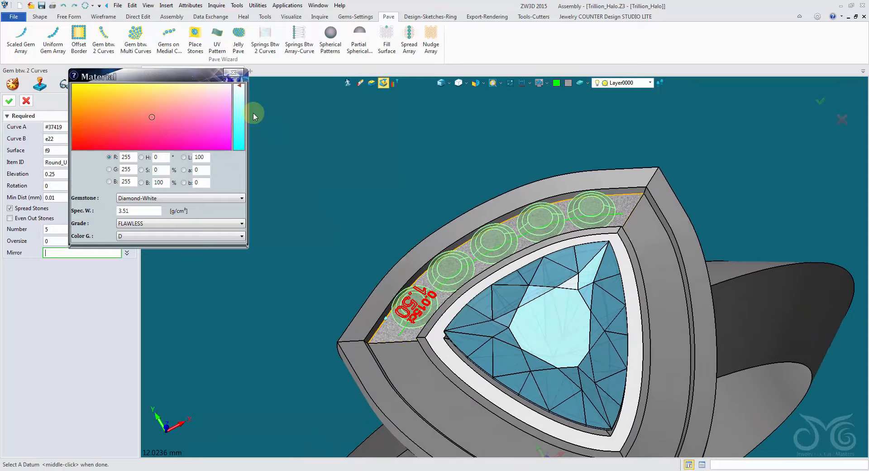
click(237, 71)
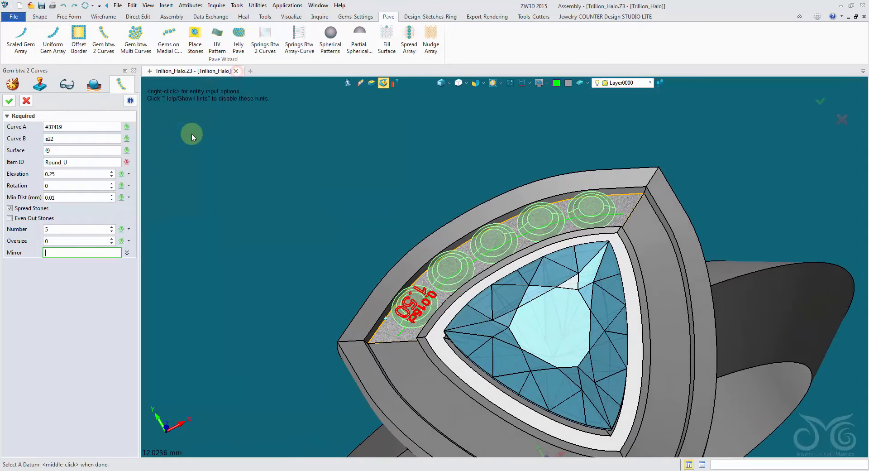
text(6)
click(68, 241)
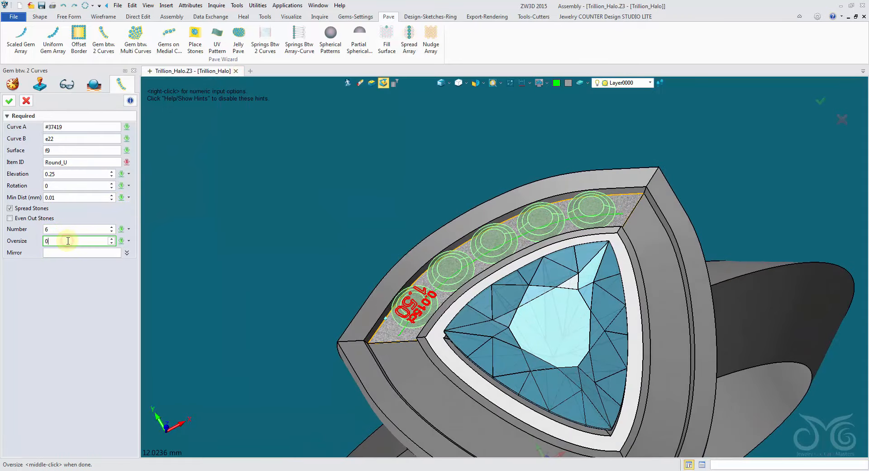
scroll(68, 240, down, 5)
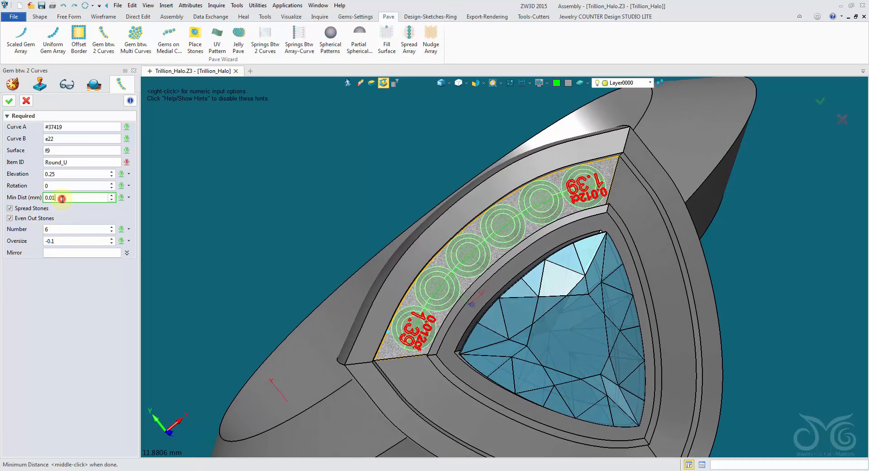
Set the gem row's oversize to -0.11 and apply the redefined array
double_click(62, 198)
click(67, 239)
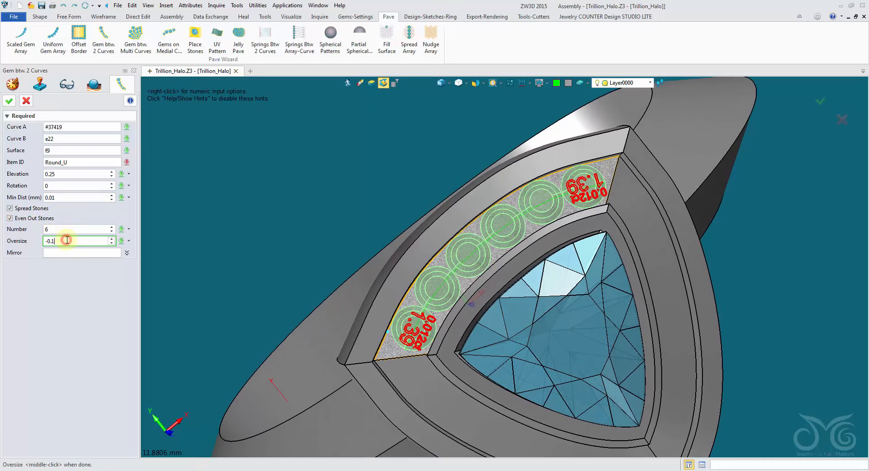
text(1)
key(Return)
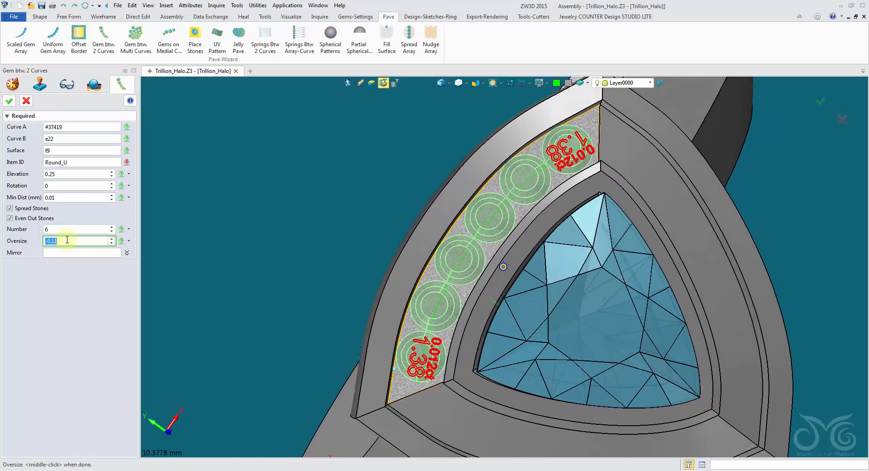
click(10, 102)
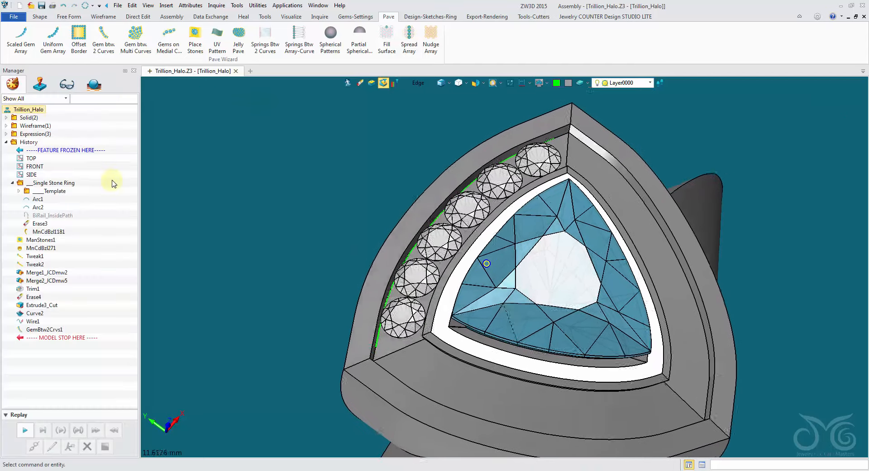
Start Scaled Prongs and pick the whole halo gem row as its stones using the Feature pick filter
click(354, 17)
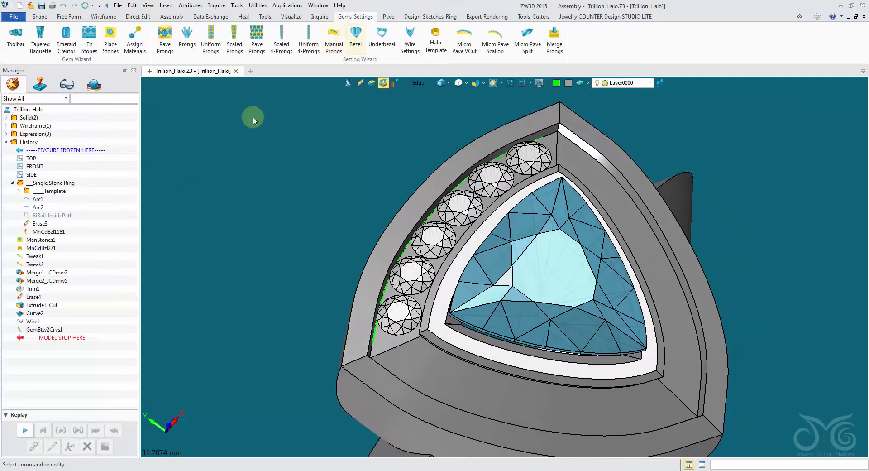
click(234, 48)
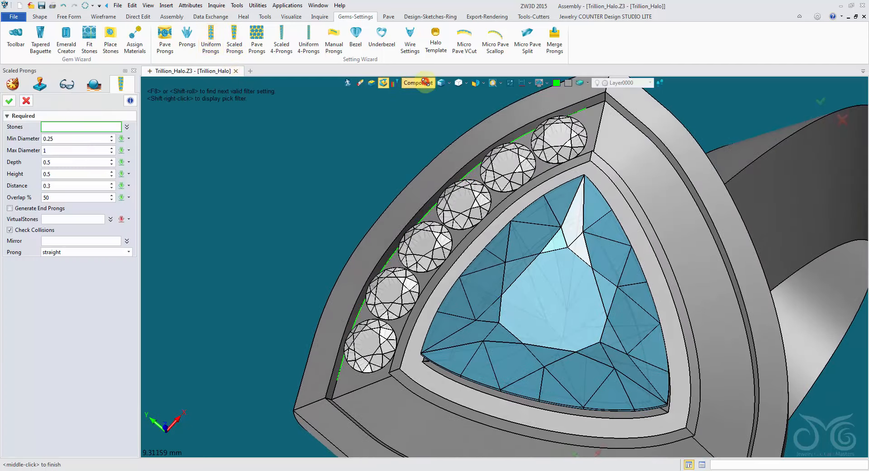
click(412, 83)
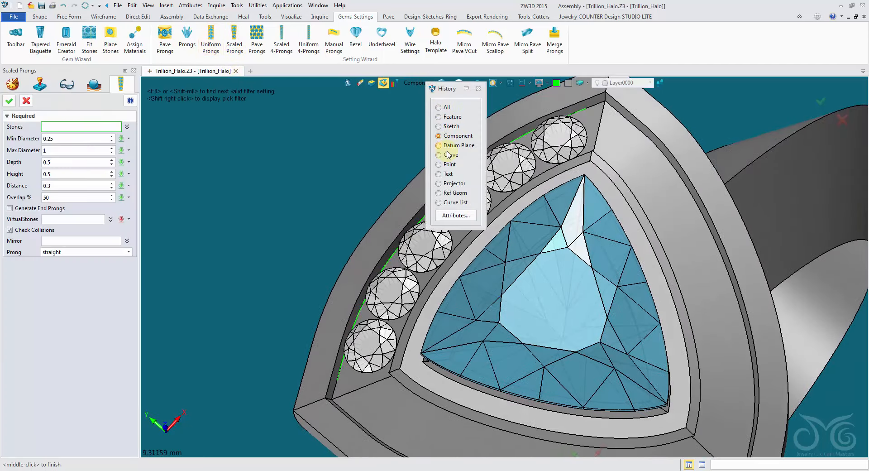
click(456, 117)
click(508, 175)
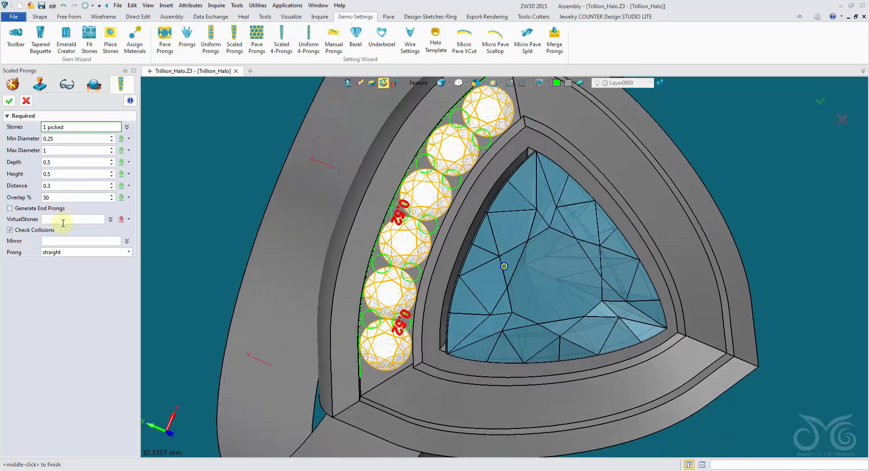
Add a virtual stone on the adjacent halo face beyond one end of the gem row to generate end prongs there
click(62, 223)
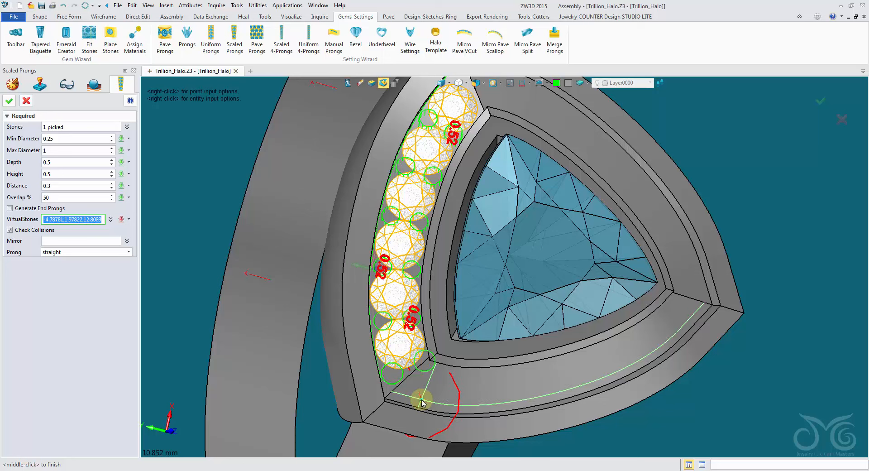
click(421, 401)
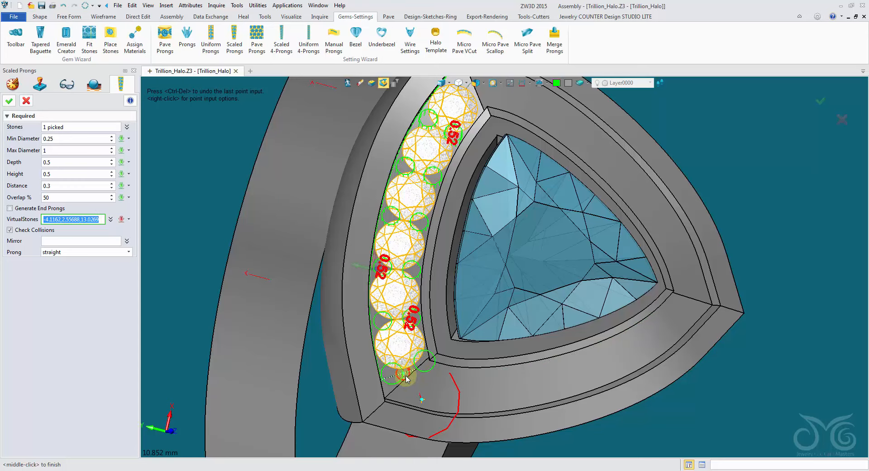
middle_drag(307, 181, 156, 143)
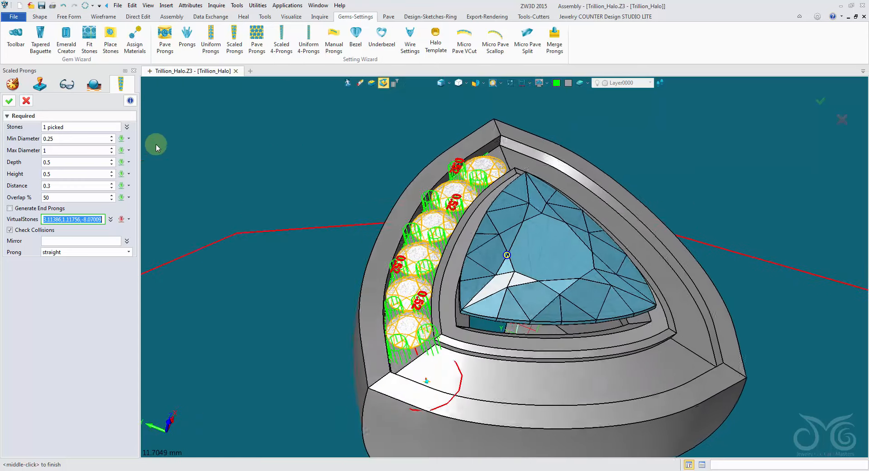
right_drag(156, 144, 146, 161)
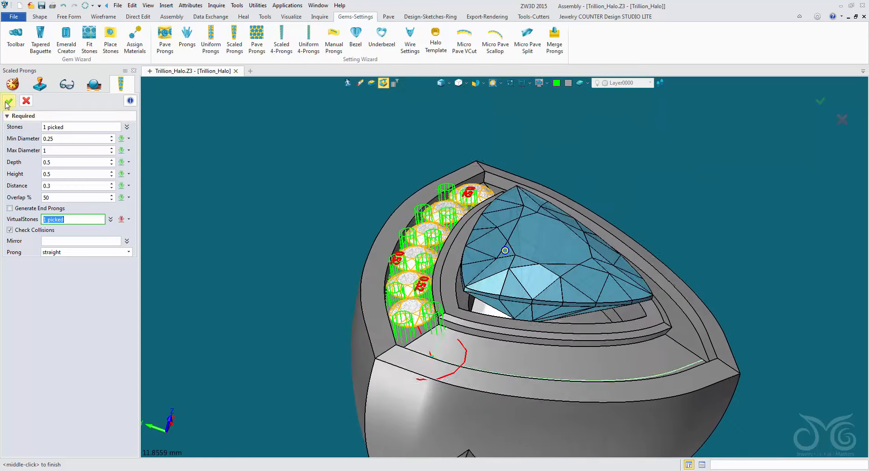
Set the prong height to 0.4, create the scaled prongs and dismiss the component editor
click(67, 174)
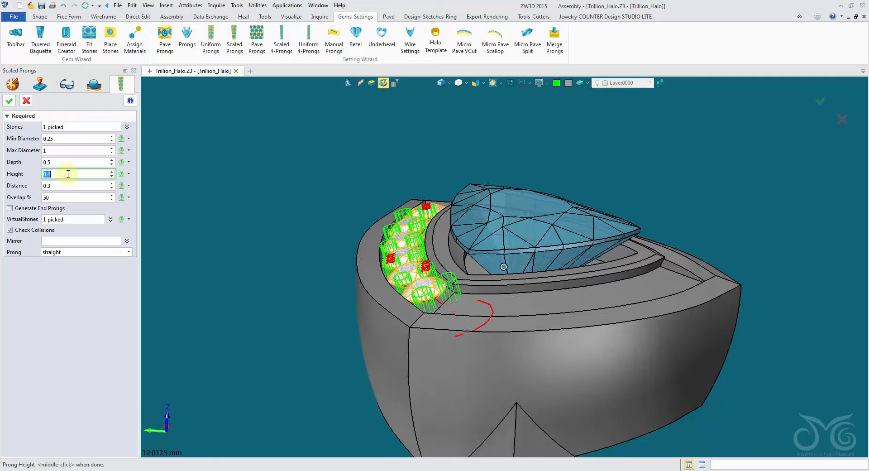
click(10, 101)
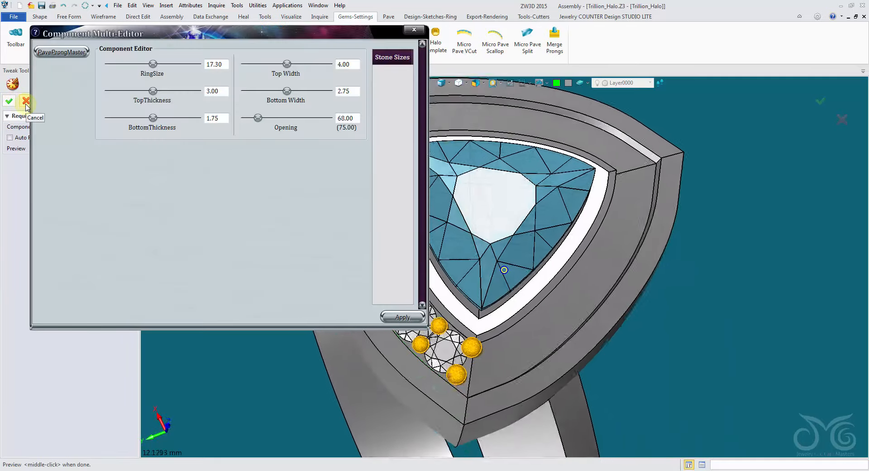
click(27, 100)
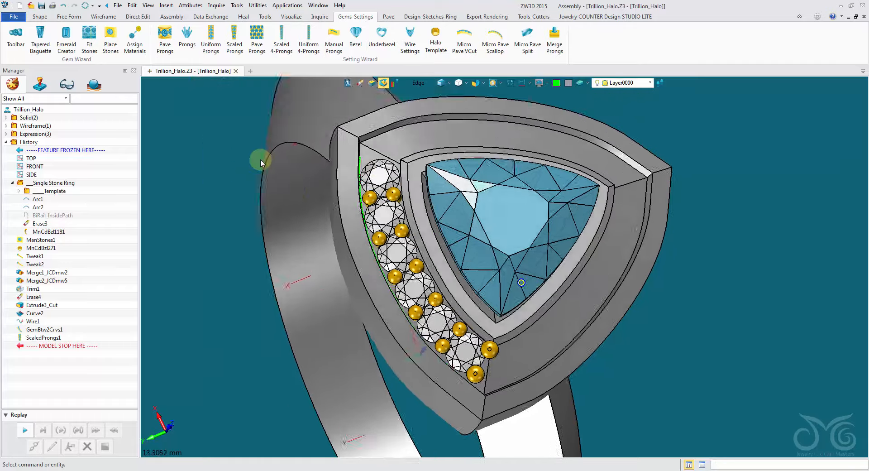
Redefine the scaled prongs, adding a second virtual stone on the adjacent halo face beyond the row's other end
right_click(260, 171)
click(262, 164)
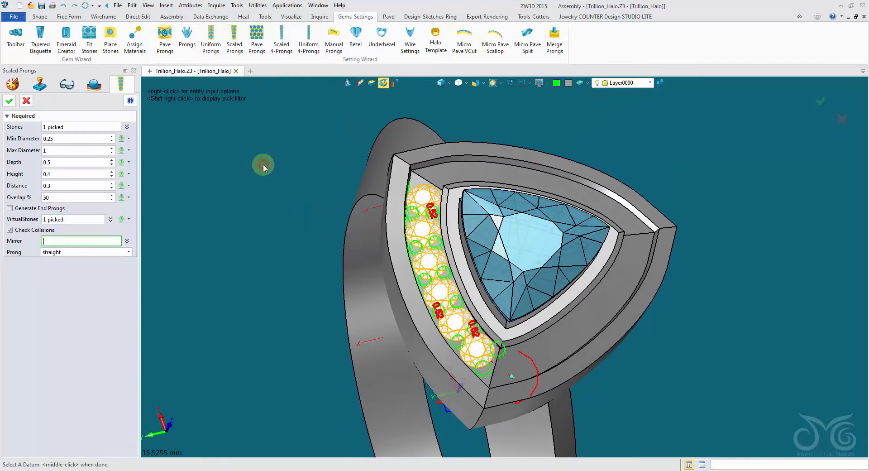
click(93, 219)
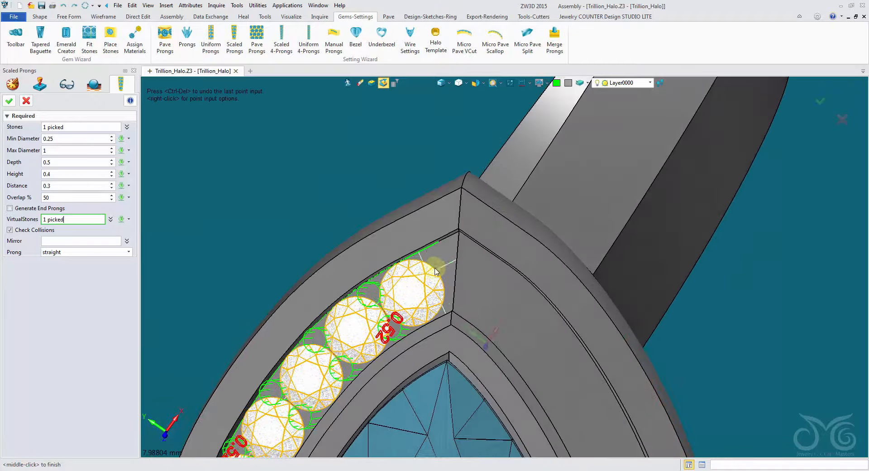
click(482, 241)
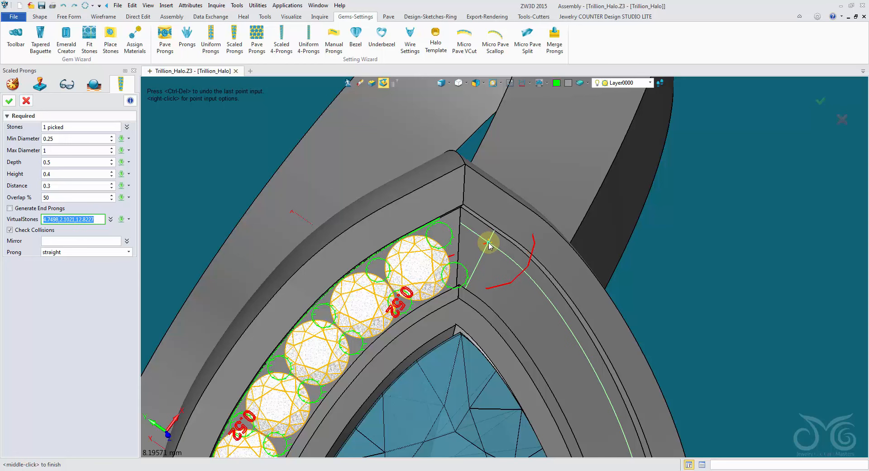
click(488, 243)
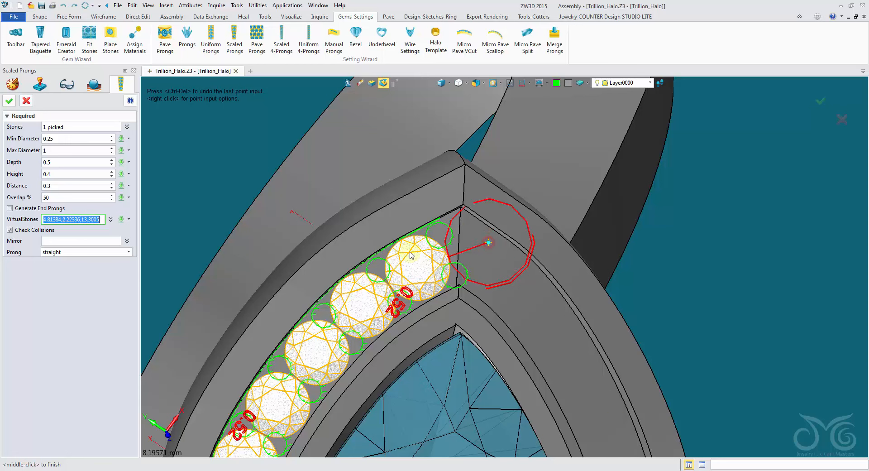
click(10, 102)
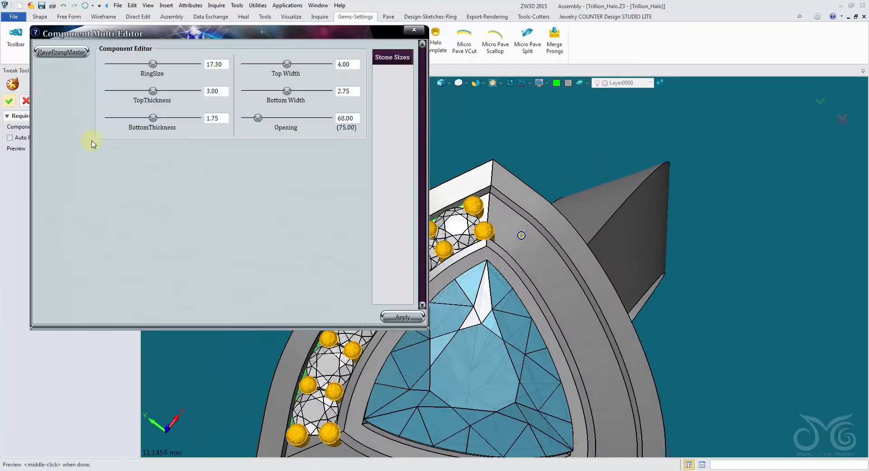
Set the dome to 0.20 for all the scaled prongs in the component editor, apply it and finish the edit
click(78, 52)
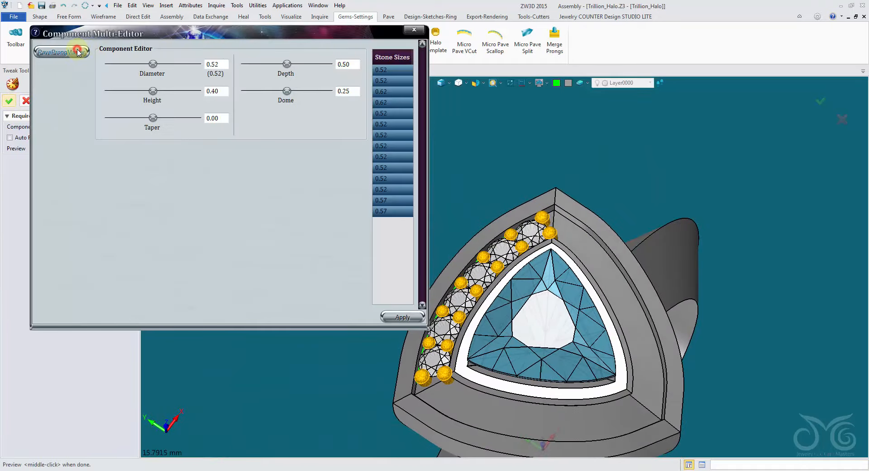
click(389, 91)
drag(388, 111, 393, 135)
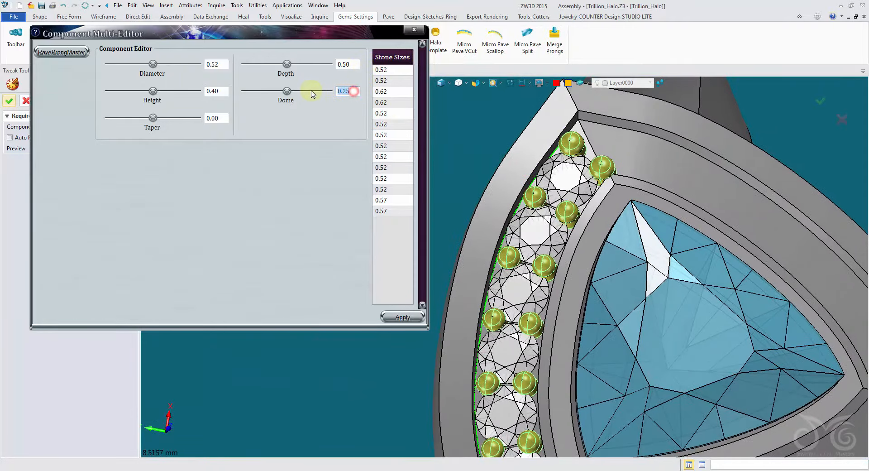
click(402, 317)
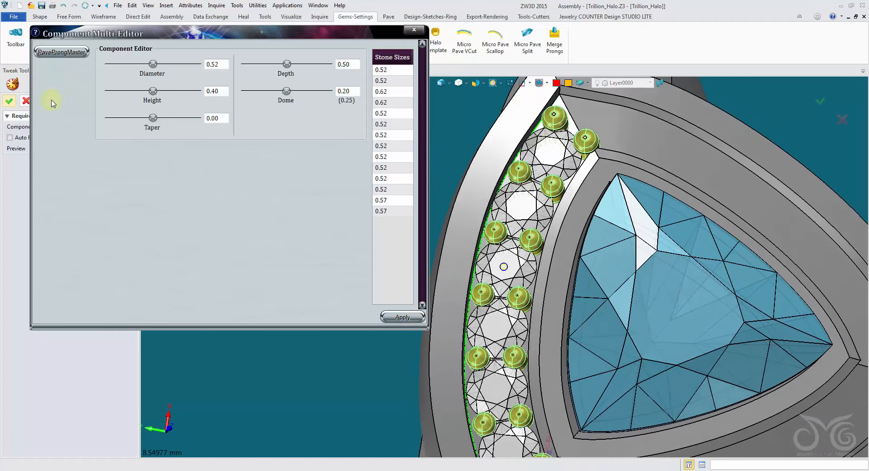
click(11, 103)
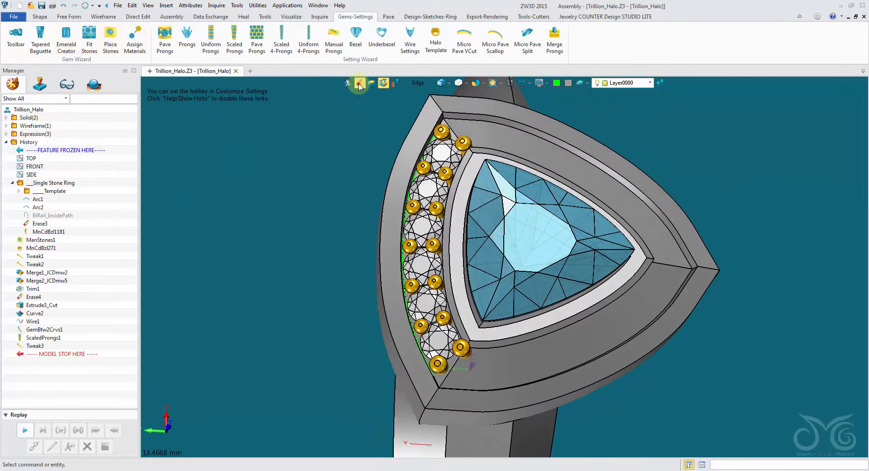
Erase the inner prong at each end of the halo gem row, using the Component pick filter
click(360, 84)
right_click(421, 85)
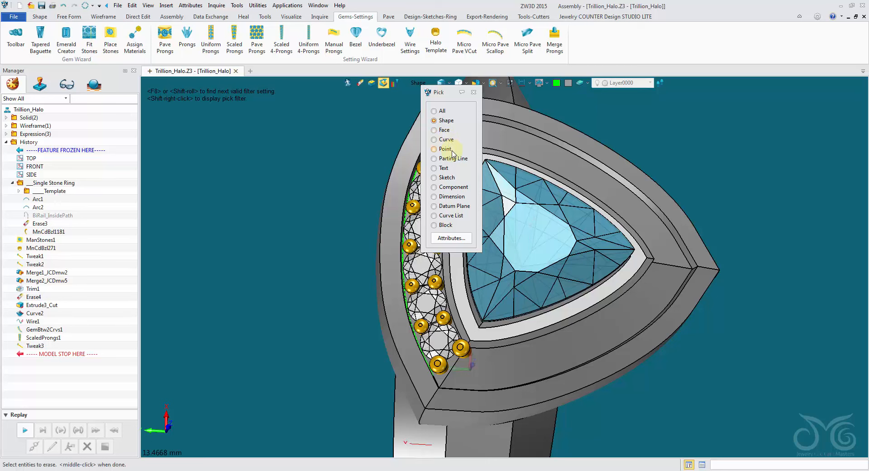
click(450, 187)
click(462, 142)
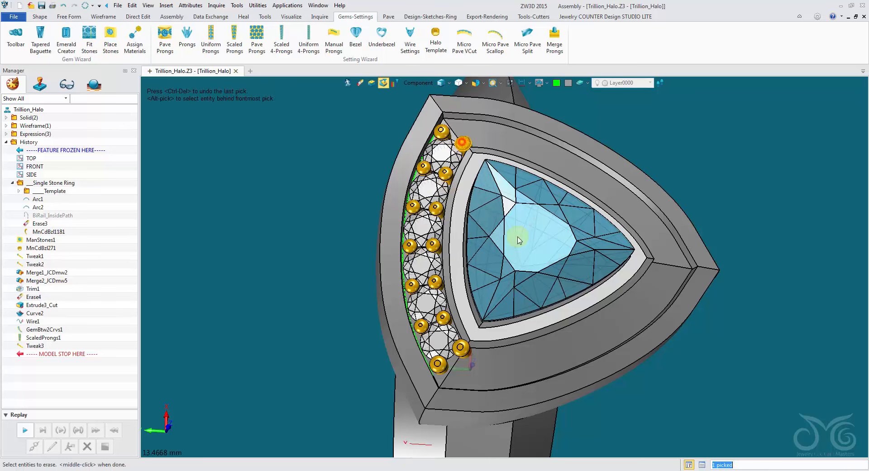
click(460, 348)
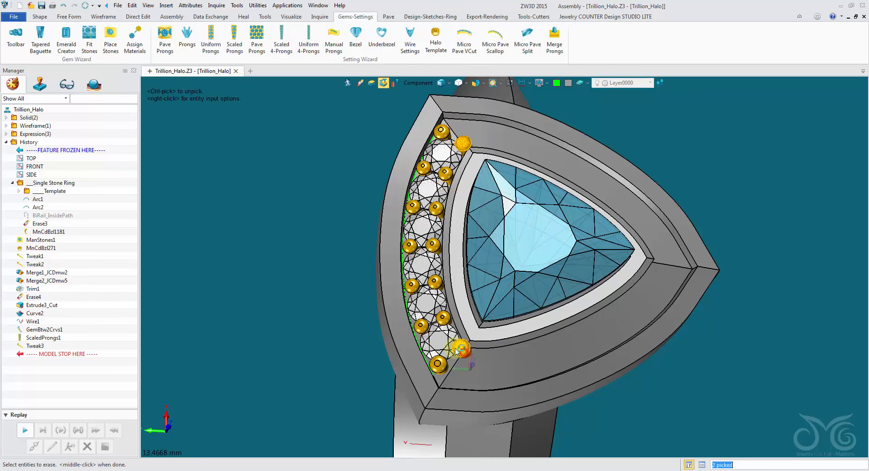
middle_click(320, 145)
middle_drag(295, 176, 299, 174)
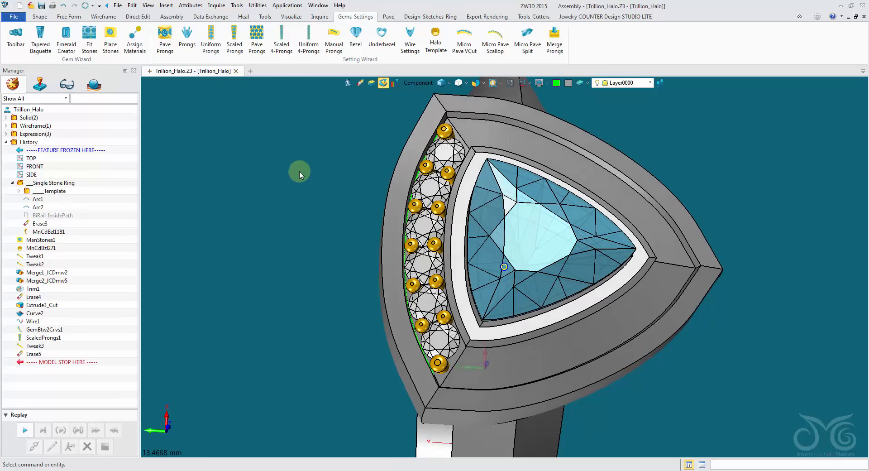
Create pilot cutters for the whole halo gem row with scale 1 and elevation 0
right_drag(300, 174, 529, 38)
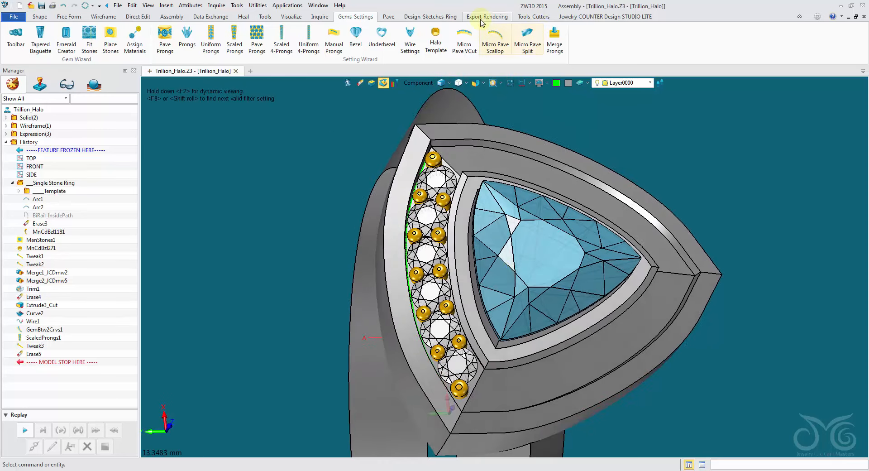
click(528, 18)
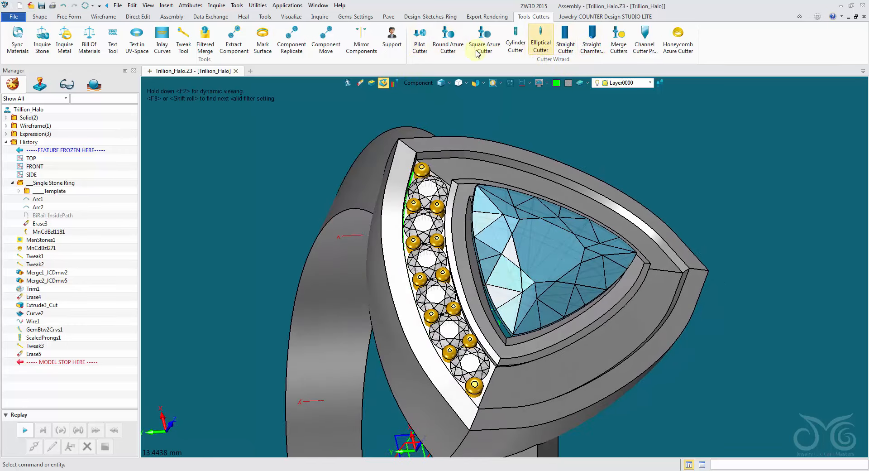
click(419, 45)
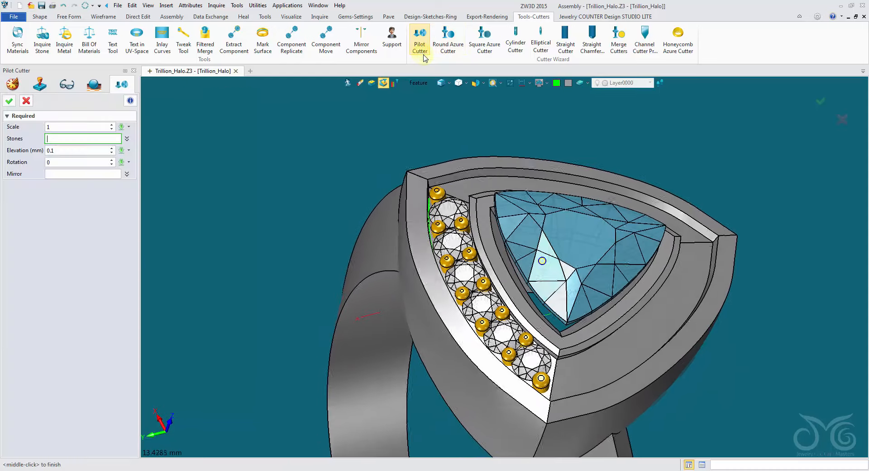
click(446, 214)
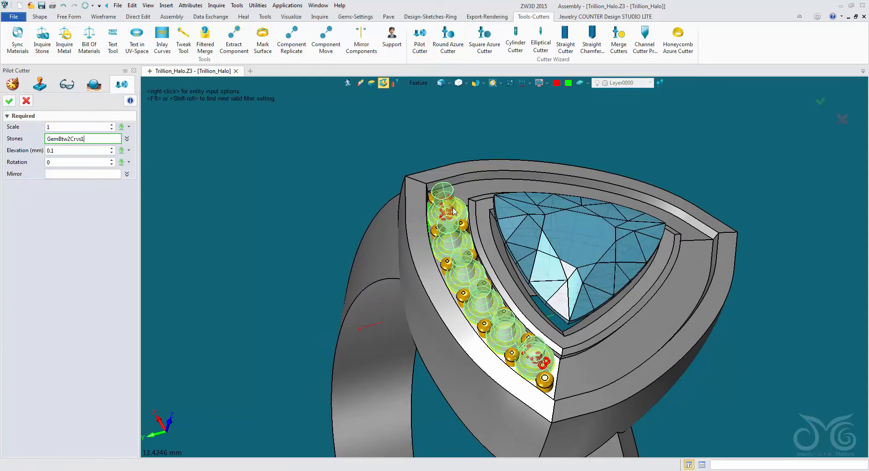
right_drag(417, 266, 421, 190)
click(67, 154)
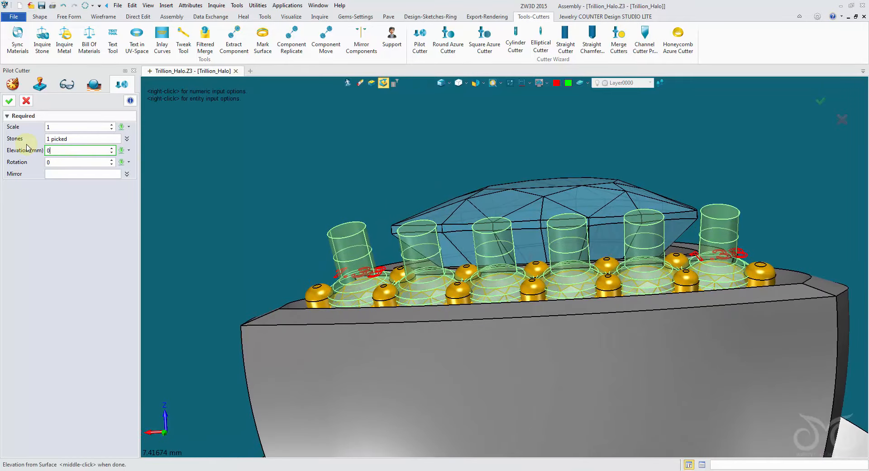
click(10, 101)
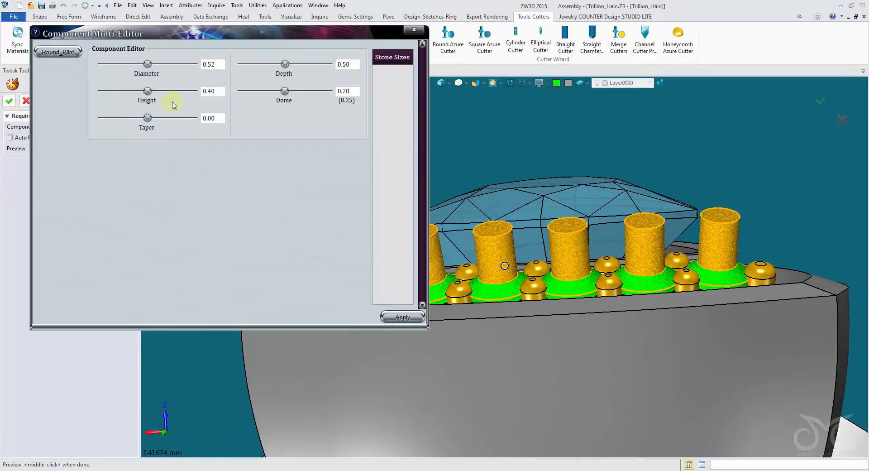
Set the girdle thickness of the round pilot cutters to 0.05, check the fit around the gems and finish the edit
click(68, 53)
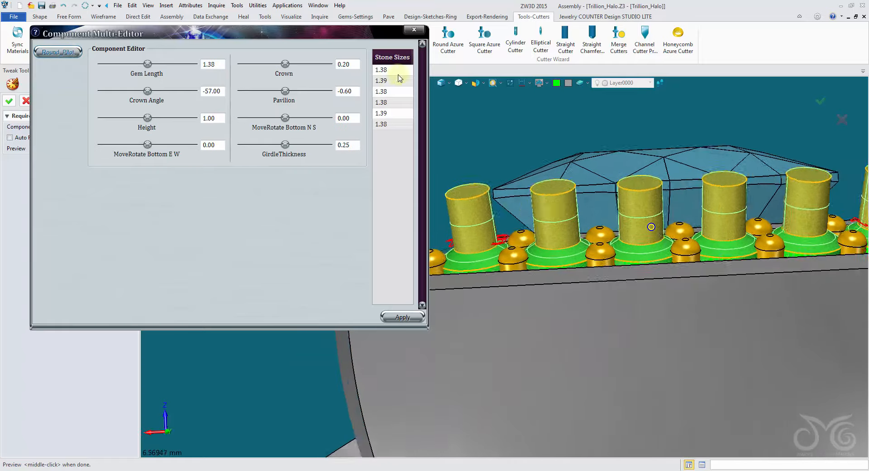
click(439, 83)
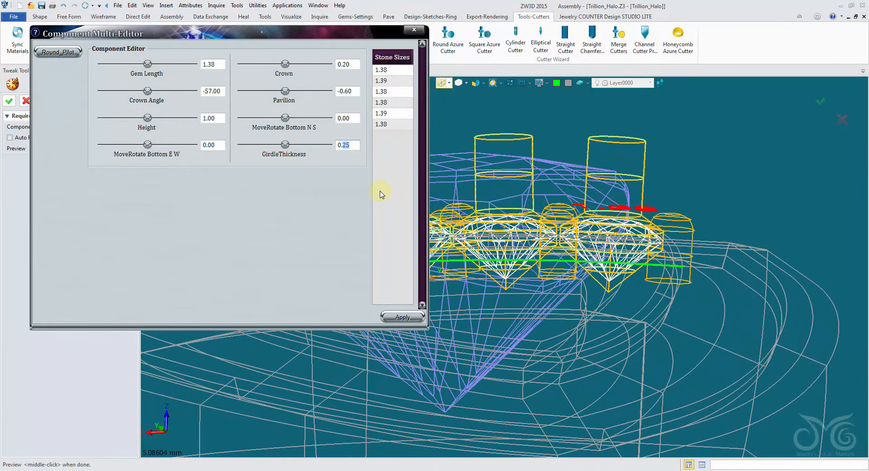
click(410, 317)
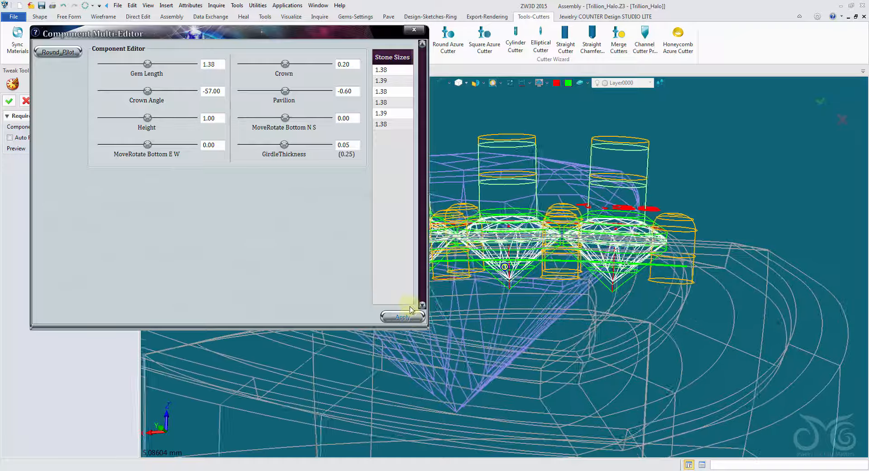
click(439, 85)
mouse_move(593, 177)
right_down()
mouse_move(620, 226)
mouse_move(651, 249)
mouse_move(580, 203)
right_up()
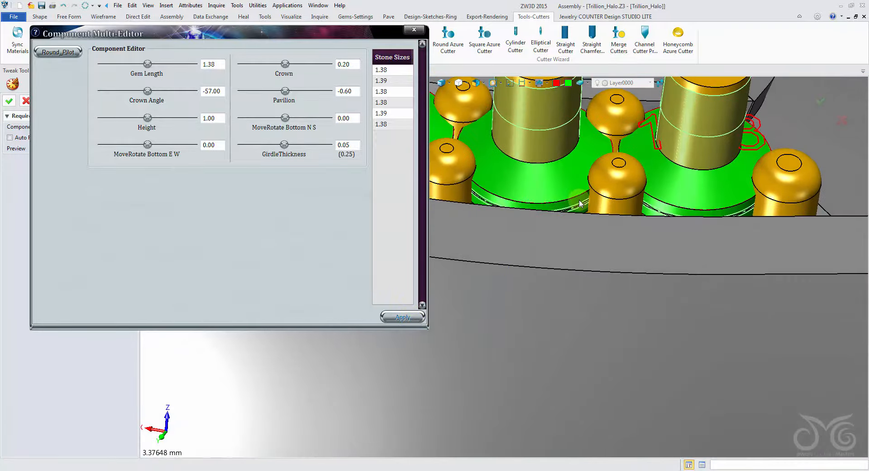
scroll(580, 210, down, 1)
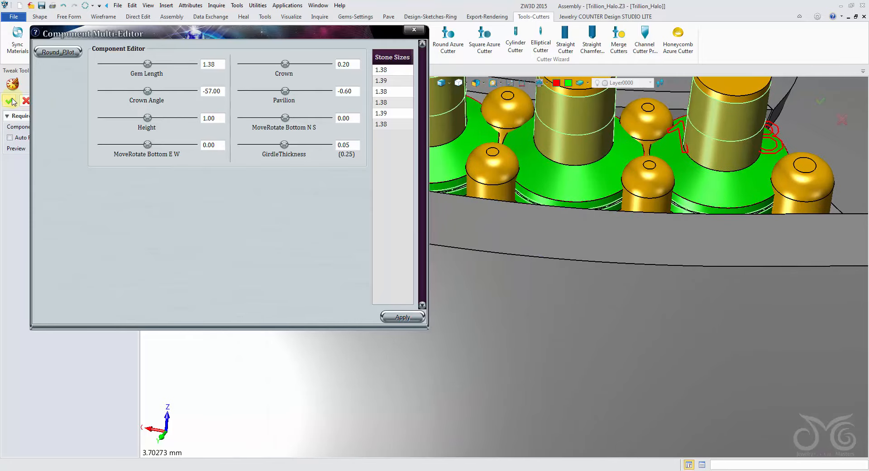
click(10, 101)
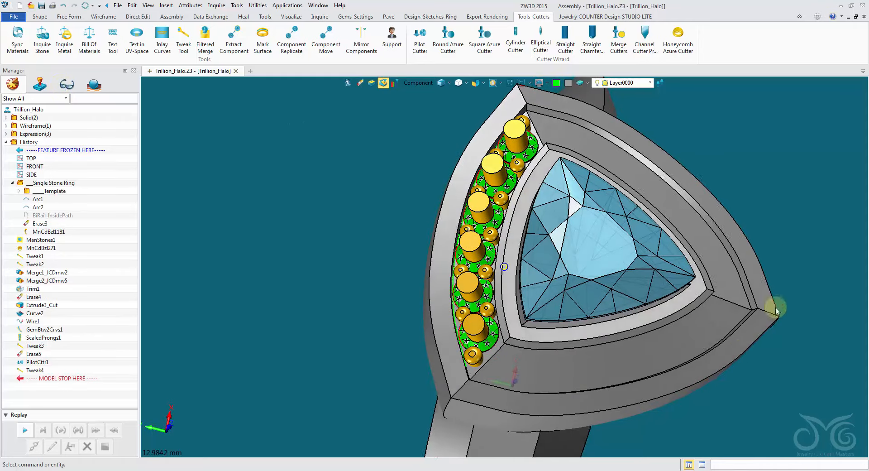
Start a circular pattern and select the whole row of halo gems, prongs and pilot cutters as its base
click(566, 39)
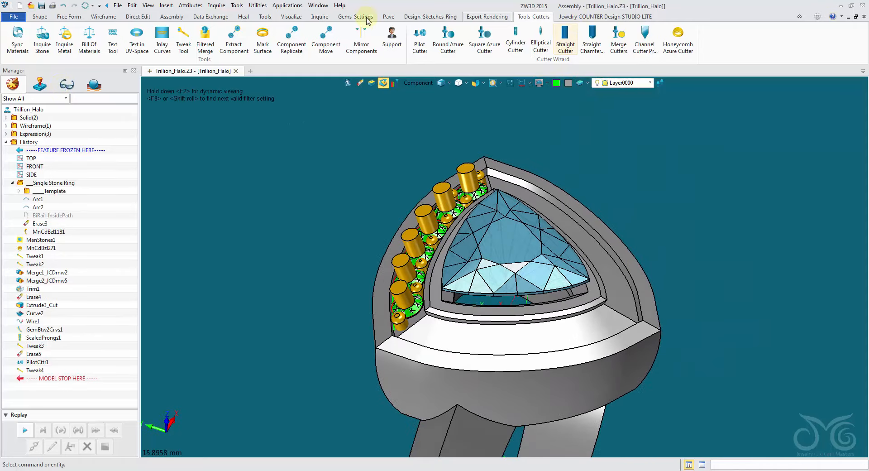
click(40, 17)
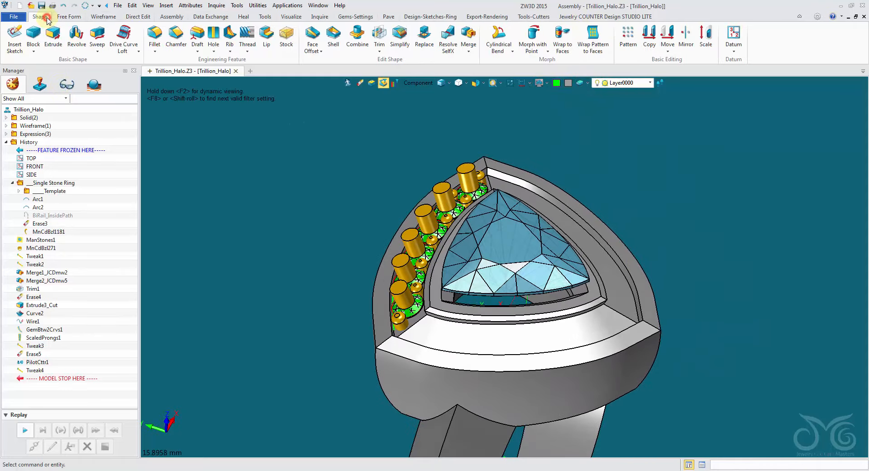
click(636, 46)
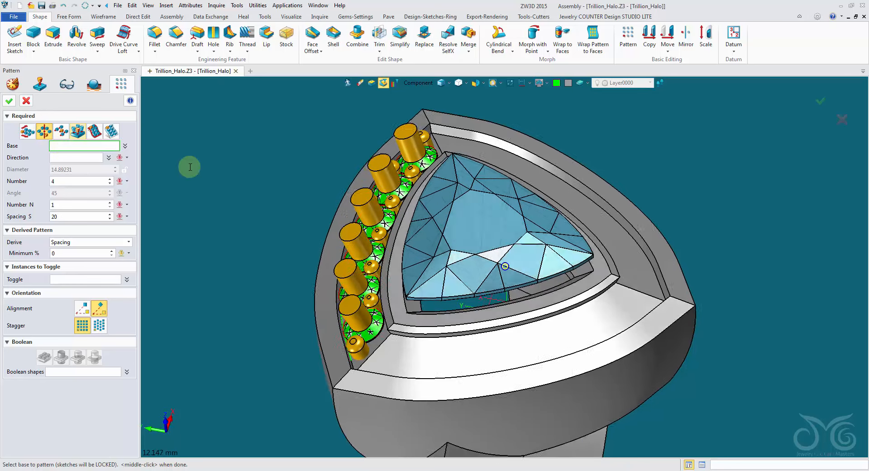
click(376, 149)
right_drag(403, 117, 401, 97)
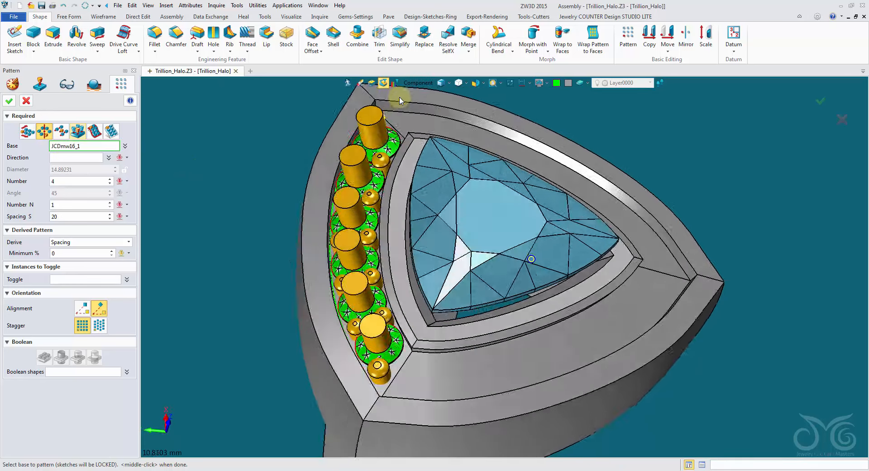
scroll(402, 97, down, 3)
click(415, 297)
right_drag(415, 297, 405, 236)
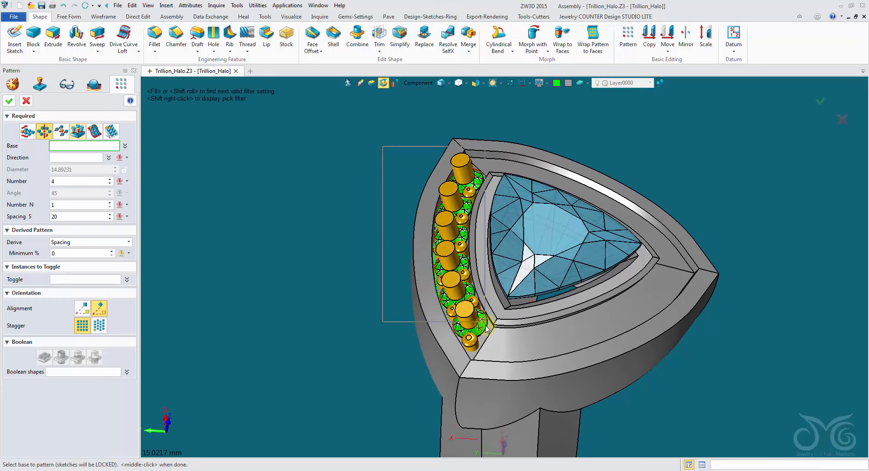
drag(482, 350, 483, 351)
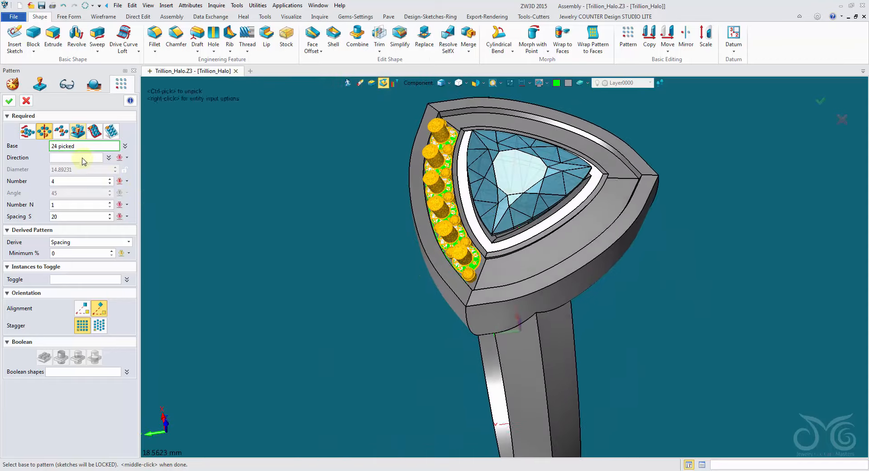
Pattern the selected components around the Z axis with 3 instances to fill all sides of the halo
click(64, 158)
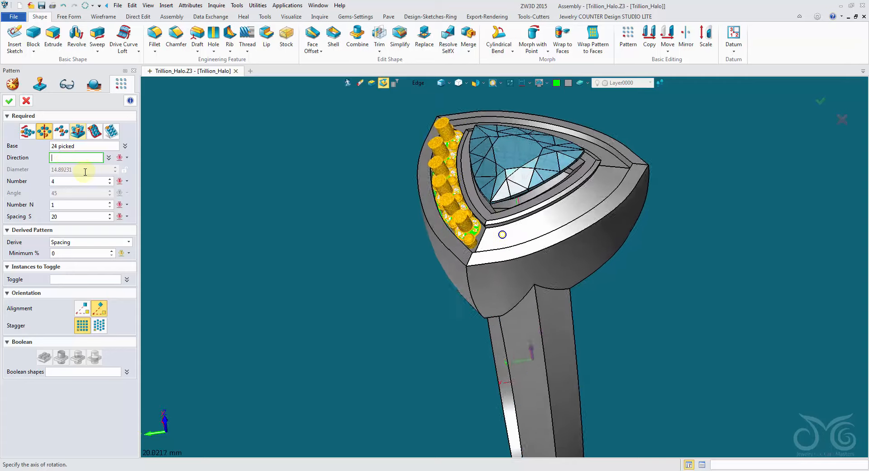
click(127, 157)
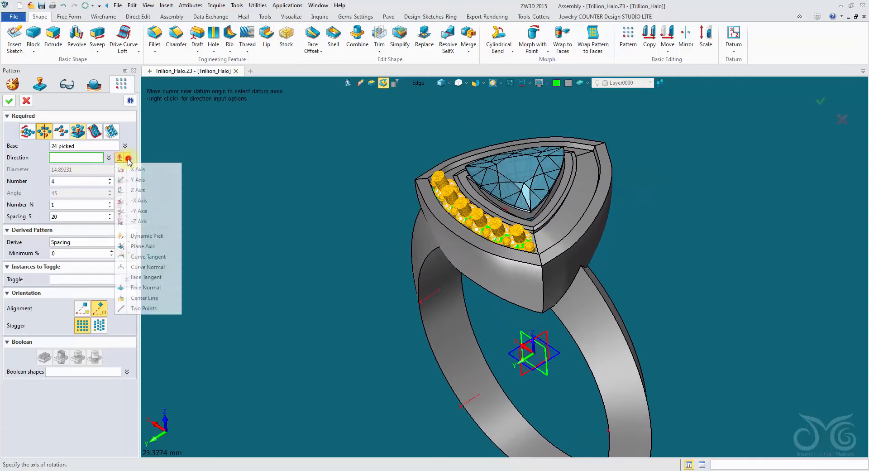
click(137, 191)
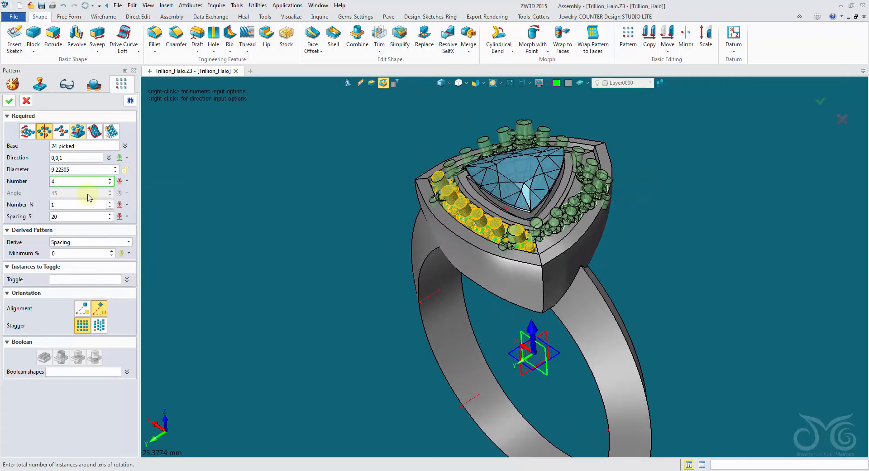
key(BackSpace)
text(3)
key(Return)
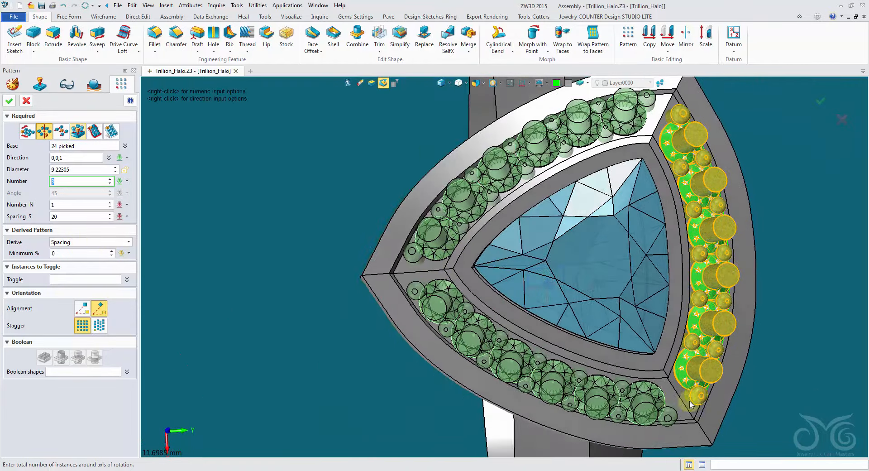
click(9, 100)
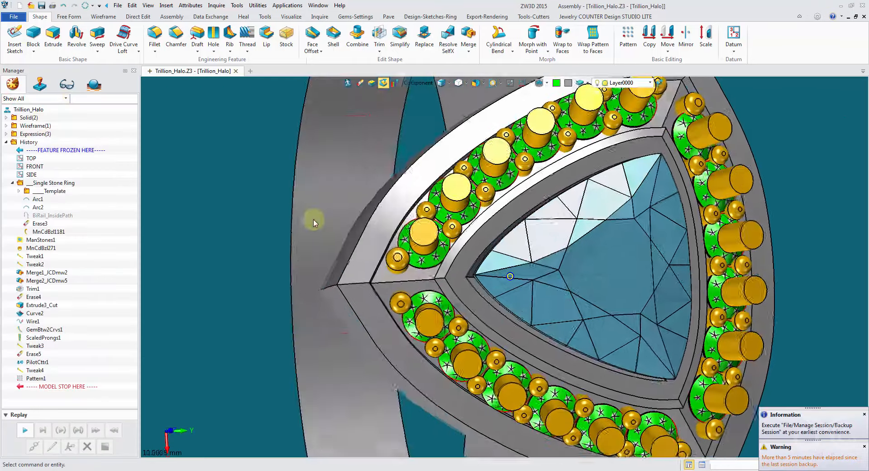
Inspect the patterned halo gems, prongs and pilot cutters from several angles and review the features in the model history
scroll(313, 220, up, 1)
mouse_move(313, 220)
right_down()
mouse_move(373, 295)
mouse_move(419, 308)
mouse_move(422, 334)
mouse_move(366, 337)
mouse_move(349, 363)
mouse_move(381, 339)
mouse_move(376, 316)
mouse_move(355, 313)
right_up()
middle_drag(392, 351, 400, 280)
scroll(327, 328, down, 1)
mouse_move(362, 304)
right_down()
mouse_move(327, 329)
mouse_move(219, 280)
mouse_move(197, 284)
right_up()
scroll(196, 284, down, 2)
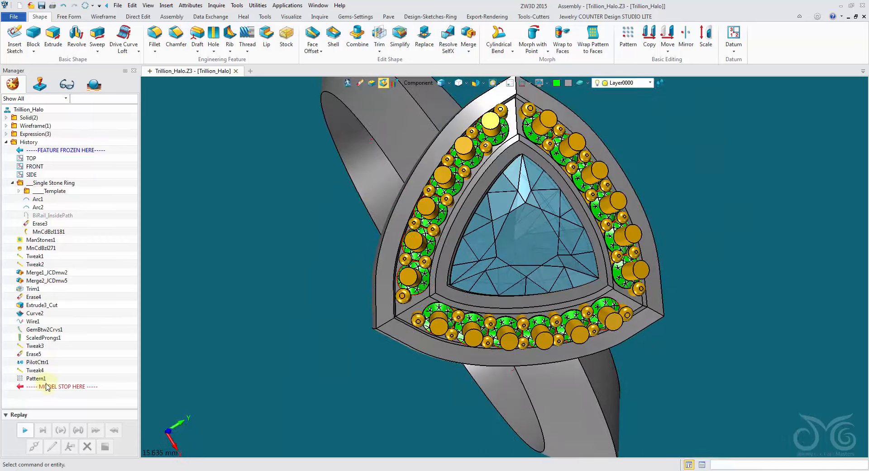
click(52, 388)
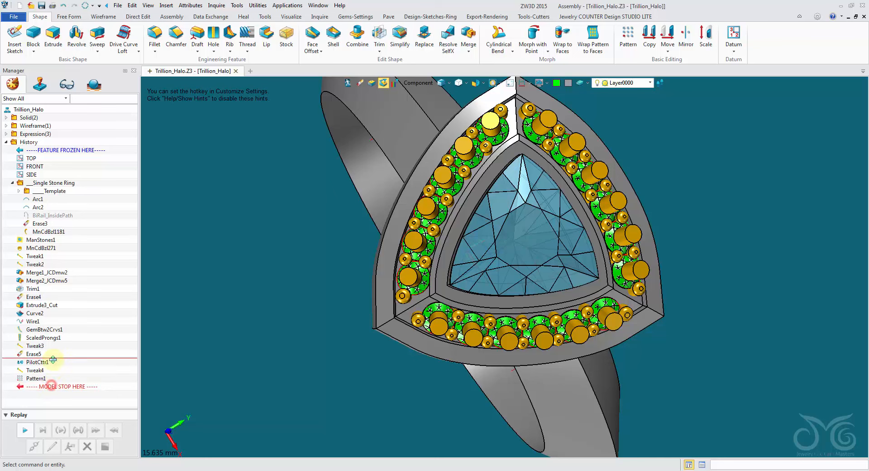
right_click(37, 292)
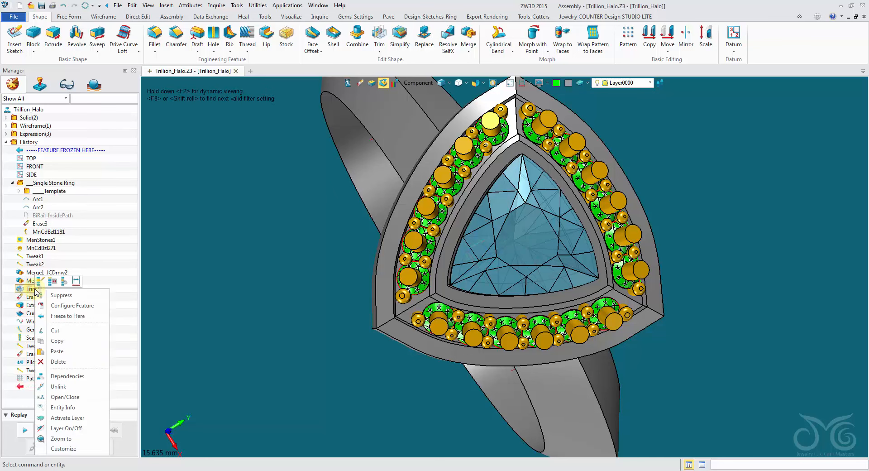
click(31, 291)
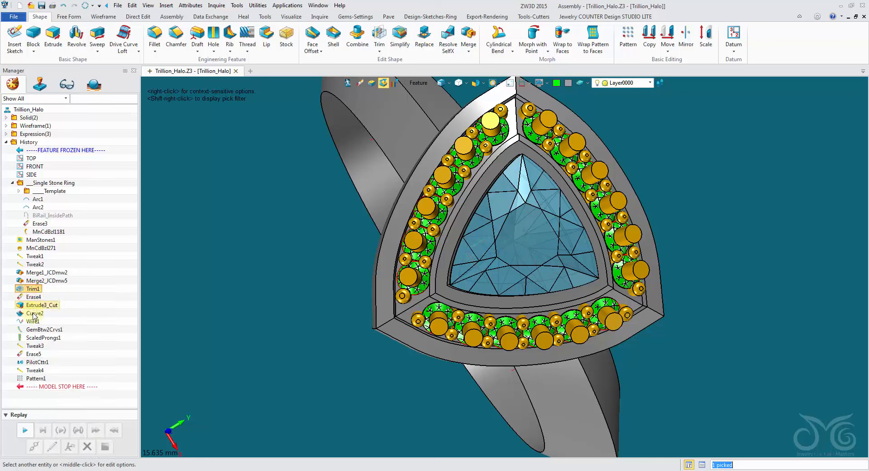
Expand the Wire1 feature's parameters in the model history and rename the feature as CurveTrim
right_click(31, 323)
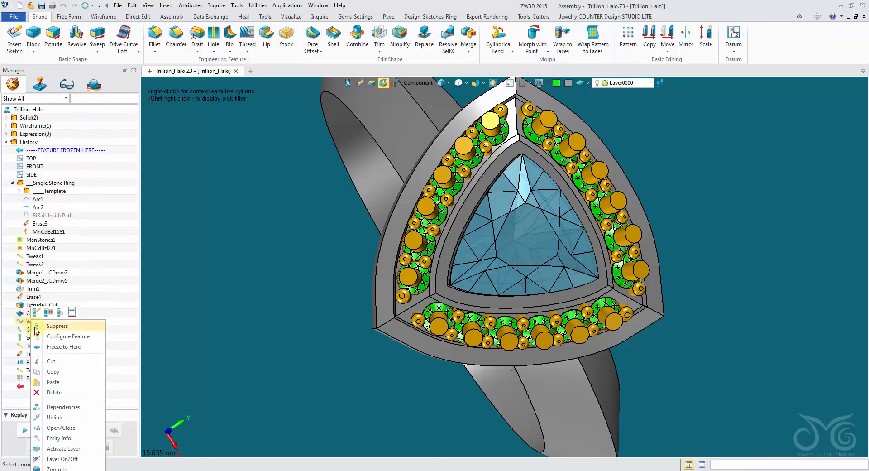
click(82, 423)
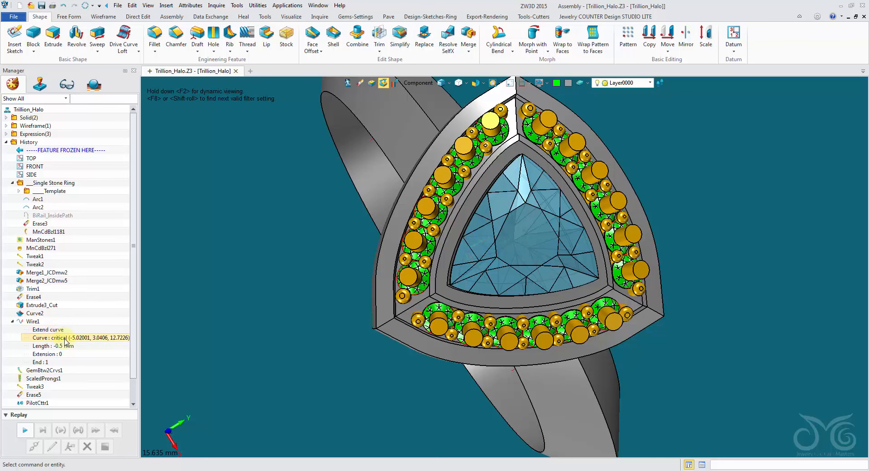
scroll(66, 342, down, 1)
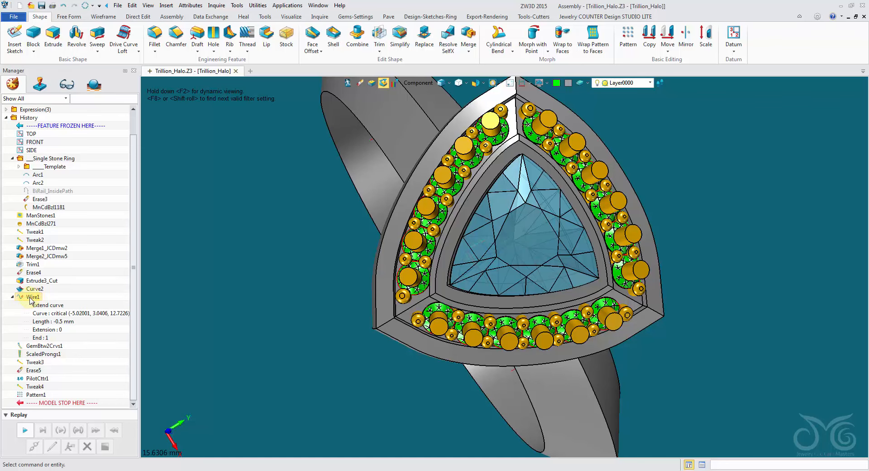
right_click(31, 298)
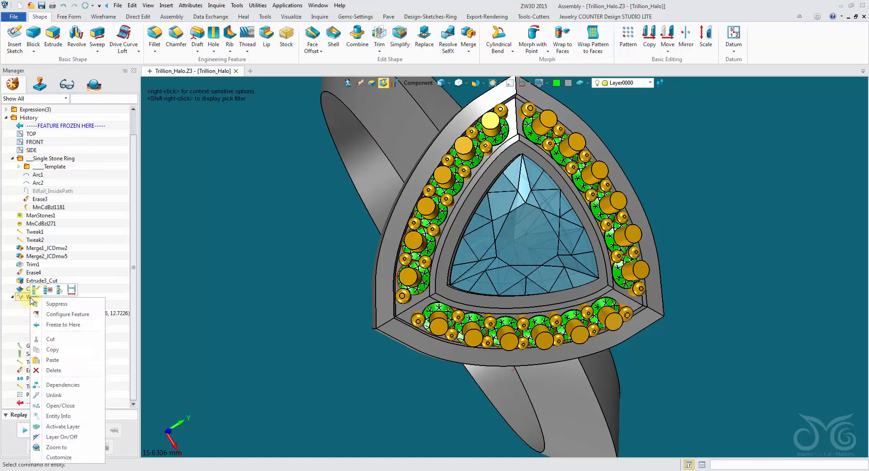
click(59, 290)
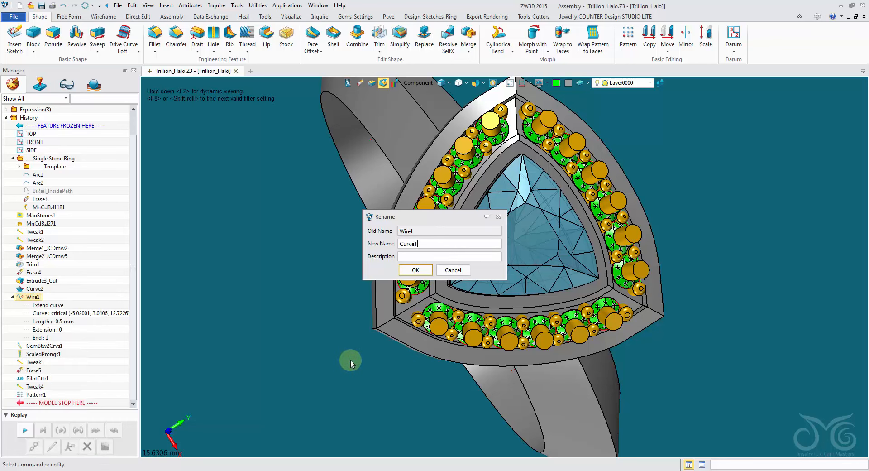
click(415, 270)
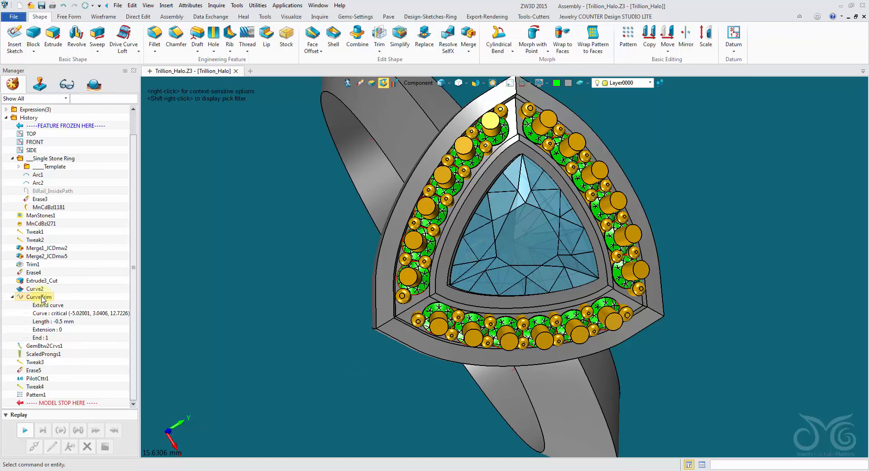
Set the CurveTrim feature's length to -0.3 mm and regenerate the model
click(73, 326)
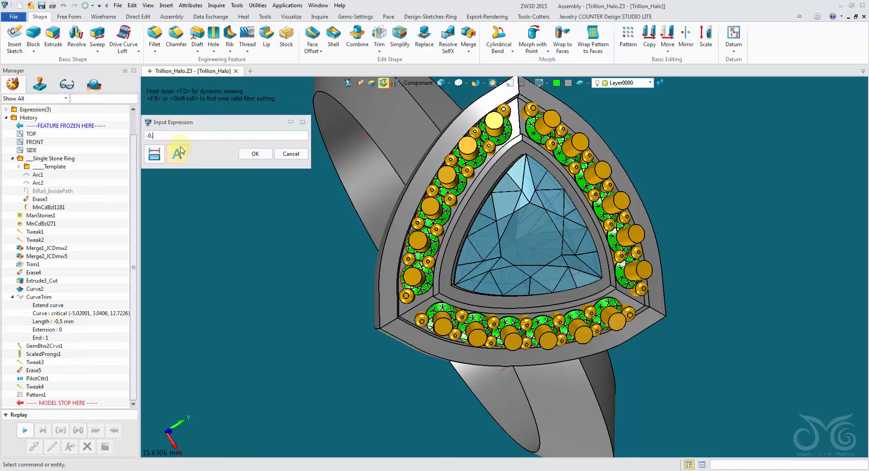
click(252, 158)
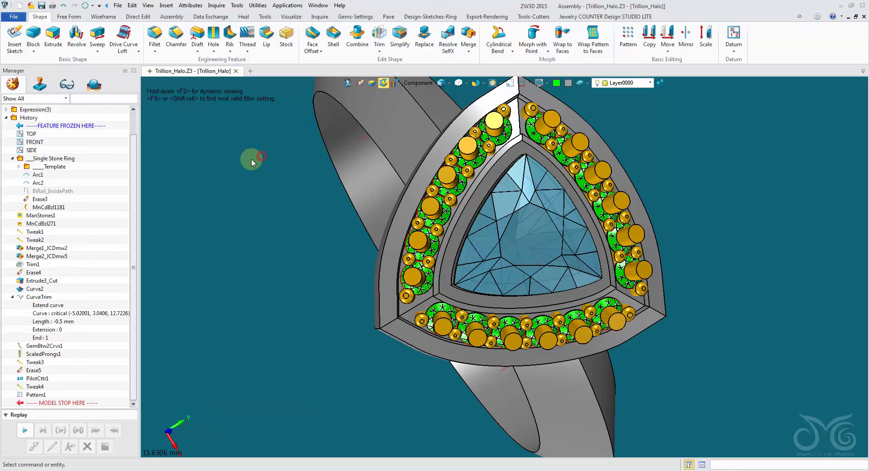
click(83, 7)
click(171, 139)
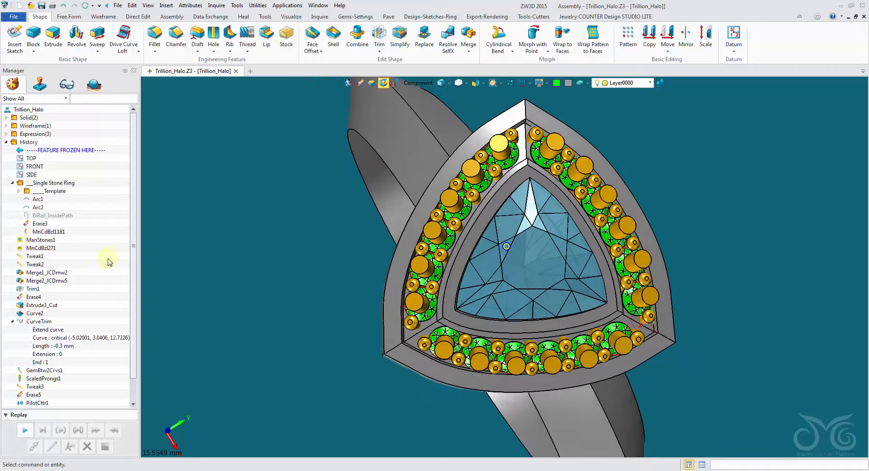
Set the CurveTrim feature's length to -0.2 mm, regenerate the model and collapse the feature's parameters
click(73, 350)
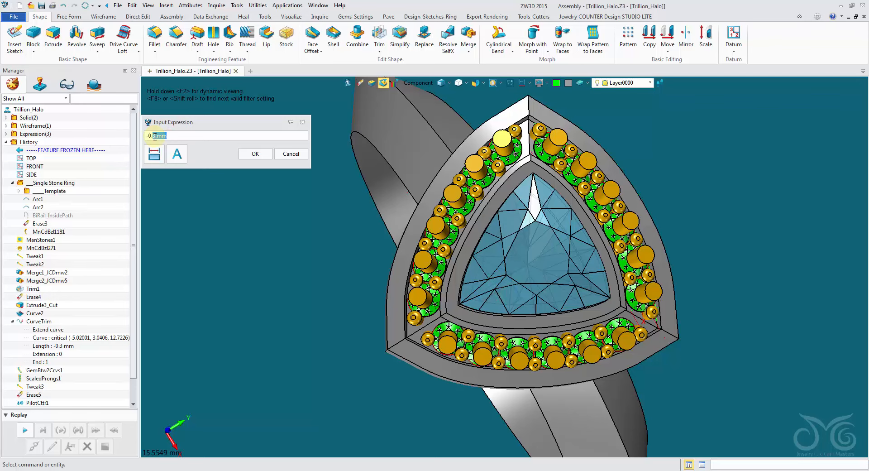
click(255, 154)
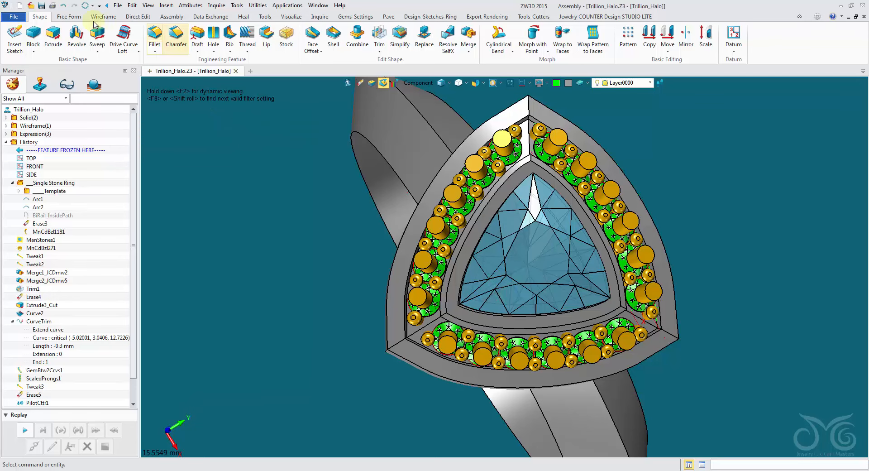
click(84, 6)
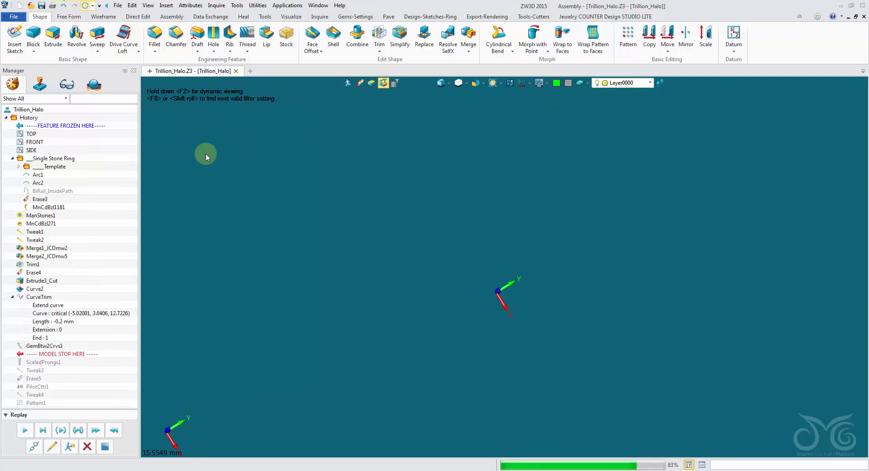
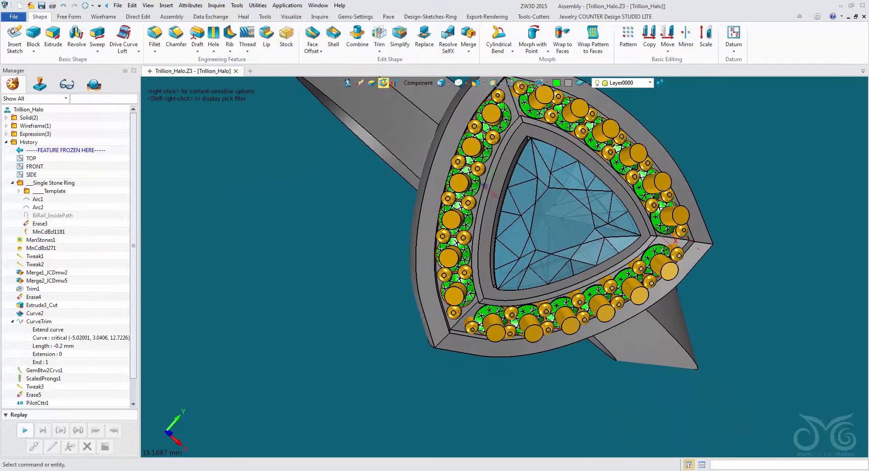
click(12, 321)
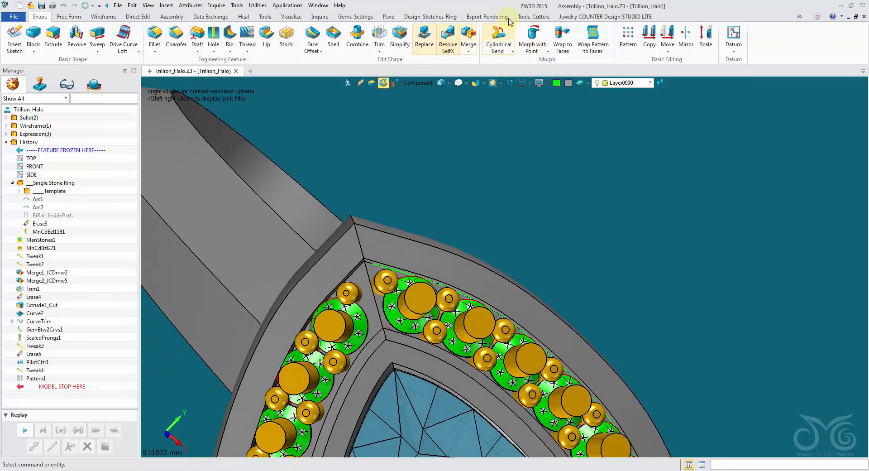
Replicate a halo prong onto the inner halo corner between the end gems of two sides, with elevation 0 and rotation 0
click(534, 17)
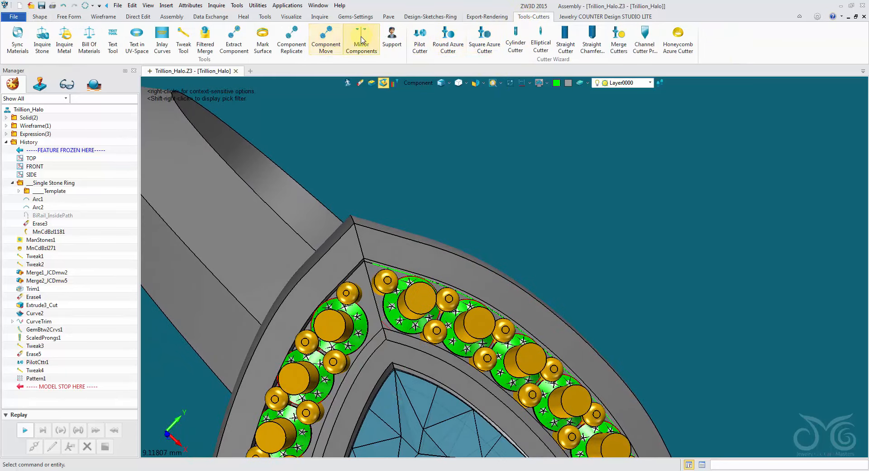
click(291, 38)
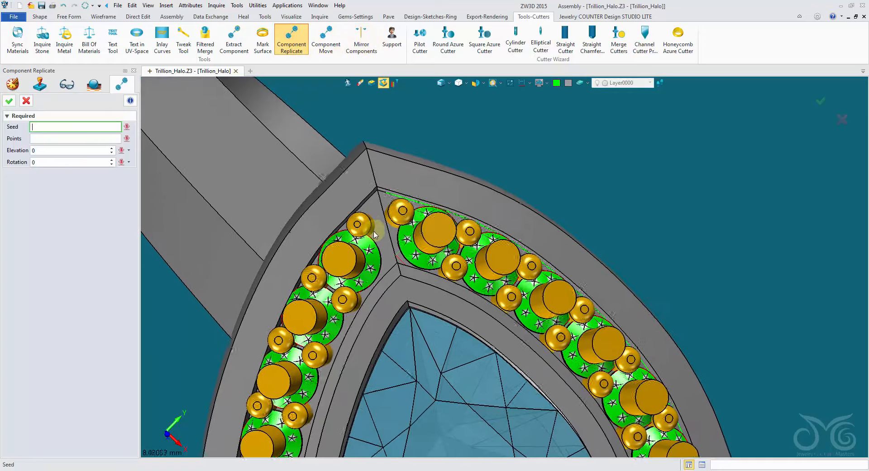
click(449, 198)
click(428, 269)
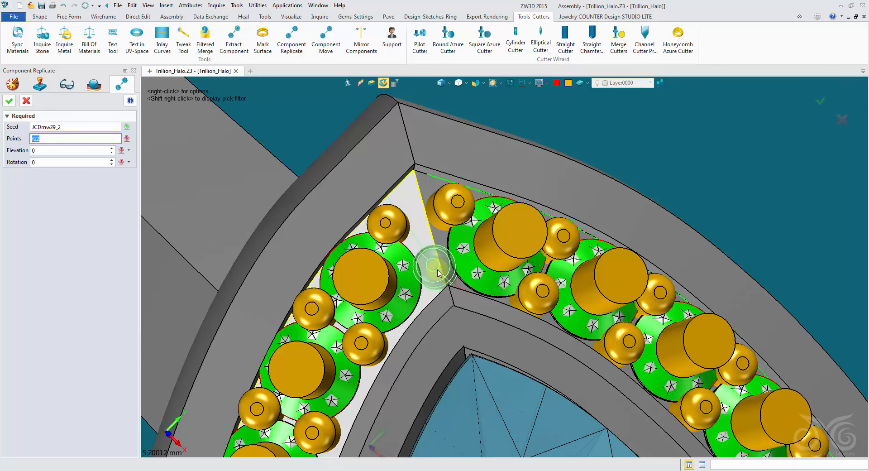
click(438, 271)
click(10, 101)
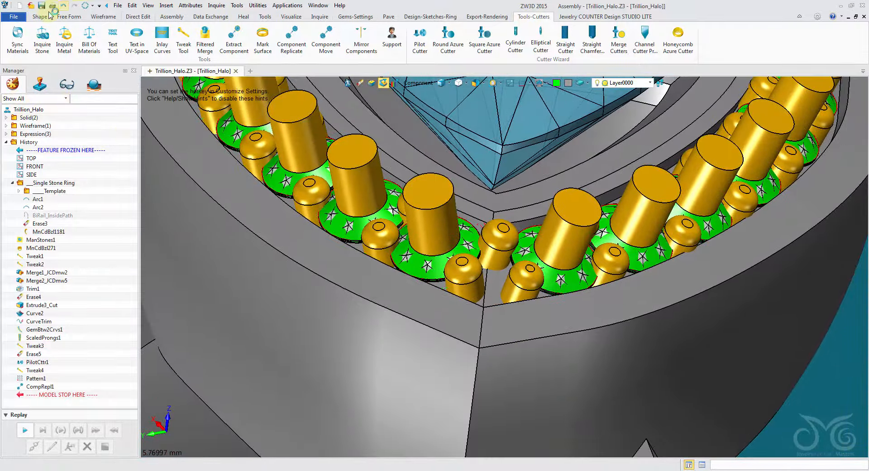
Rotate the new corner prong by -14 degrees about a direction taken from the halo's corner
click(40, 16)
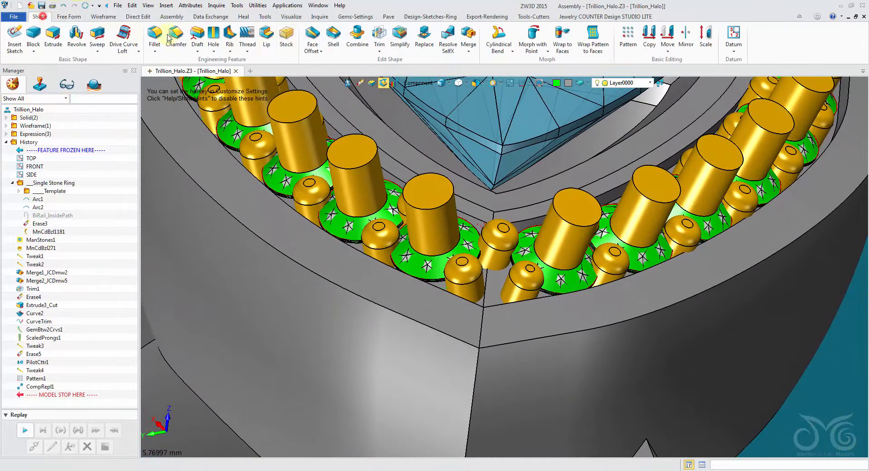
click(674, 37)
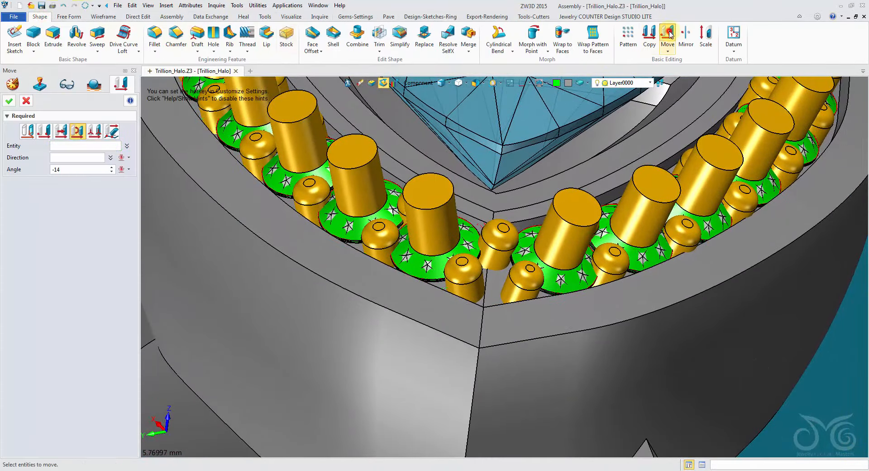
click(504, 240)
click(75, 157)
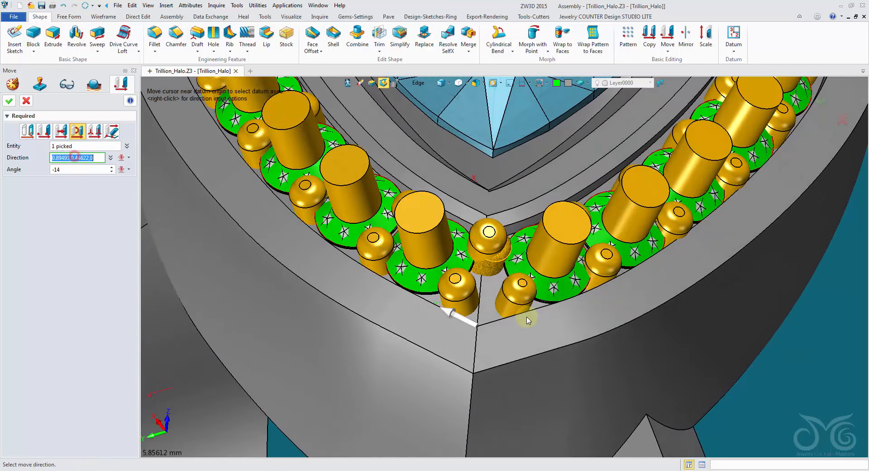
click(477, 314)
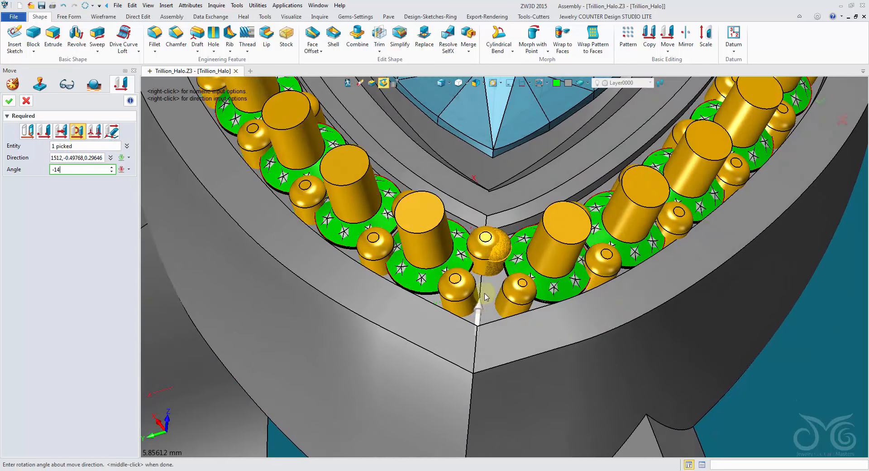
right_drag(485, 295, 506, 244)
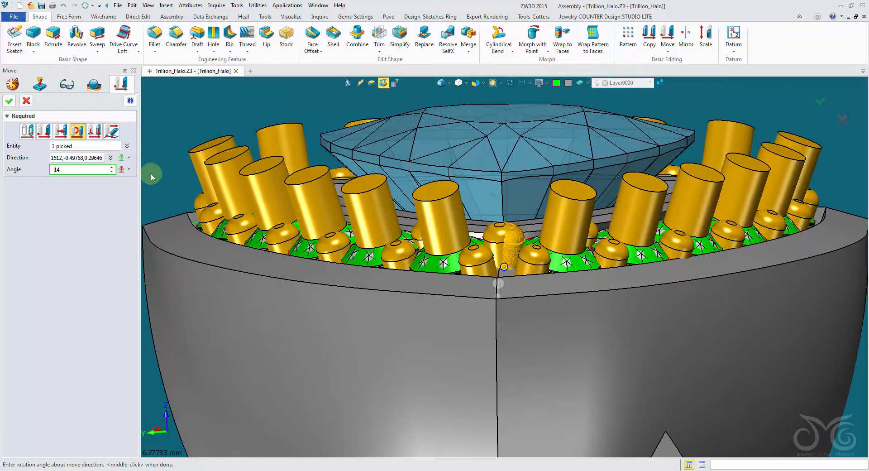
click(13, 101)
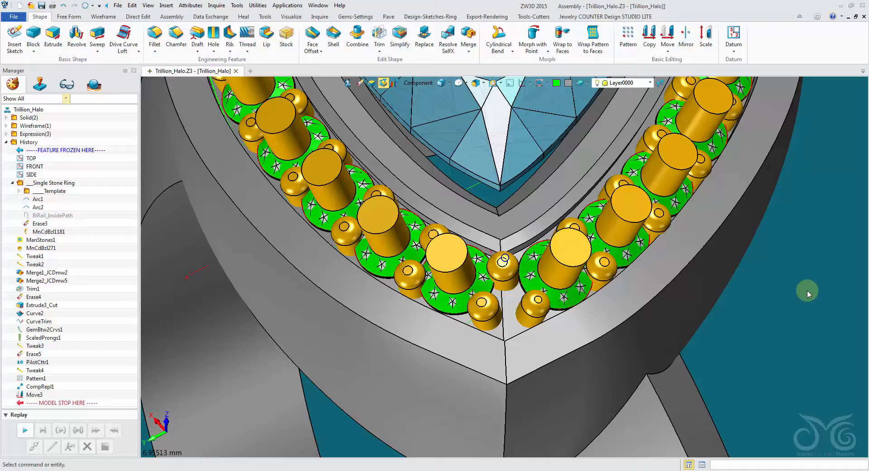
Redefine the corner prong's Move feature with a different rotation angle to correct its tilt
right_drag(807, 290, 785, 271)
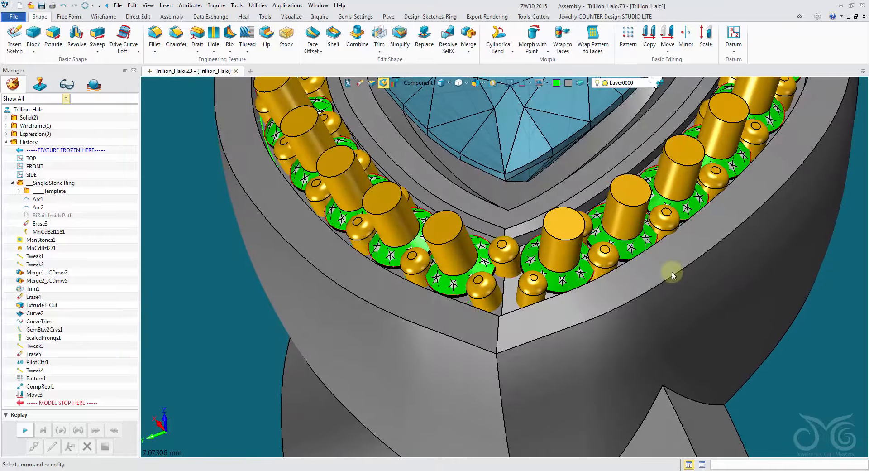
right_click(179, 217)
click(183, 212)
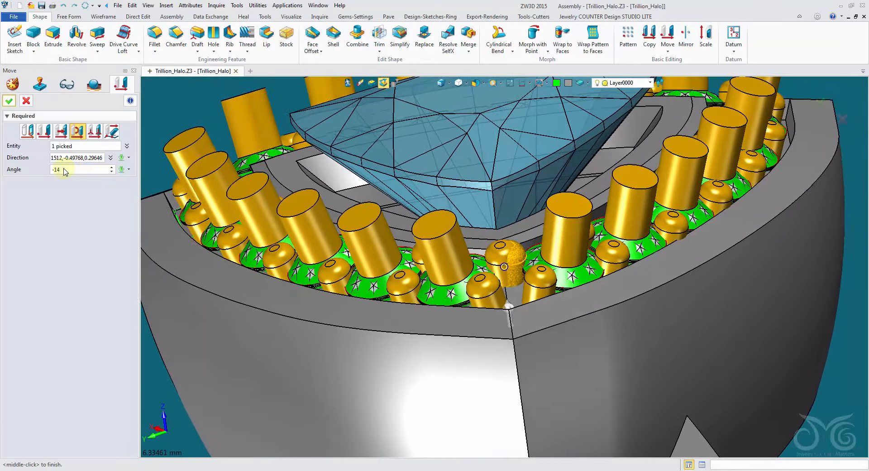
click(64, 170)
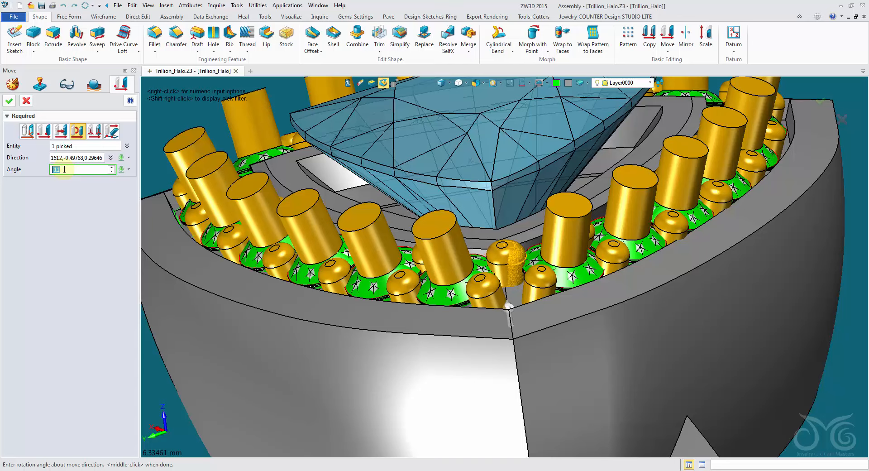
click(10, 100)
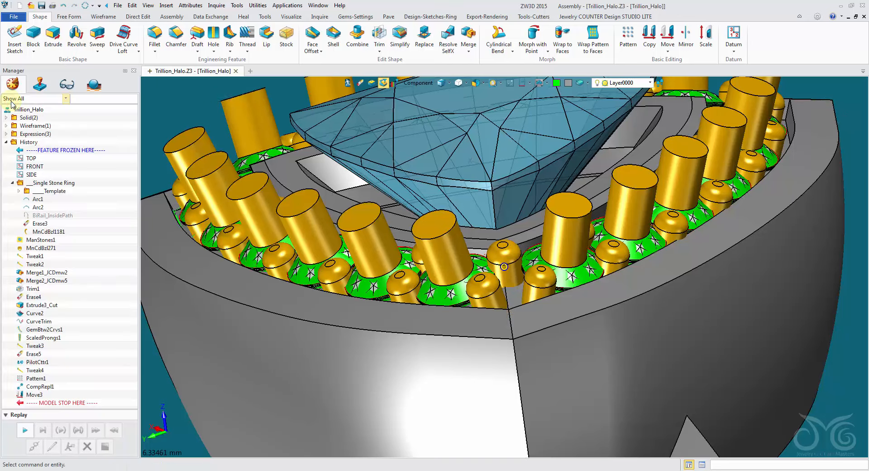
Check the corner prong and the whole ring from several angles and look through the layer list
right_drag(452, 272, 521, 260)
scroll(522, 245, down, 4)
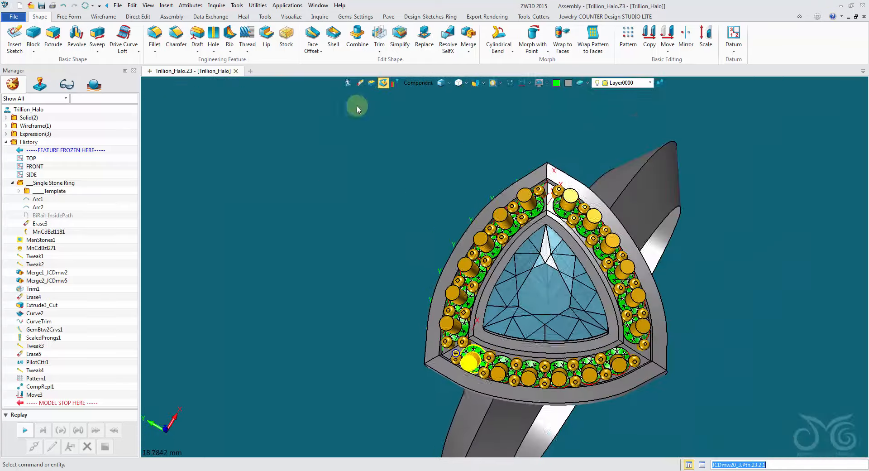
click(644, 83)
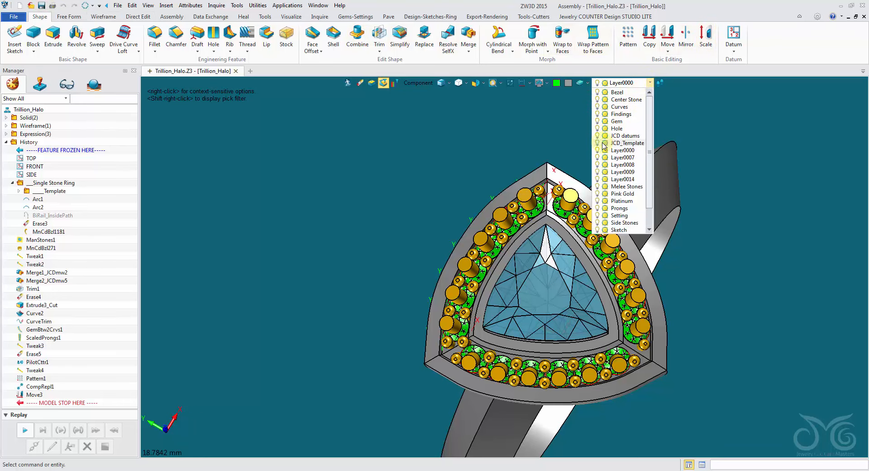
mouse_move(780, 227)
right_down()
mouse_move(749, 197)
mouse_move(754, 149)
mouse_move(675, 93)
right_up()
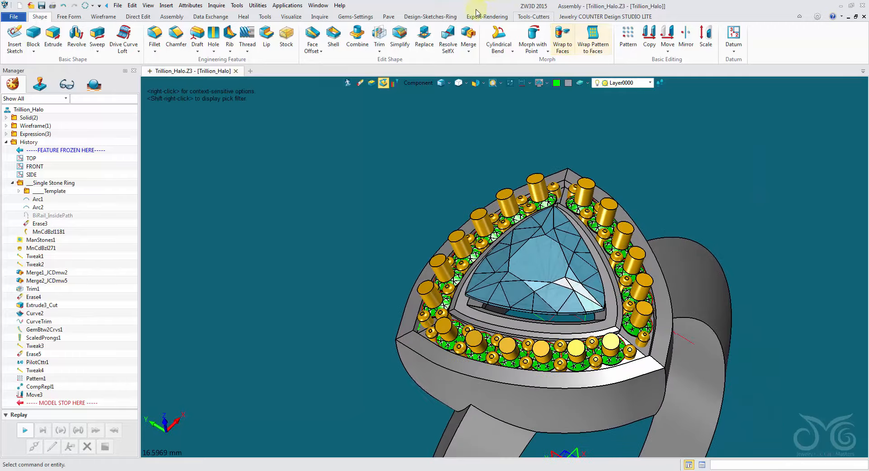
Merge all the halo prongs into the halo head with Merge Prongs, using the head as the base
click(350, 19)
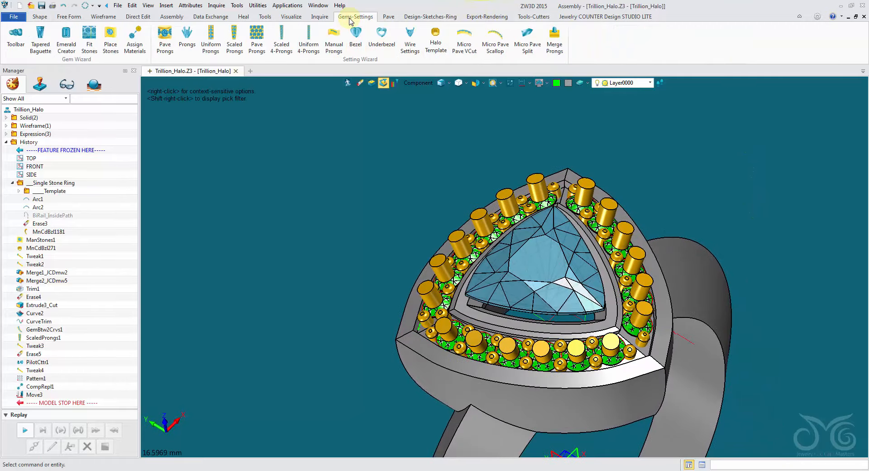
click(554, 52)
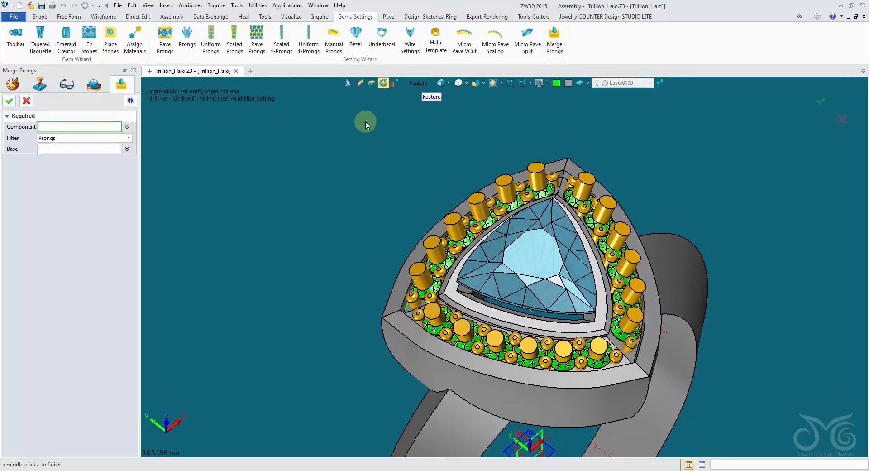
drag(329, 114, 672, 417)
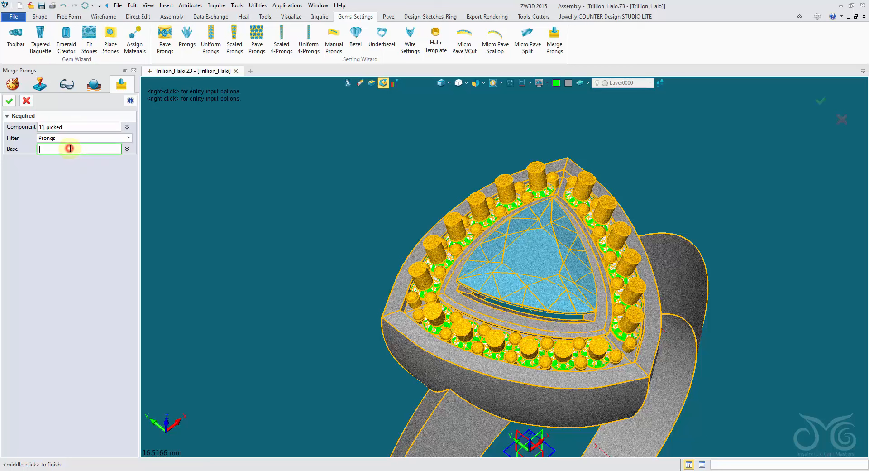
click(417, 348)
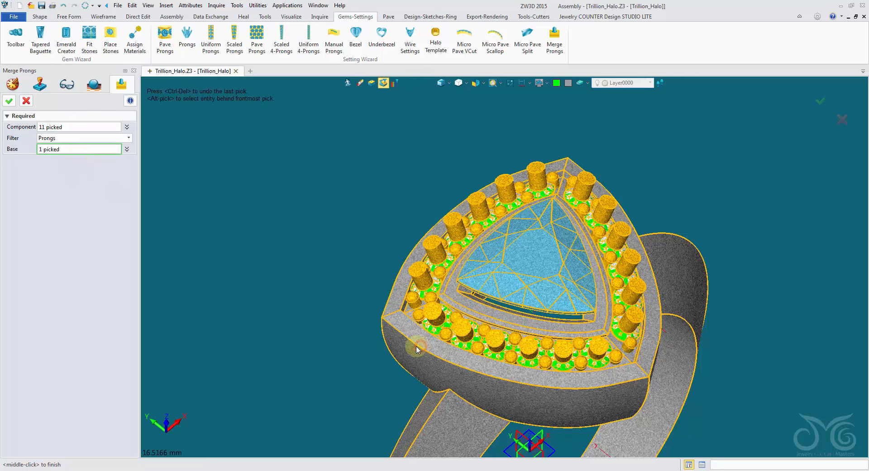
click(10, 104)
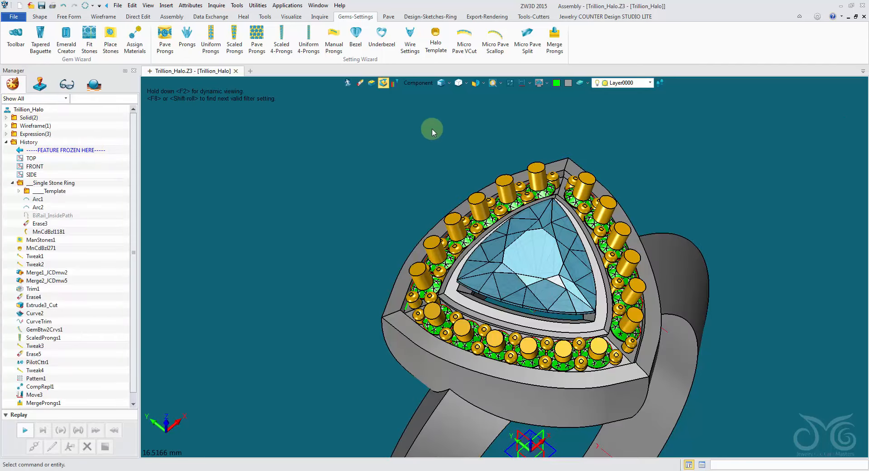
Select the whole halo head shape with its merged prongs and recolor it grey
click(414, 85)
click(434, 170)
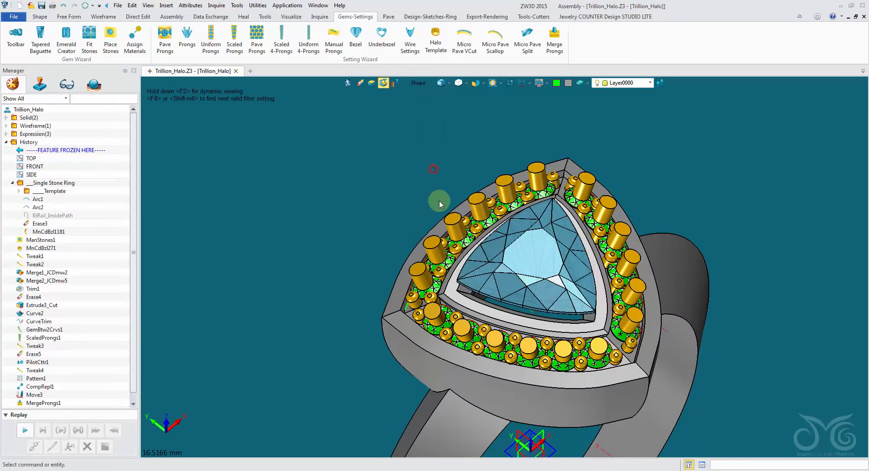
click(449, 215)
click(571, 84)
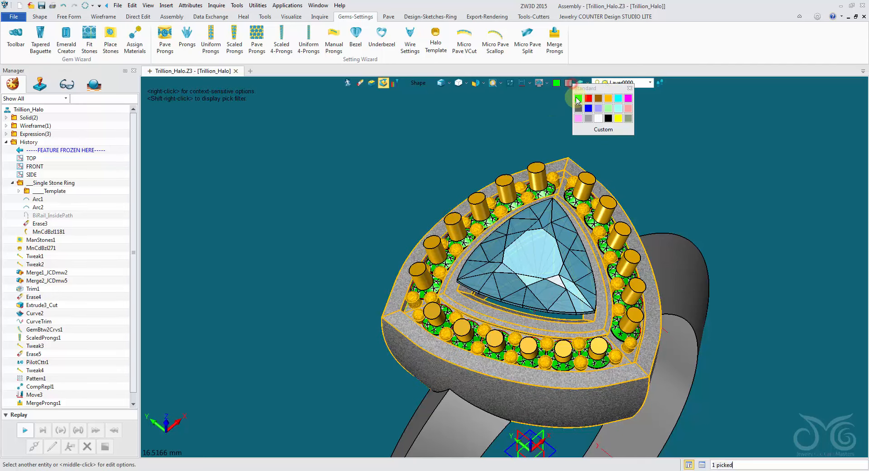
click(589, 122)
right_drag(589, 121, 580, 110)
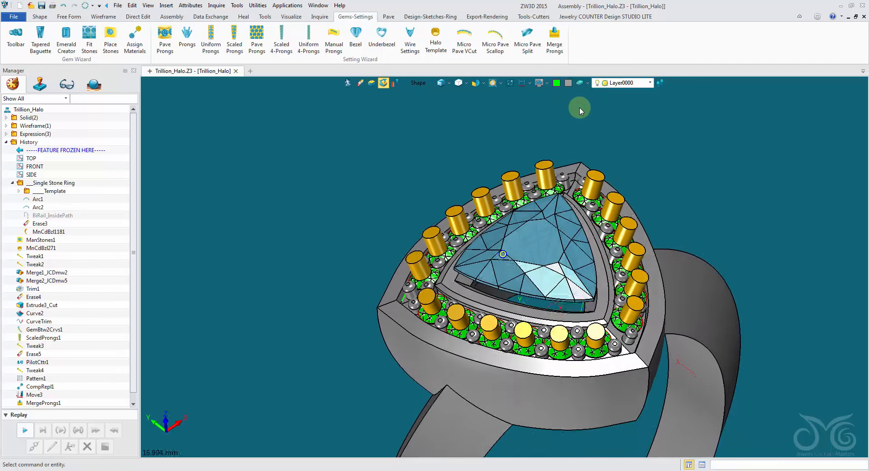
Merge all the halo pilot cutters into the halo head with Merge Cutters, using the head as the base
click(542, 20)
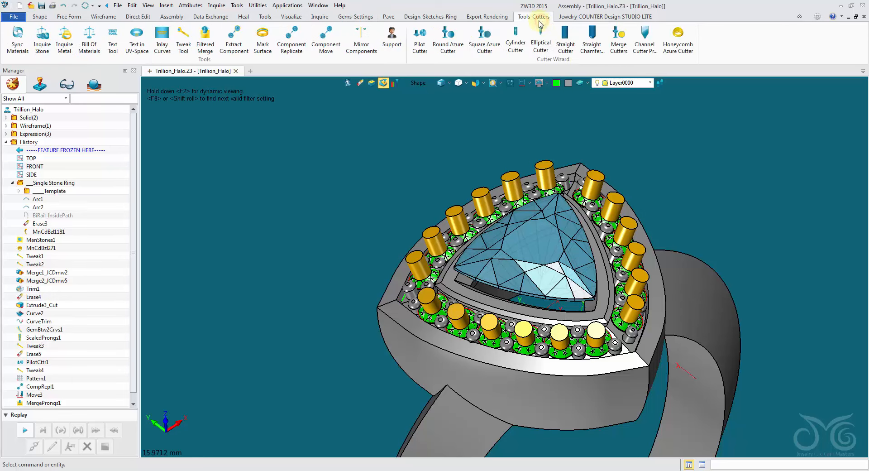
click(615, 41)
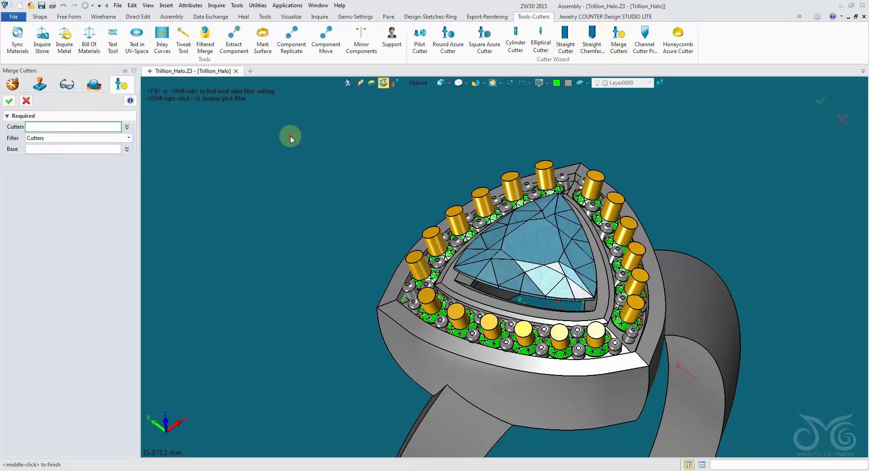
drag(290, 135, 781, 422)
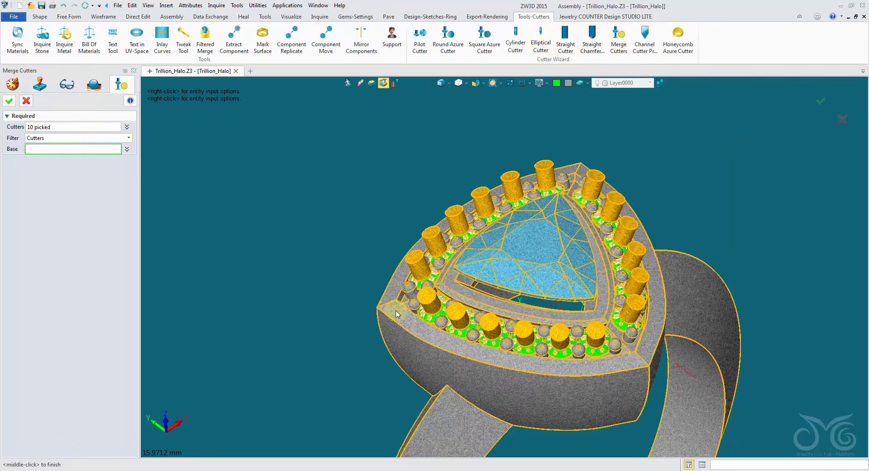
click(376, 305)
click(7, 104)
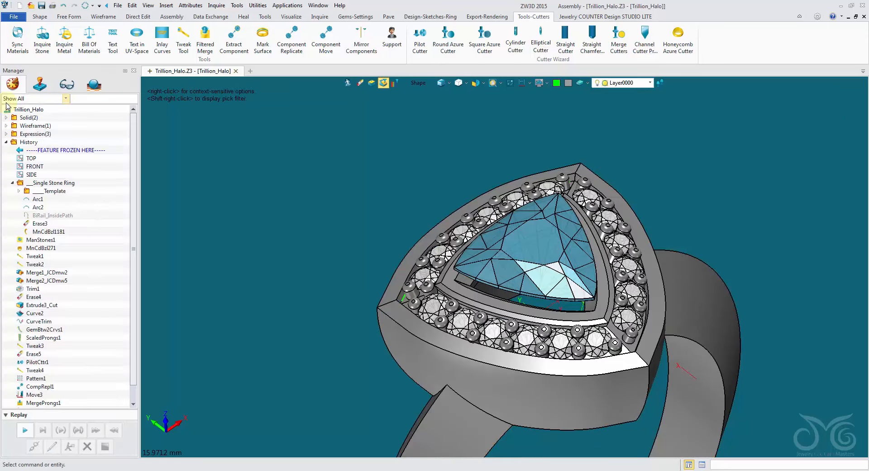
Toggle the Melee Stones layer's visibility to examine the cut gem seats and the finished halo from several angles
right_drag(222, 165, 353, 183)
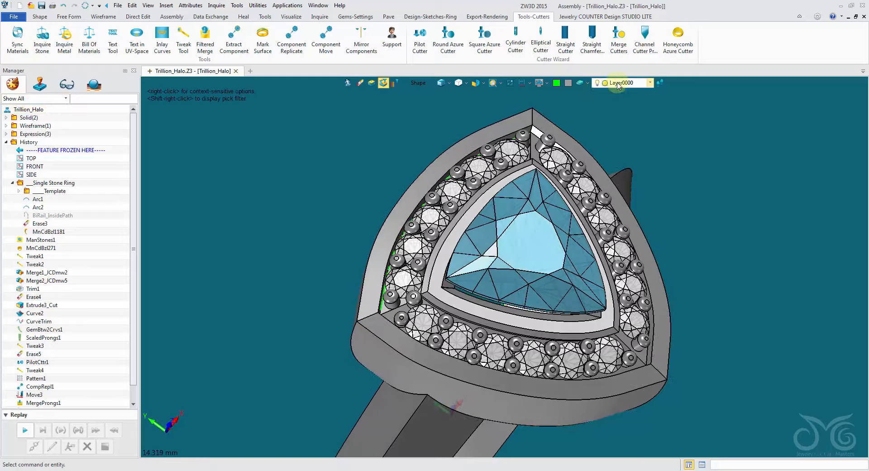
click(620, 83)
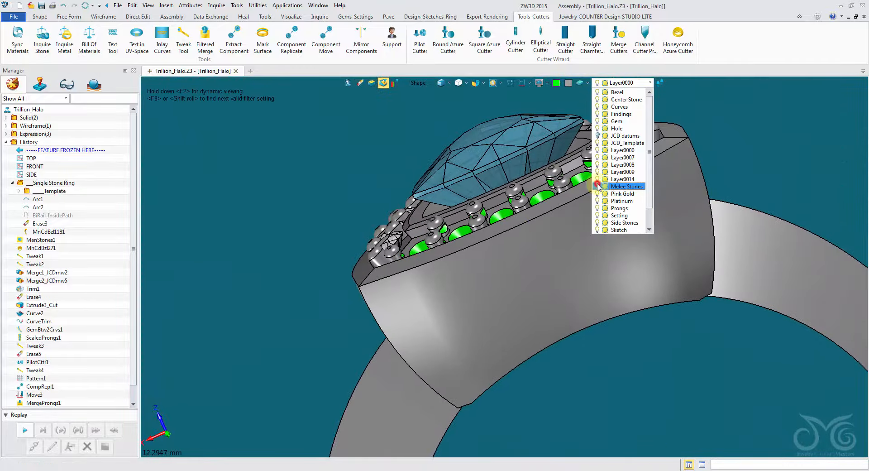
click(481, 169)
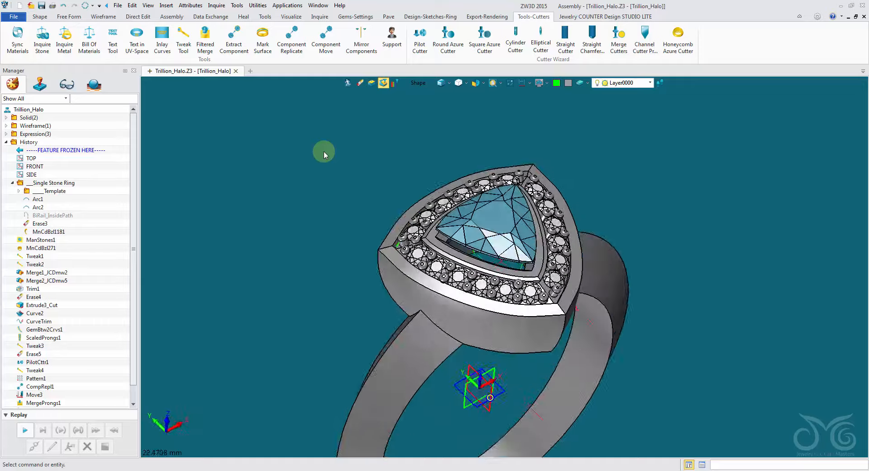
click(456, 243)
click(378, 159)
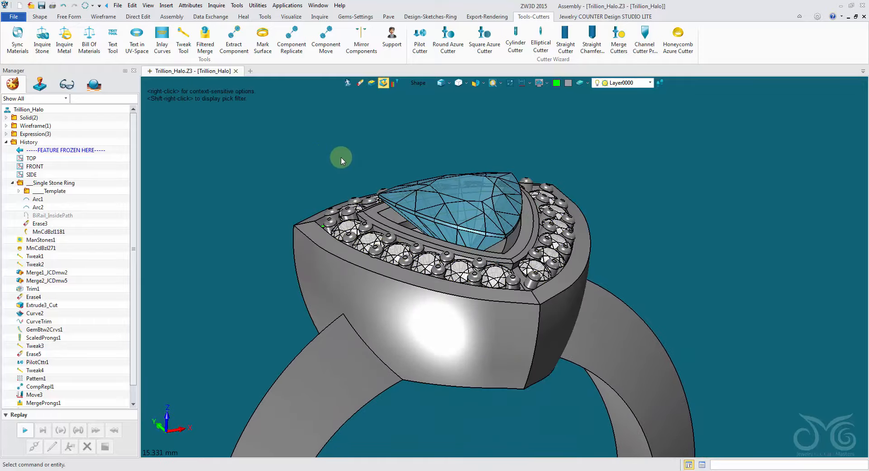
click(365, 18)
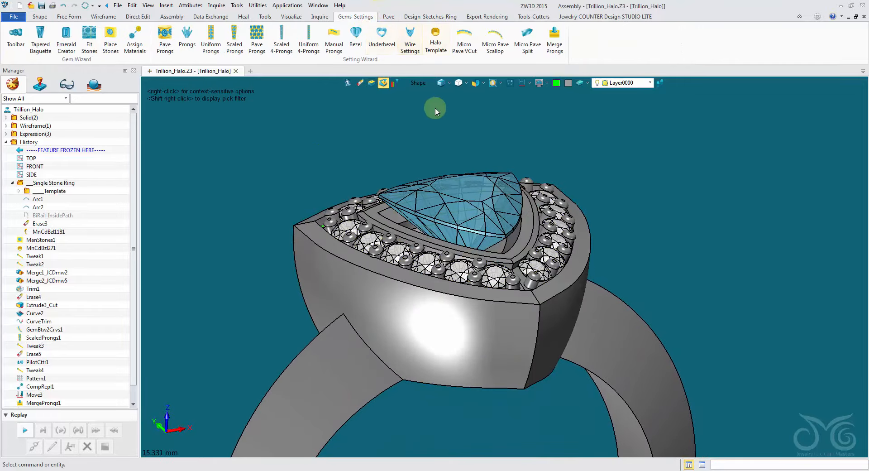
click(355, 43)
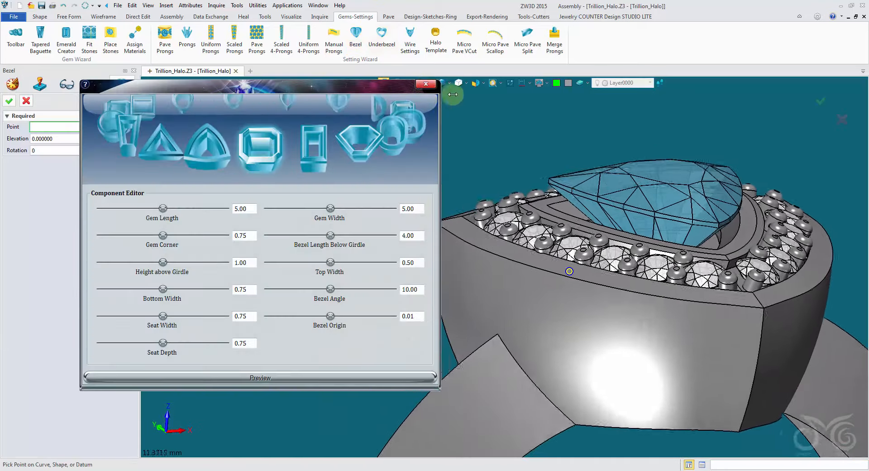
click(426, 85)
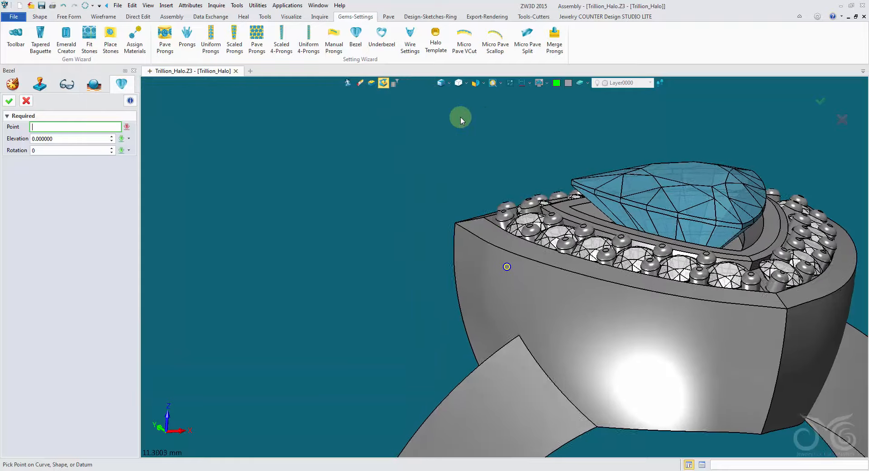
click(27, 100)
Start a trillion-shaped bezel and place it on the centre gemstone with elevation 0 and rotation 0
click(356, 40)
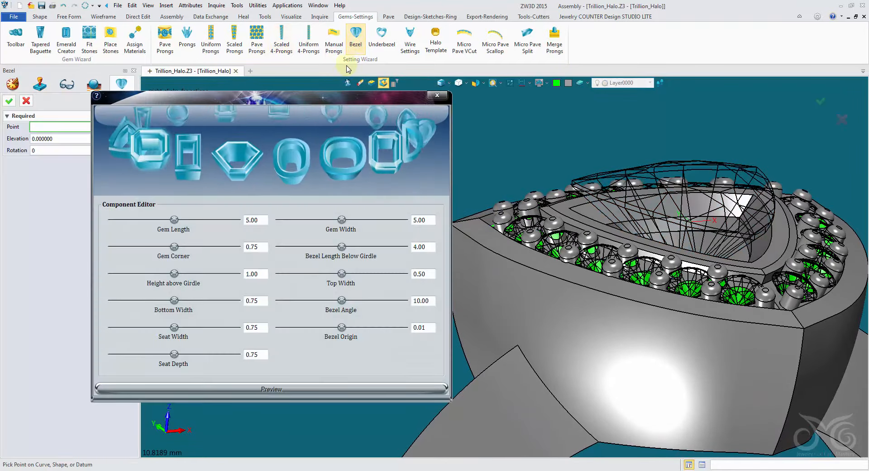
click(220, 179)
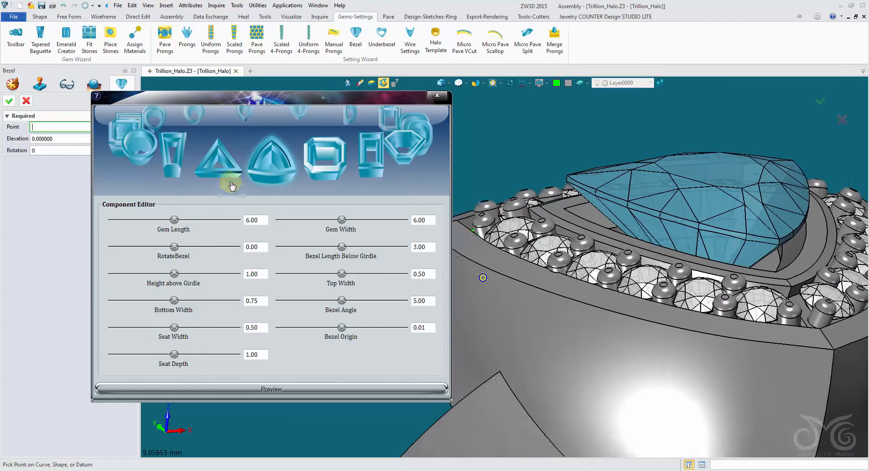
click(654, 214)
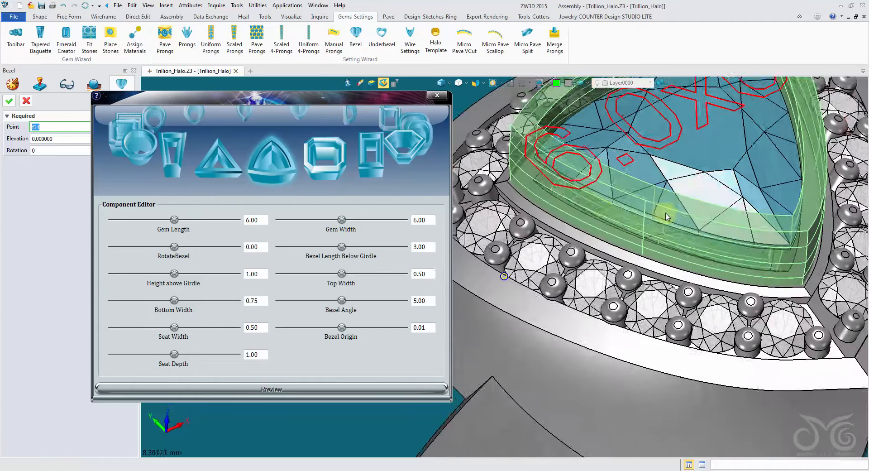
right_drag(667, 196, 392, 253)
click(648, 273)
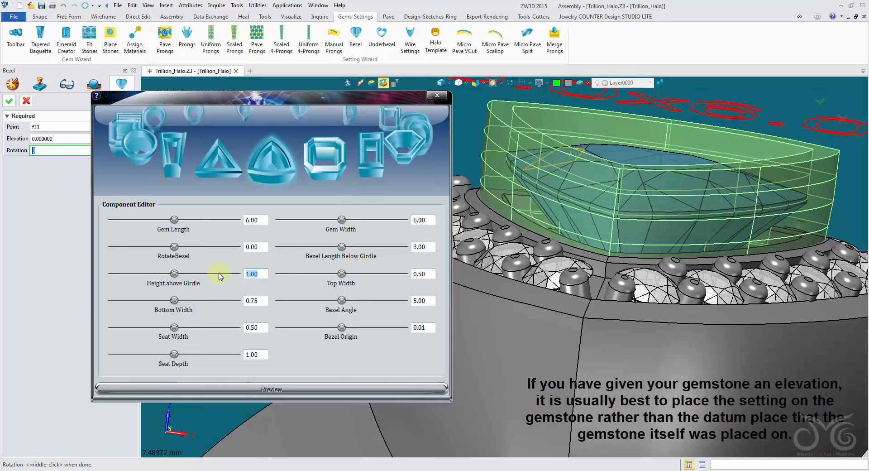
Set the bezel's height above girdle to 0.35, top width to 0.25 and length below girdle to 1.50, previewing each change
click(307, 387)
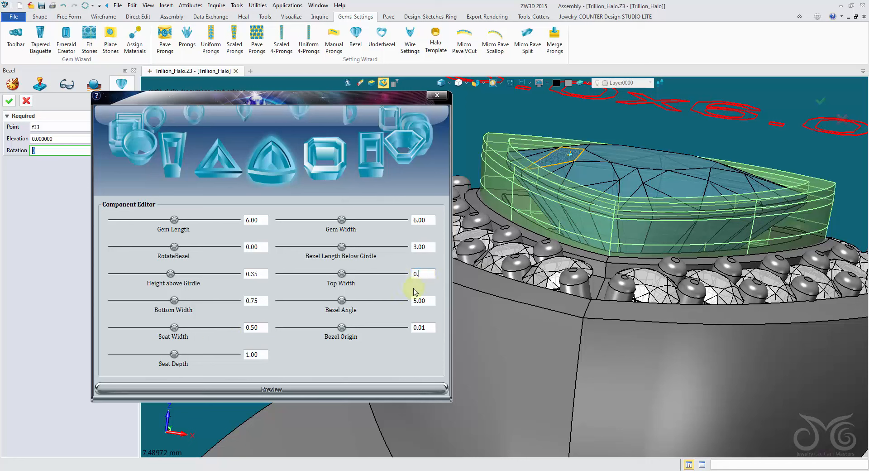
click(374, 389)
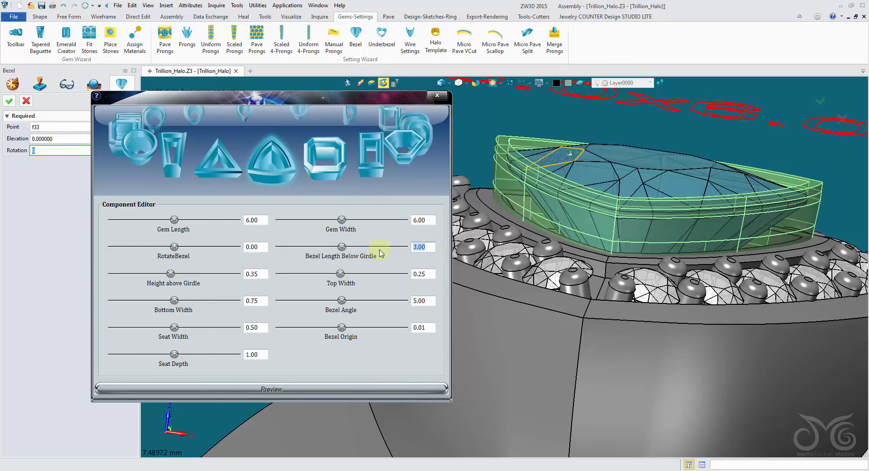
click(386, 392)
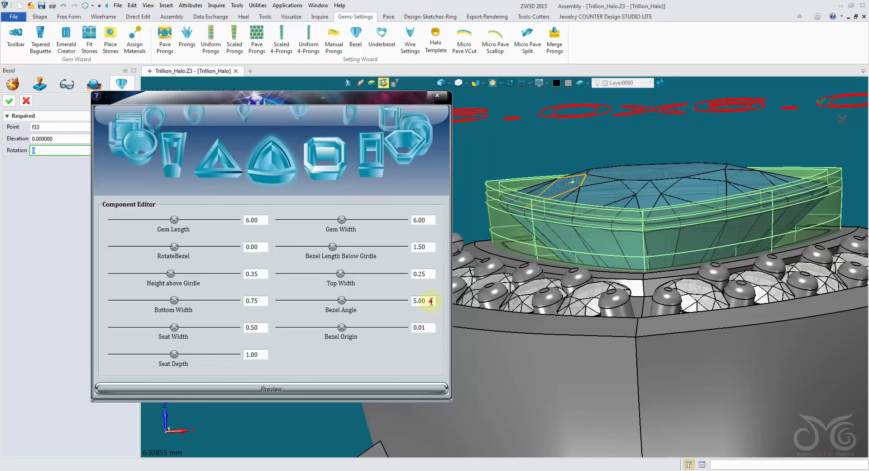
Try a bezel angle of 25, settle on 15 and create the bezel around the centre stone
drag(431, 301, 369, 300)
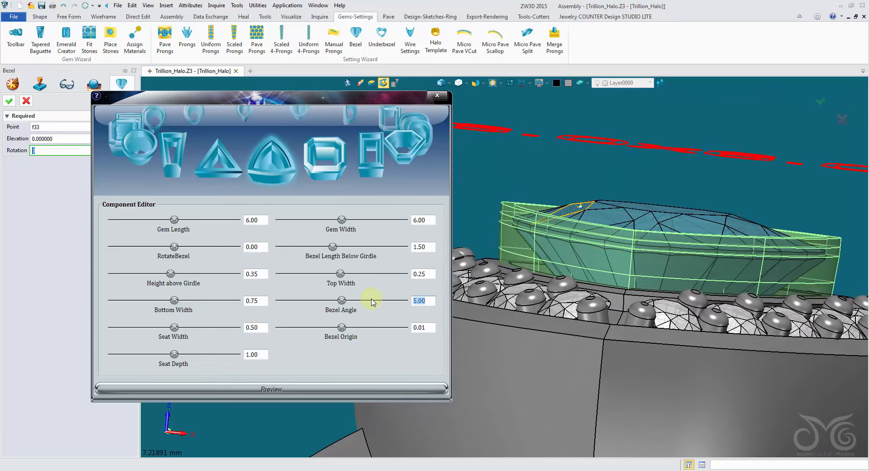
click(372, 386)
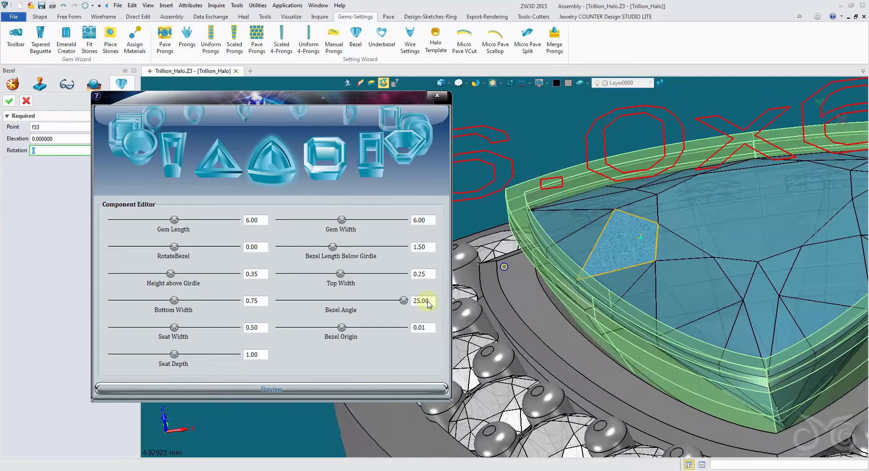
double_click(432, 300)
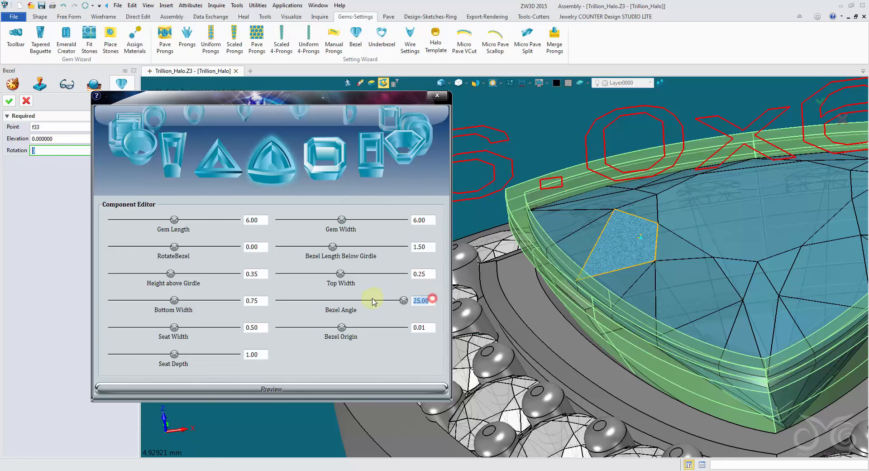
text(15)
click(413, 388)
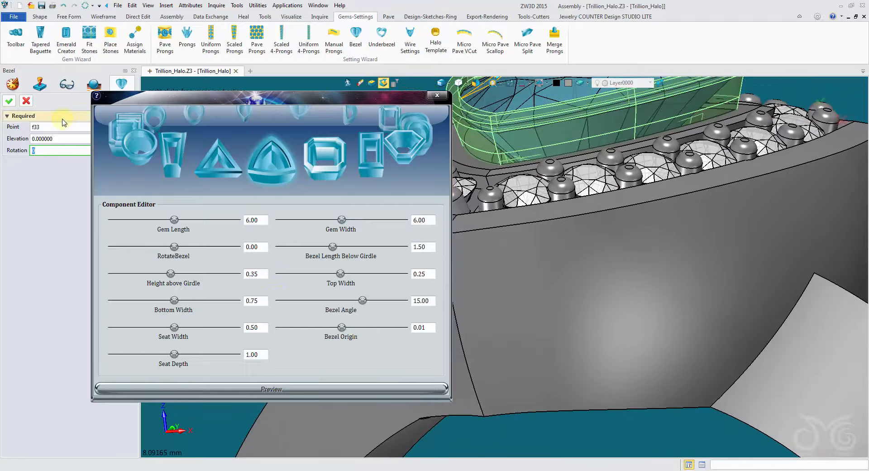
click(8, 104)
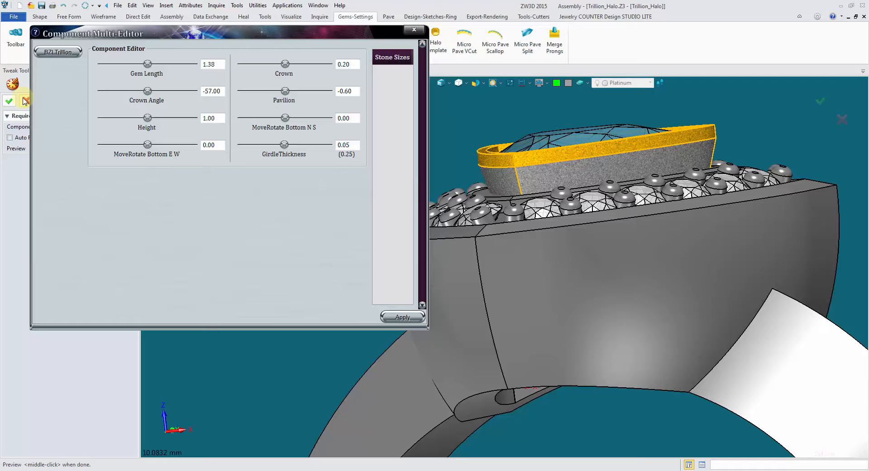
click(25, 101)
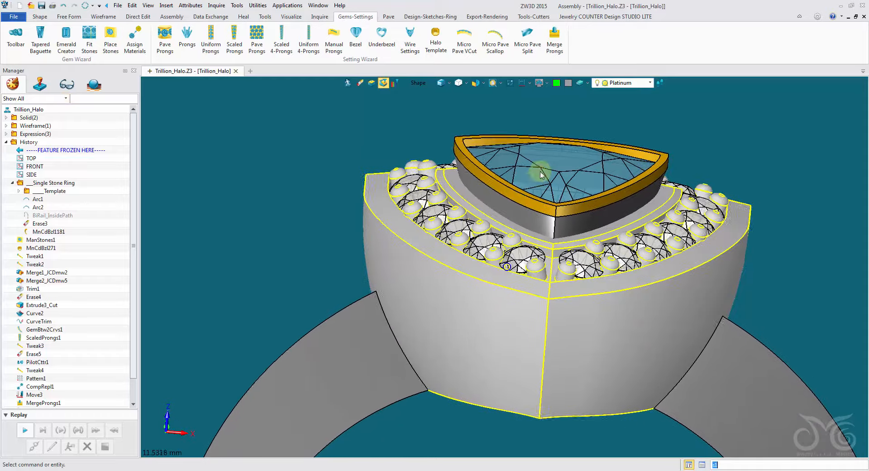
Set the centre stone's elevation to 0.4 in its stone placement feature and regenerate the ring
scroll(79, 260, down, 1)
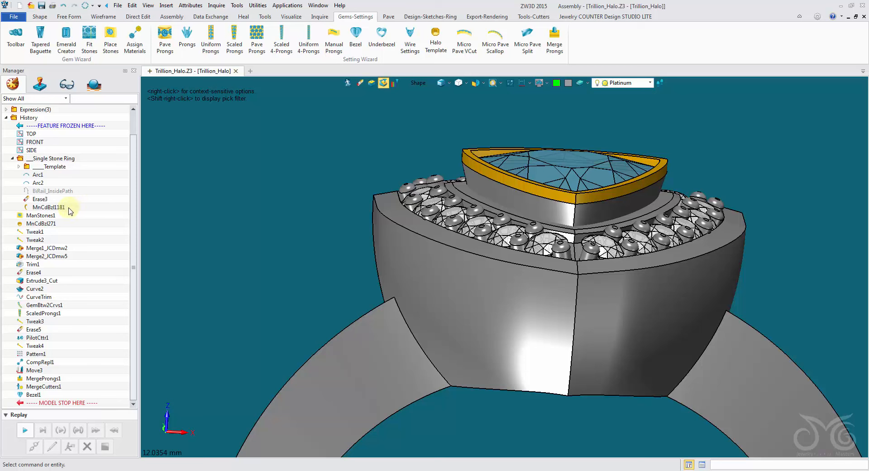
click(20, 167)
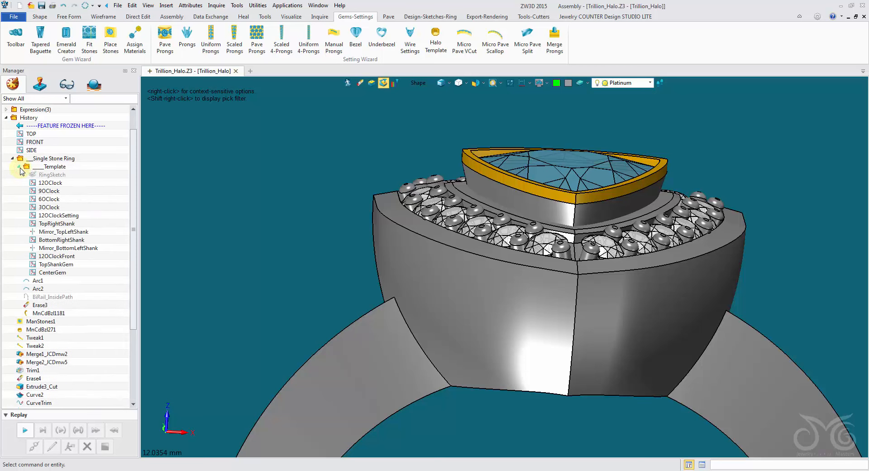
click(20, 168)
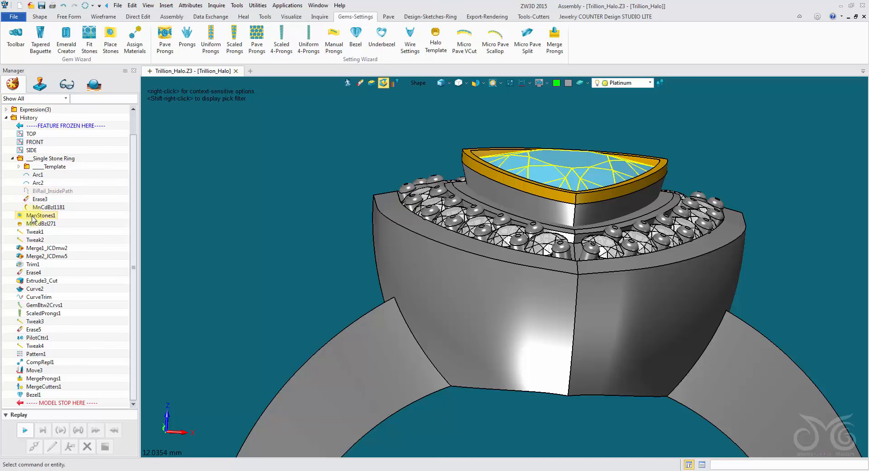
right_click(35, 218)
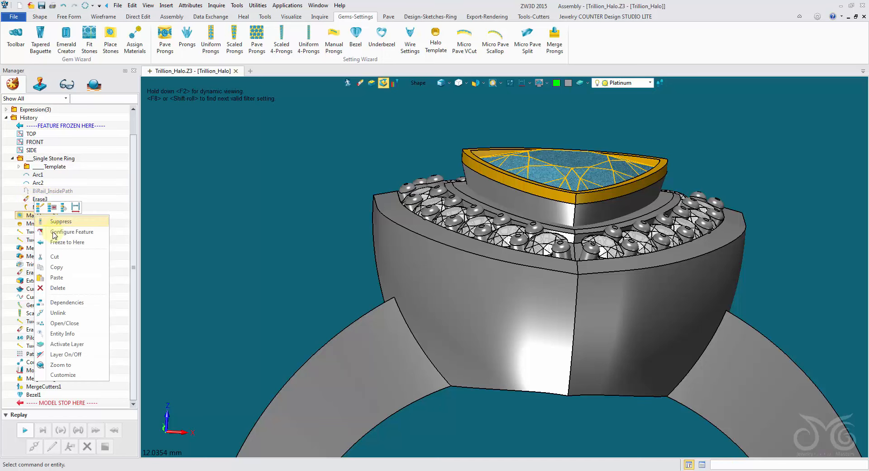
click(64, 323)
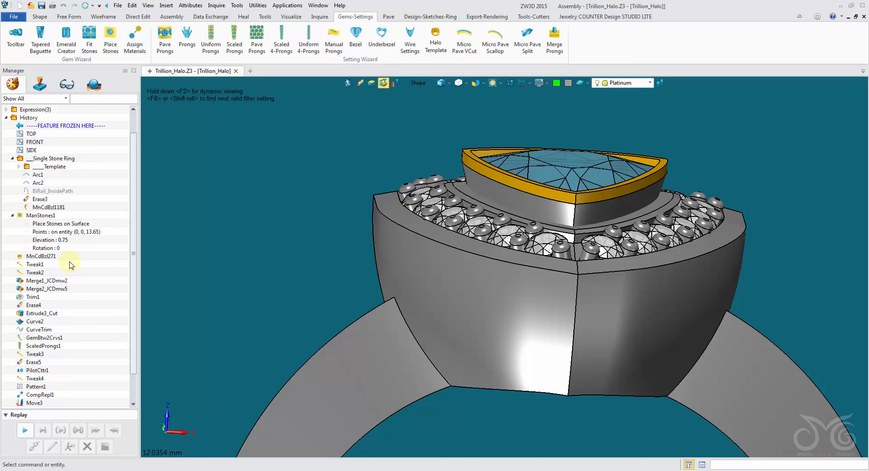
click(59, 244)
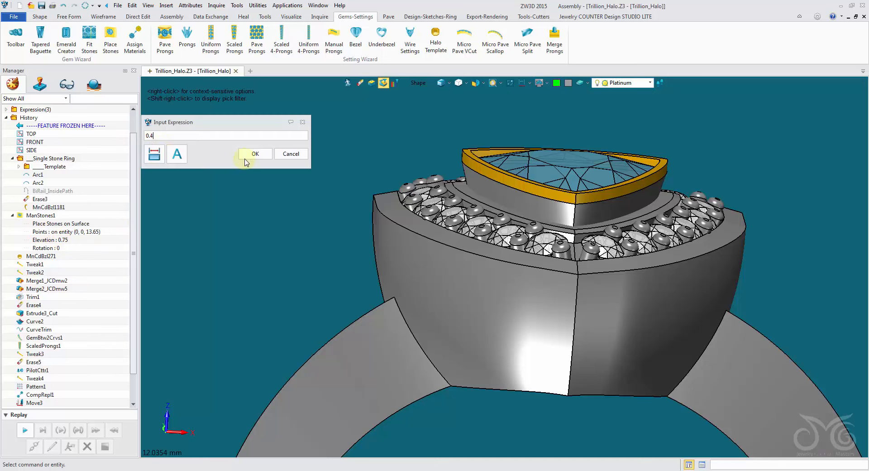
click(264, 154)
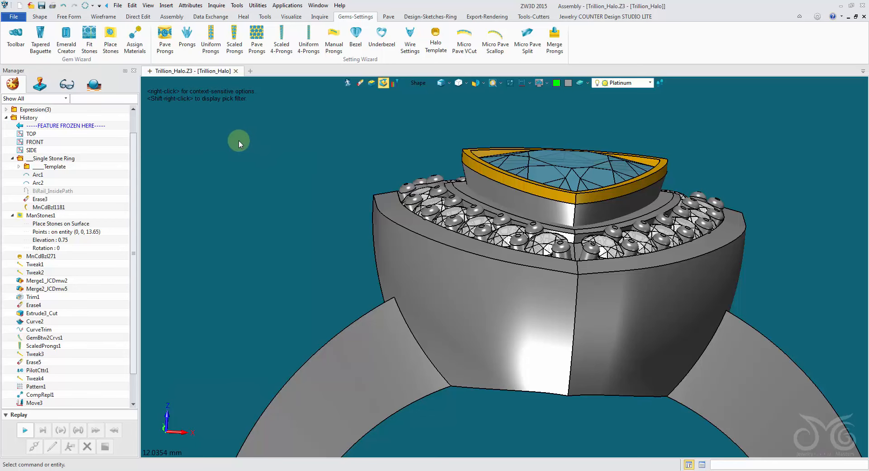
click(83, 6)
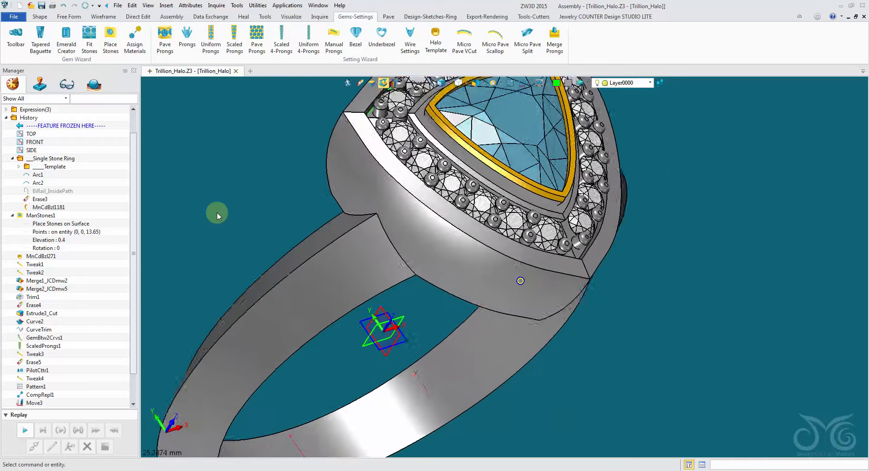
Merge the centre bezel component into the ring model as a shape
click(39, 17)
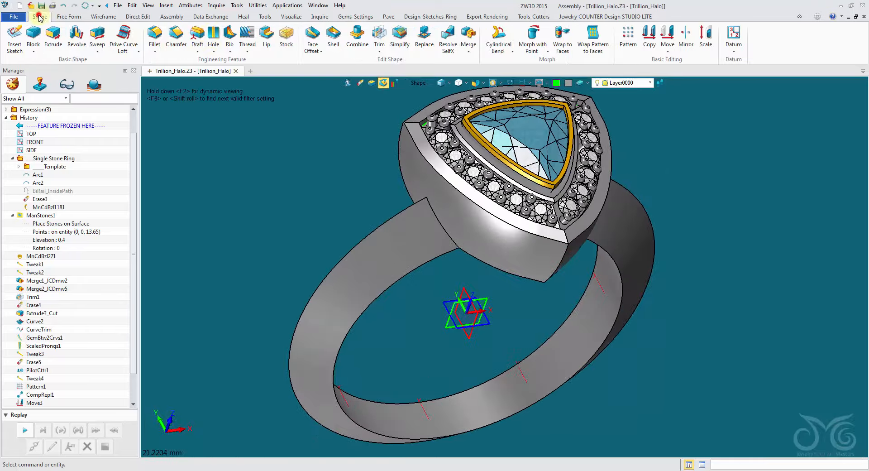
click(469, 34)
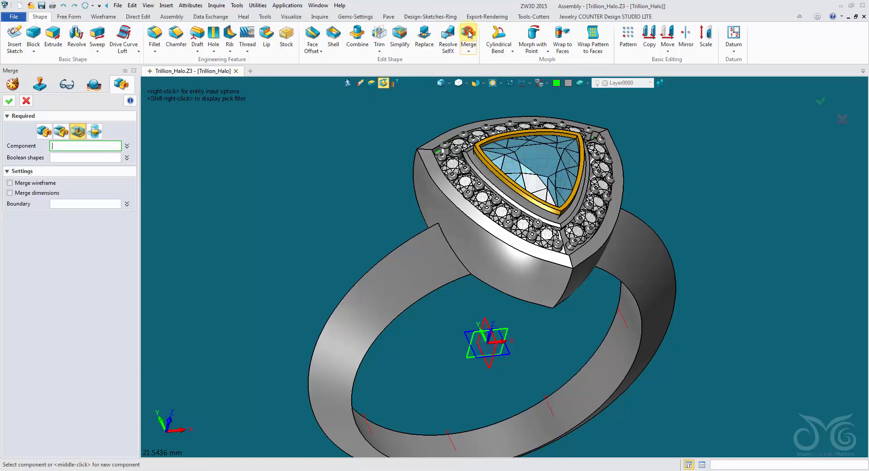
click(45, 132)
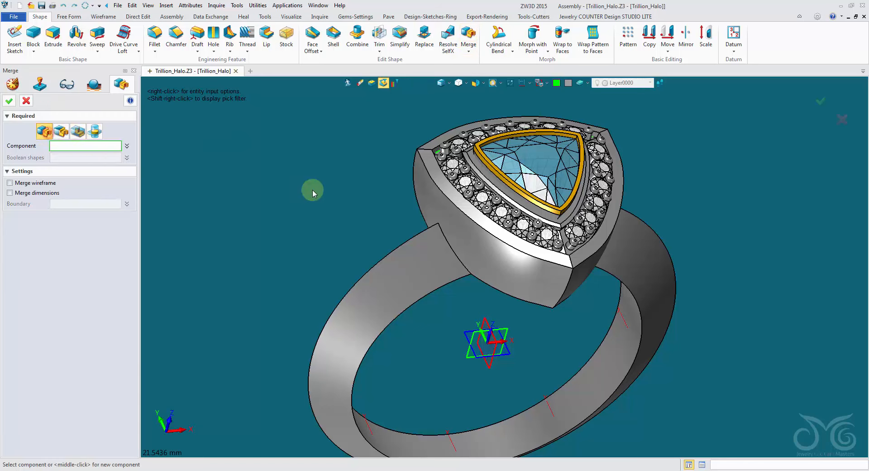
click(482, 162)
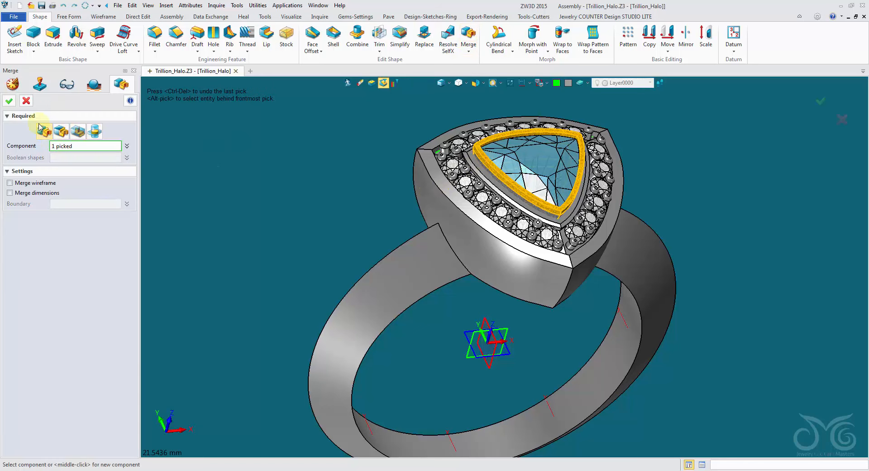
click(10, 103)
Combine the ring shank and the halo head into one solid, with the shank as the base and the head added
right_drag(341, 226, 356, 186)
click(357, 36)
click(394, 232)
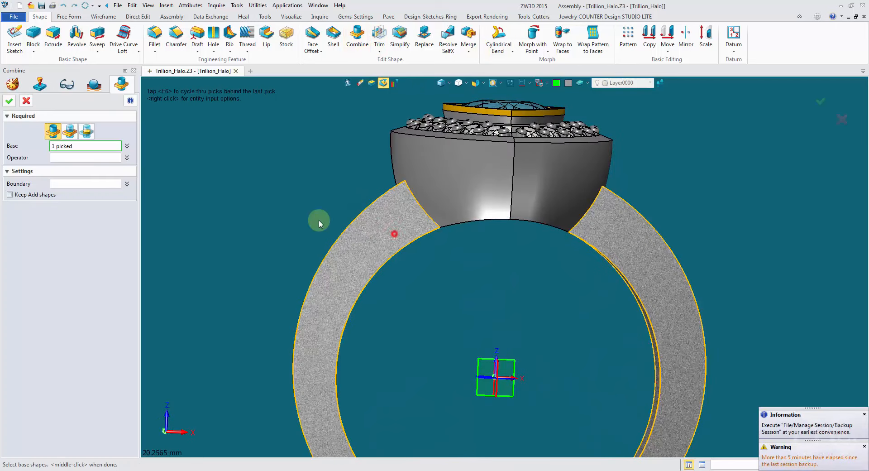
click(466, 184)
right_drag(225, 159, 222, 172)
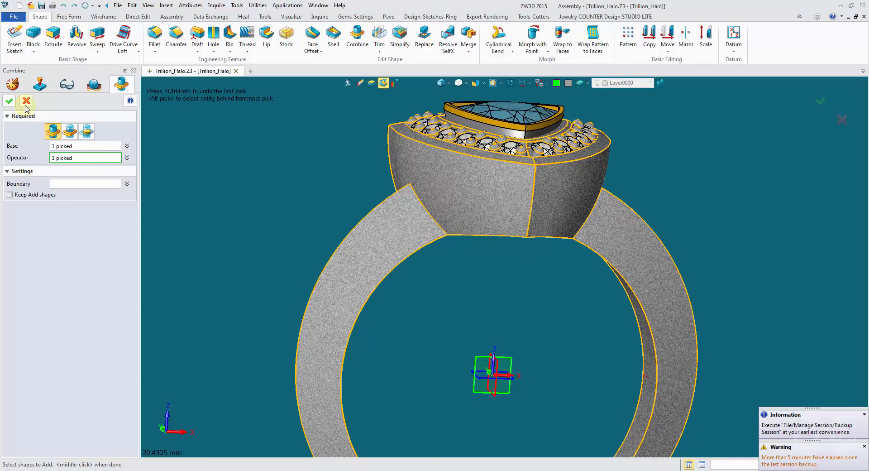
click(10, 102)
Recolour the gold centre bezel grey to match the rest of the metal and save the ring file
right_drag(281, 159, 453, 141)
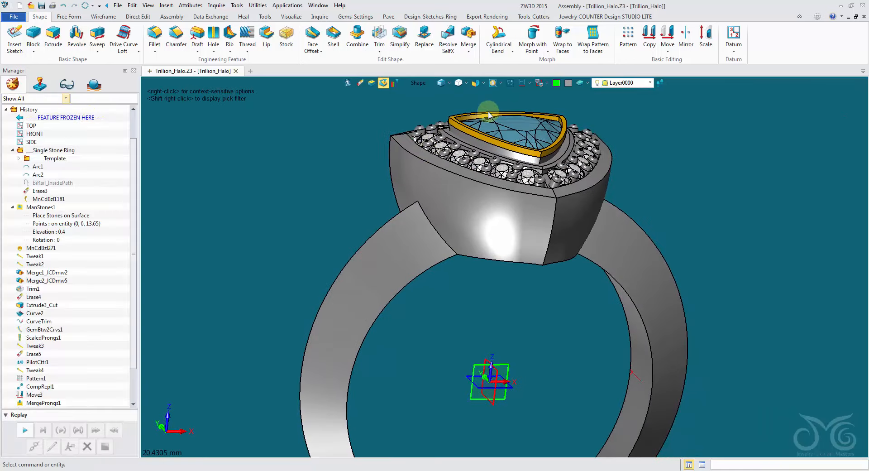
click(479, 135)
click(568, 83)
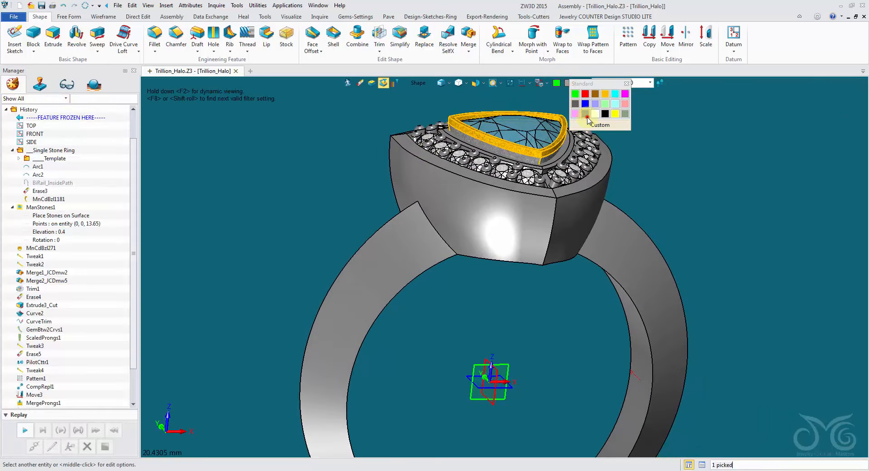
click(586, 114)
right_drag(601, 135, 365, 130)
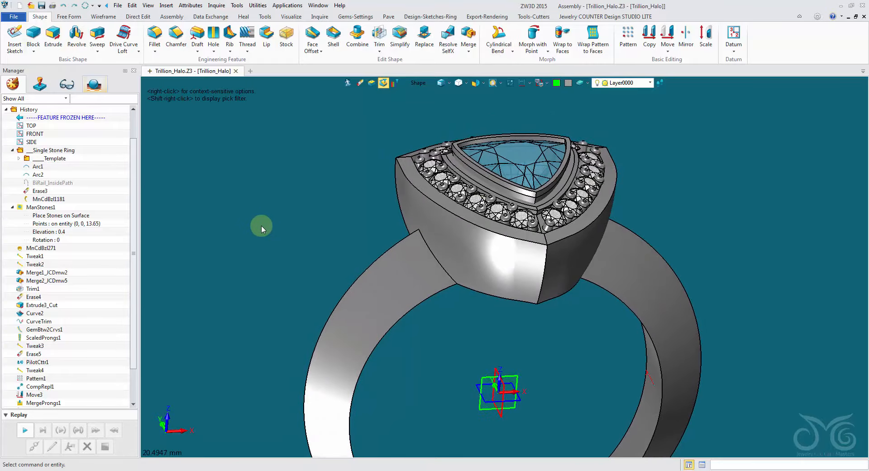
click(42, 6)
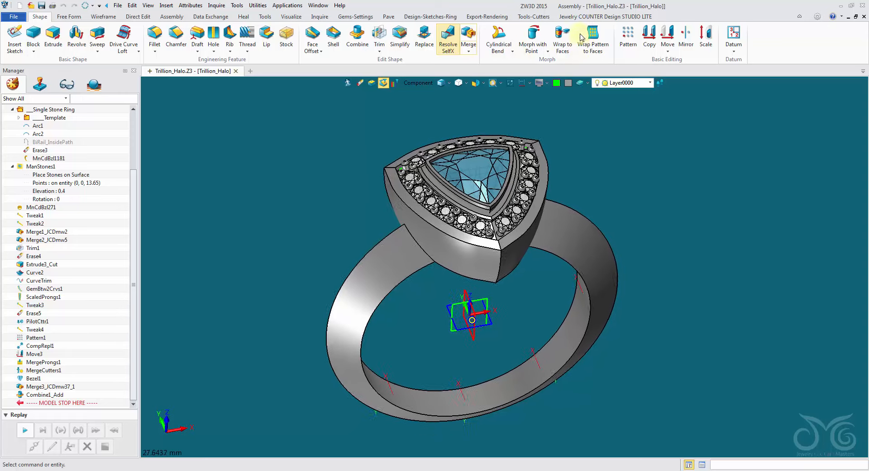
Add a live rendering studio at 0,0,0 with elevation 0 and preview the ring in Thea Live Render
click(491, 18)
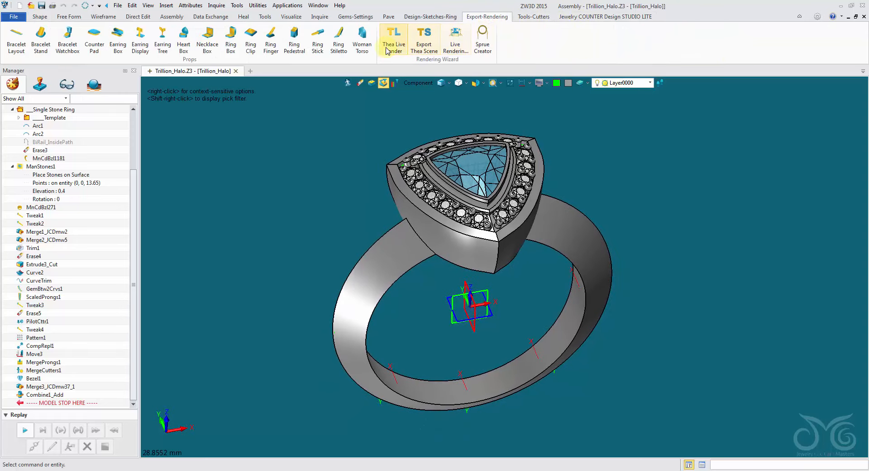
click(452, 43)
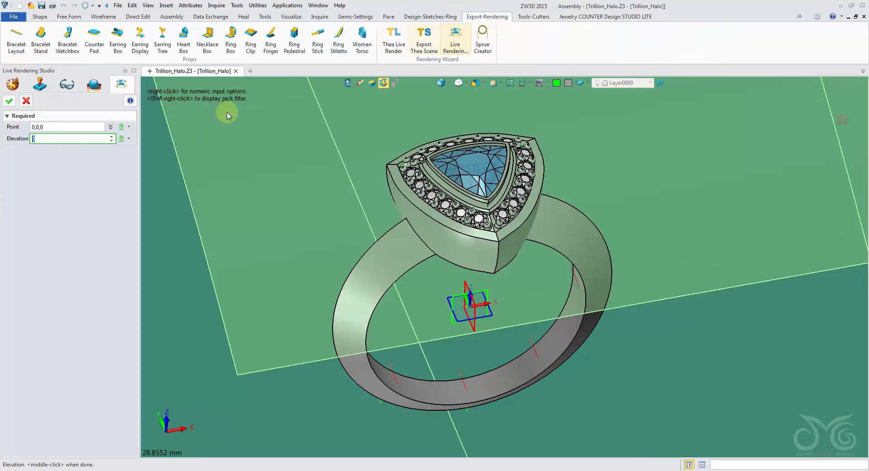
click(7, 102)
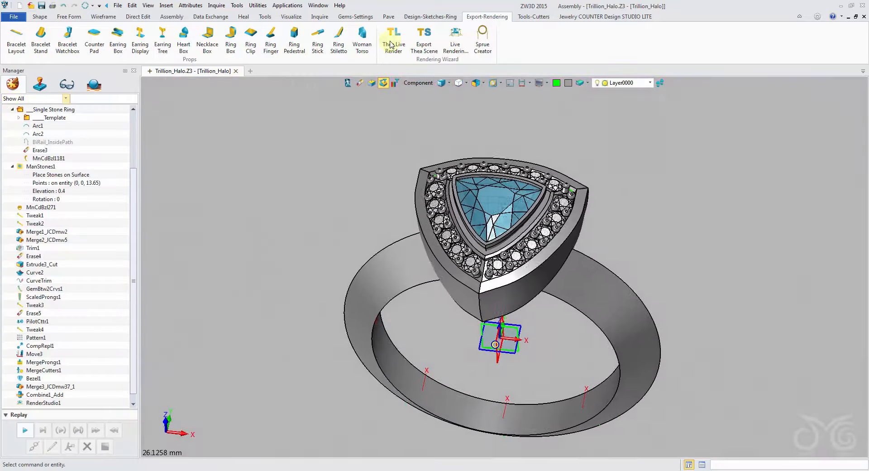
click(395, 41)
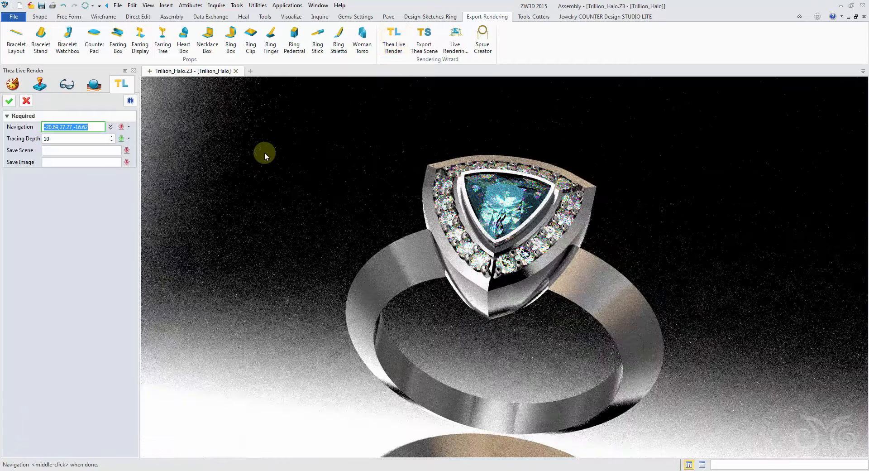
click(28, 100)
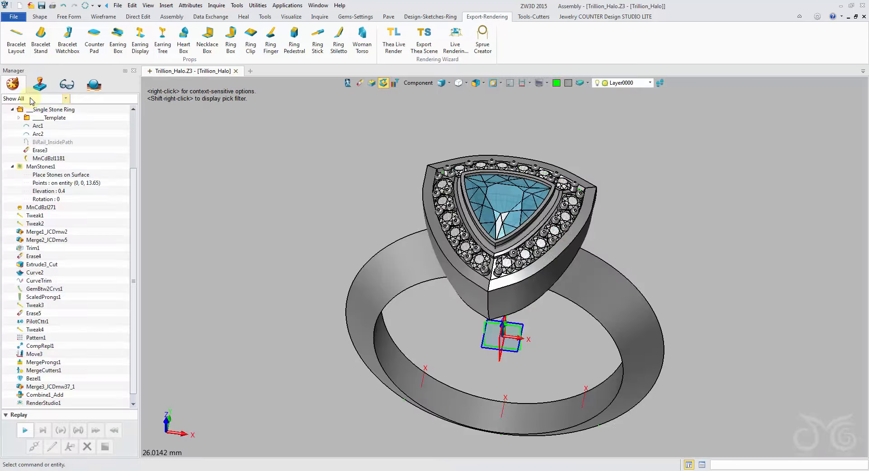
Roll the model history back to just after Move3, before the halo prongs are merged
scroll(264, 173, up, 3)
middle_drag(265, 182, 414, 377)
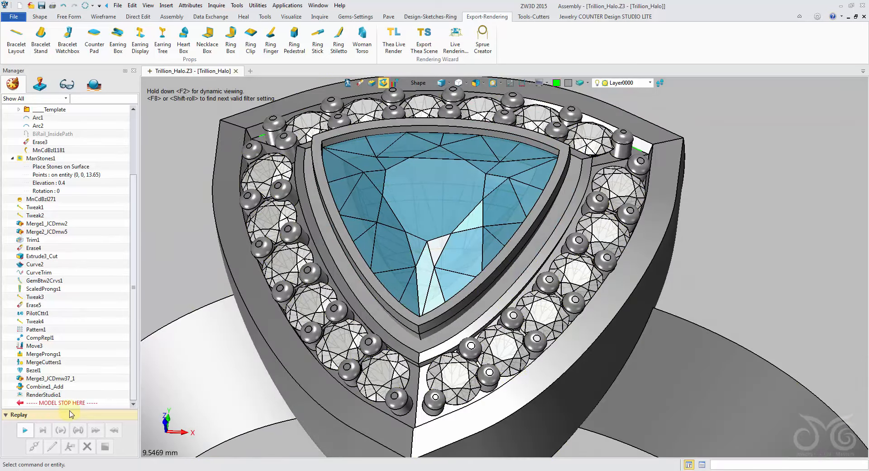
click(67, 404)
drag(66, 407, 72, 353)
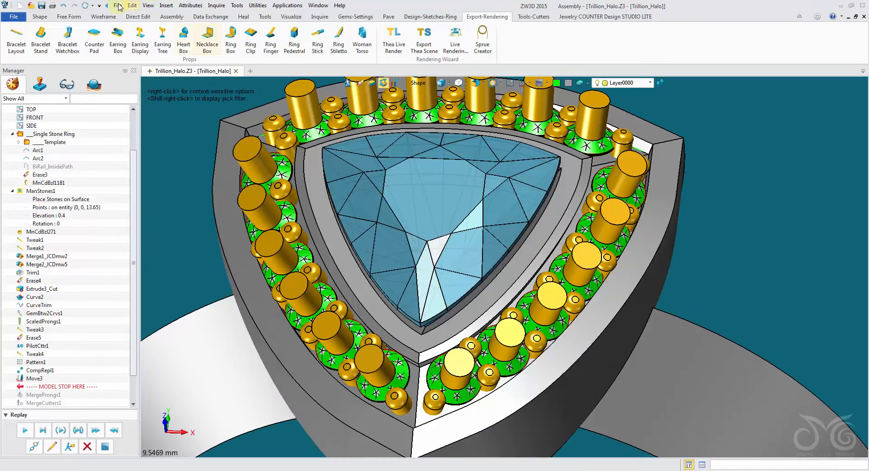
Pattern the single corner prong component circularly about the 0,0,1 axis with 3 instances to fill the other halo corners
click(40, 17)
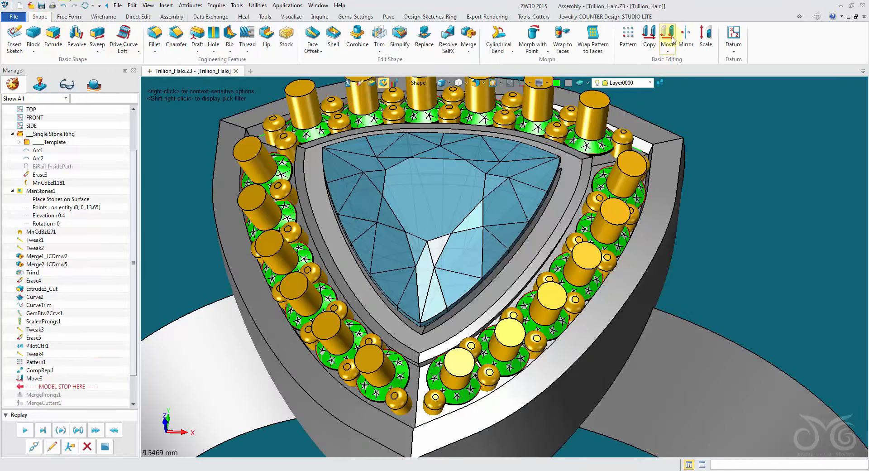
click(628, 36)
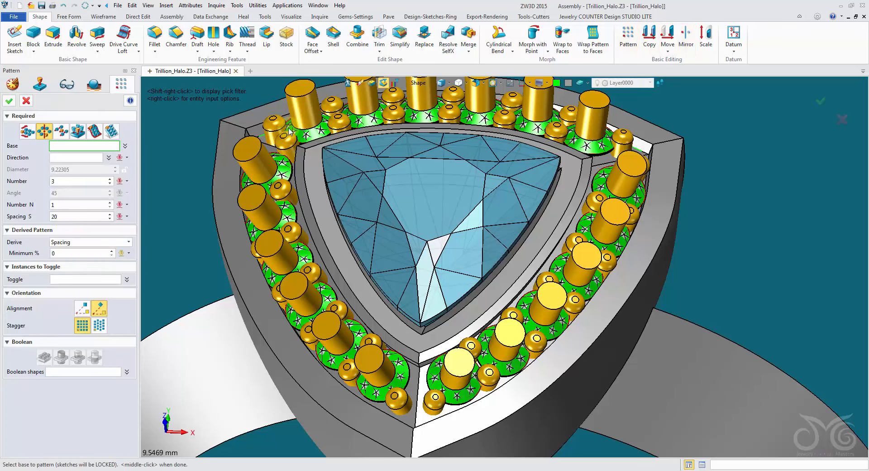
shift+right_click(444, 118)
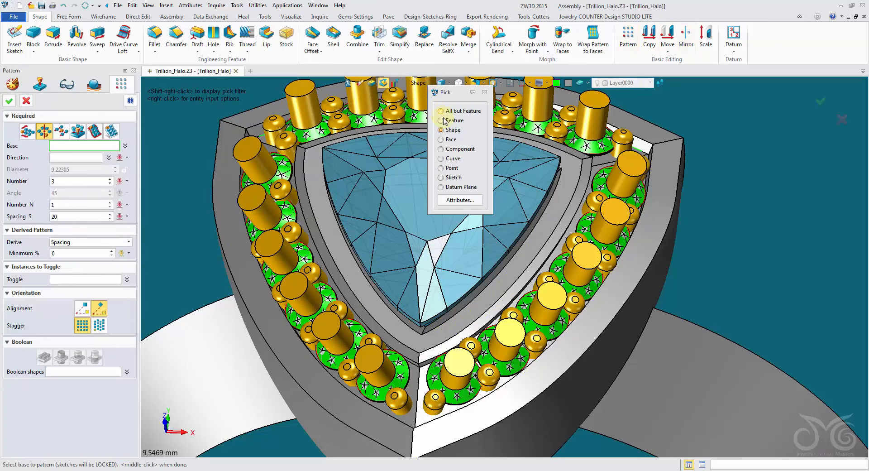
click(450, 149)
right_drag(448, 181, 344, 144)
click(330, 129)
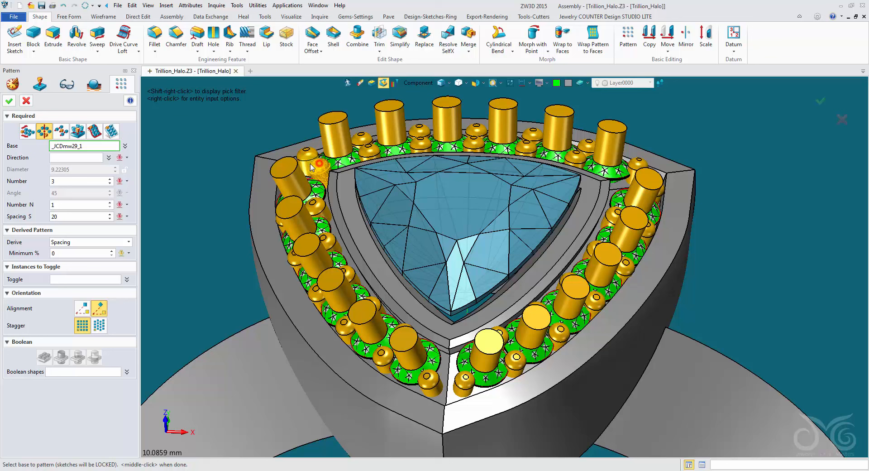
click(81, 160)
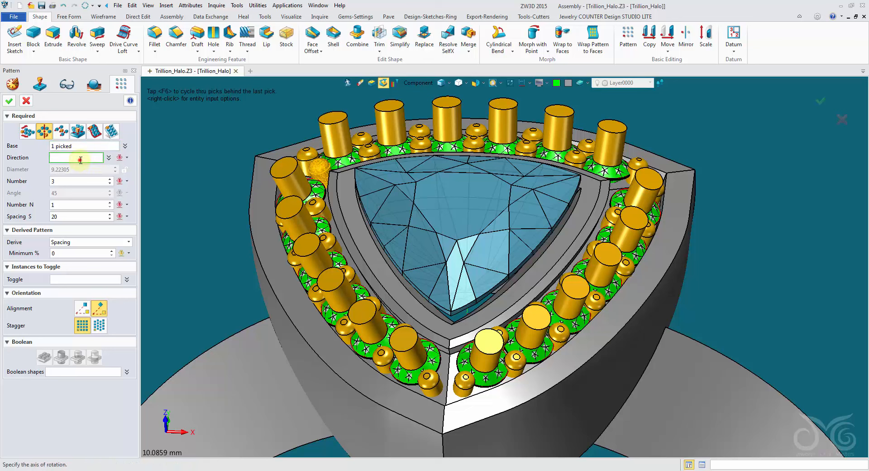
click(128, 158)
click(144, 190)
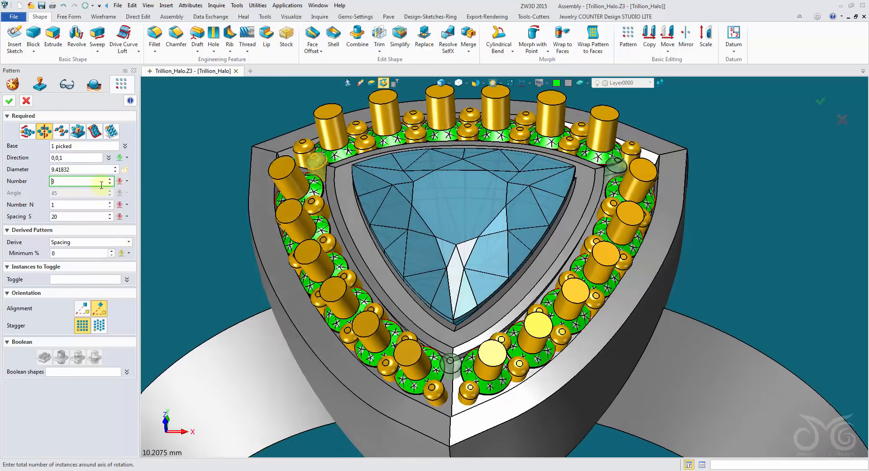
click(10, 101)
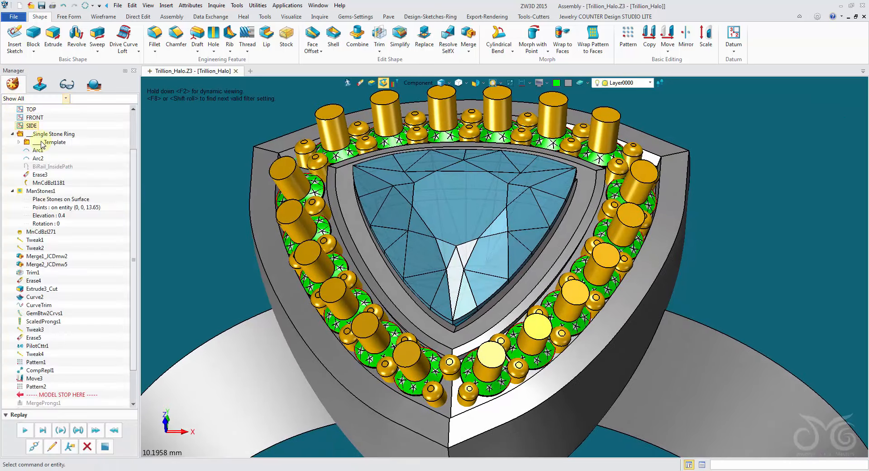
Redefine the halo prong merge to include the added corner prong component, and replay the remaining history
scroll(72, 374, down, 2)
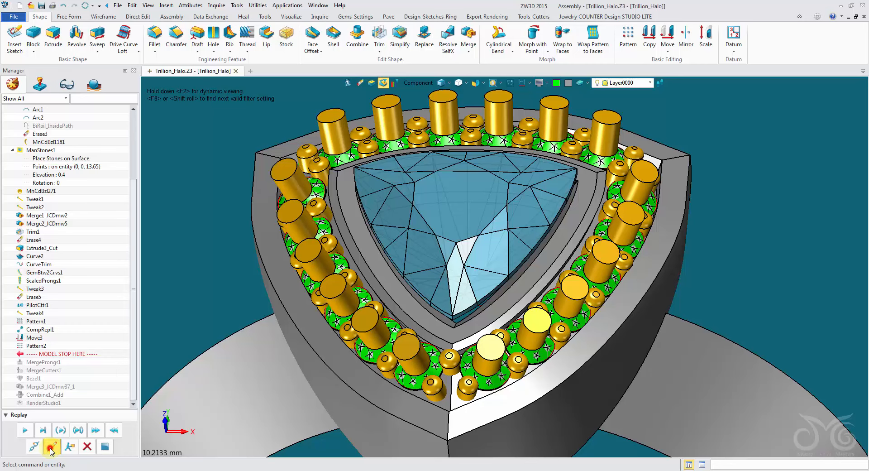
click(51, 446)
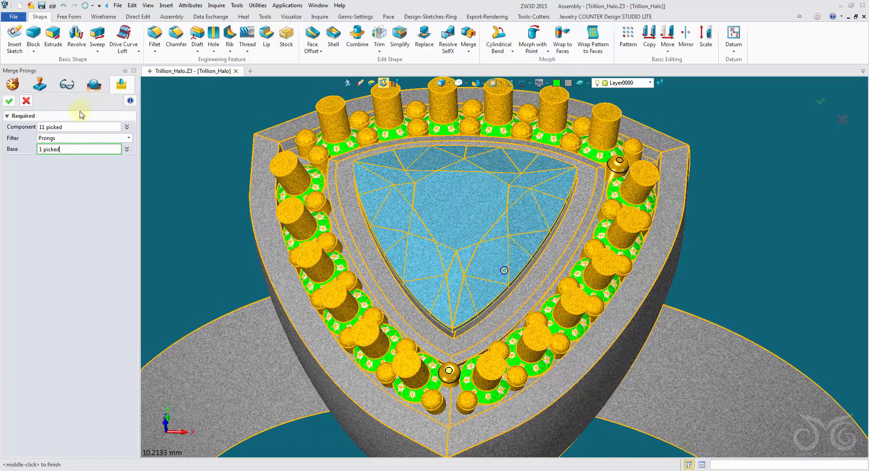
click(79, 127)
click(442, 375)
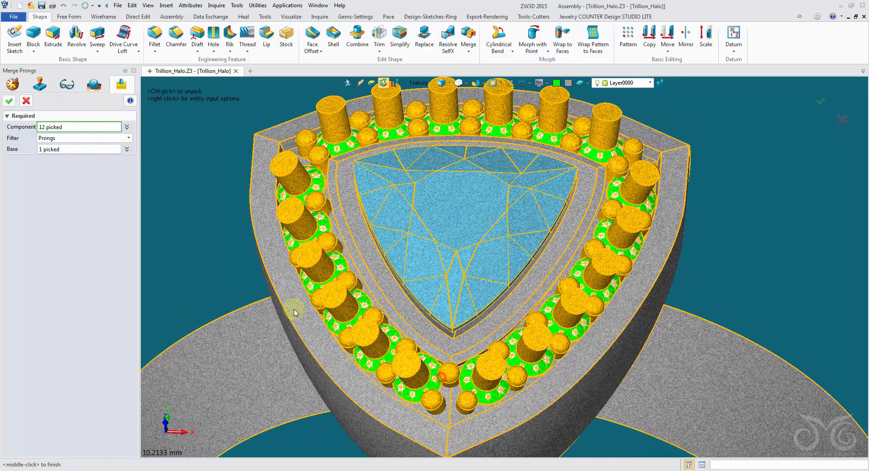
click(11, 101)
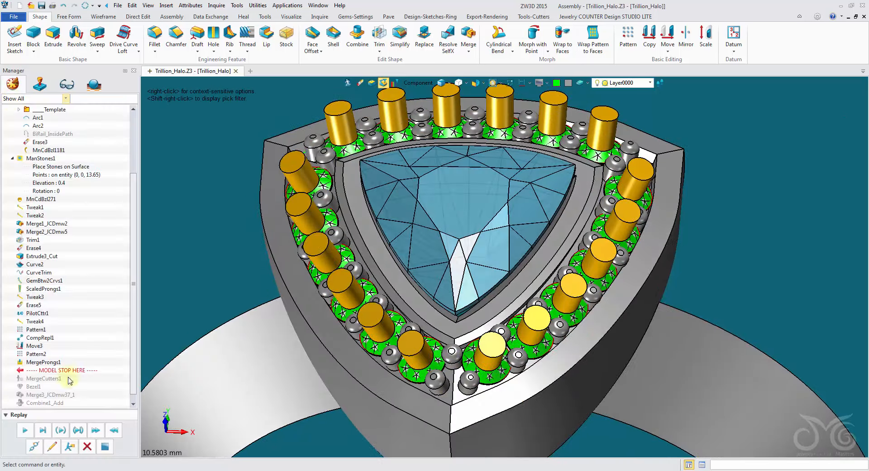
click(45, 432)
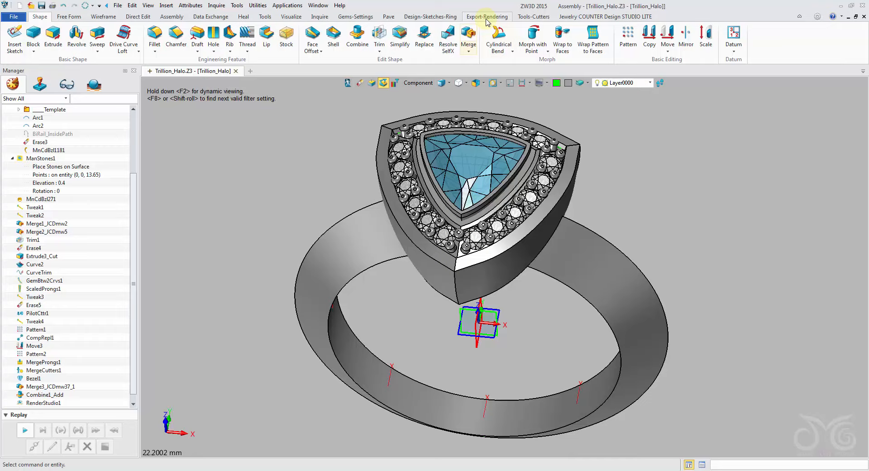
Preview the completed ring in Thea Live Render and close the render without saving an image
click(485, 16)
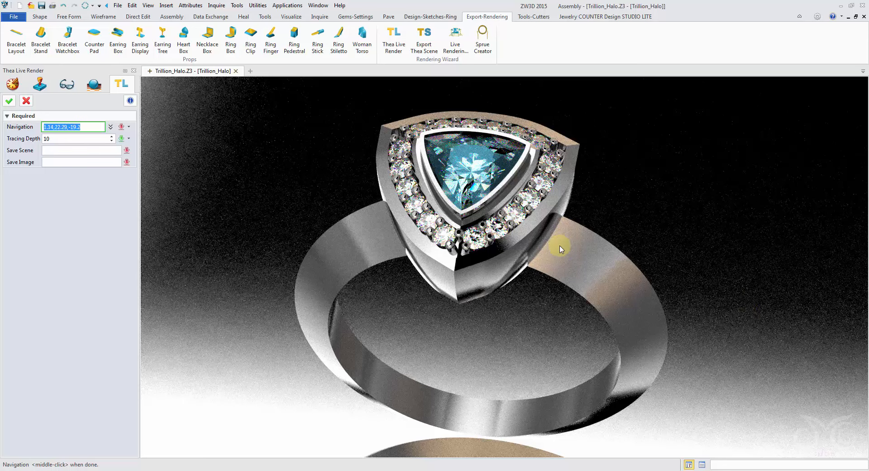
click(856, 17)
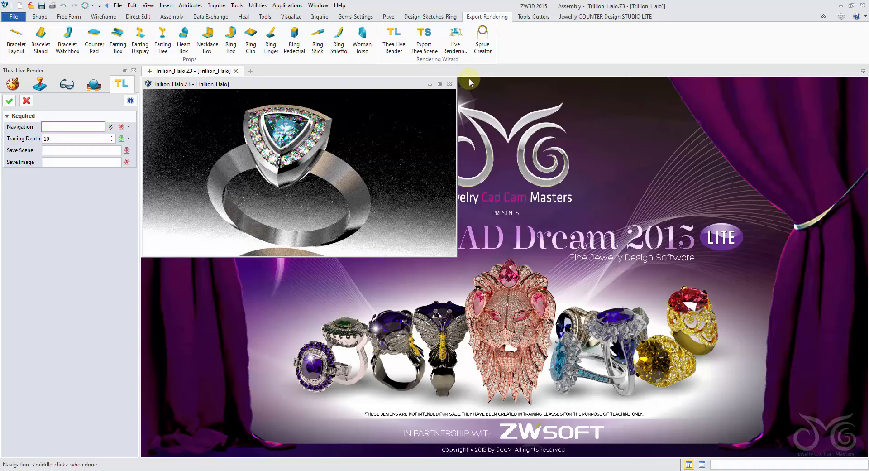
click(439, 84)
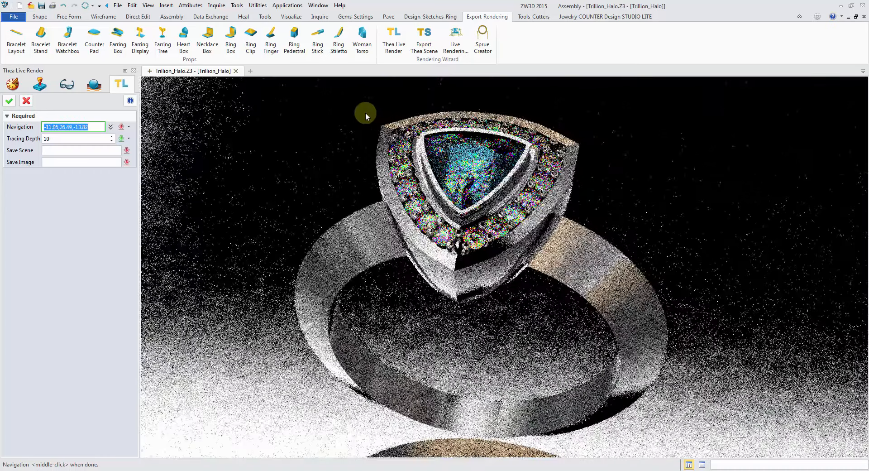
click(16, 102)
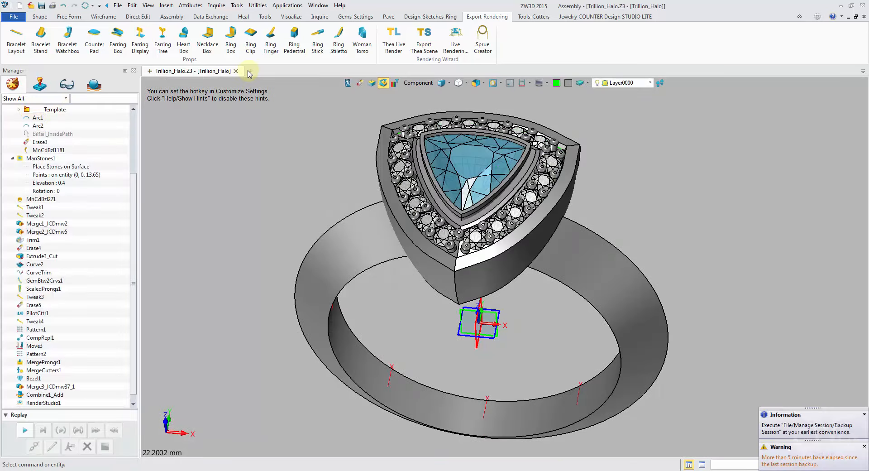
Create a new part file named 3_Stone_Halo from the BasicOpen_3_Stone template
click(250, 72)
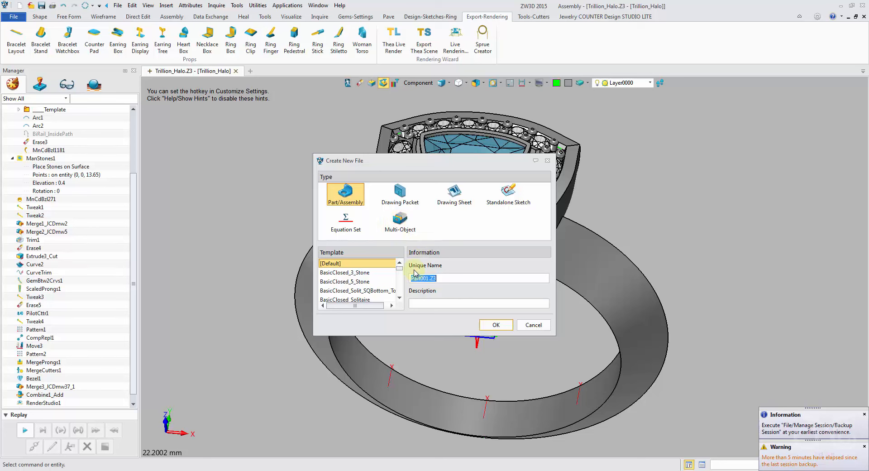
click(399, 298)
click(399, 298)
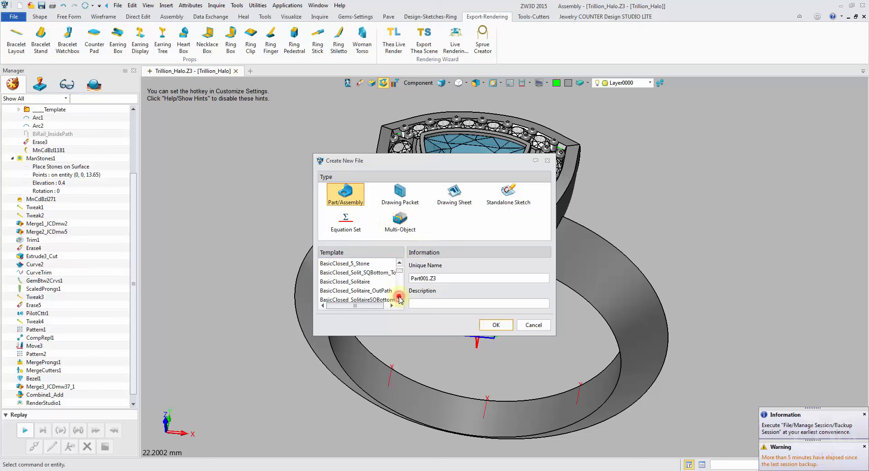
click(400, 298)
click(399, 297)
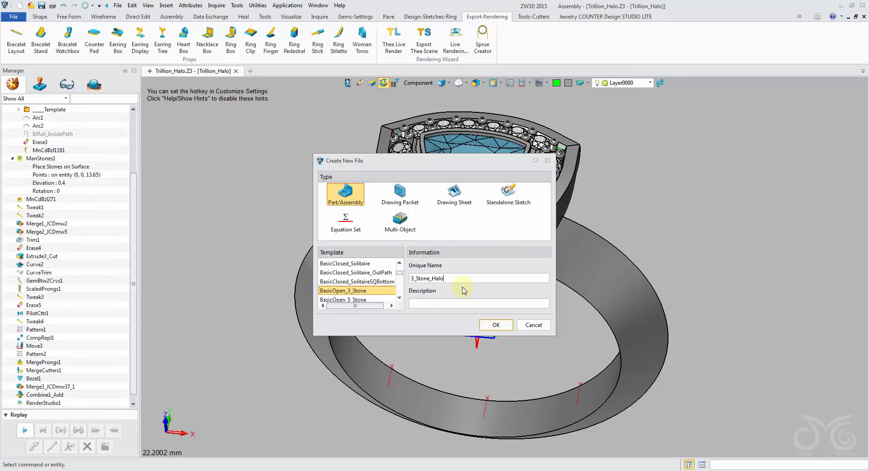
click(493, 325)
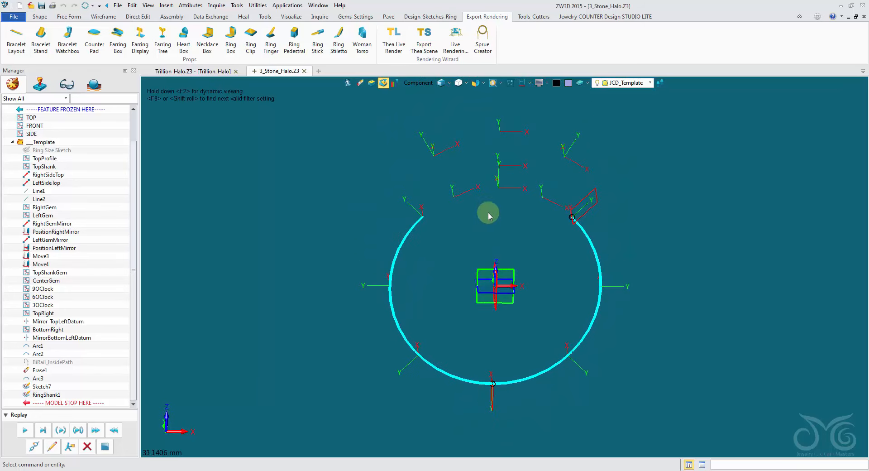
Collapse the __Template group in the model history and replay the history to its end
right_drag(489, 213, 407, 317)
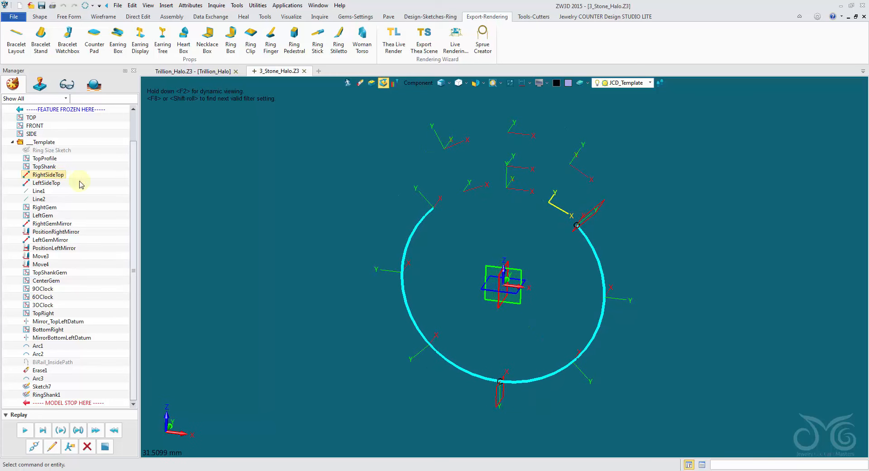
scroll(81, 183, up, 2)
click(12, 175)
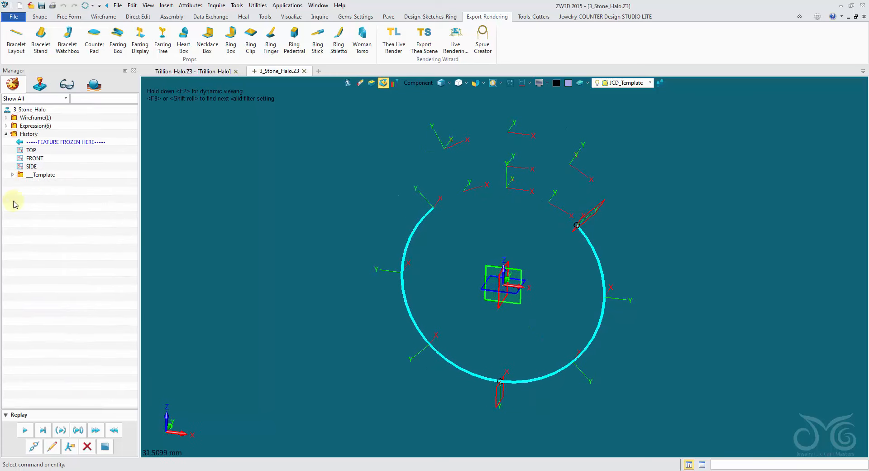
click(23, 431)
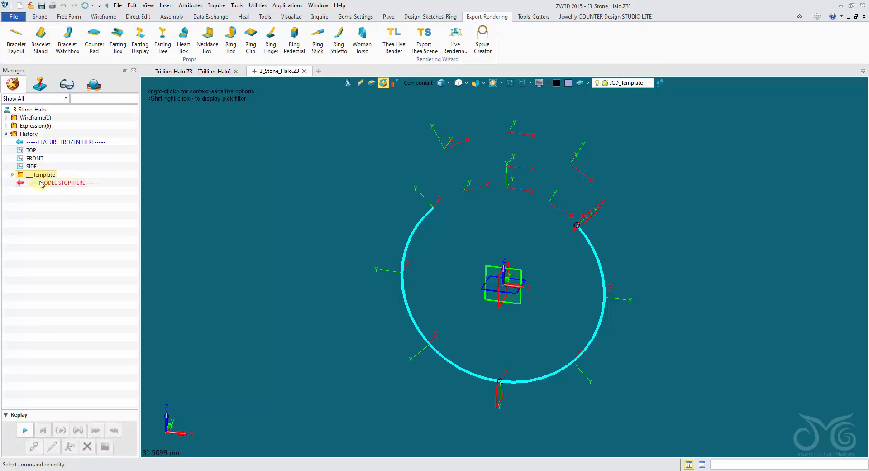
Replace the rectangular profile sketches at the upper end and base of the ring rail with the HalfRoundCF ring shank profile
click(425, 17)
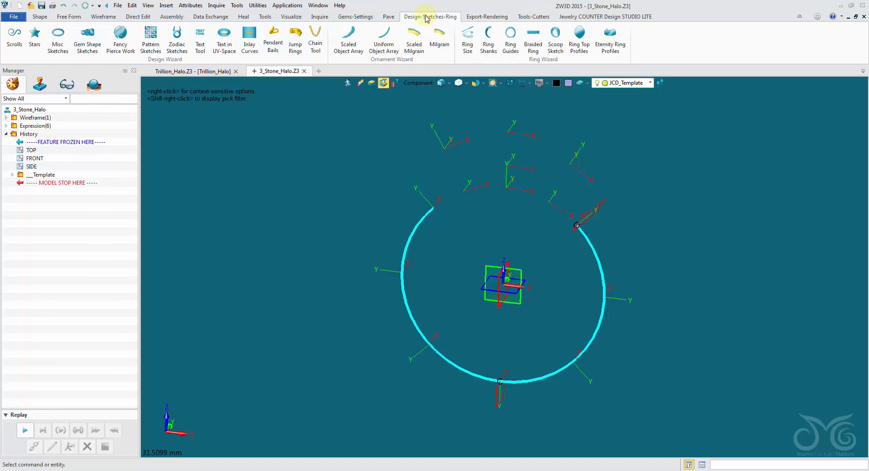
click(489, 48)
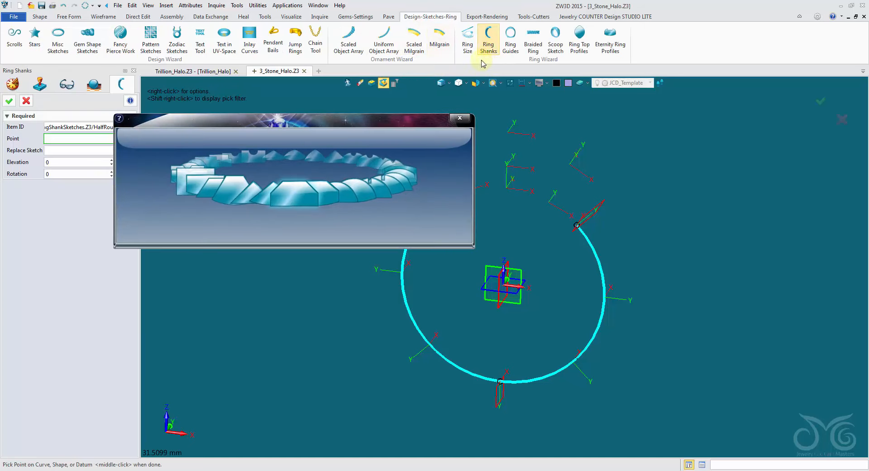
click(371, 204)
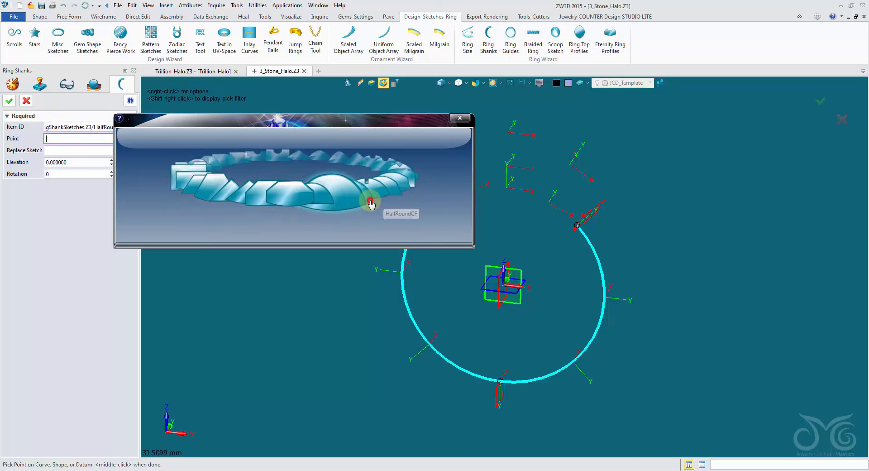
click(56, 152)
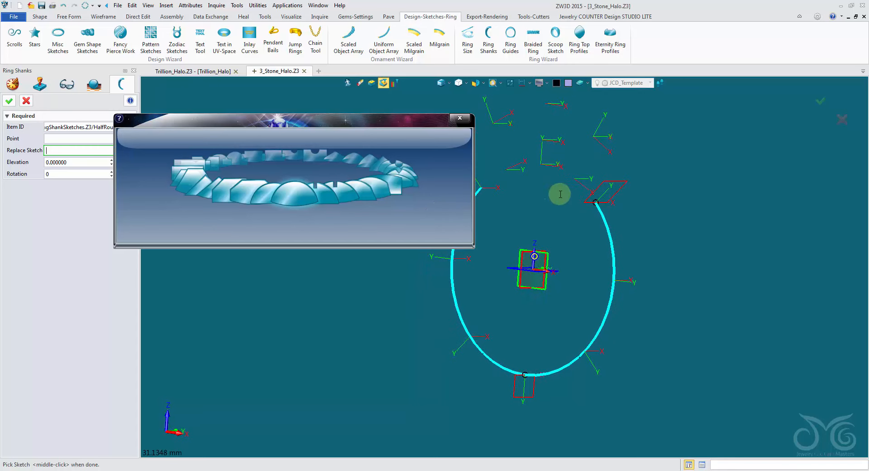
click(583, 190)
click(519, 394)
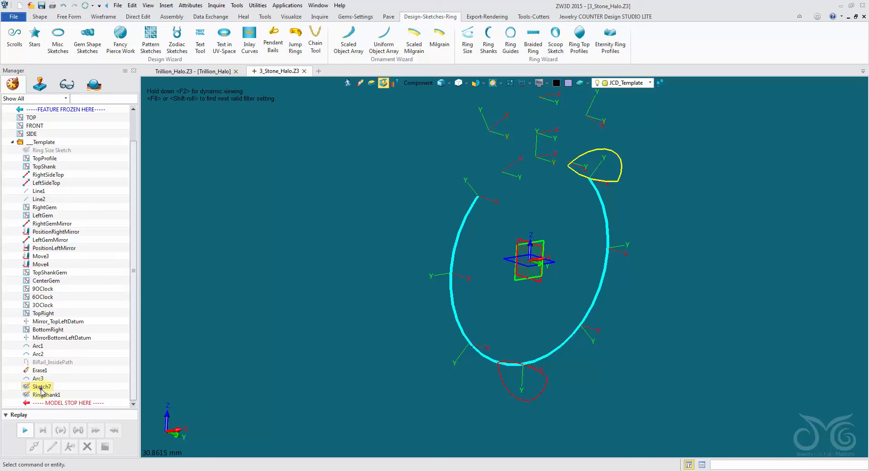
Show the dimensions of both shank profile sketches, Sketch7 and RingShank1
right_click(63, 389)
click(82, 400)
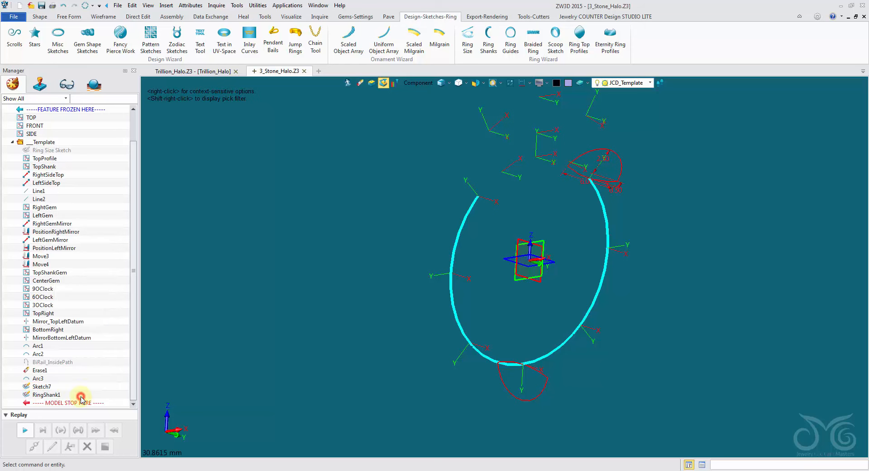
right_click(66, 397)
click(88, 400)
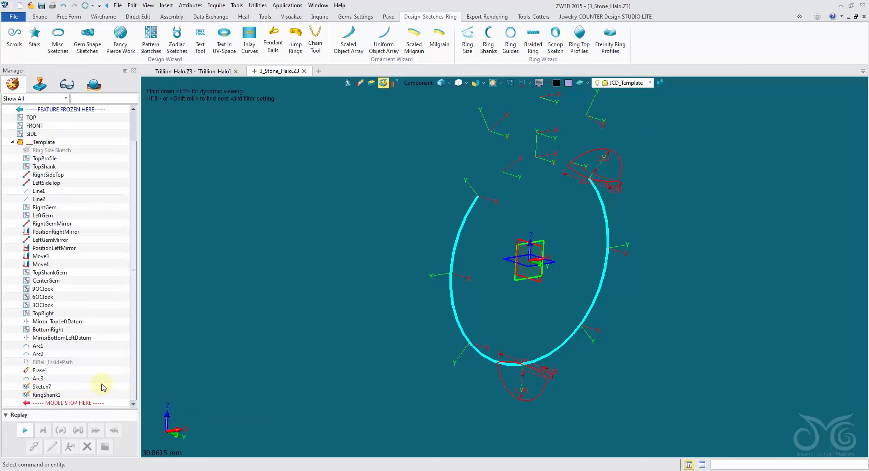
Restrict picking to dimensions and open the upper shank profile's width dimension for editing with Delay solve enabled
right_drag(267, 359, 384, 317)
scroll(461, 118, up, 2)
click(431, 83)
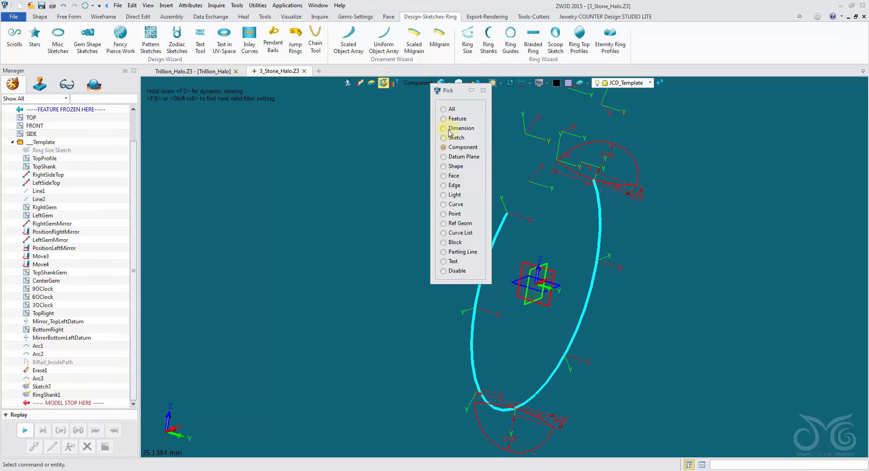
click(450, 128)
scroll(588, 235, up, 4)
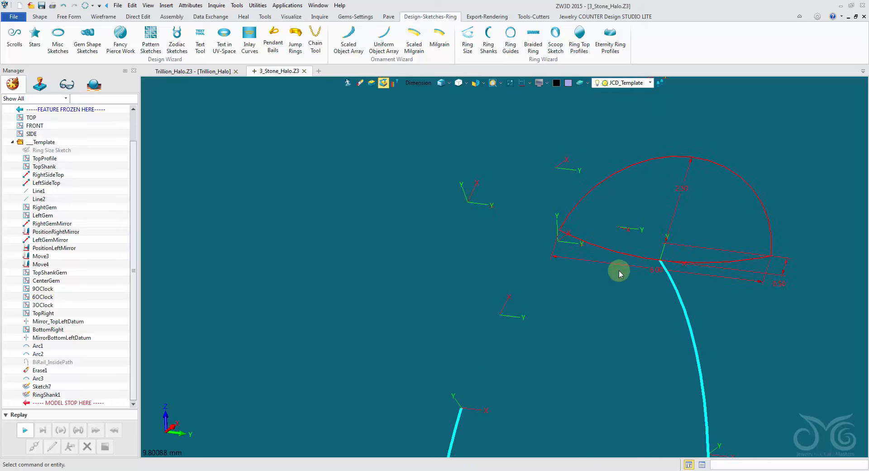
scroll(619, 273, up, 2)
right_click(638, 296)
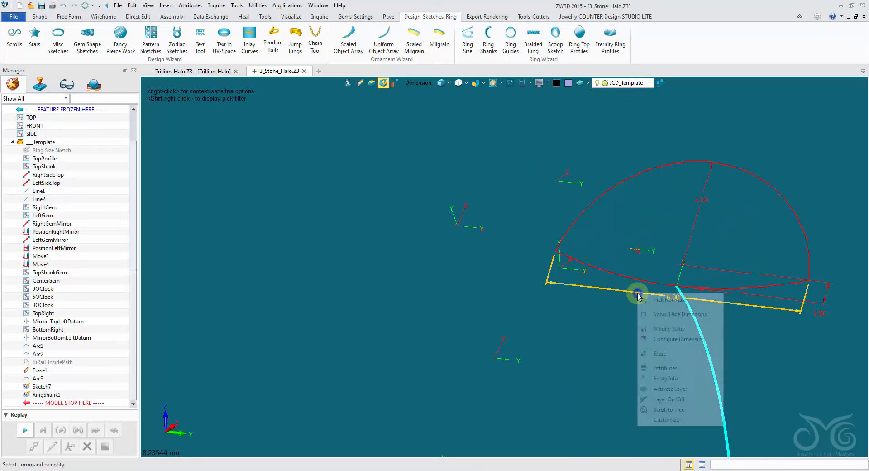
click(677, 329)
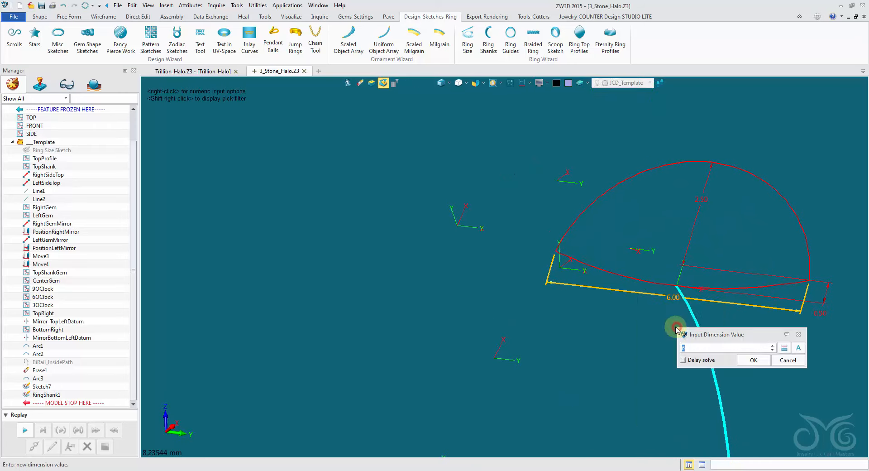
drag(677, 348, 665, 349)
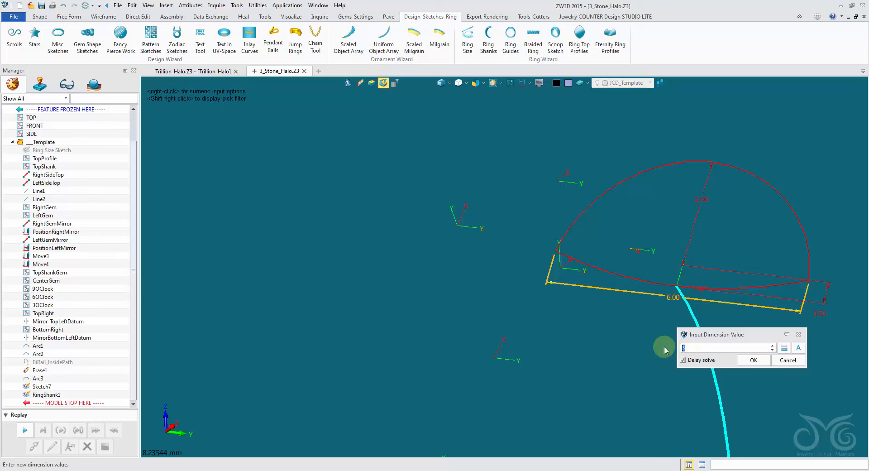
Set the shank's top end profile to a width of 4.5 mm and a height of 2.5 mm
click(750, 361)
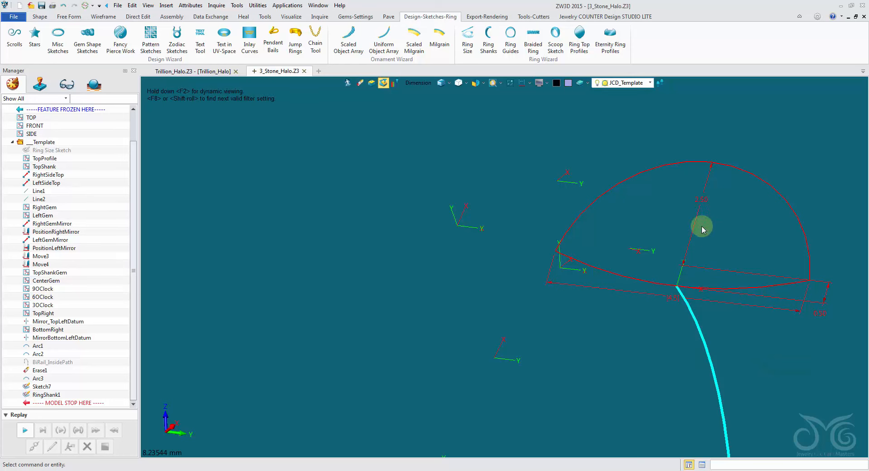
double_click(700, 205)
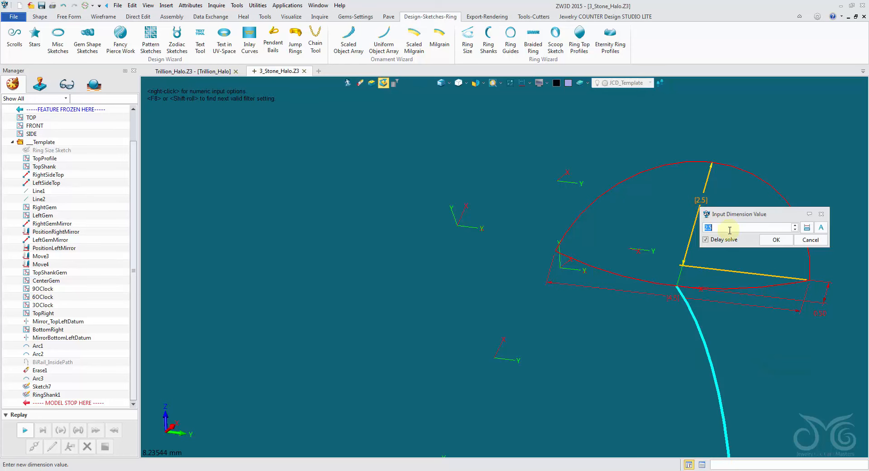
click(769, 242)
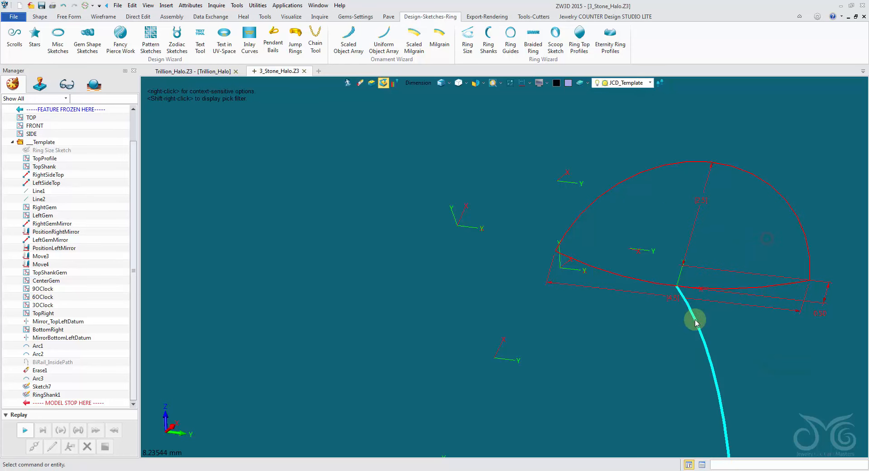
Resize the profile at the base of the shank, changing its width and setting its height to 1.5 mm, and regenerate the model
scroll(661, 342, down, 5)
middle_drag(630, 337, 606, 145)
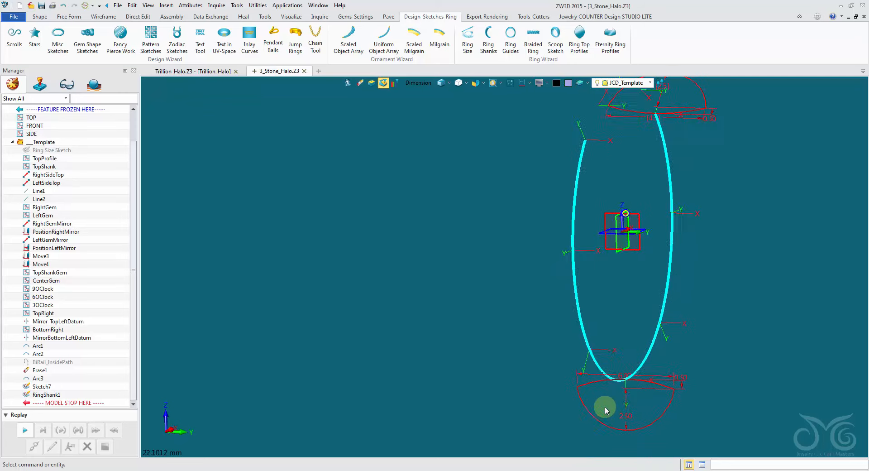
scroll(605, 406, up, 5)
scroll(643, 299, up, 3)
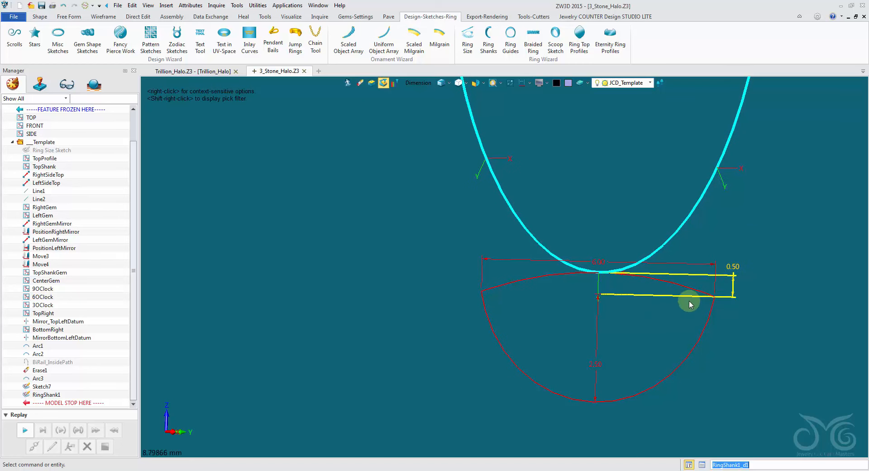
double_click(557, 263)
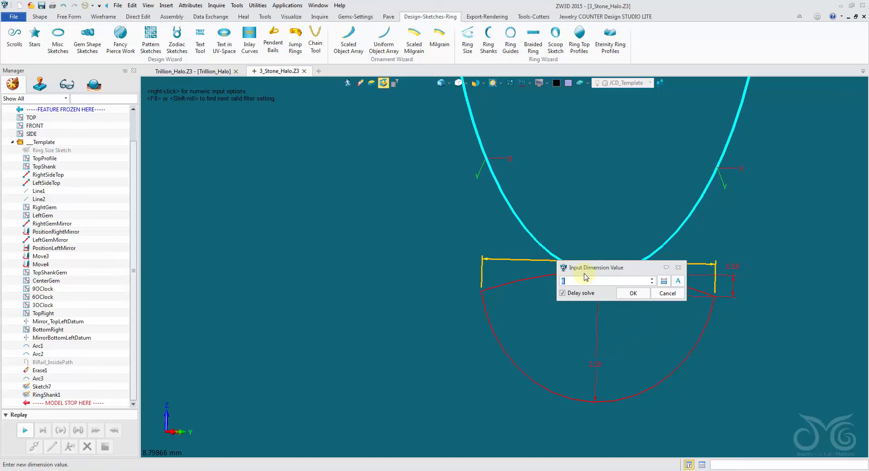
click(633, 297)
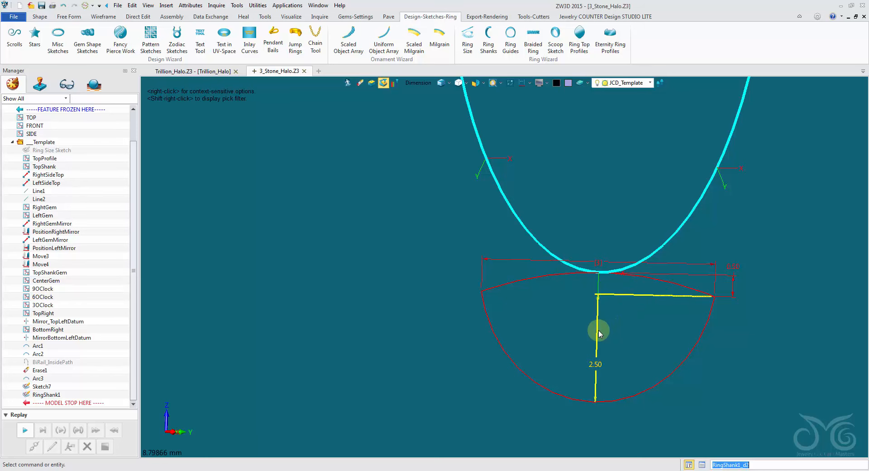
double_click(601, 329)
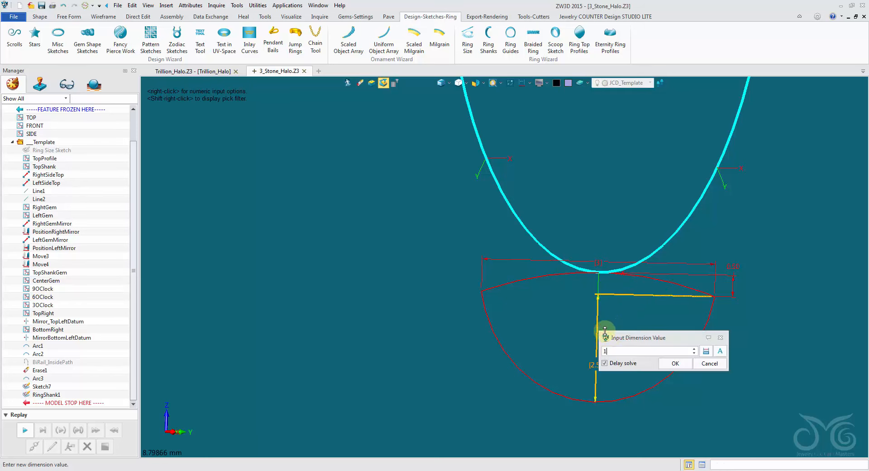
click(681, 364)
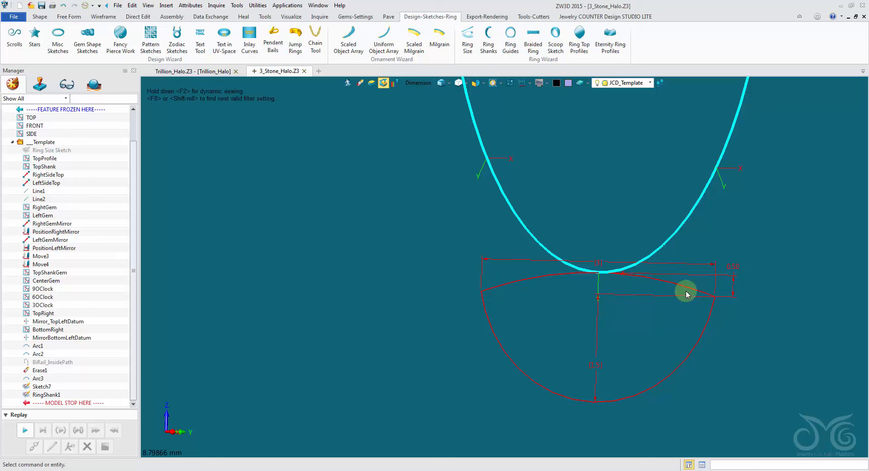
click(84, 7)
click(83, 6)
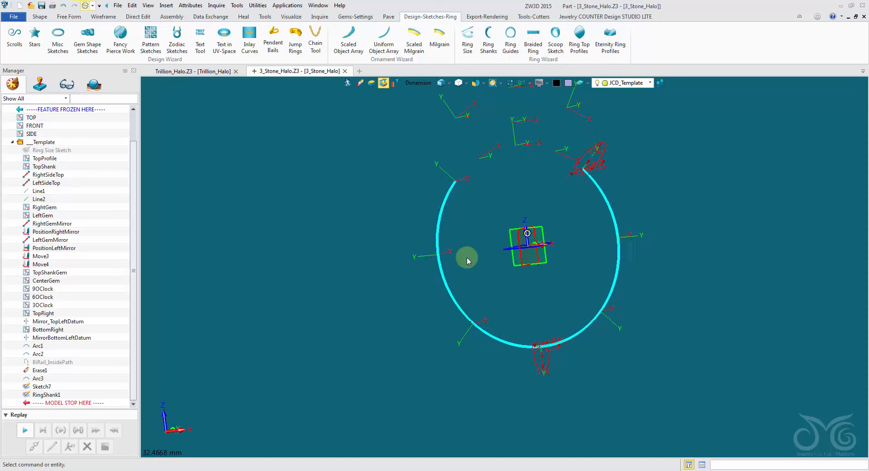
Mirror a copy of the shank's top end profile sketch across the SIDE plane to the other end of the ring path
click(40, 16)
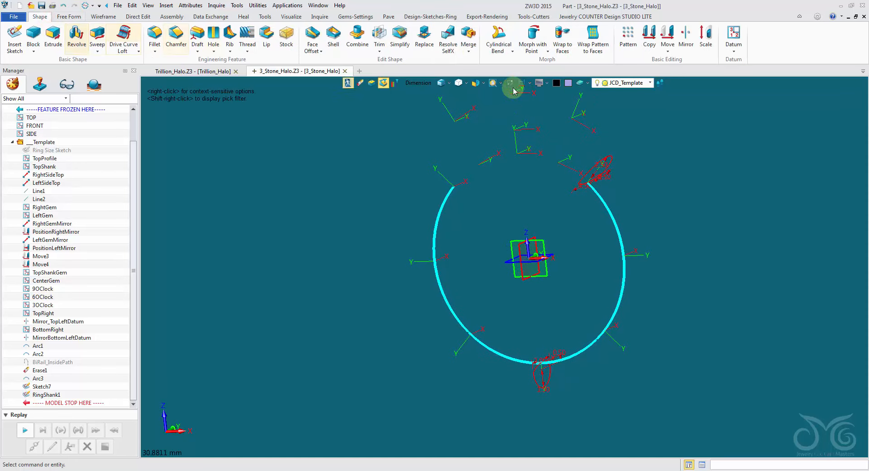
click(686, 39)
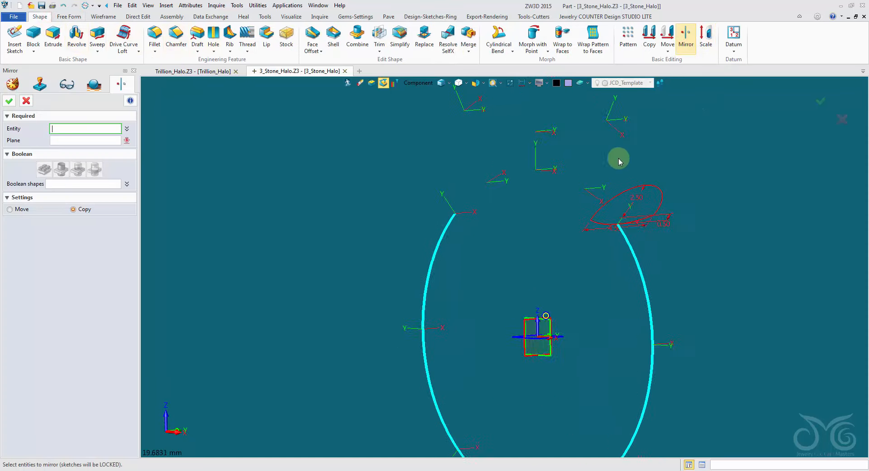
shift+right_click(410, 82)
click(441, 130)
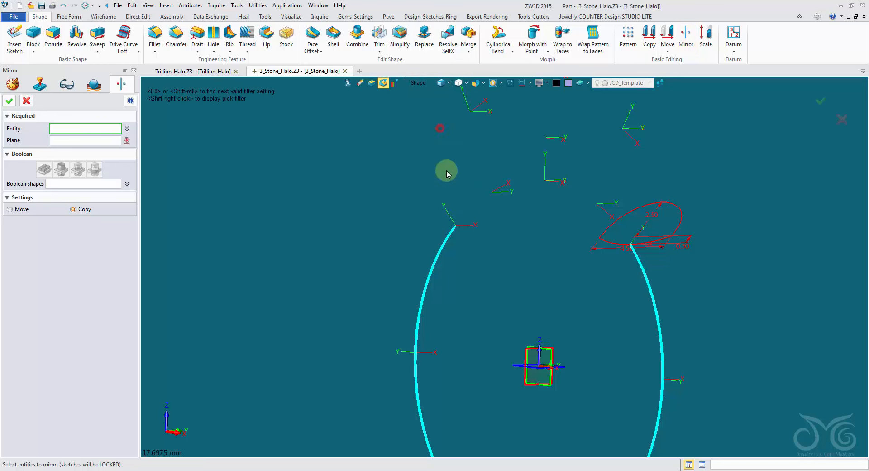
right_drag(582, 274, 632, 246)
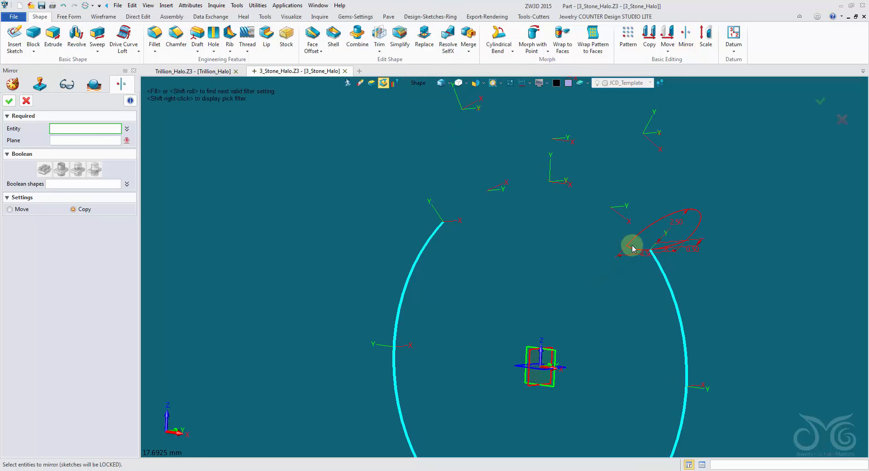
shift+right_click(417, 83)
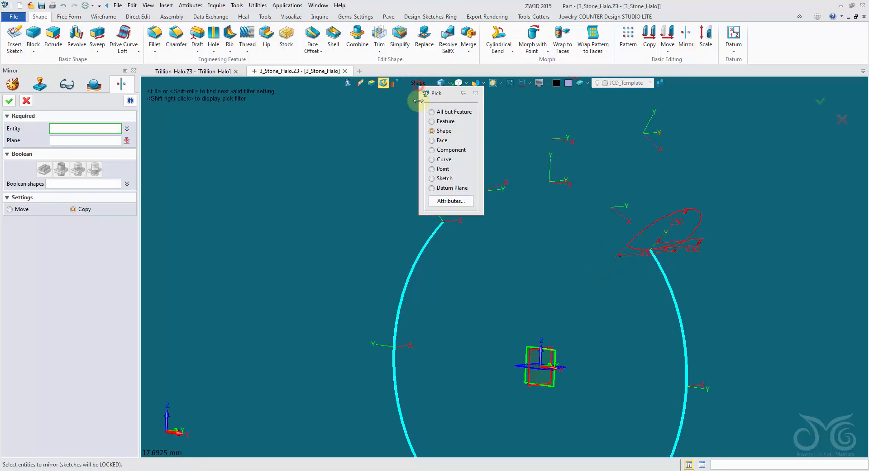
click(437, 178)
click(646, 227)
mouse_move(646, 227)
right_down()
mouse_move(496, 232)
mouse_move(376, 194)
right_up()
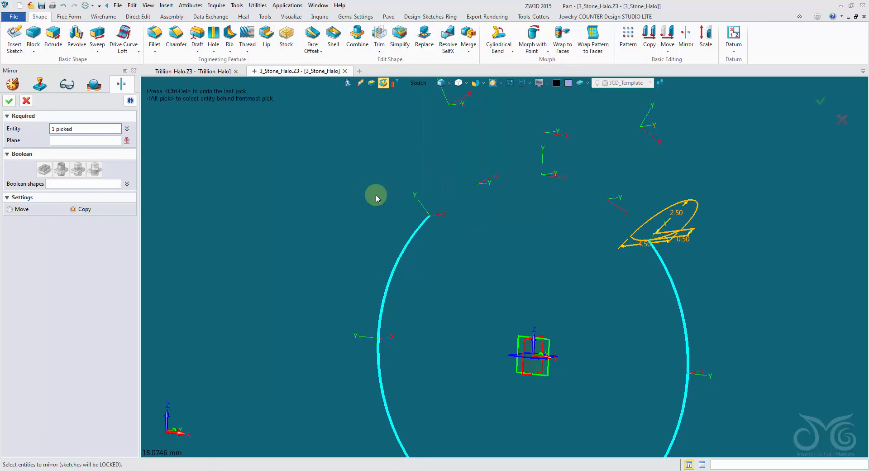
click(110, 140)
right_drag(272, 266, 521, 374)
click(521, 366)
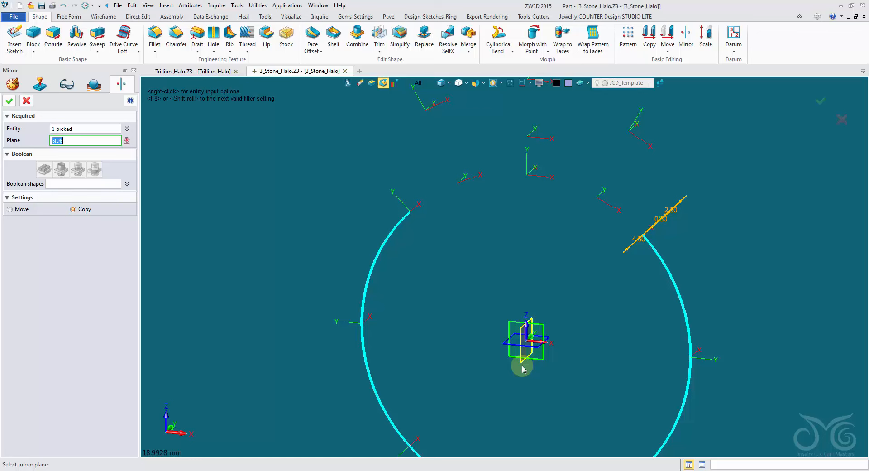
click(9, 101)
right_drag(357, 240, 567, 390)
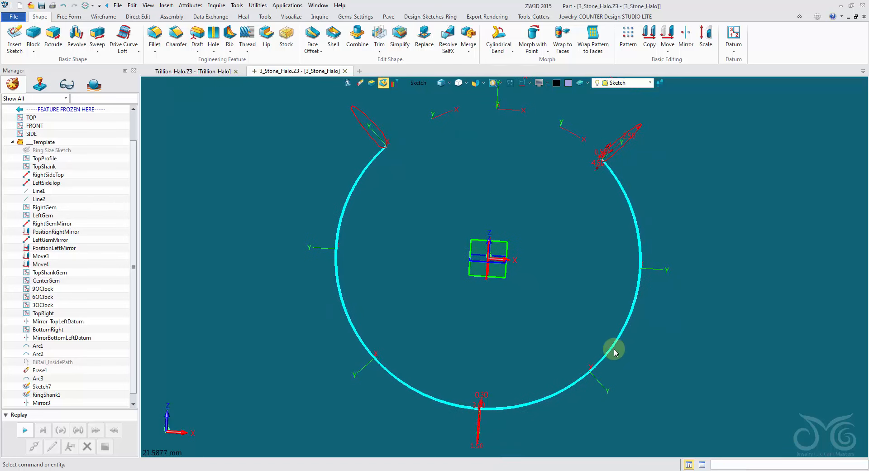
Begin a Drive Curve Loft using the open ring arc as the drive curve
click(354, 108)
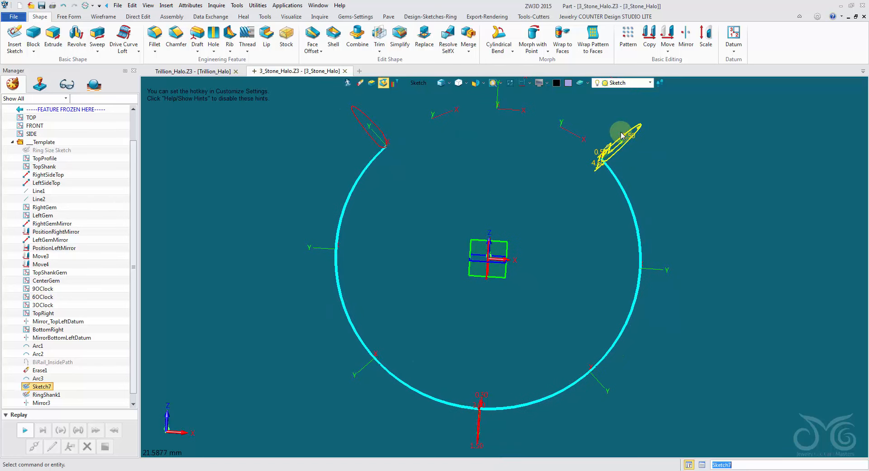
click(123, 35)
click(420, 82)
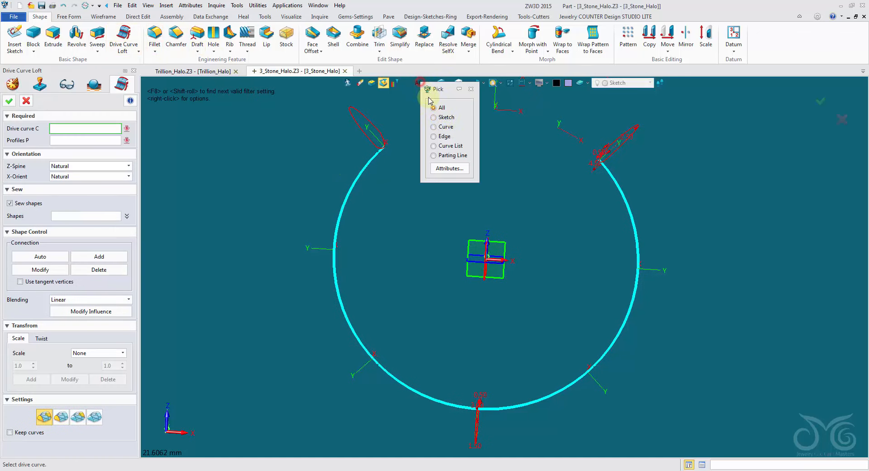
click(444, 129)
click(374, 156)
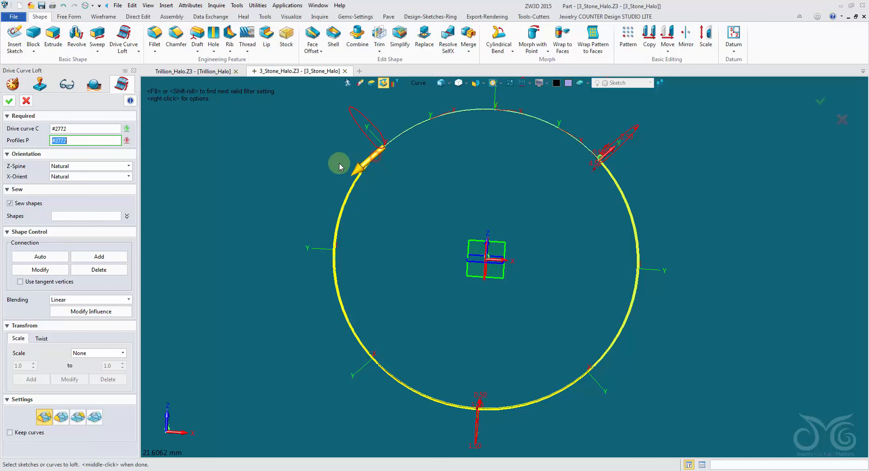
Loft the ring shank through the mirrored end, base and original end profile sketches, and save the file
click(424, 83)
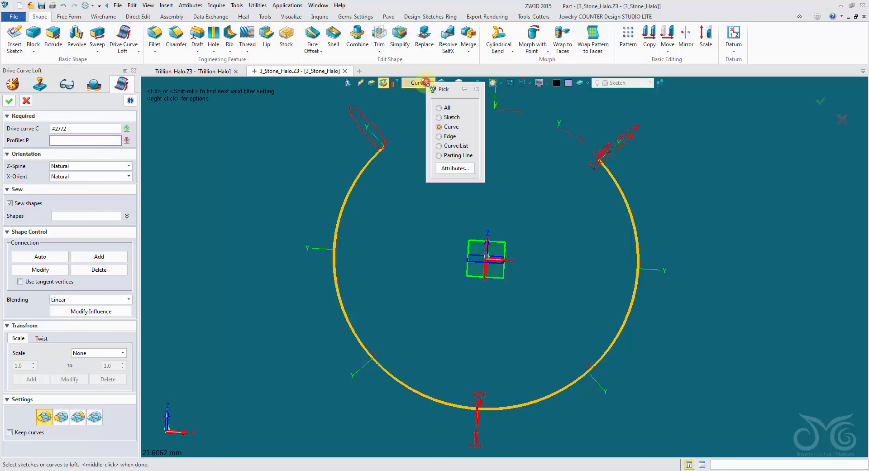
click(452, 117)
click(361, 151)
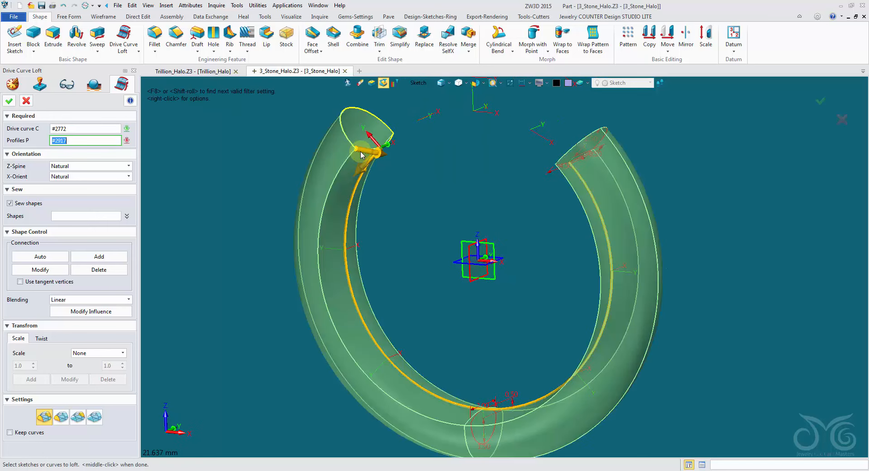
click(488, 394)
right_drag(524, 254, 558, 145)
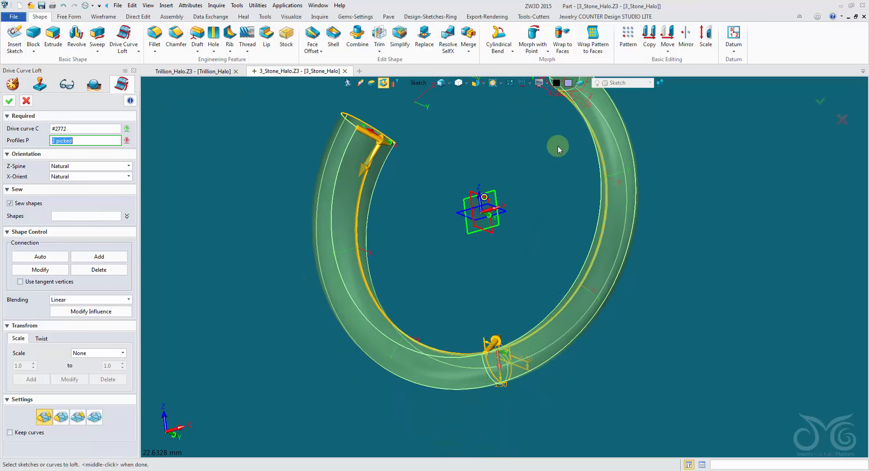
right_drag(548, 116, 550, 169)
click(557, 162)
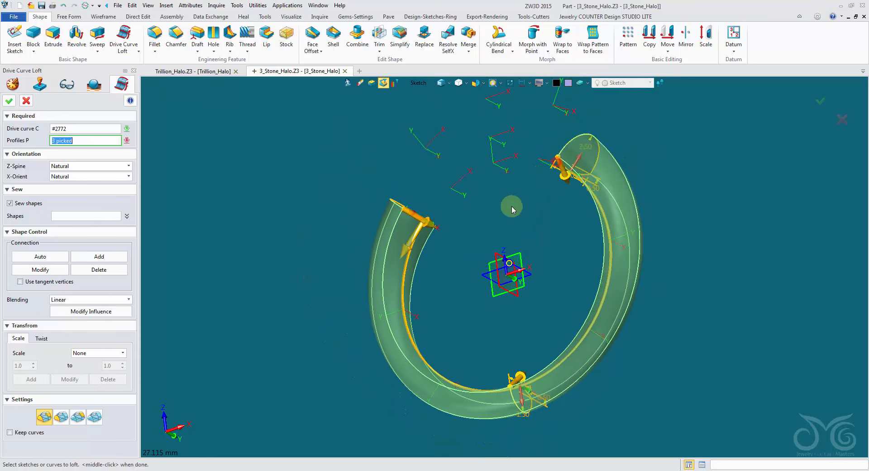
right_drag(469, 267, 257, 335)
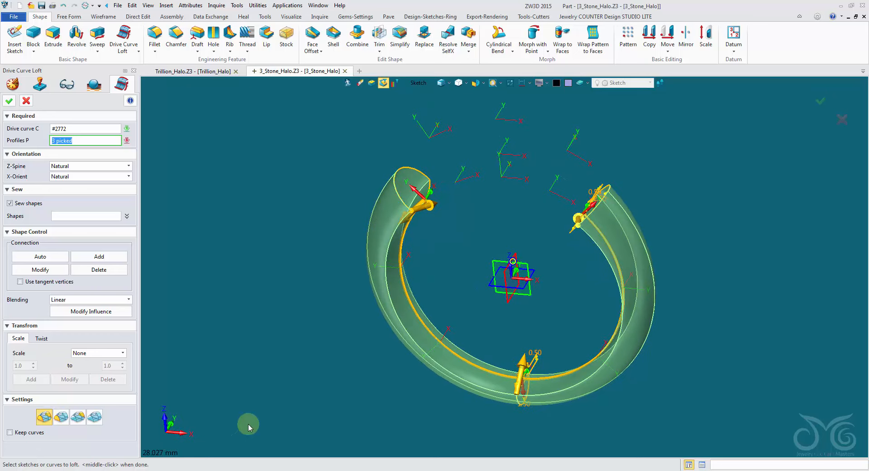
right_drag(249, 427, 248, 414)
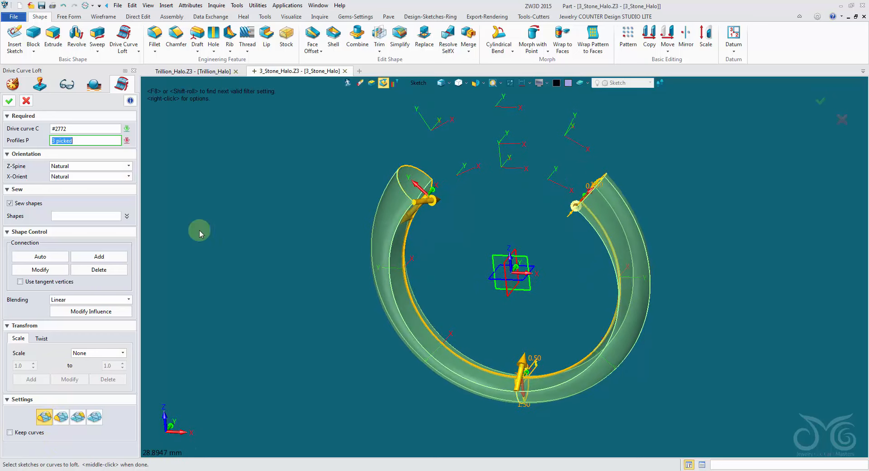
click(9, 102)
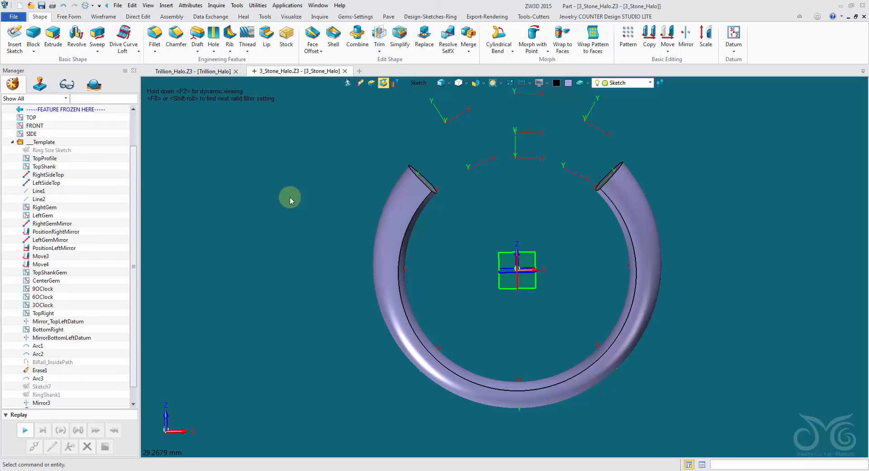
click(41, 5)
Start placing stones and set up a round faceted gemstone with a length of 6.5 mm and the material Emerald
click(507, 301)
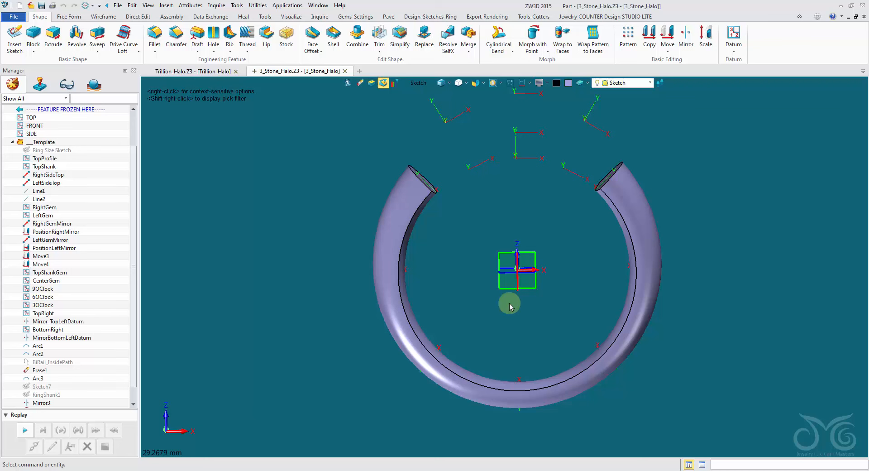
right_drag(509, 303, 503, 237)
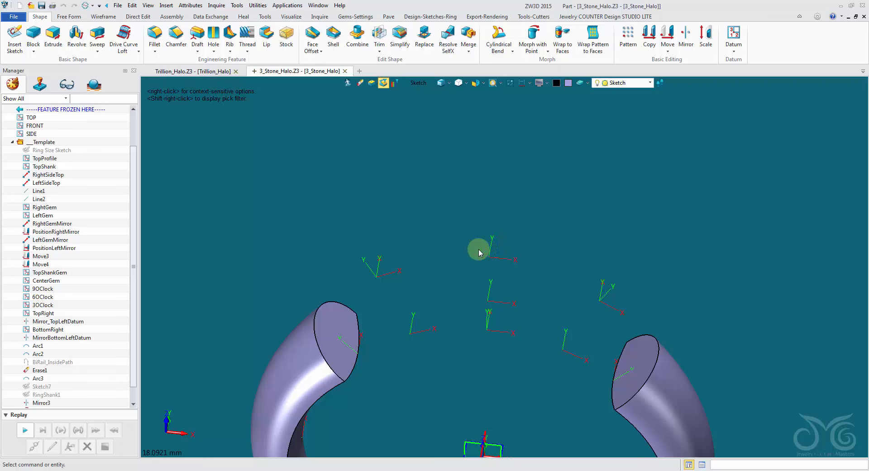
right_drag(604, 299, 695, 149)
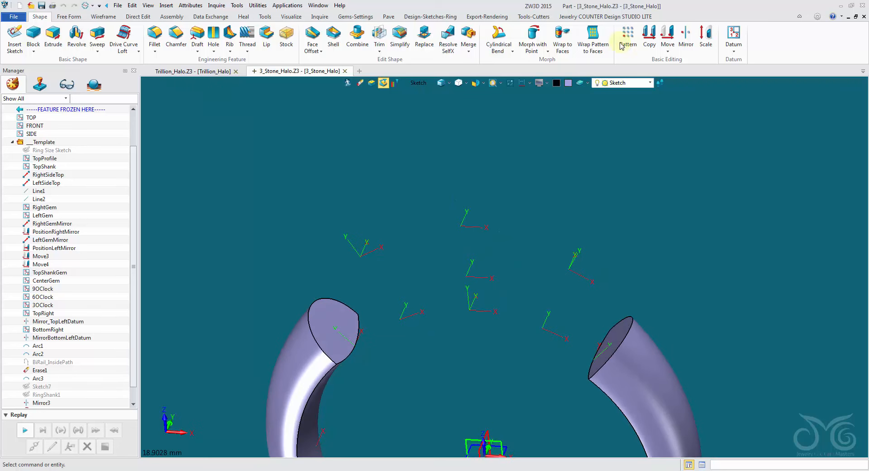
click(345, 18)
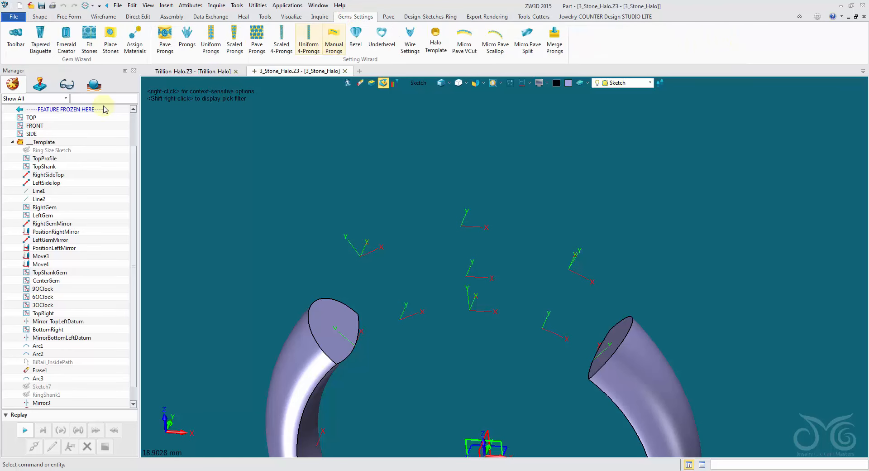
click(111, 37)
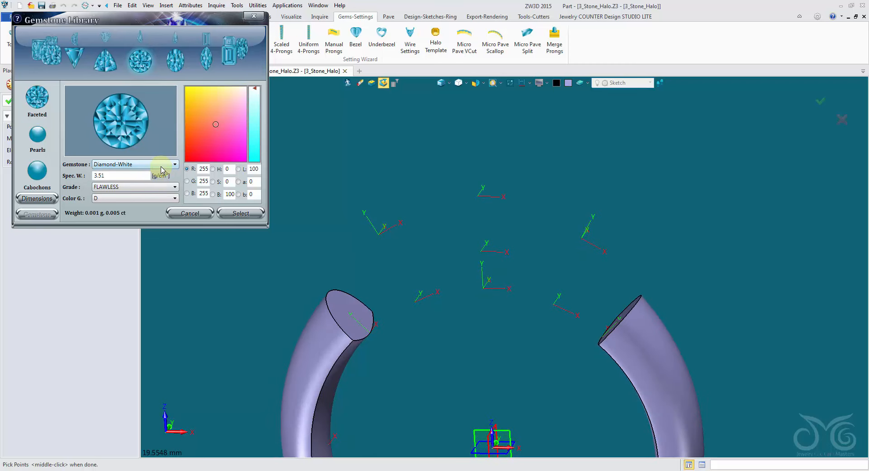
click(43, 199)
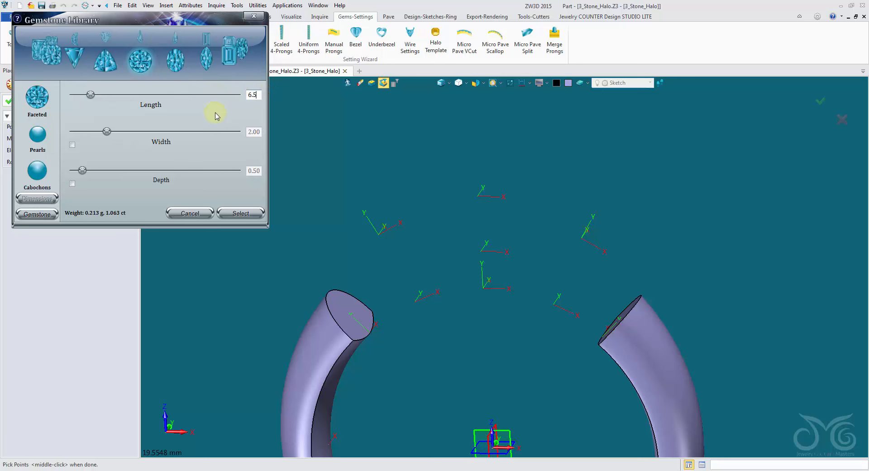
click(38, 215)
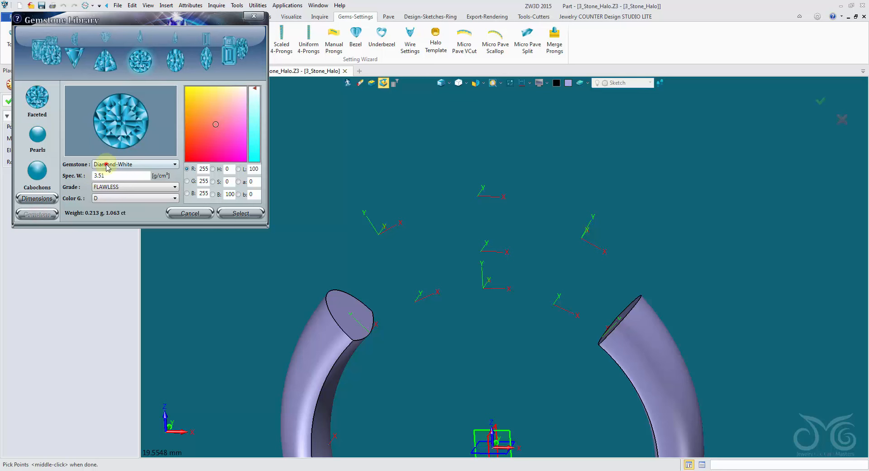
click(107, 165)
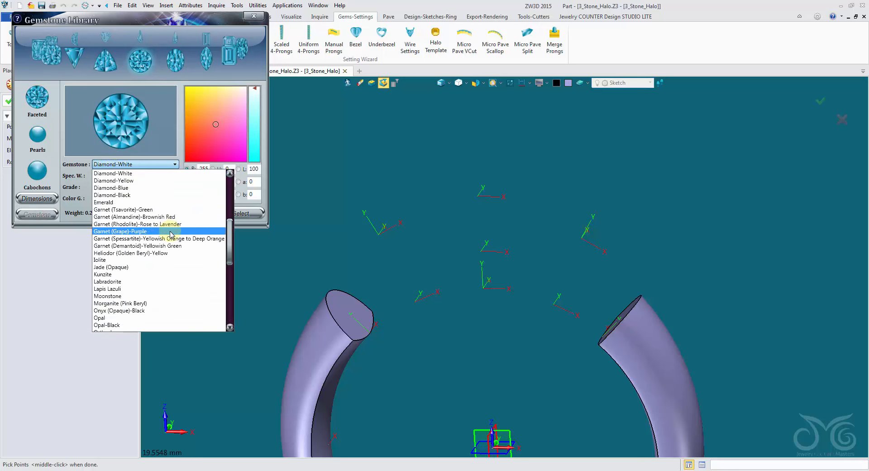
click(172, 201)
Place the round emerald on the uppermost center gem datum above the shank opening, keeping Emerald as its gemstone type
right_drag(448, 168, 448, 185)
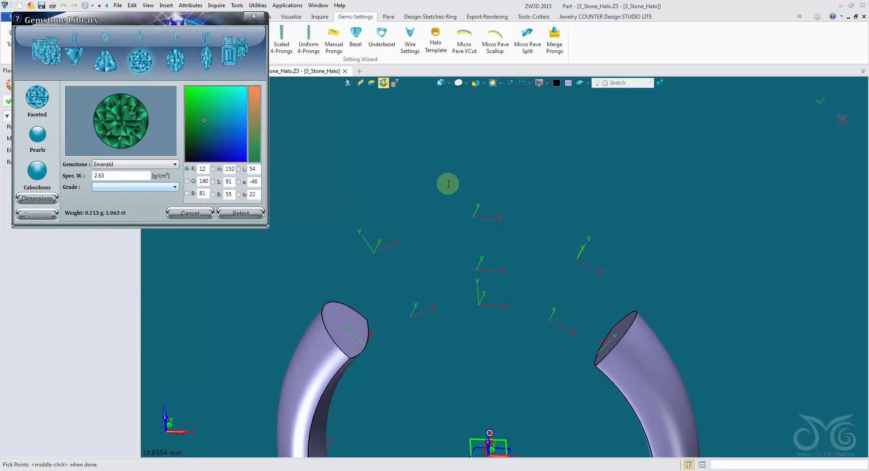
click(474, 214)
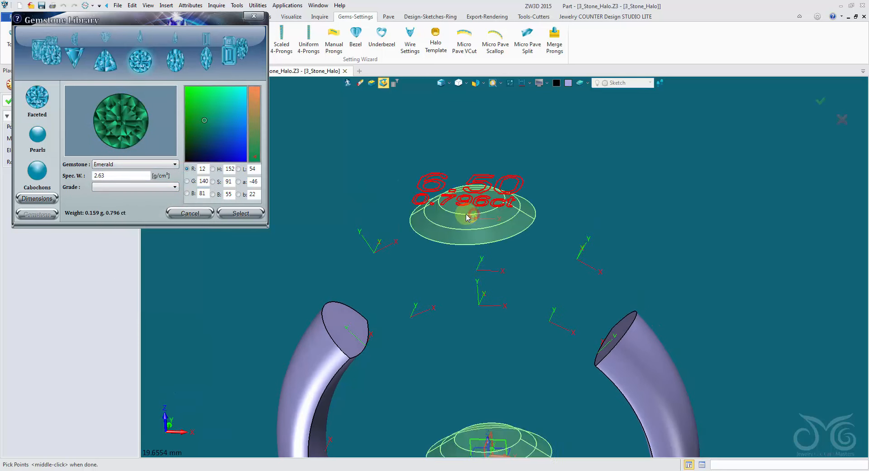
right_drag(527, 234, 508, 228)
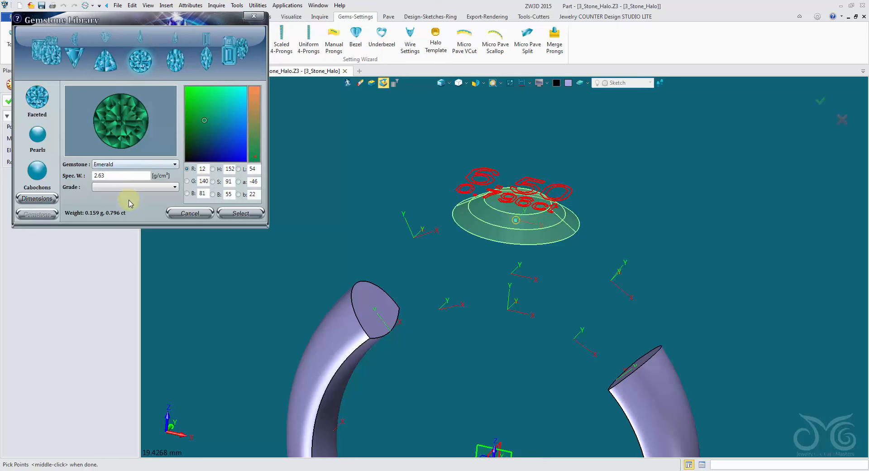
click(133, 165)
scroll(135, 198, up, 1)
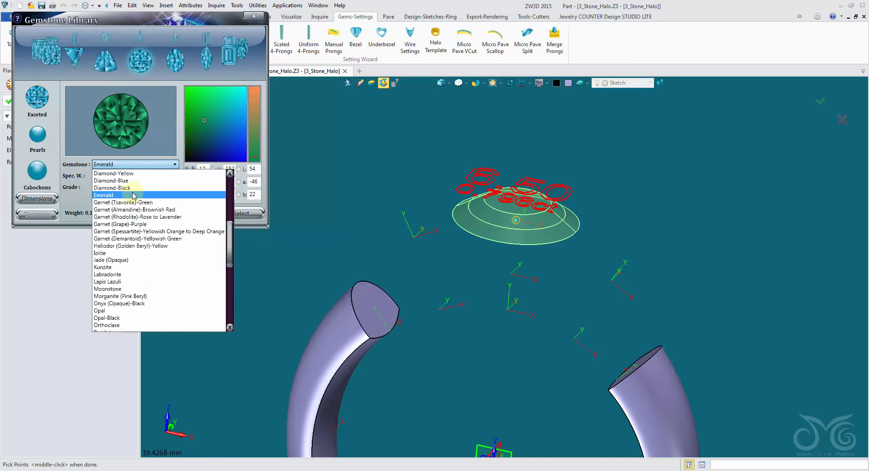
click(132, 195)
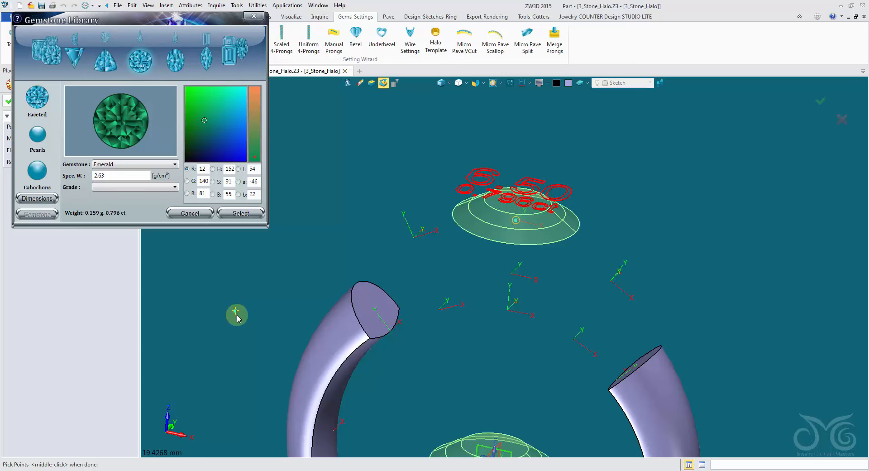
Set the stone length to 4 mm, place a second emerald on the right-hand side gem datum, and create both stones
middle_drag(238, 308, 239, 234)
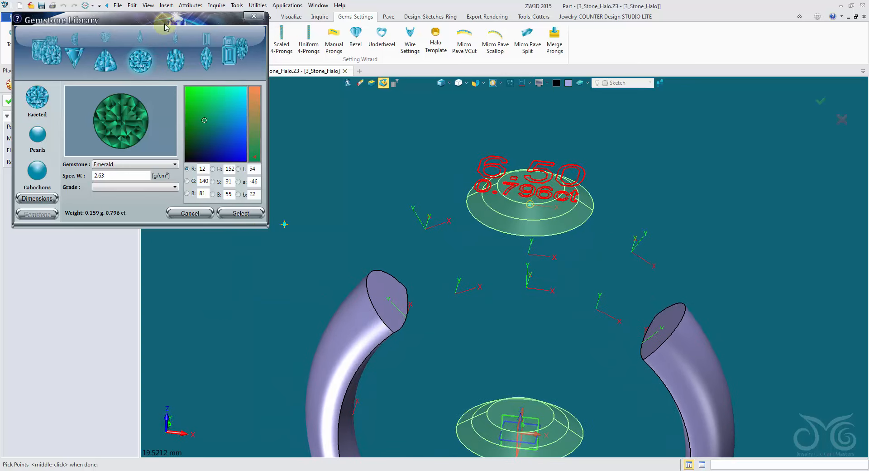
drag(165, 24, 192, 22)
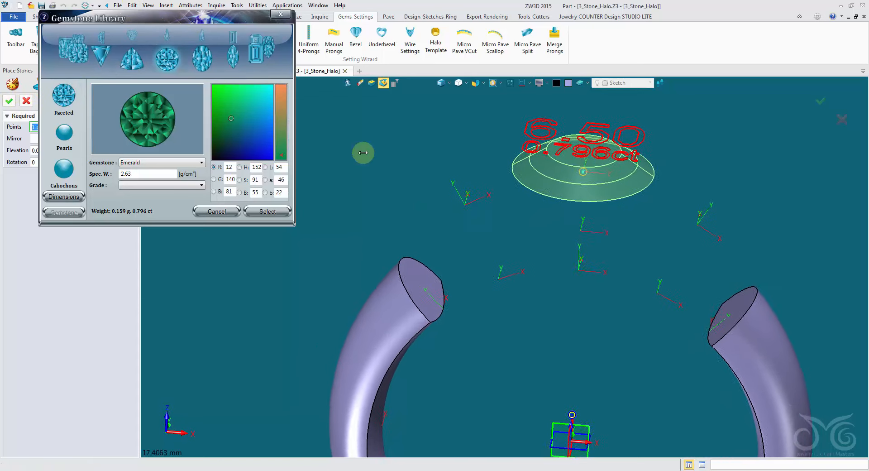
click(63, 198)
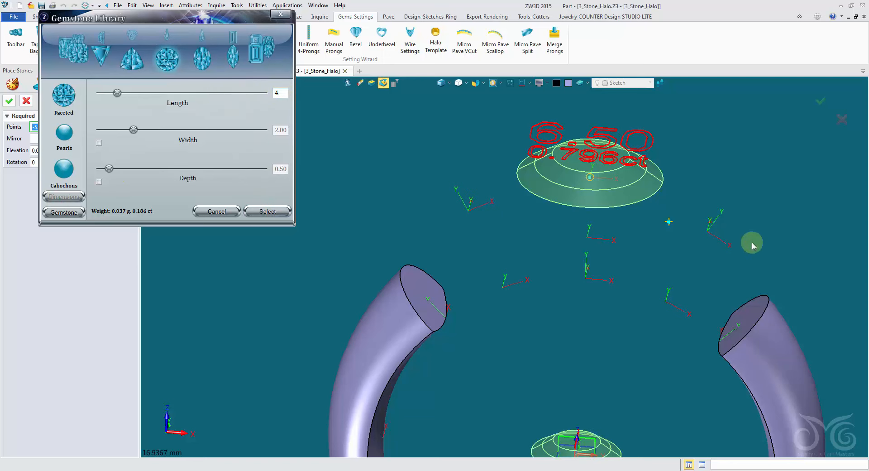
click(647, 221)
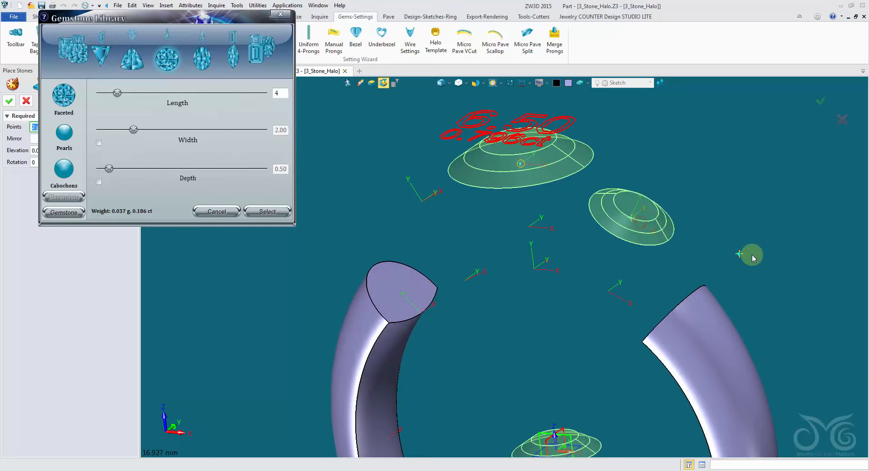
right_drag(751, 252, 737, 217)
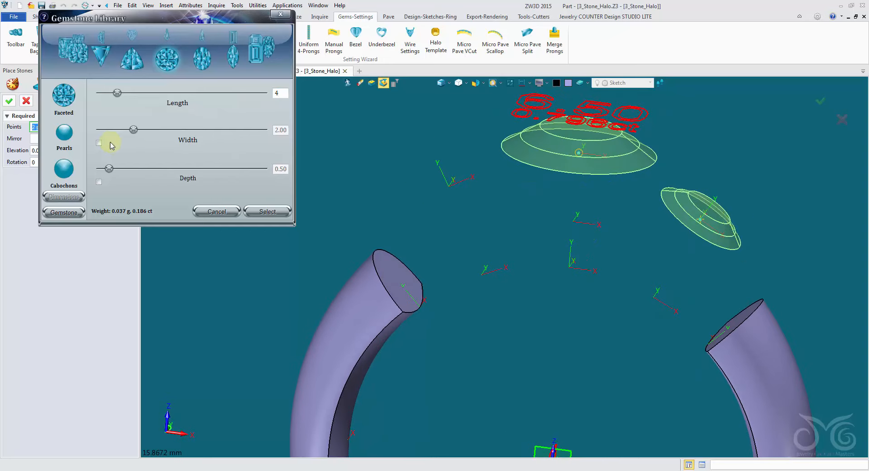
click(11, 102)
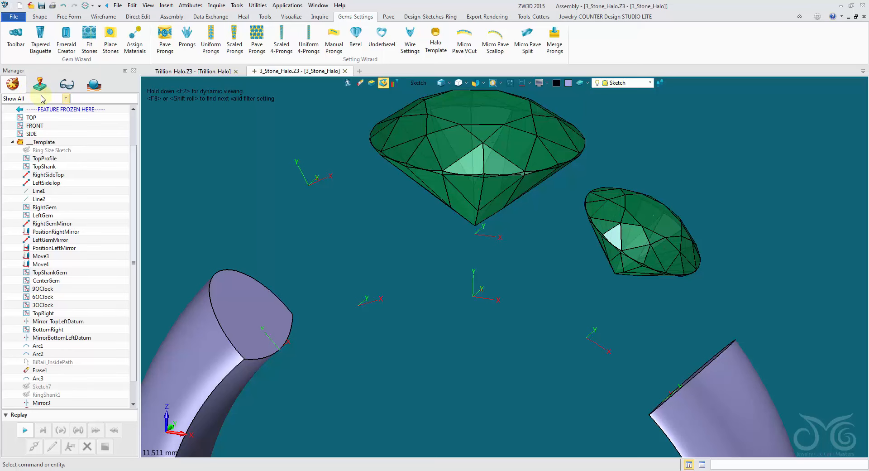
Start a round halo template with gem length and width 6.50 and position it on the center emerald
scroll(485, 181, down, 2)
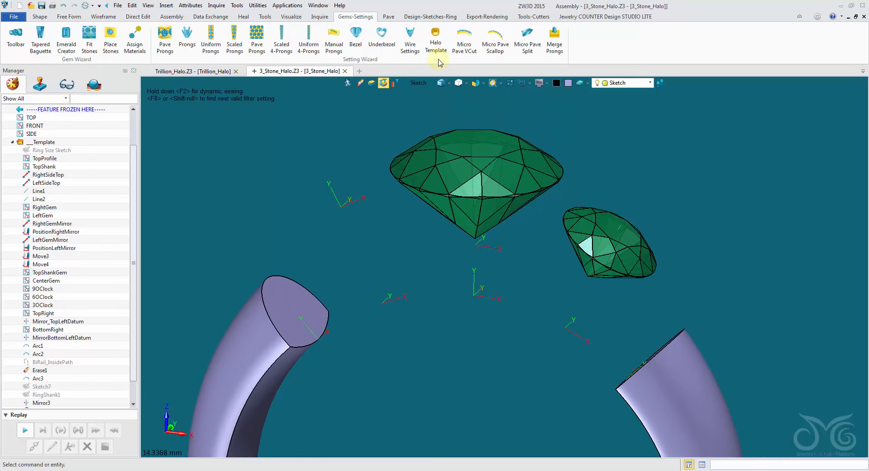
click(434, 42)
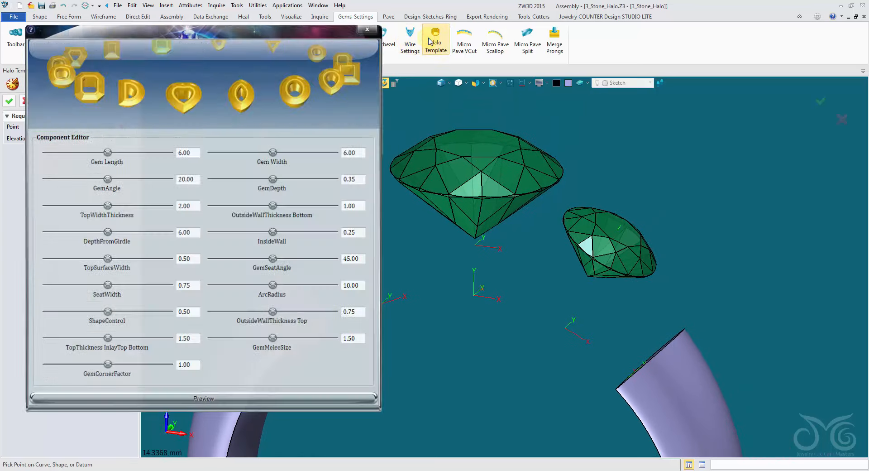
click(51, 92)
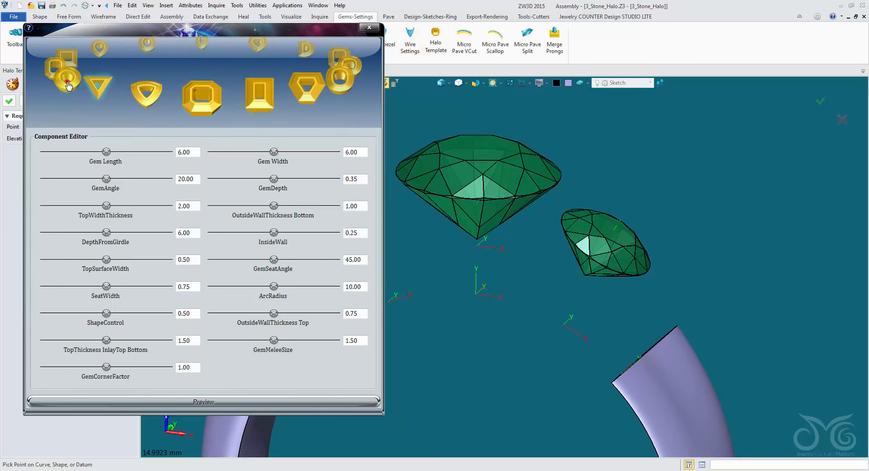
click(154, 108)
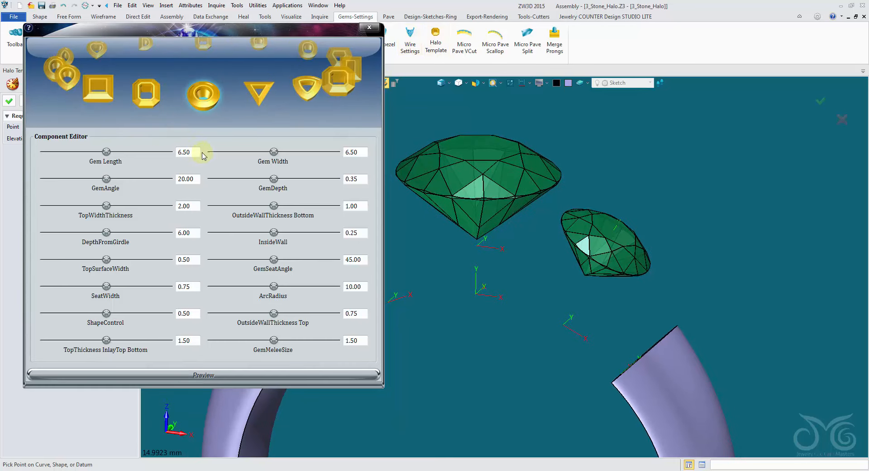
scroll(410, 115, down, 1)
right_drag(410, 115, 438, 119)
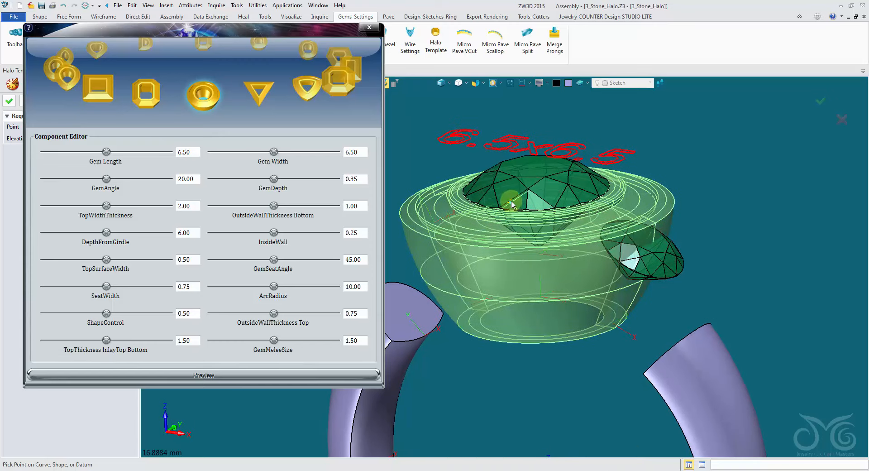
right_drag(508, 196, 343, 177)
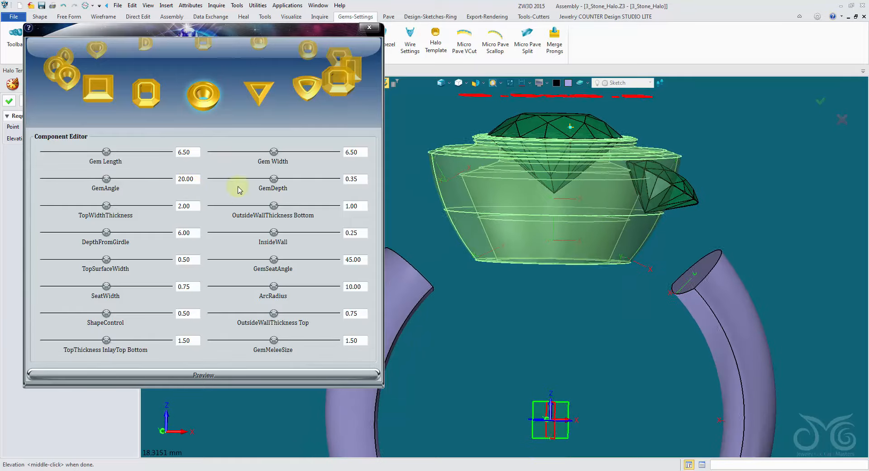
Set the center halo's DepthFromGirdle to 7.00, create the halo, and dismiss the component editor without changing its values
scroll(529, 257, up, 3)
right_drag(530, 256, 382, 190)
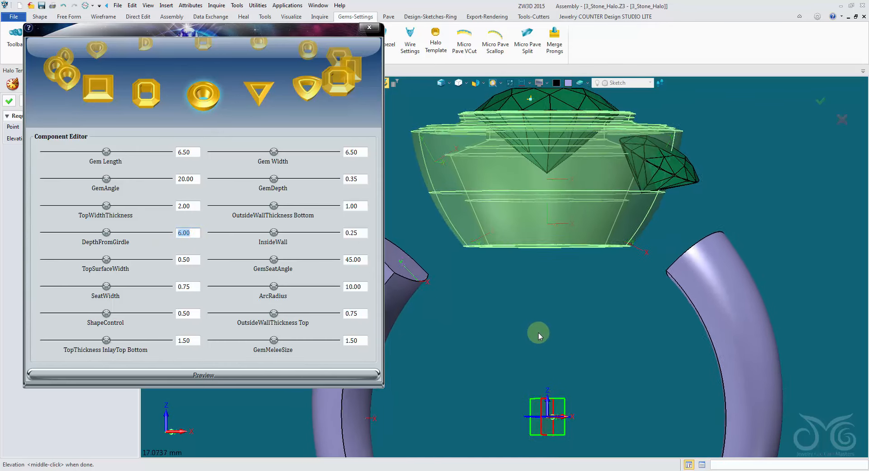
right_drag(460, 280, 446, 275)
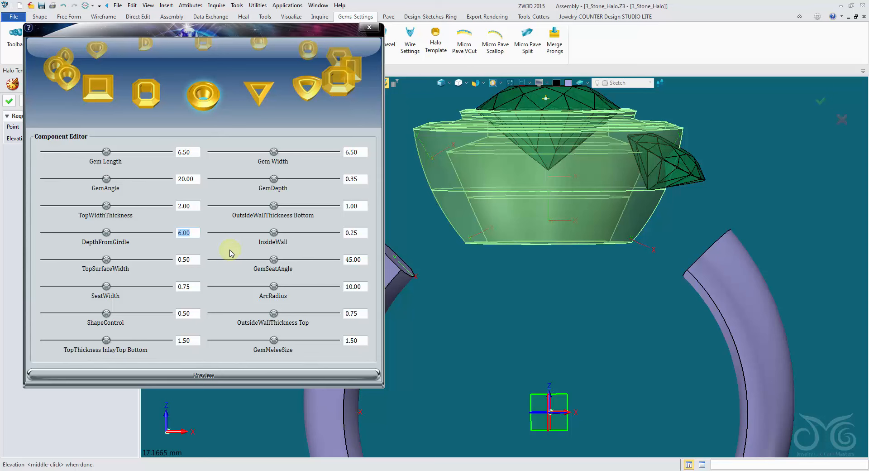
click(301, 373)
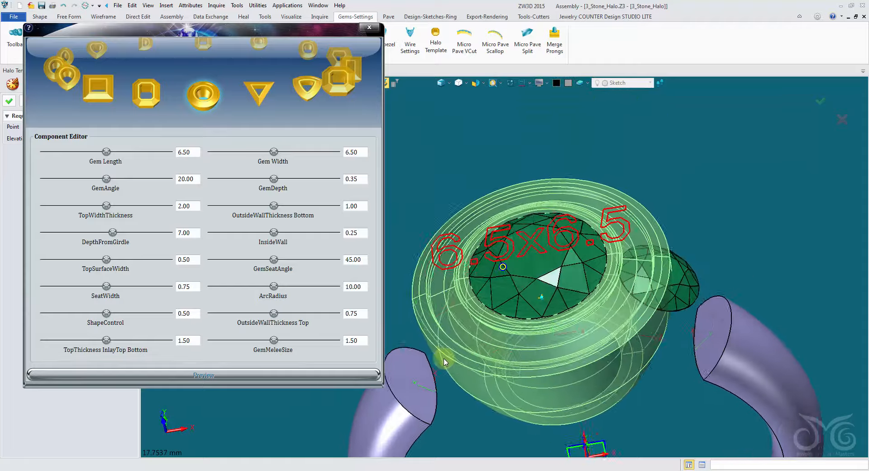
middle_drag(442, 357, 452, 281)
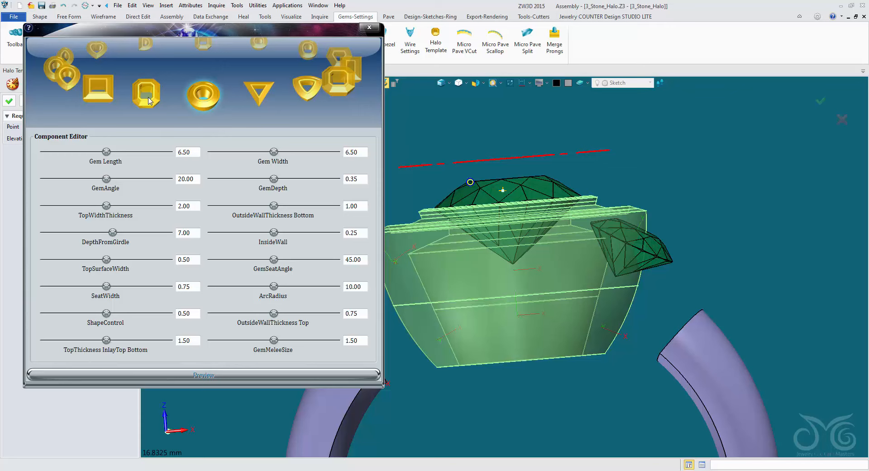
click(7, 102)
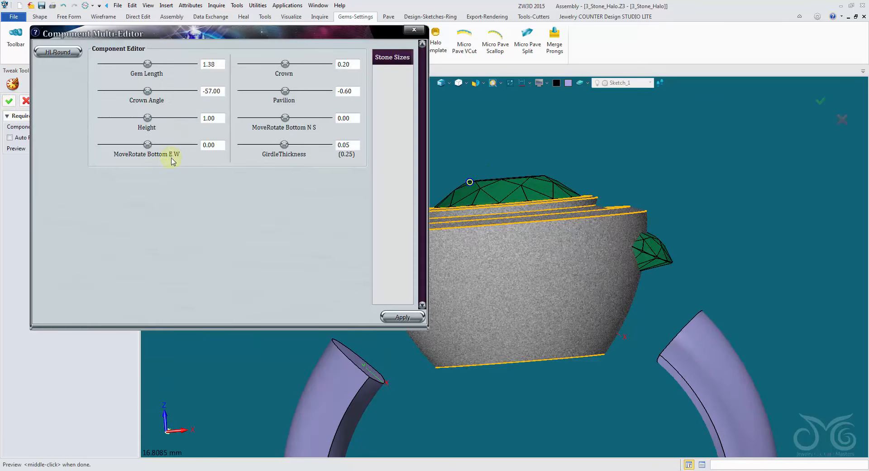
click(155, 93)
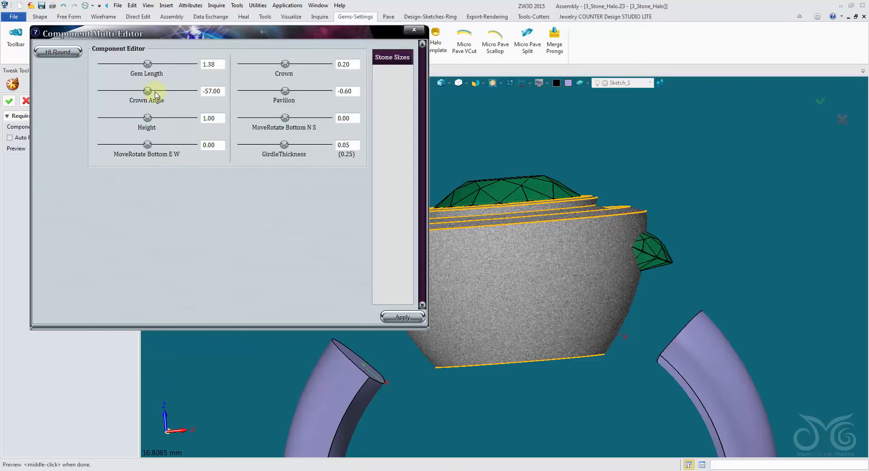
click(26, 102)
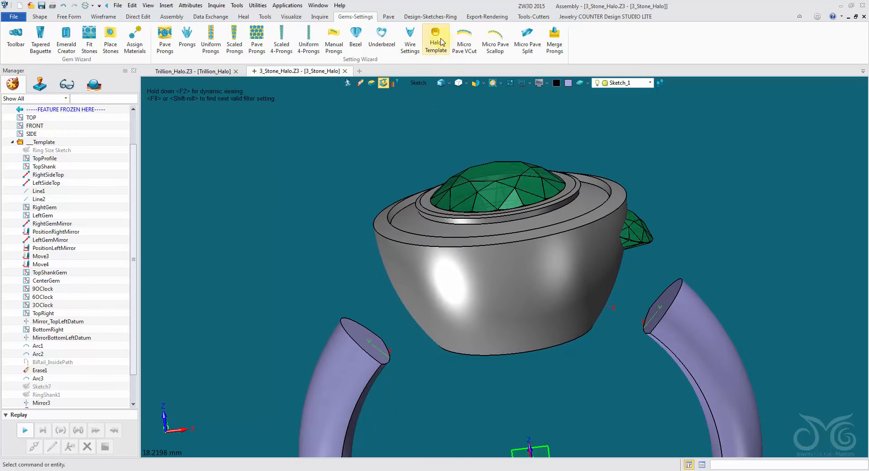
Start a round halo template on the right-hand side emerald with gem length and width 4.00
click(438, 41)
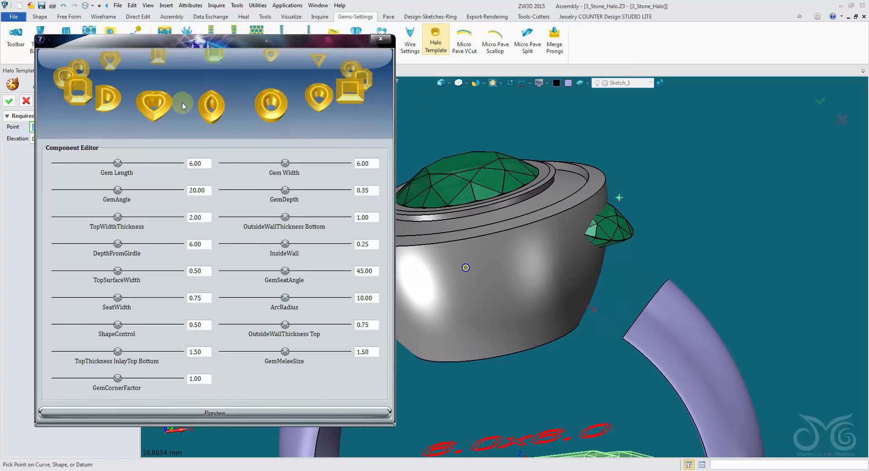
click(76, 94)
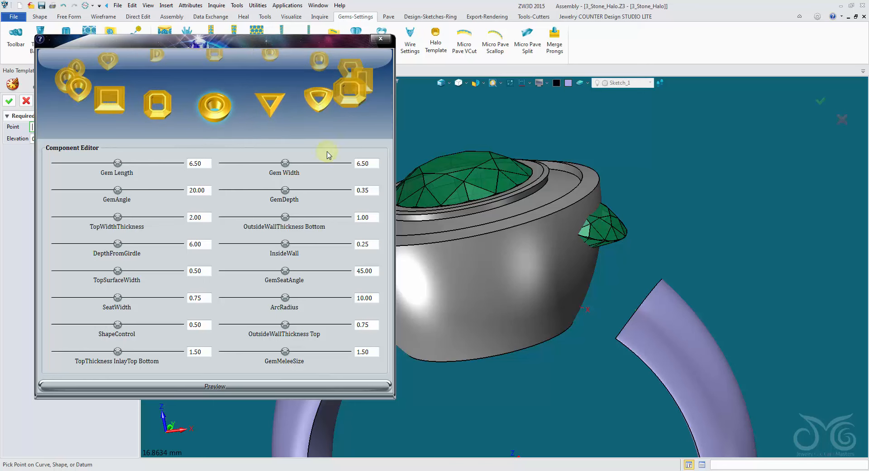
click(620, 229)
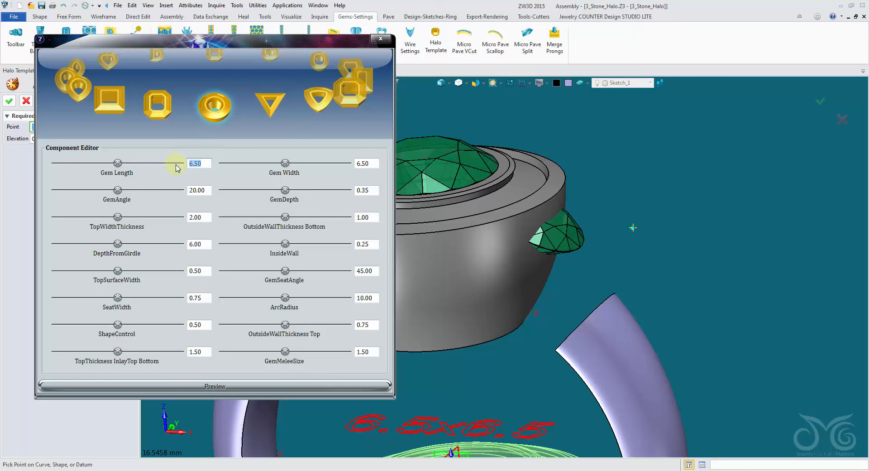
click(307, 384)
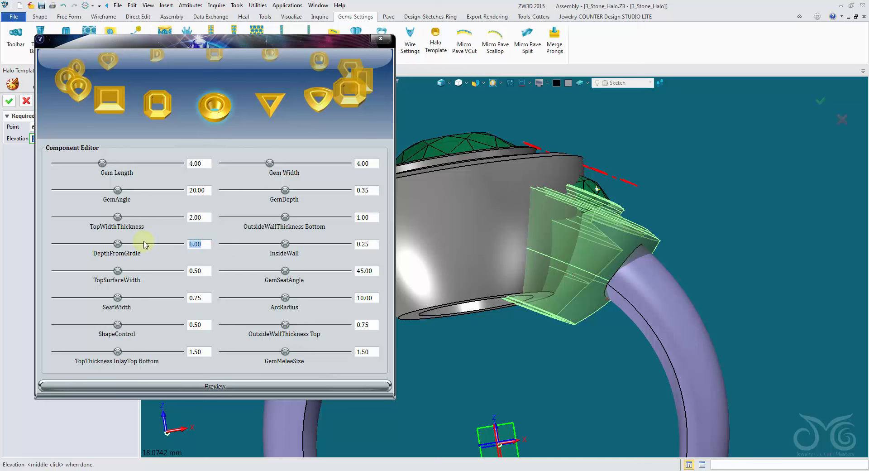
Set the side halo's DepthFromGirdle to 5.00, TopWidthThickness to 1.50, GemDepth to 0.25 and TopThickness InlayTop Bottom to 1.00, and create the halo
click(307, 386)
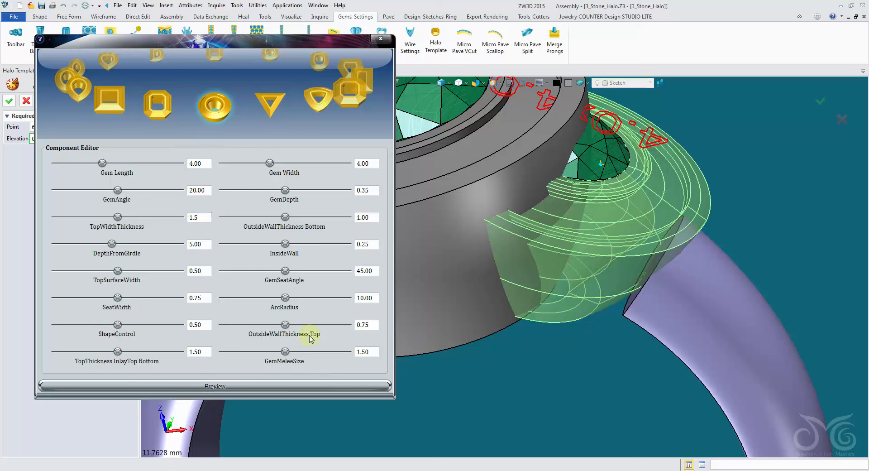
click(303, 389)
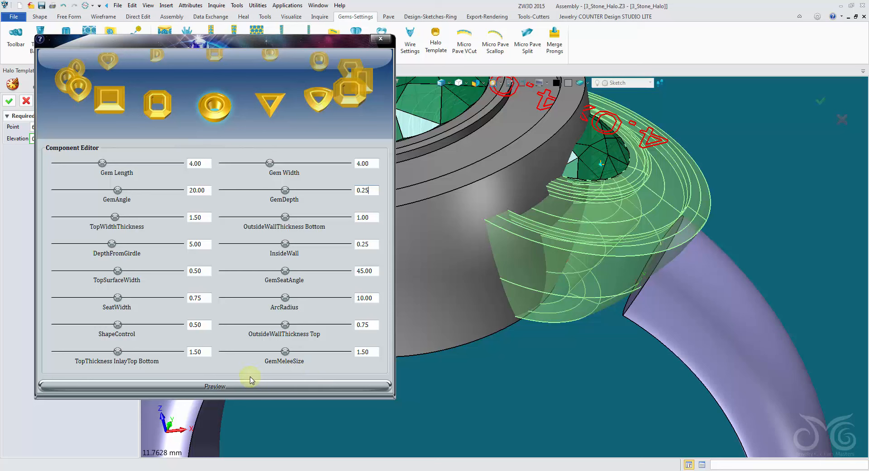
click(236, 386)
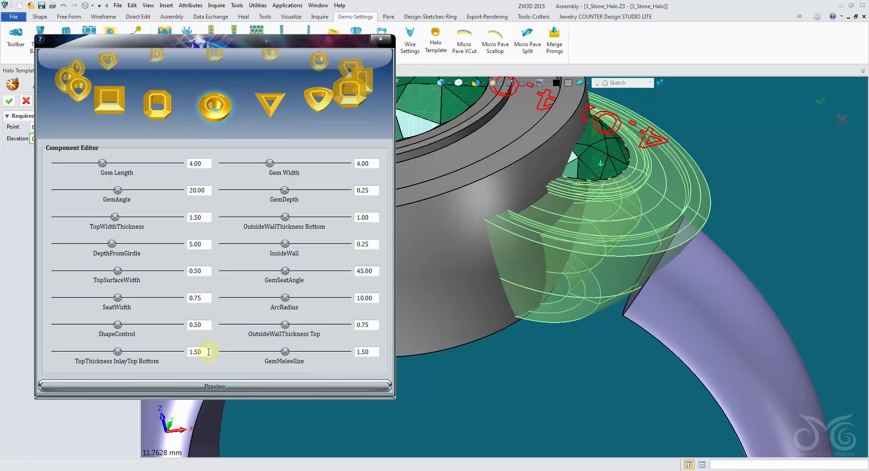
click(197, 385)
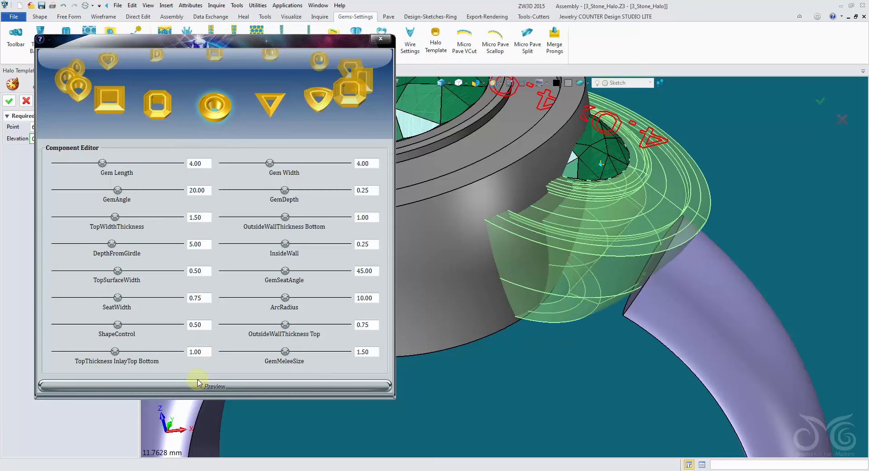
right_drag(197, 381, 557, 283)
scroll(617, 294, up, 5)
click(9, 101)
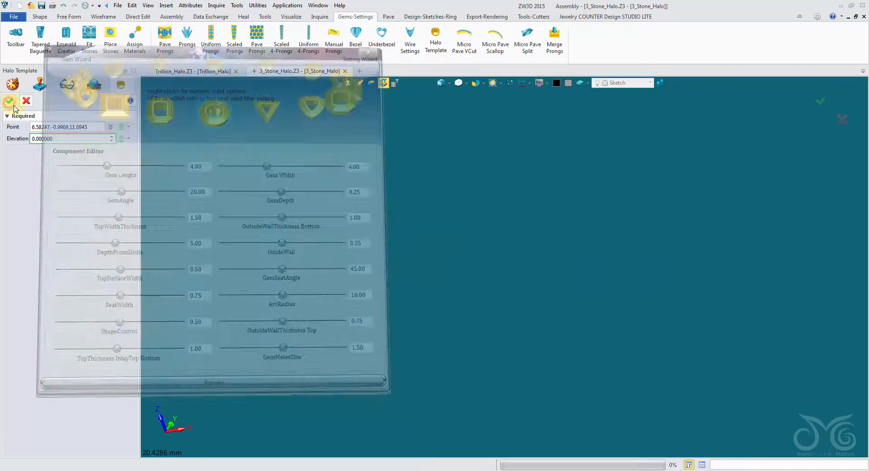
click(26, 104)
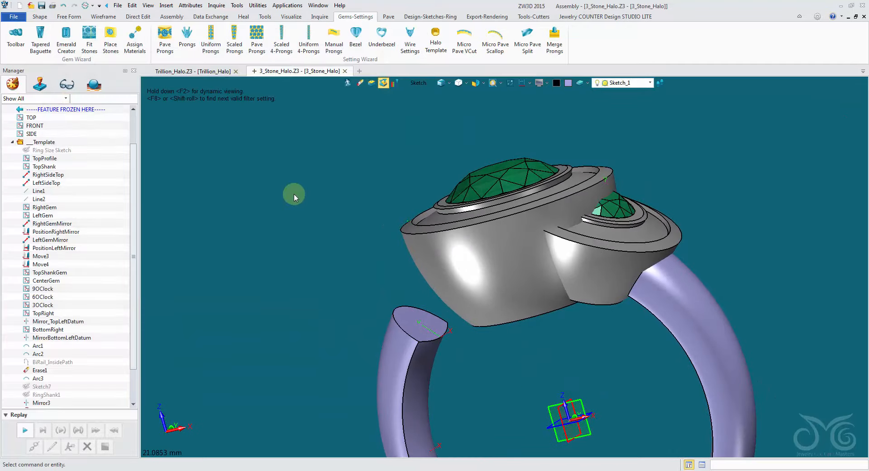
Unblank the Ring Size Sketch, display its dimensions, and locate the angle that governs the side gem positions
mouse_move(294, 194)
middle_down()
mouse_move(578, 284)
mouse_move(624, 277)
mouse_move(537, 267)
mouse_move(497, 231)
middle_up()
right_click(53, 152)
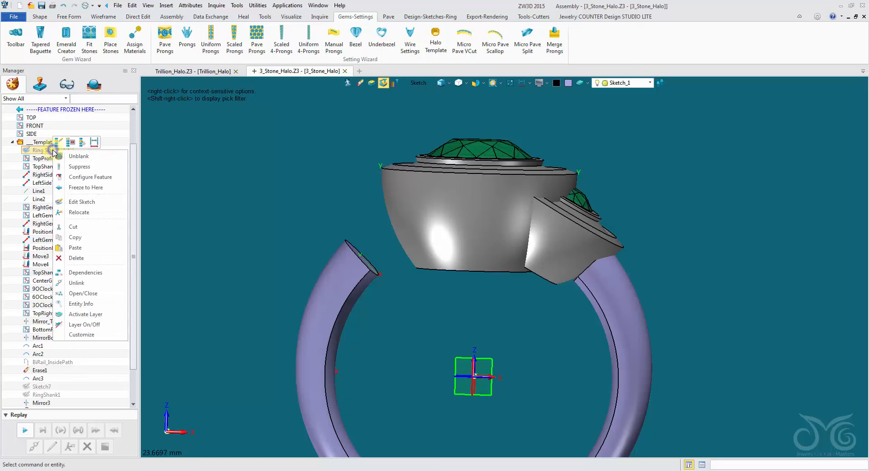
click(65, 156)
right_click(49, 151)
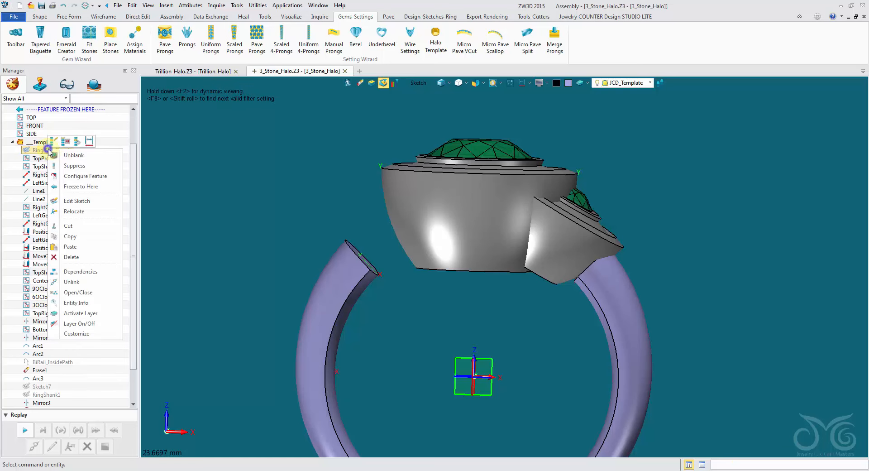
click(89, 142)
mouse_move(367, 293)
middle_down()
mouse_move(364, 306)
mouse_move(400, 268)
mouse_move(343, 160)
mouse_move(443, 194)
mouse_move(455, 213)
mouse_move(311, 184)
mouse_move(468, 97)
mouse_move(520, 121)
mouse_move(521, 145)
middle_up()
click(442, 82)
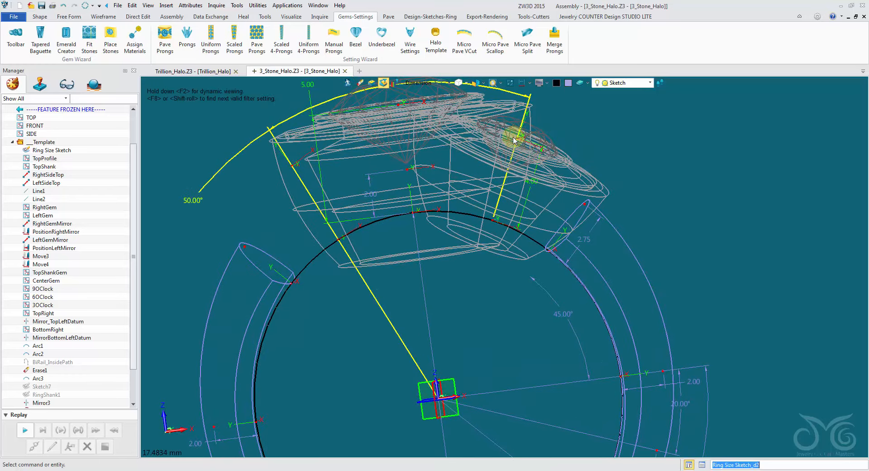
click(439, 83)
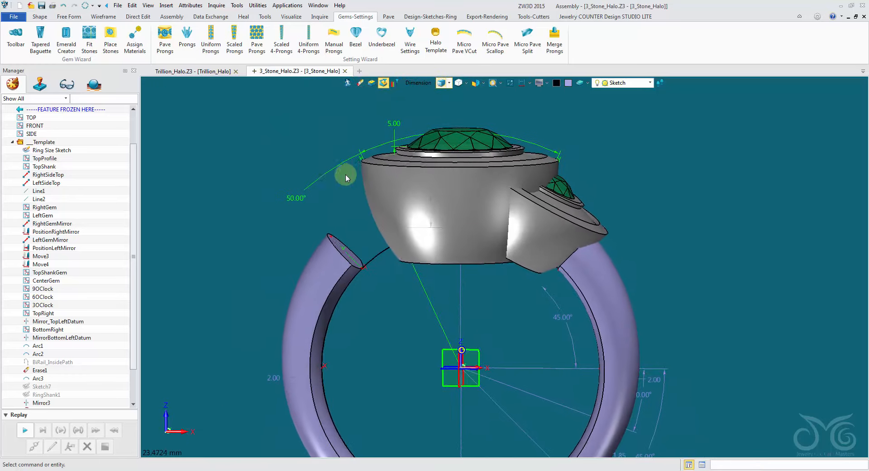
Set the Ring Size Sketch angle between the side gem positions to 70° and regenerate the model
double_click(327, 174)
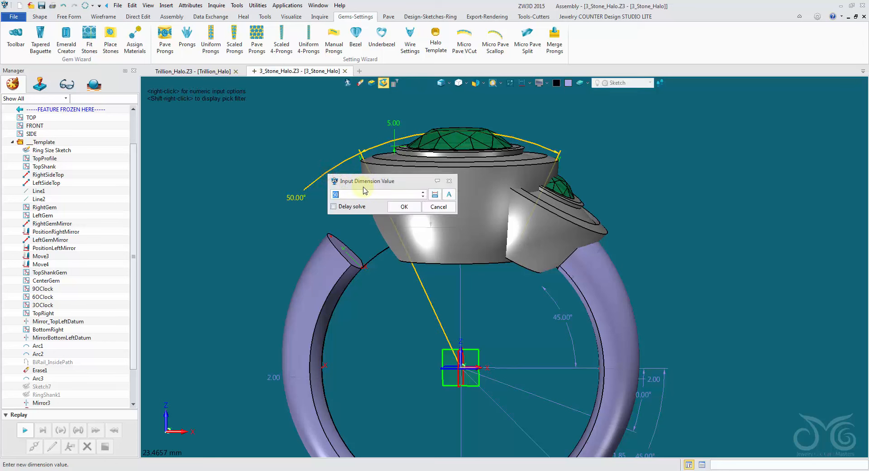
drag(353, 194, 337, 222)
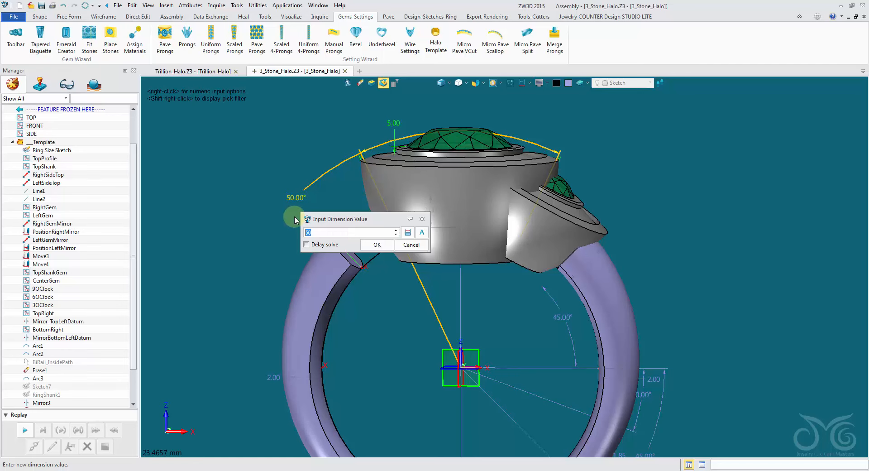
click(385, 246)
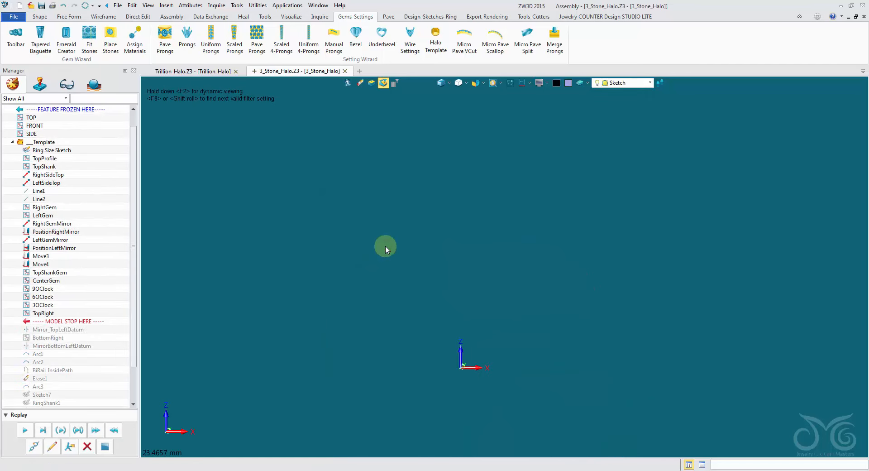
right_drag(389, 247, 298, 168)
scroll(390, 247, up, 4)
scroll(297, 168, down, 3)
middle_drag(298, 168, 332, 104)
Display the Ring Size Sketch dimensions again and set the angle between the side gem positions to 72.5°
right_click(72, 151)
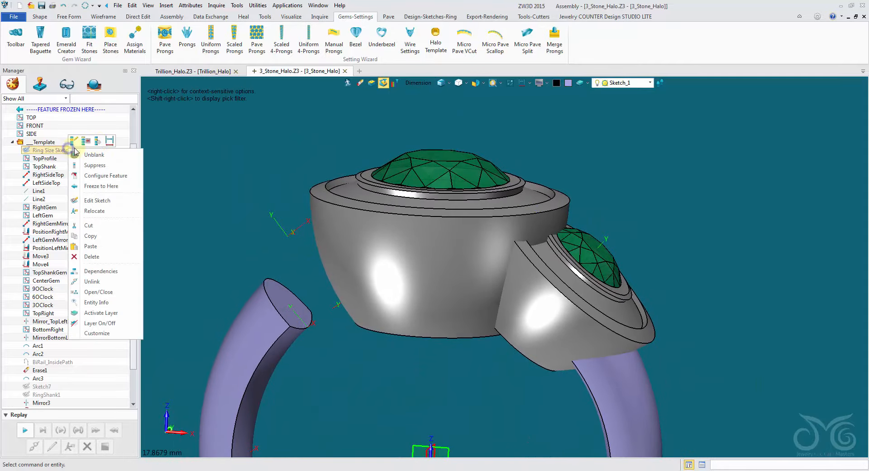
click(110, 142)
right_drag(256, 159, 247, 154)
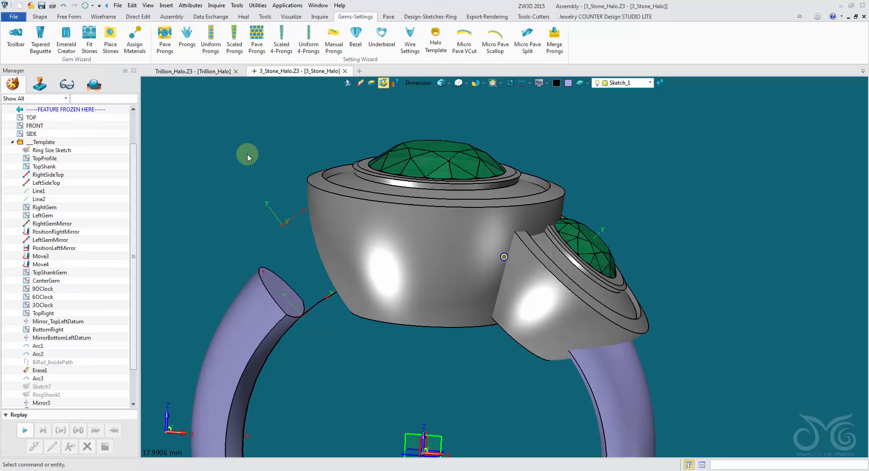
right_click(86, 151)
click(101, 142)
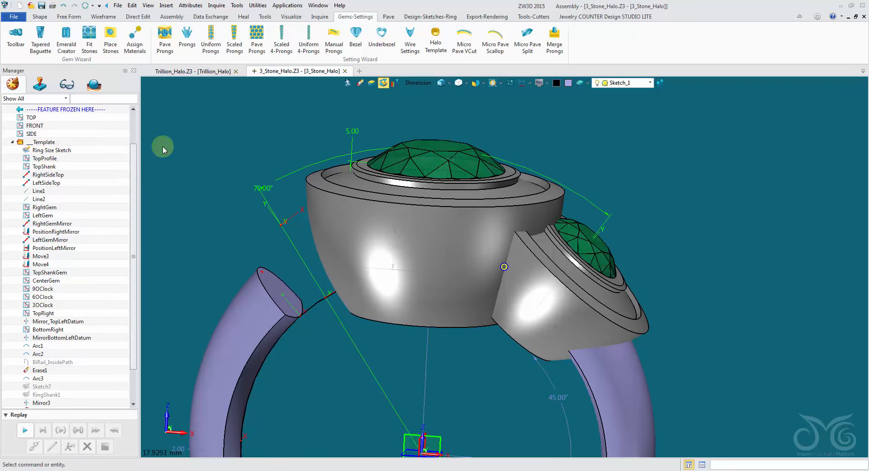
double_click(286, 187)
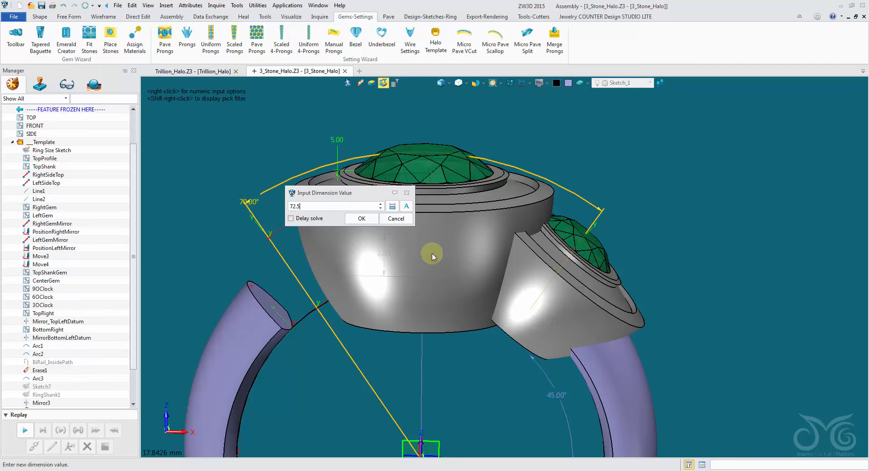
click(361, 219)
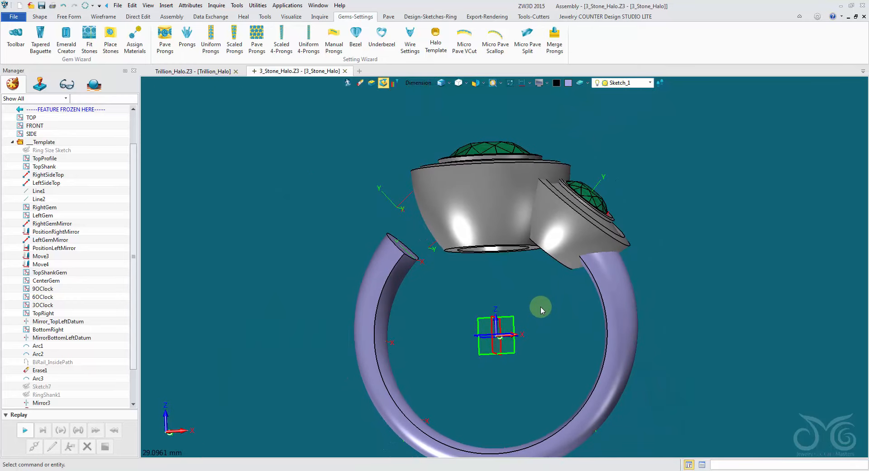
Merge the center halo and side halo components into the ring model as base shapes
click(39, 17)
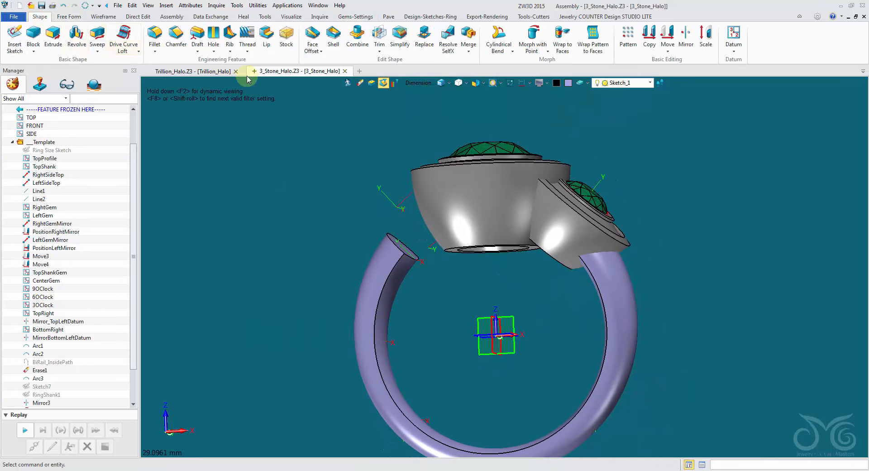
click(468, 36)
click(491, 188)
click(561, 217)
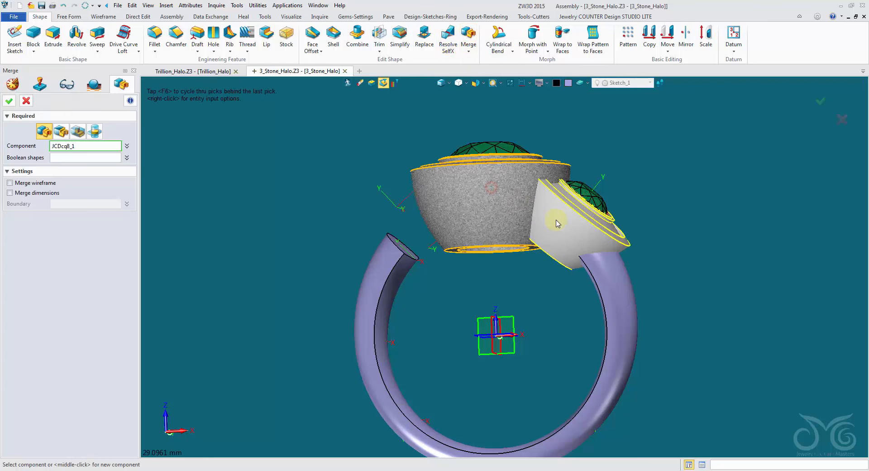
click(156, 178)
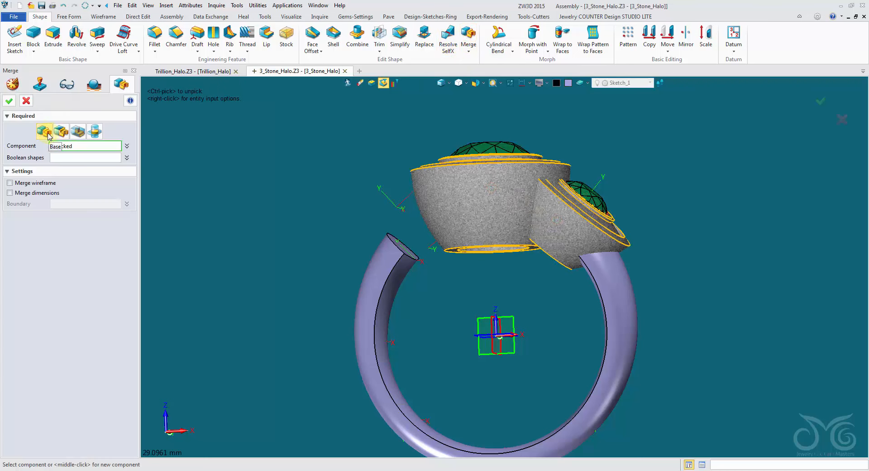
click(9, 101)
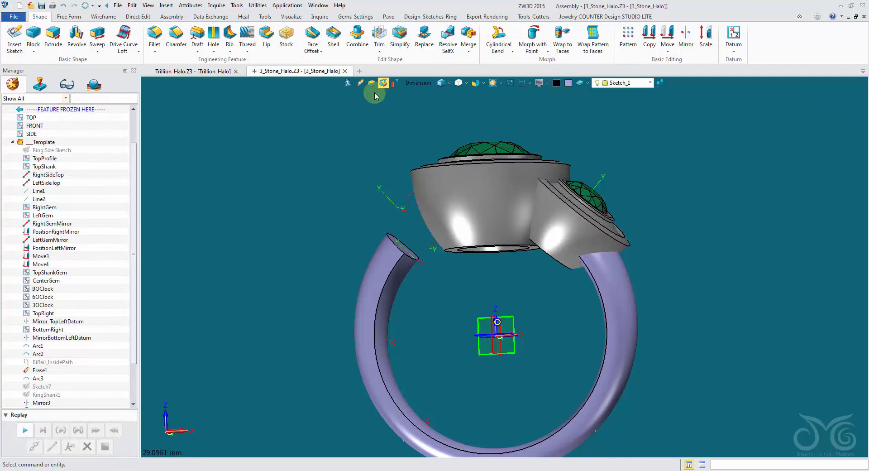
Set the selection filter to Shape and inspect where the two merged halos overlap each other and the shank
click(432, 82)
click(456, 166)
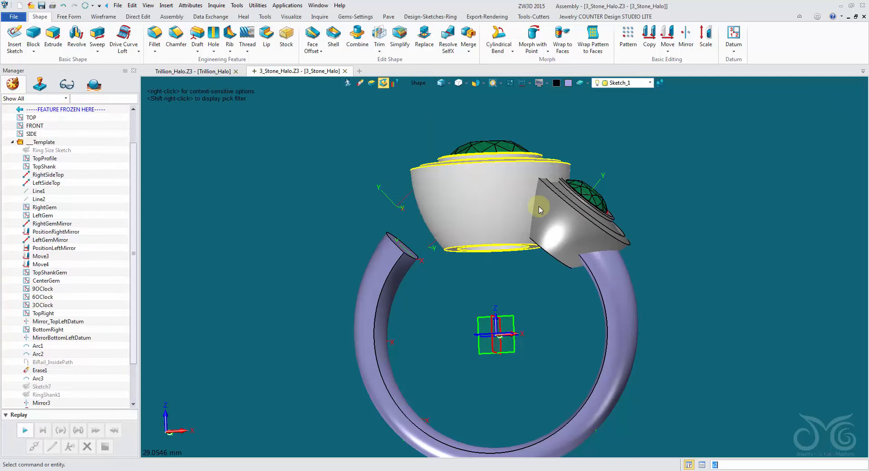
right_drag(376, 229, 379, 229)
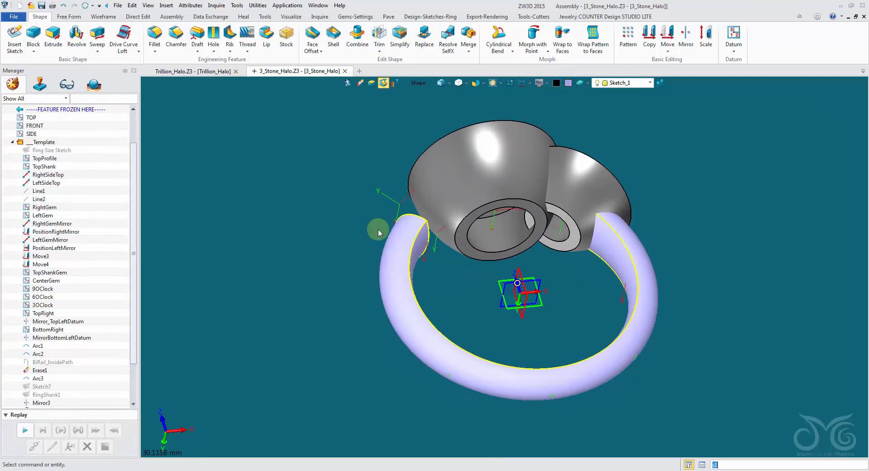
right_drag(602, 292, 516, 260)
scroll(597, 243, up, 3)
scroll(595, 245, up, 2)
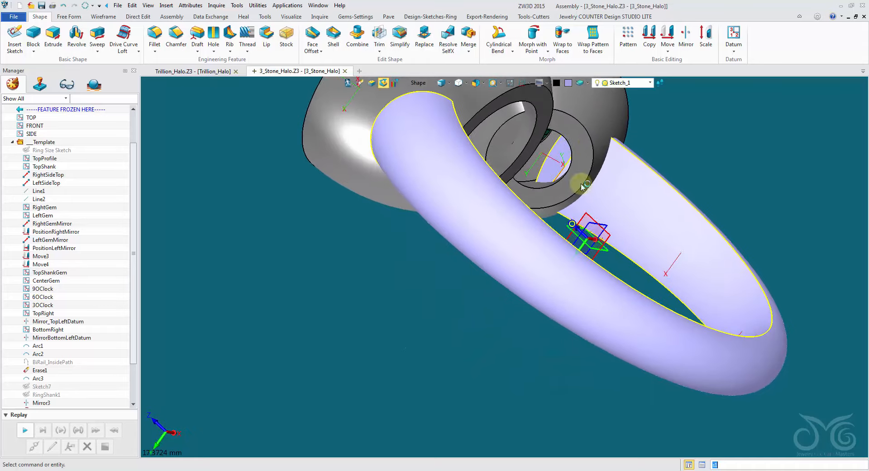
right_drag(657, 372, 707, 367)
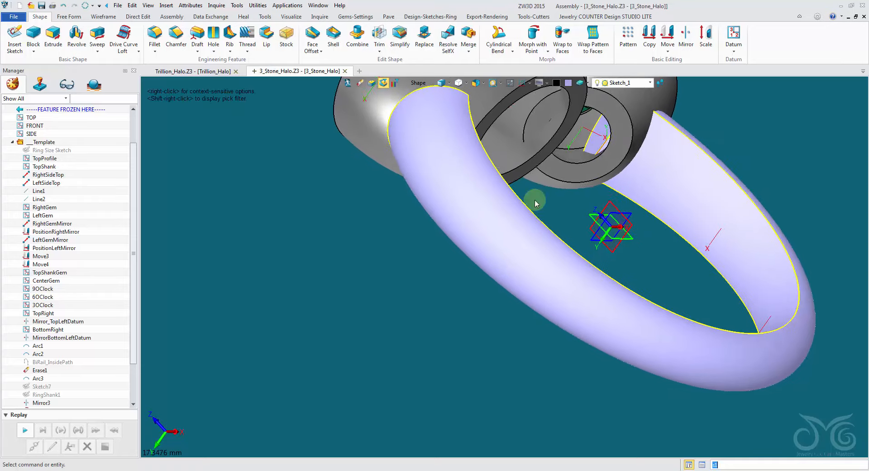
right_drag(538, 201, 546, 243)
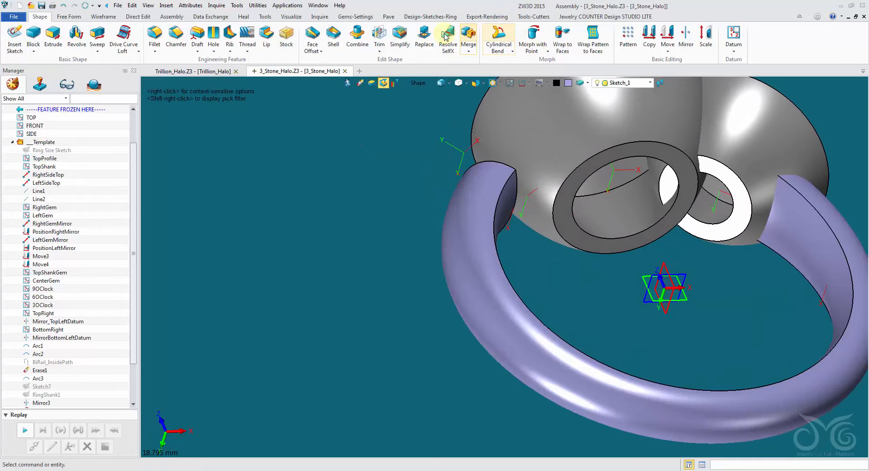
Trim the side halo with the center halo's outer face, capping the trimmed region and keeping the trimming shapes
click(379, 40)
right_drag(566, 135, 684, 212)
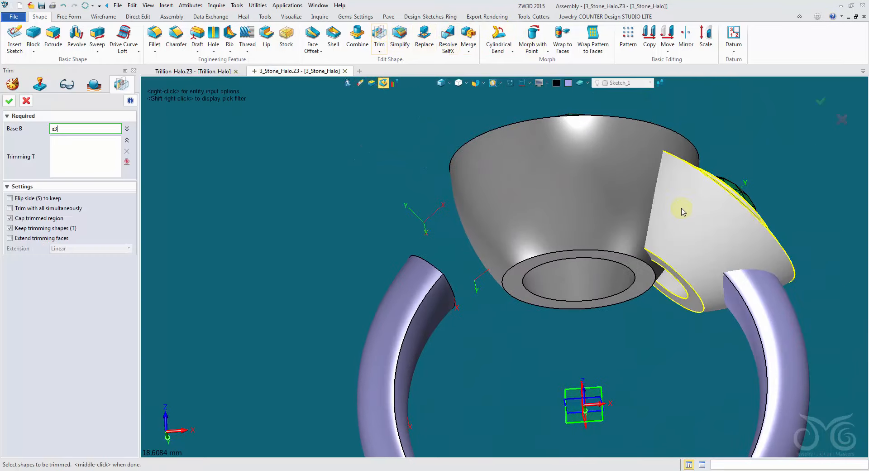
click(684, 213)
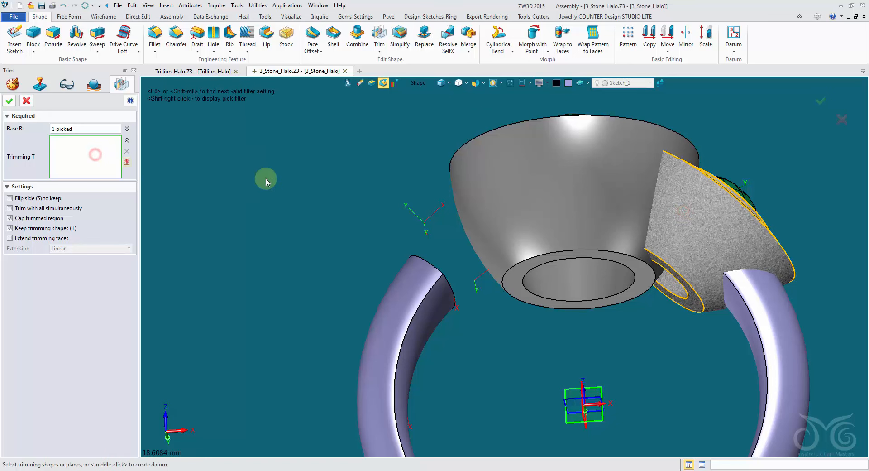
click(419, 83)
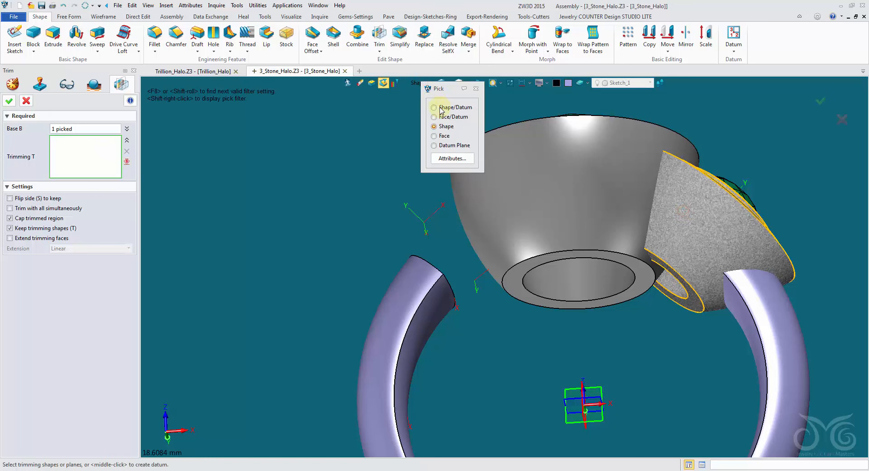
click(445, 136)
click(561, 179)
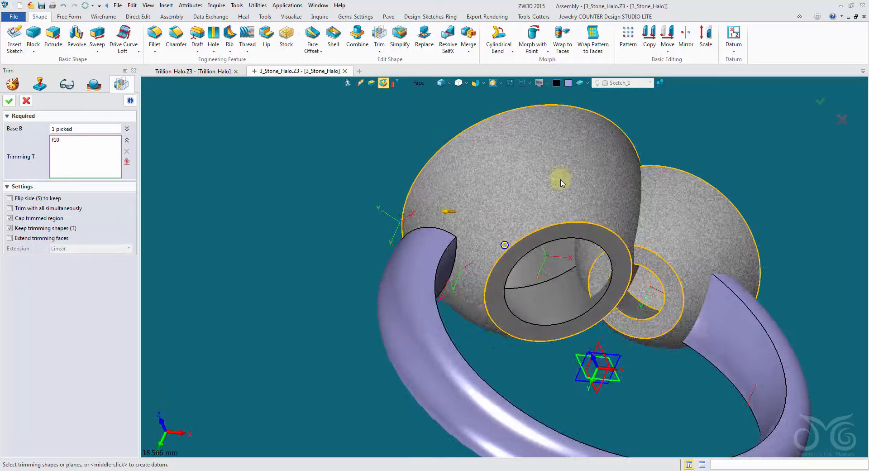
right_drag(561, 180, 557, 181)
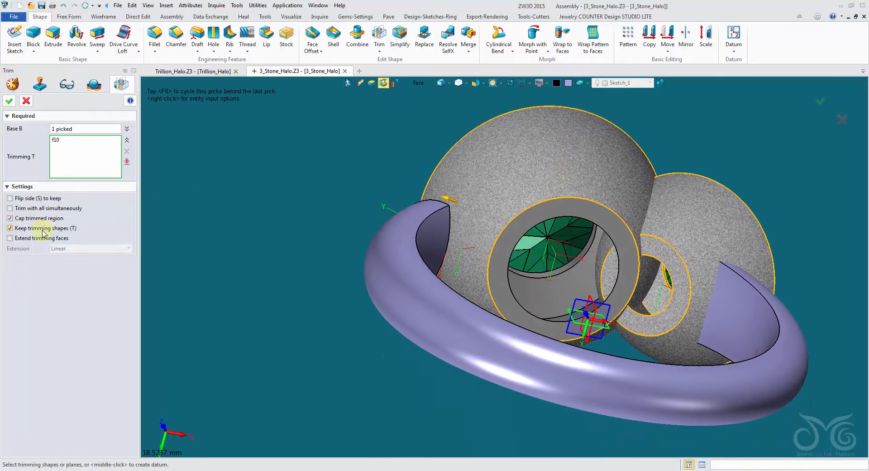
scroll(48, 208, up, 3)
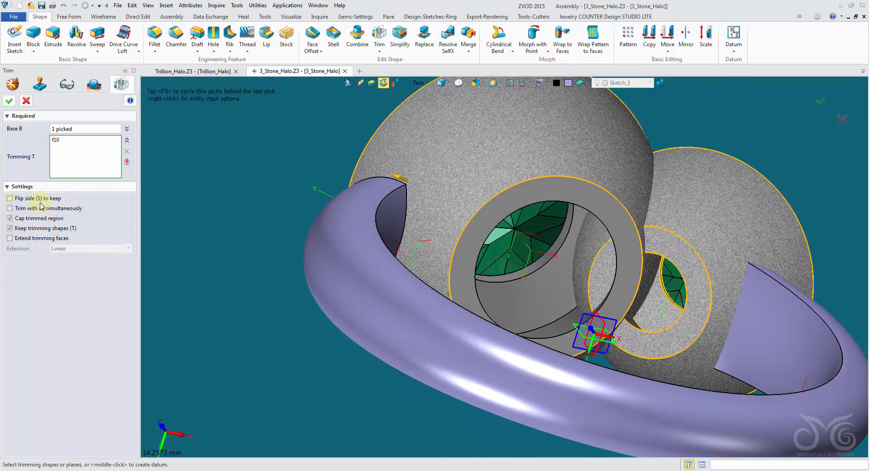
right_drag(413, 179, 419, 254)
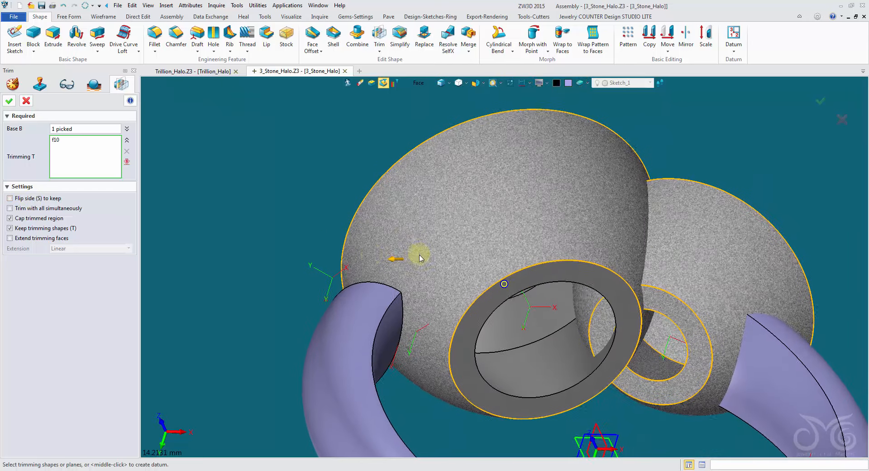
click(10, 103)
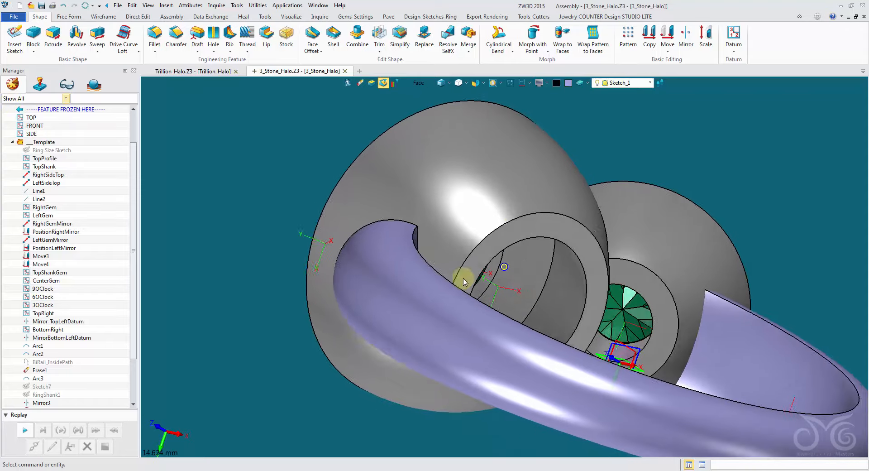
Examine the trimmed junction between the center and side halos from below and from above
right_drag(572, 306, 587, 248)
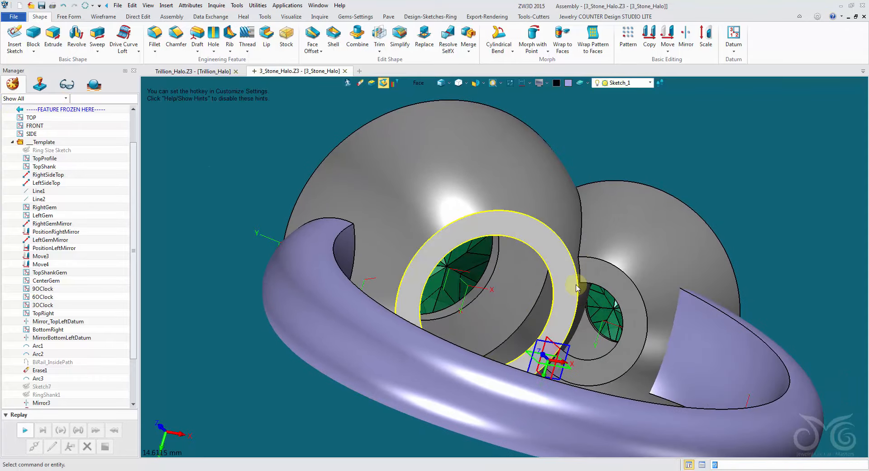
key(F9)
right_drag(546, 327, 522, 316)
key(F10)
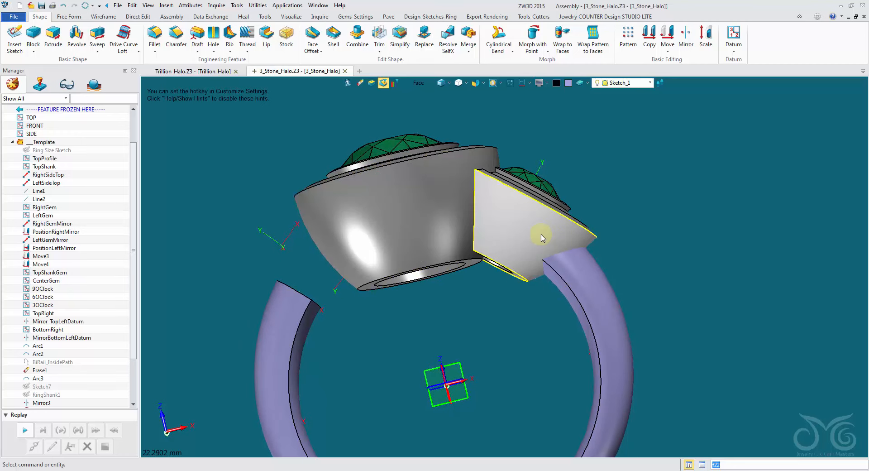
click(290, 303)
mouse_move(409, 394)
right_down()
mouse_move(414, 343)
mouse_move(428, 343)
right_up()
scroll(428, 343, up, 5)
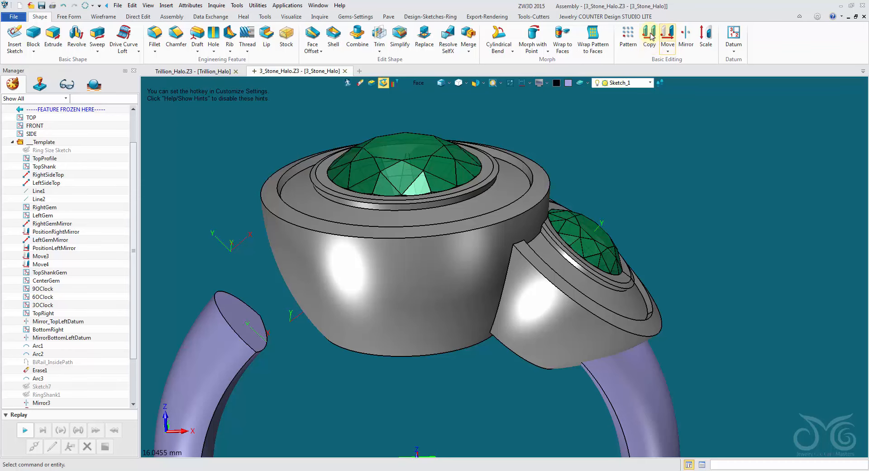
Move the center gem 0.4 mm upward along the 0,0,1 direction
click(667, 36)
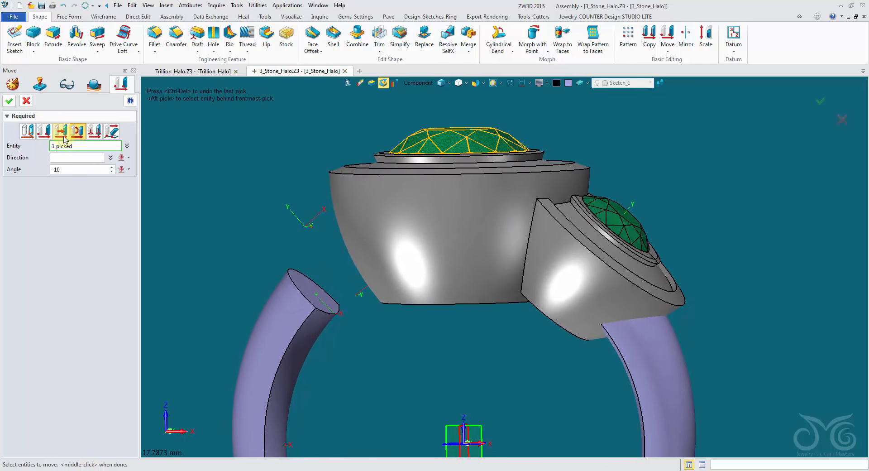
click(129, 158)
click(149, 190)
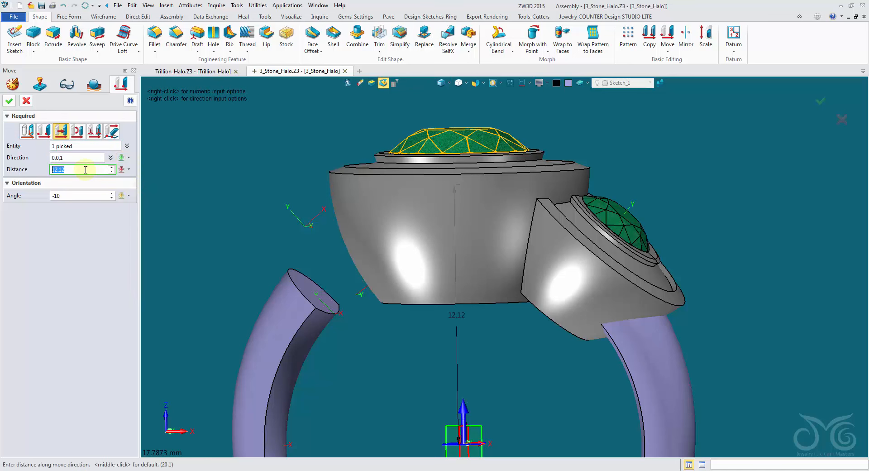
text(0.01)
key(Return)
scroll(92, 172, up, 13)
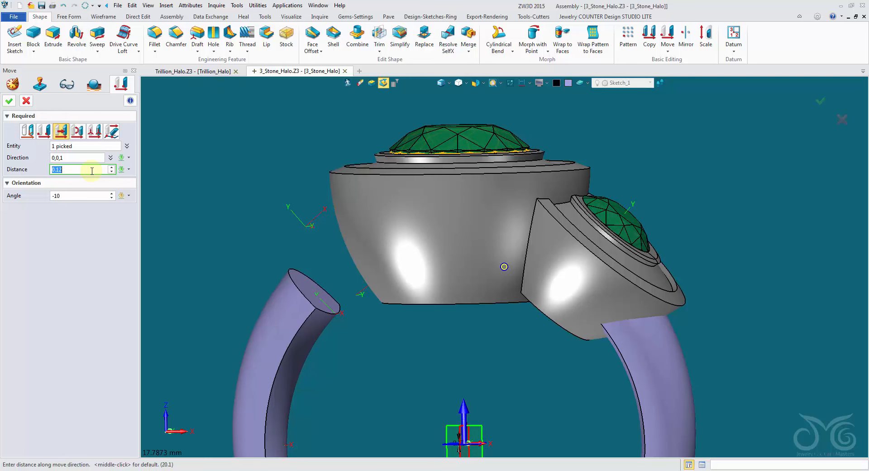
scroll(92, 171, up, 6)
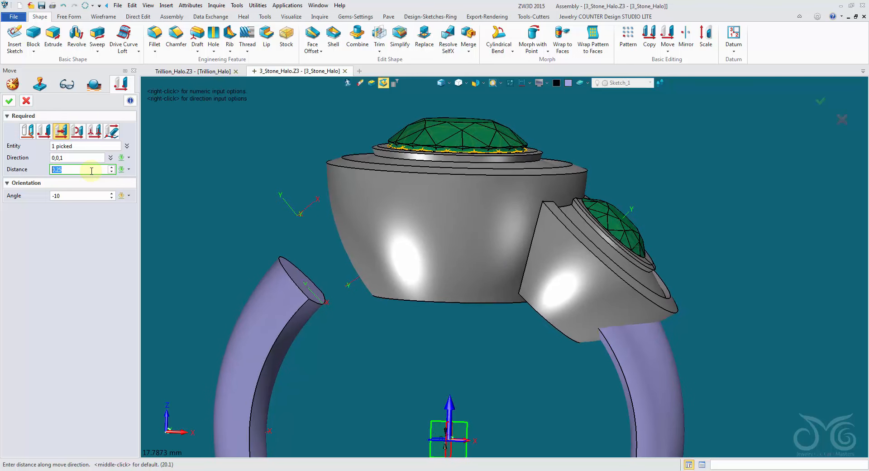
scroll(92, 171, up, 4)
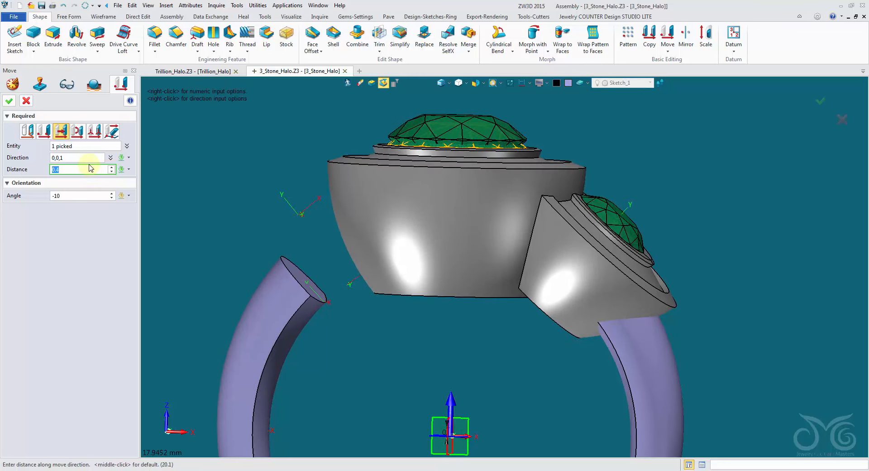
click(12, 101)
Move the side gem 0.3 mm outward along its own Z axis
right_drag(331, 249, 385, 294)
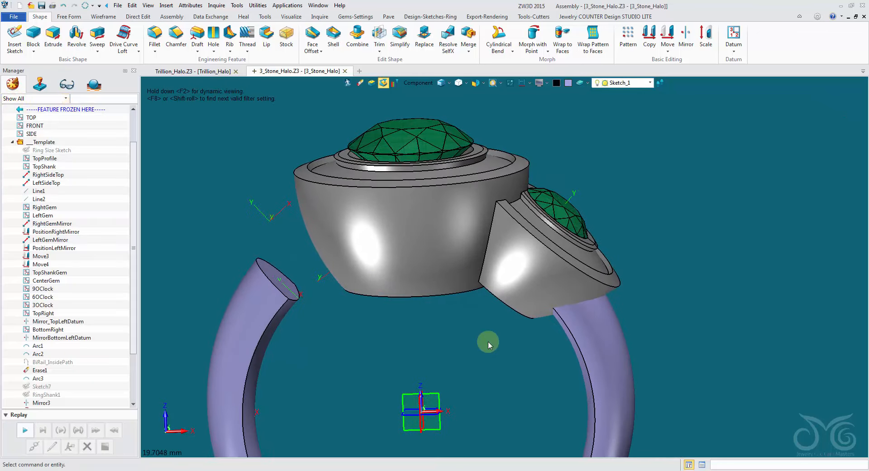
middle_click(488, 340)
mouse_move(488, 339)
right_down()
mouse_move(501, 293)
mouse_move(466, 301)
right_up()
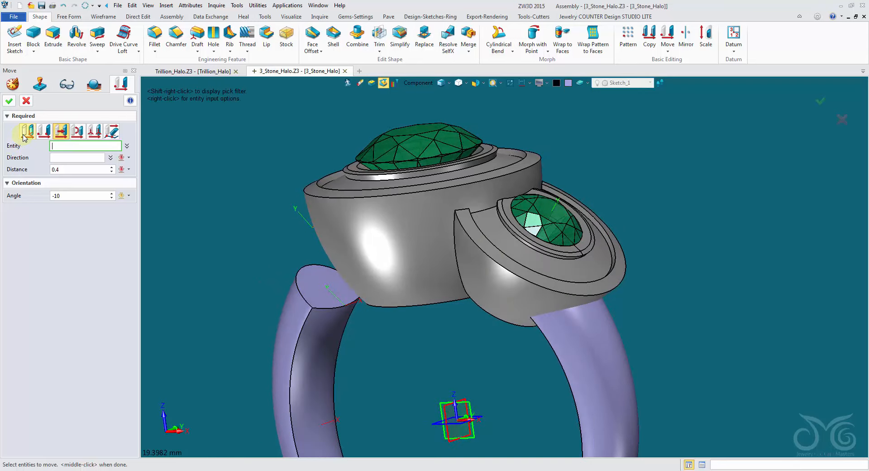
click(27, 132)
click(575, 227)
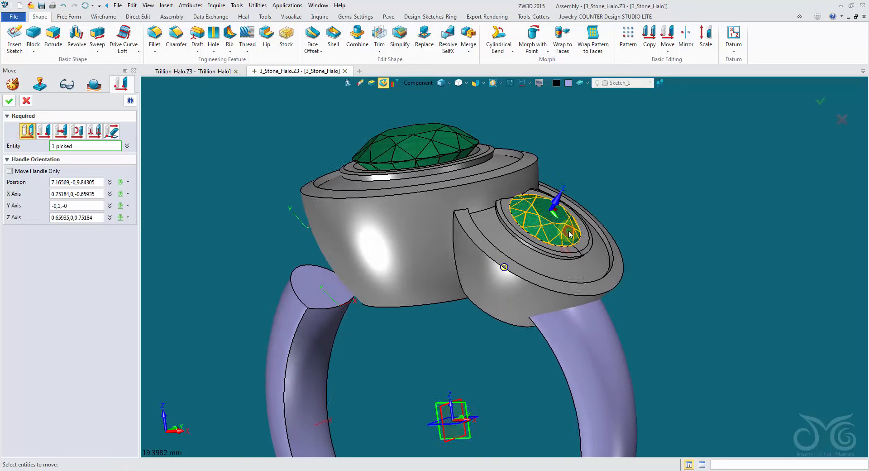
right_drag(576, 226, 518, 202)
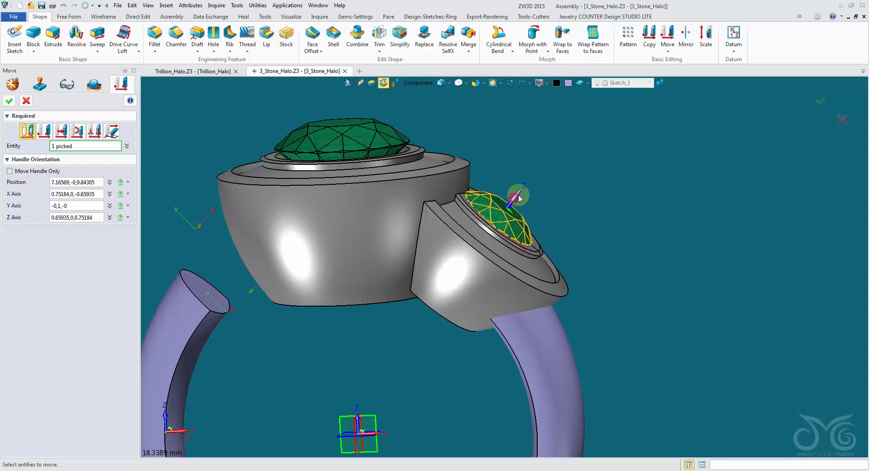
drag(519, 198, 520, 194)
right_drag(520, 196, 626, 168)
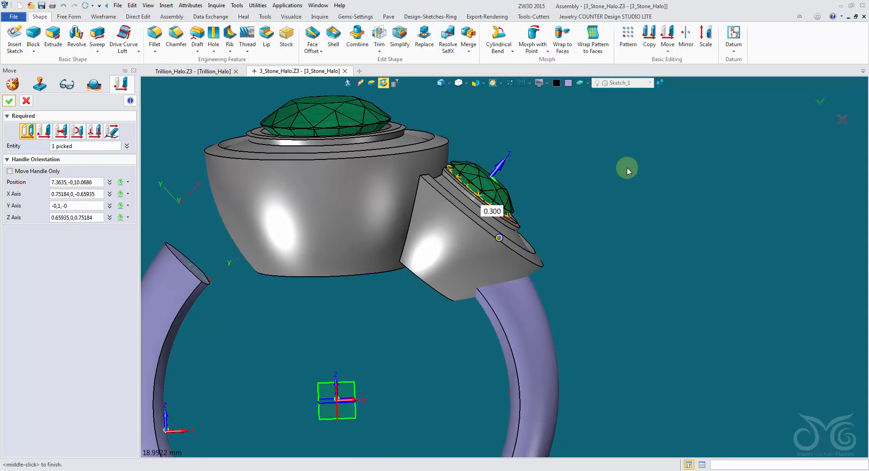
click(5, 100)
Place a round bezel on the center gem and set its height above the girdle to 0.40
right_drag(401, 362, 428, 363)
scroll(423, 360, up, 2)
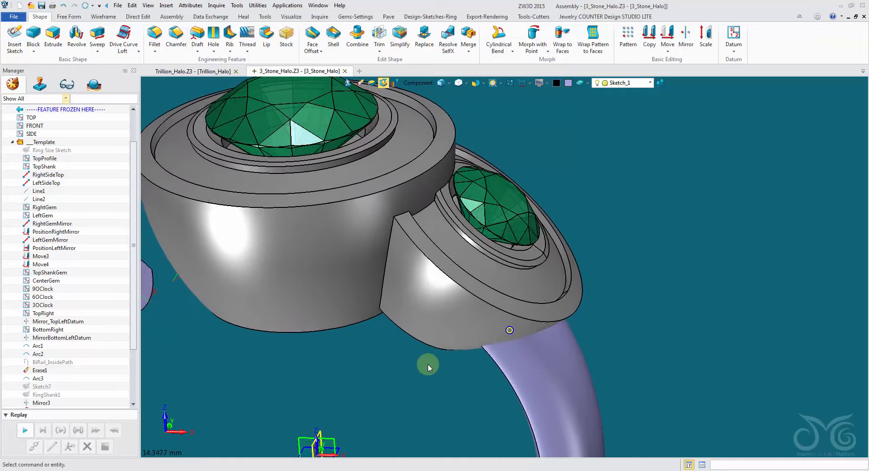
click(355, 16)
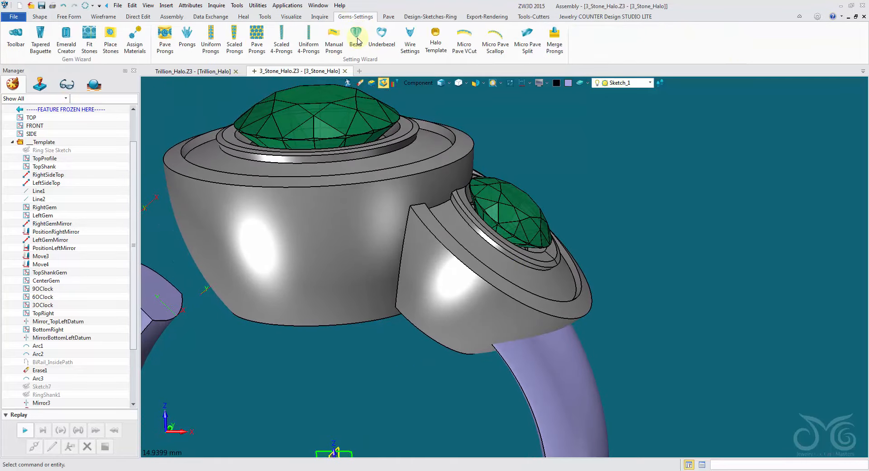
click(358, 42)
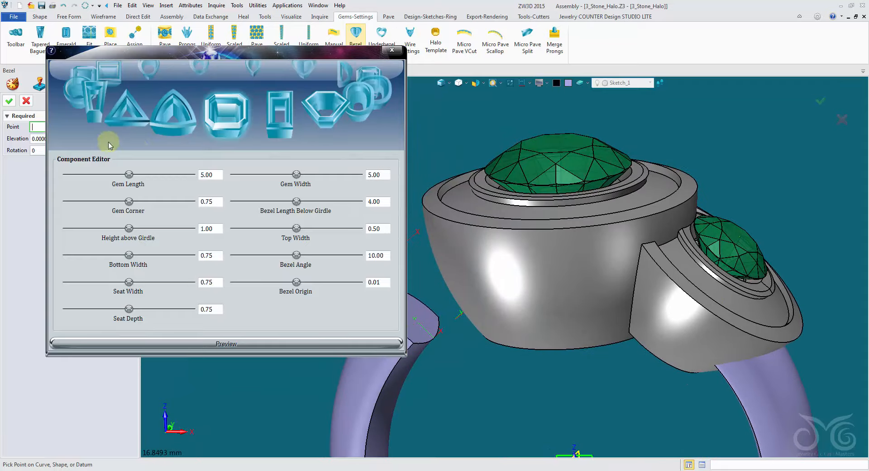
click(65, 111)
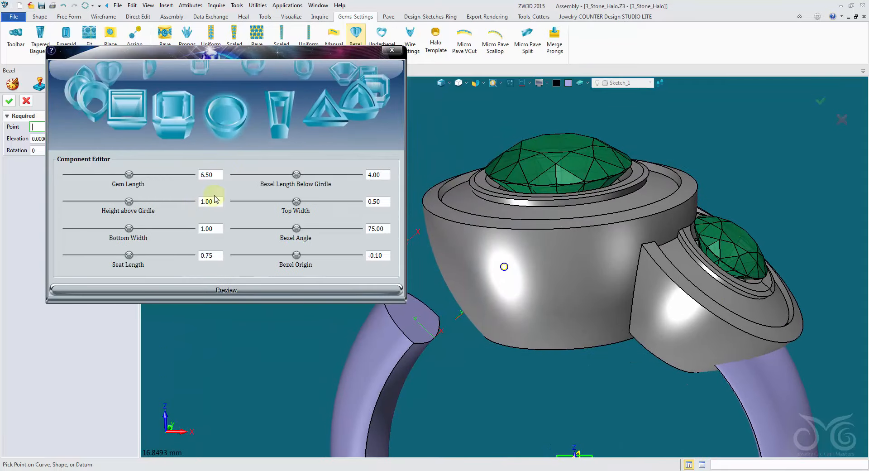
click(580, 192)
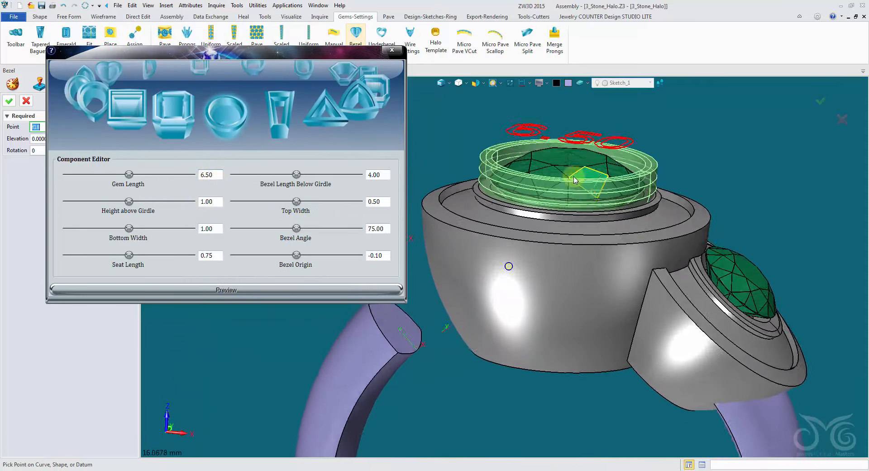
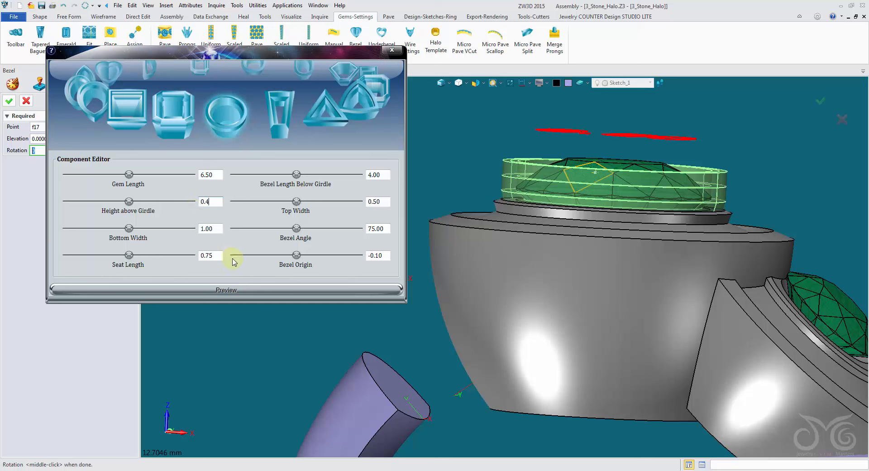
click(230, 288)
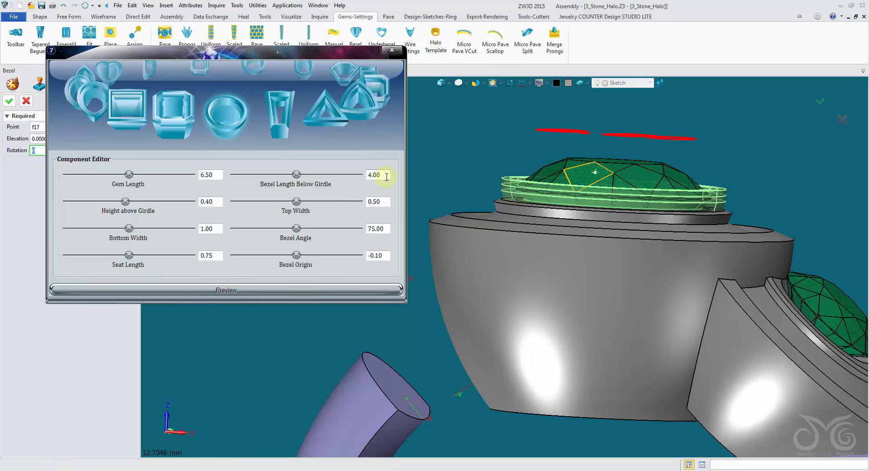
Set the center bezel's length below the girdle to 1.50 and update the preview
drag(387, 177, 345, 177)
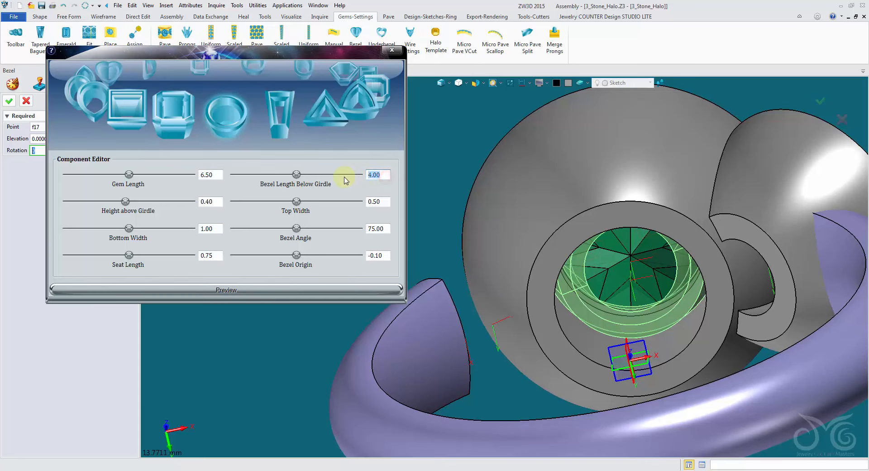
text(1.5)
click(346, 289)
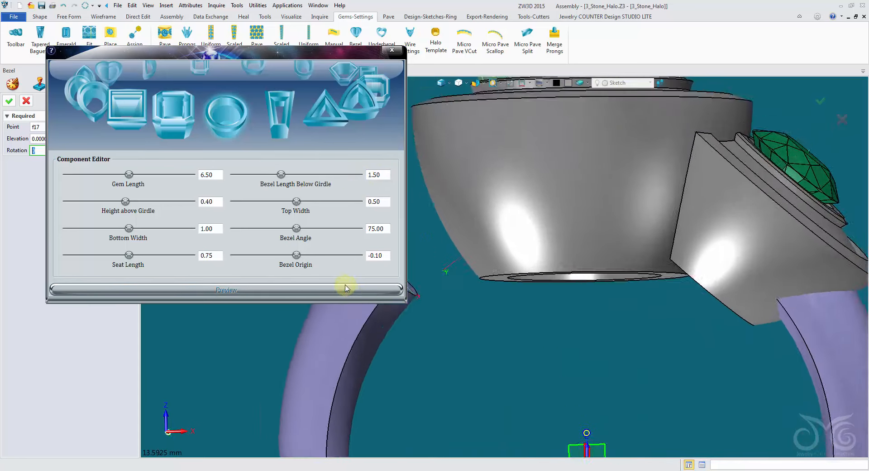
Check the center bezel against the halo seat in wireframe, restore shading and set the bezel angle to 60
click(441, 83)
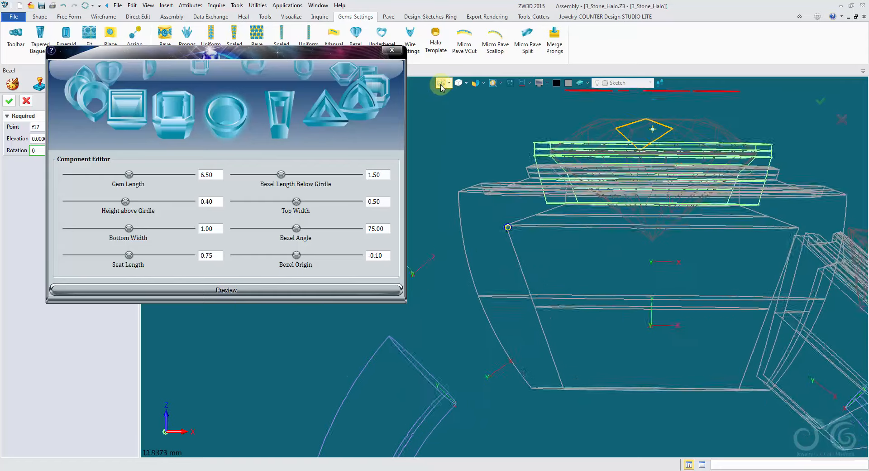
click(441, 83)
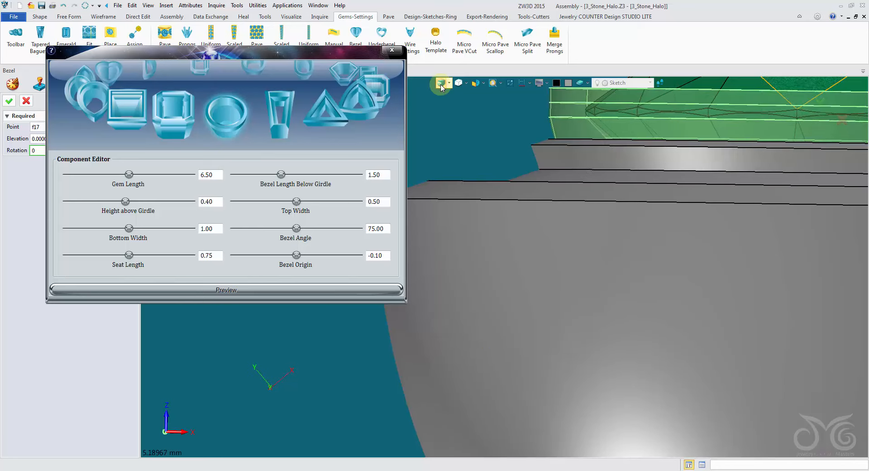
click(441, 84)
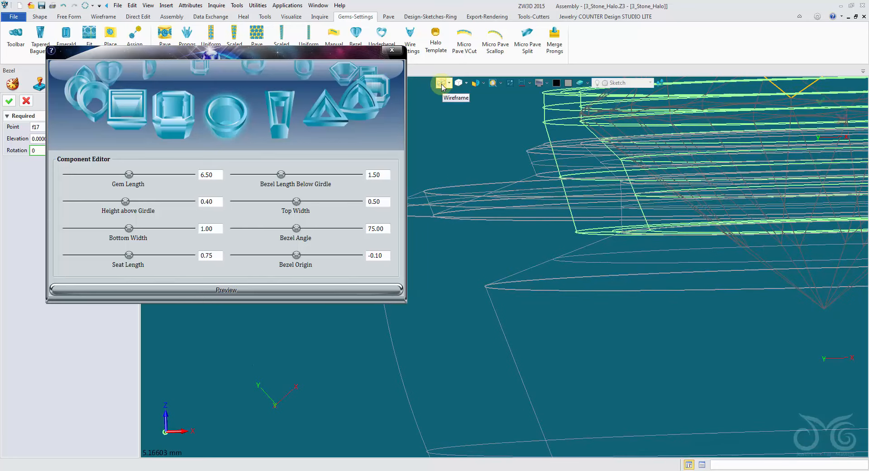
click(441, 83)
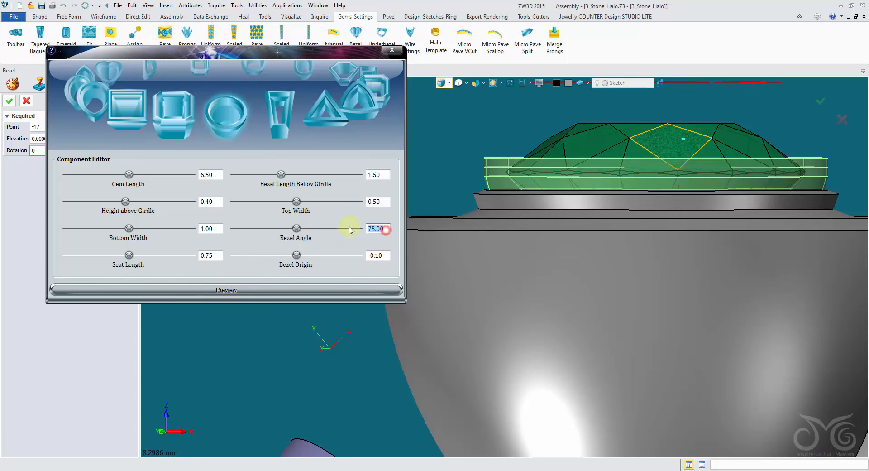
click(375, 290)
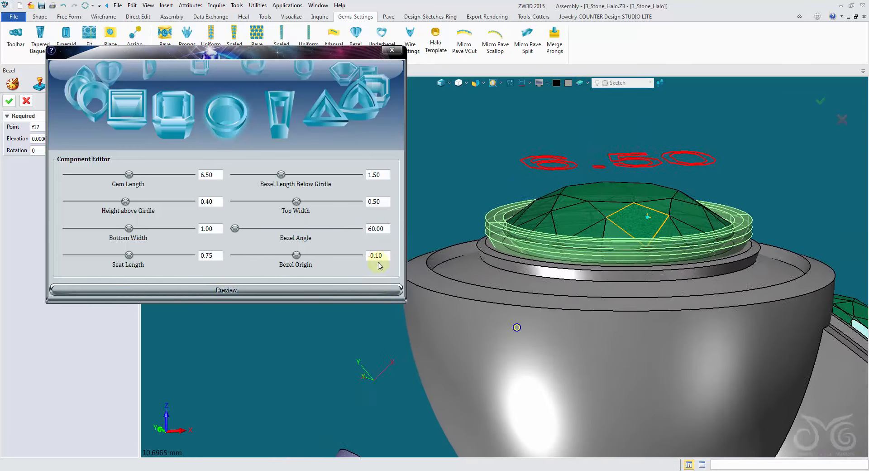
Accept the center gem's bezel and close the component editor without changing any component
click(9, 102)
click(24, 103)
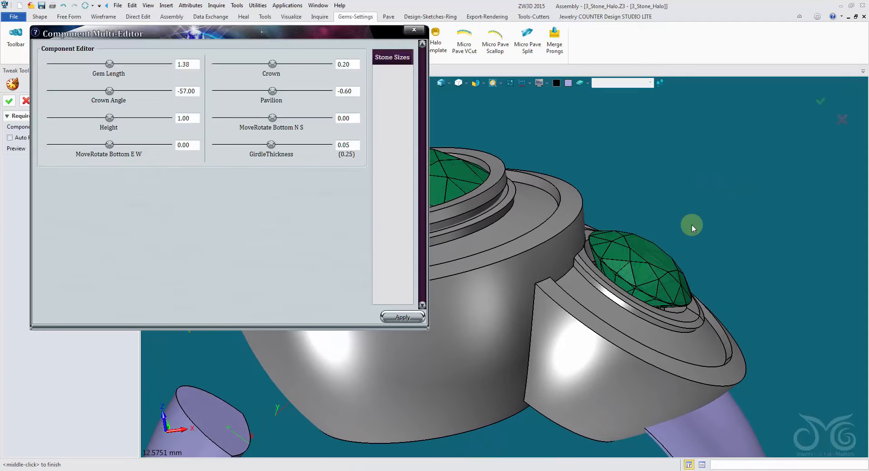
click(667, 268)
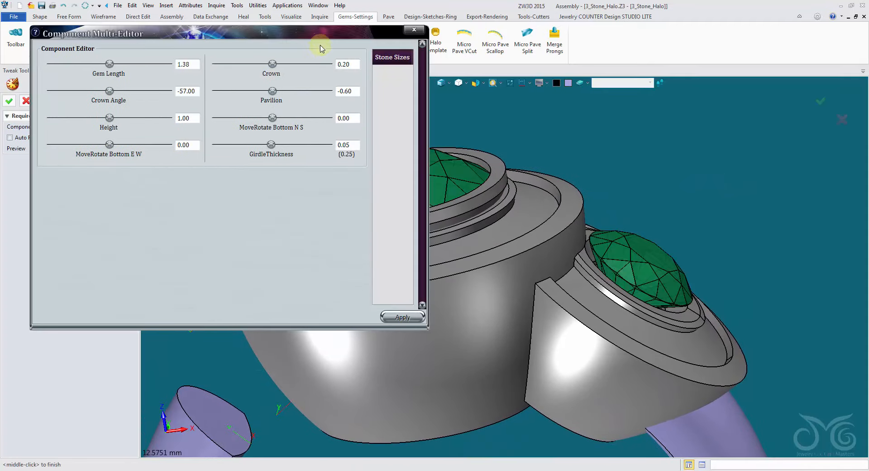
drag(321, 34, 318, 186)
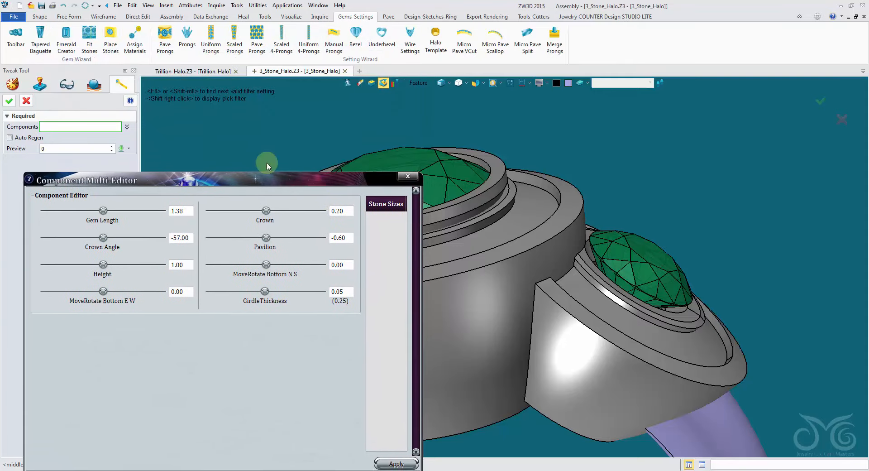
click(26, 100)
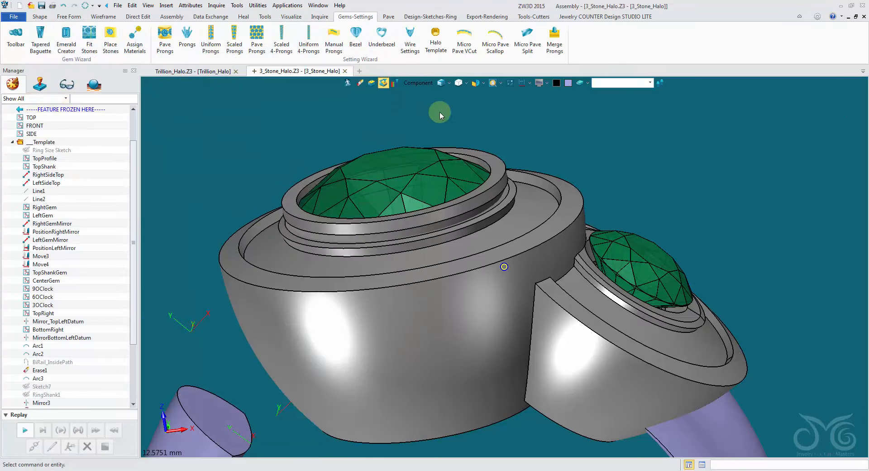
Place a 4.00 round bezel on the side gem with height above girdle 0.30, top width 0.40 and length below girdle 1.50
click(356, 43)
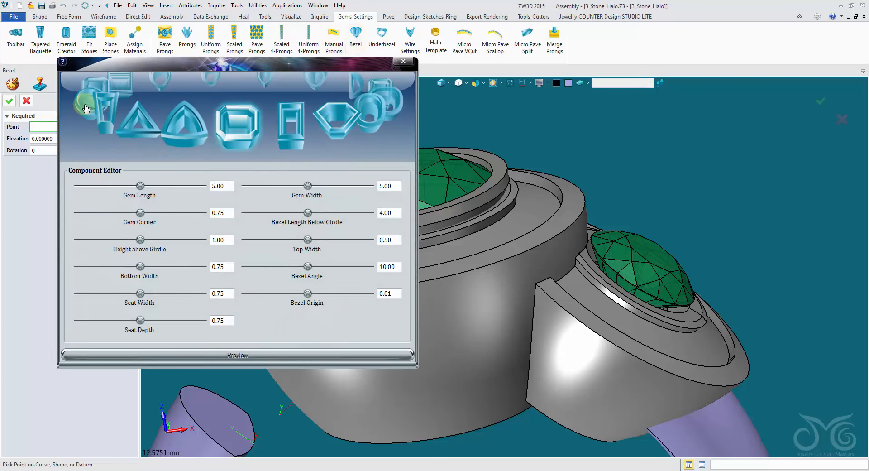
click(86, 109)
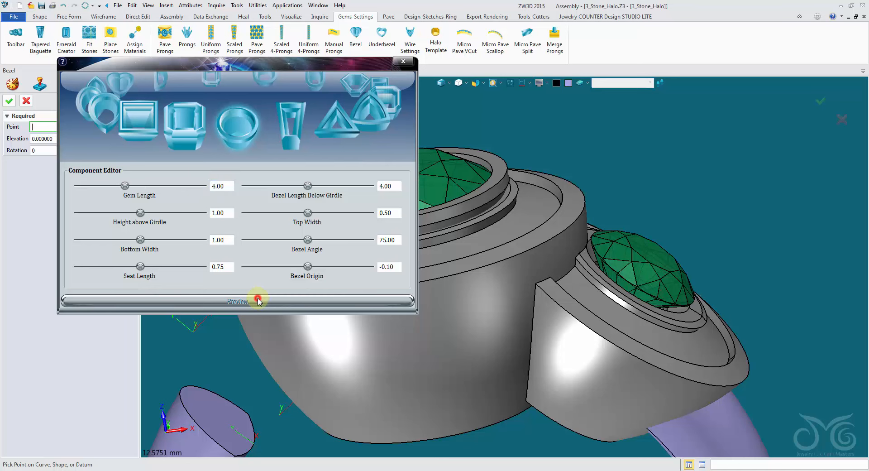
click(610, 265)
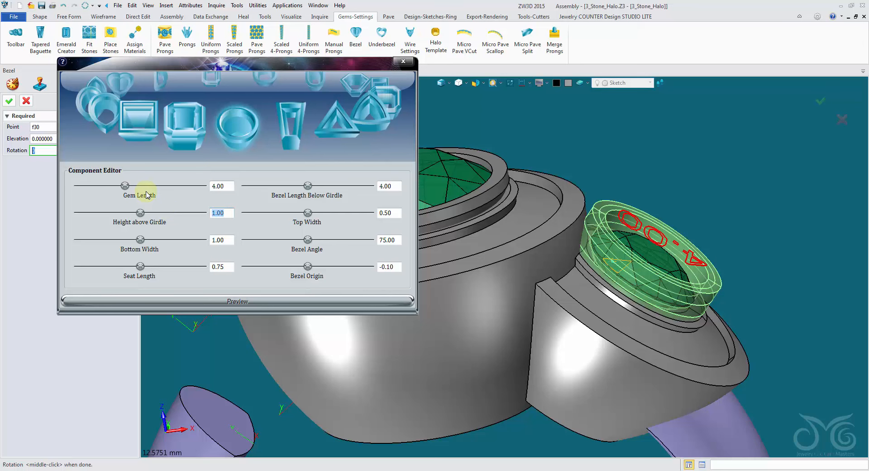
click(249, 301)
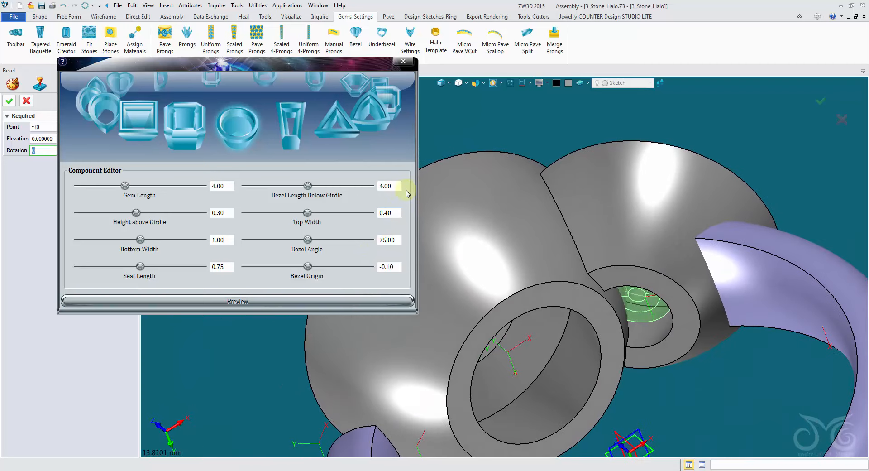
click(332, 302)
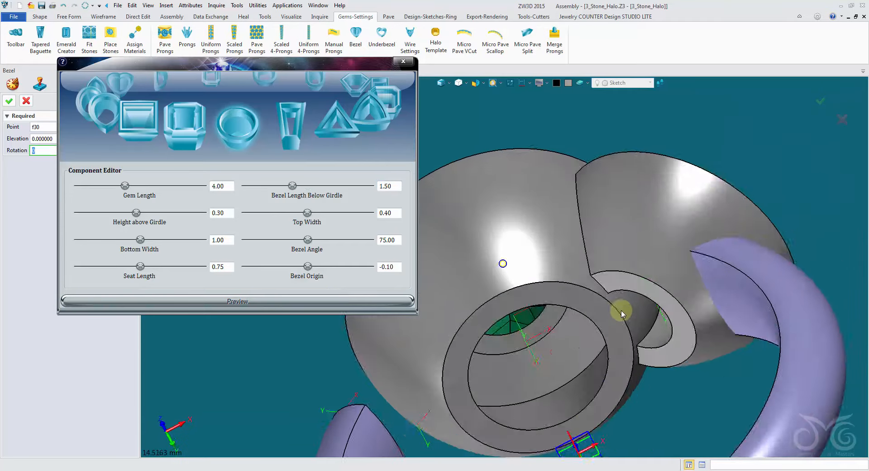
Check the side bezel's fit in wireframe, set its bezel angle to 60 and accept it with shading restored
click(443, 84)
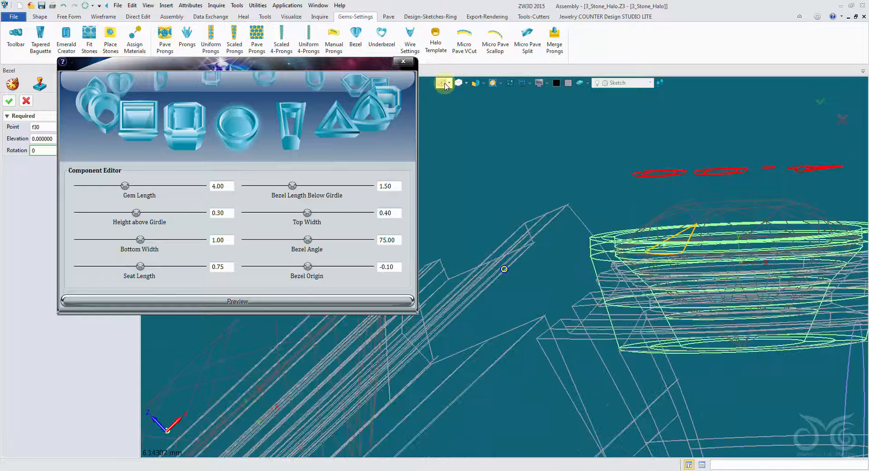
click(443, 83)
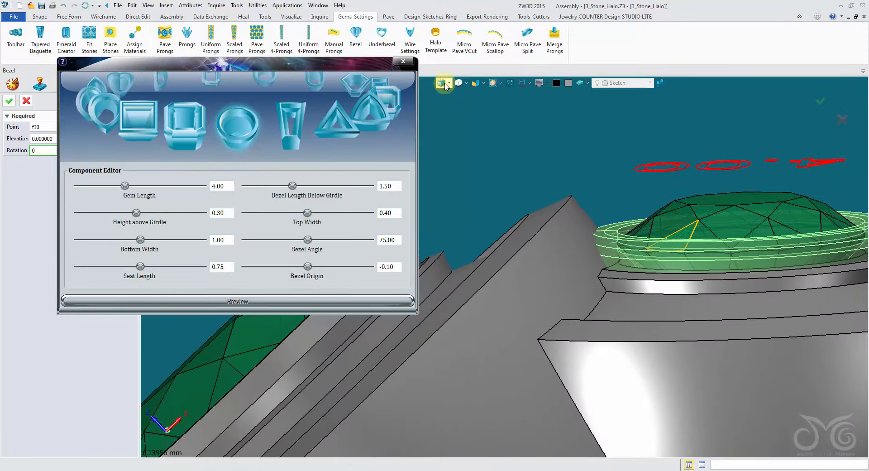
click(444, 84)
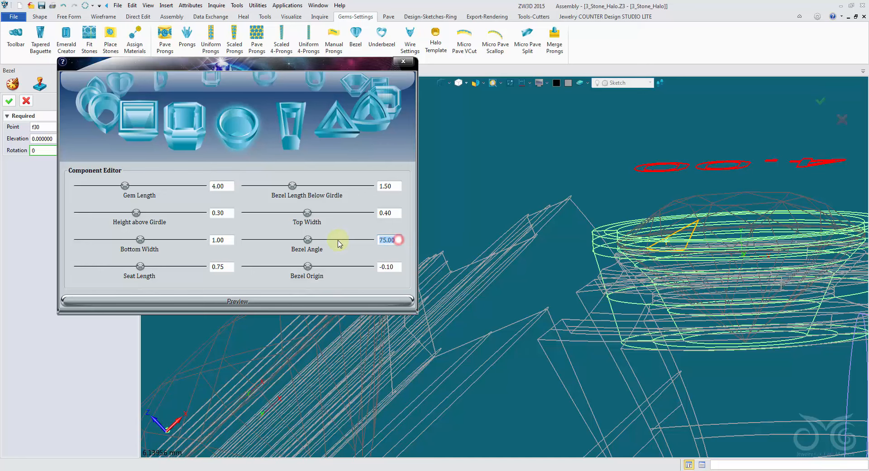
click(368, 304)
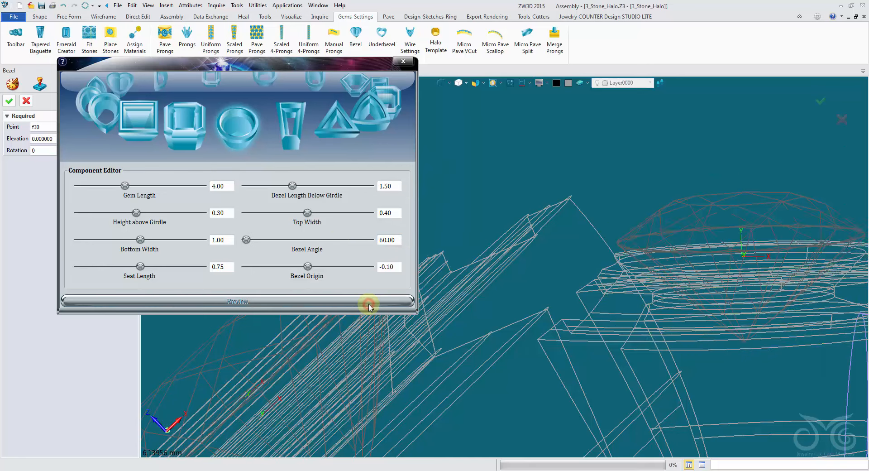
click(442, 83)
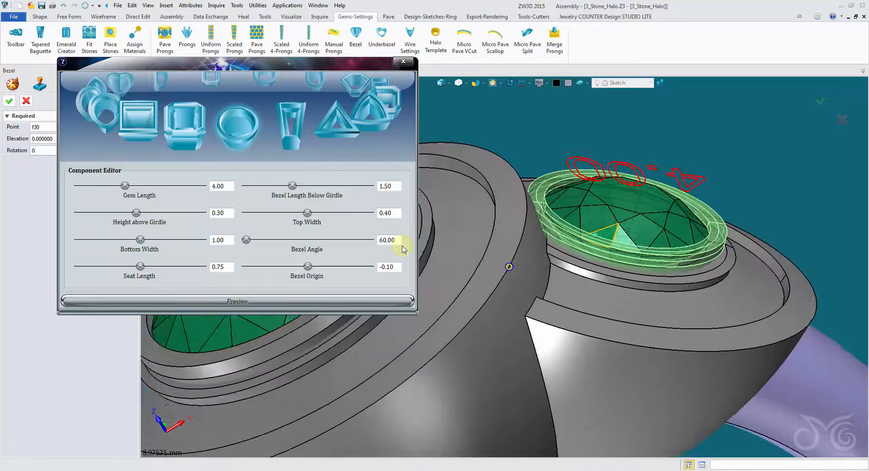
click(9, 101)
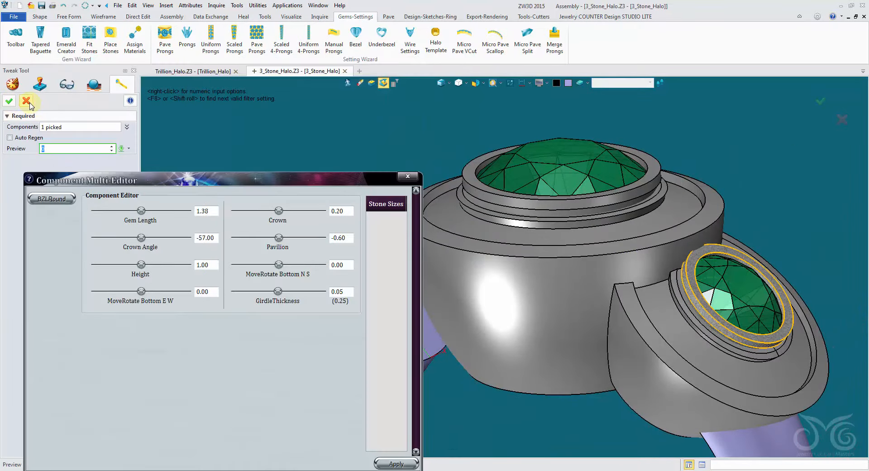
click(26, 101)
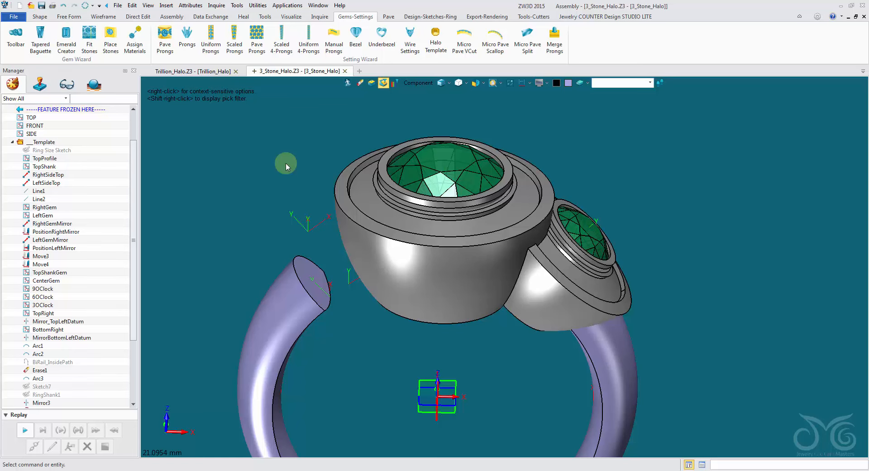
Begin a Gem between 2 Curves array on the center halo, using the channel's two boundary edges and its floor face
mouse_move(319, 174)
right_down()
mouse_move(308, 171)
mouse_move(361, 148)
mouse_move(365, 218)
mouse_move(454, 226)
mouse_move(434, 253)
mouse_move(522, 272)
right_up()
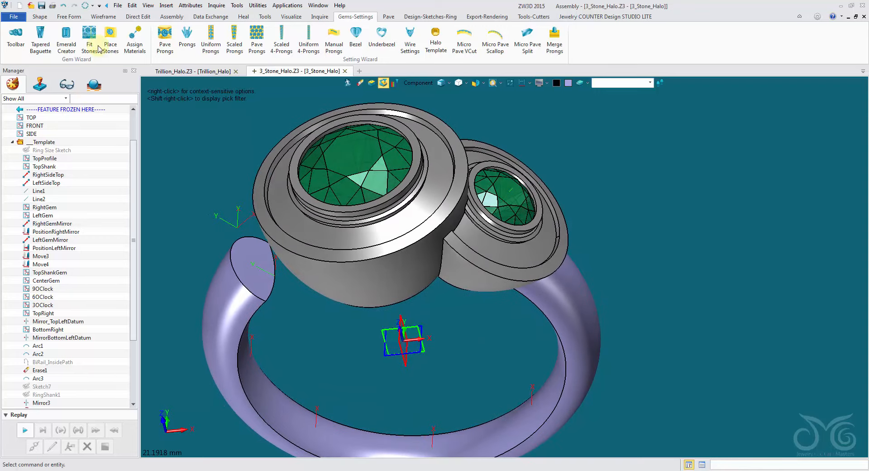
right_drag(209, 105, 208, 106)
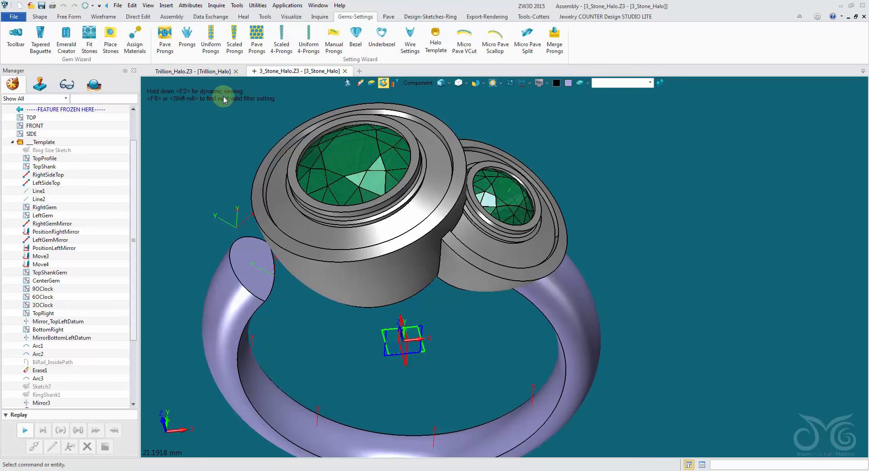
click(388, 17)
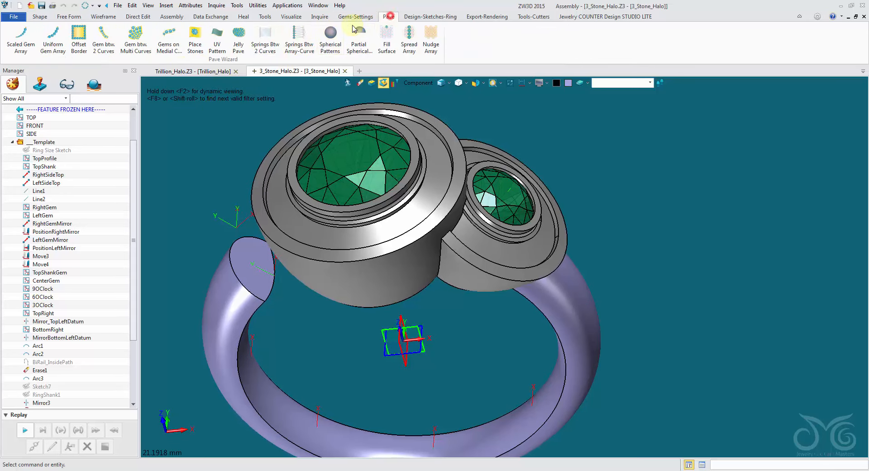
click(103, 35)
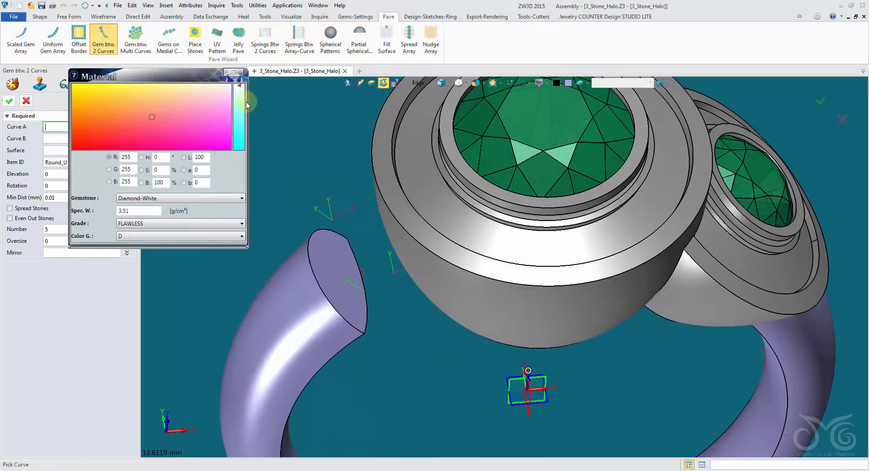
click(234, 73)
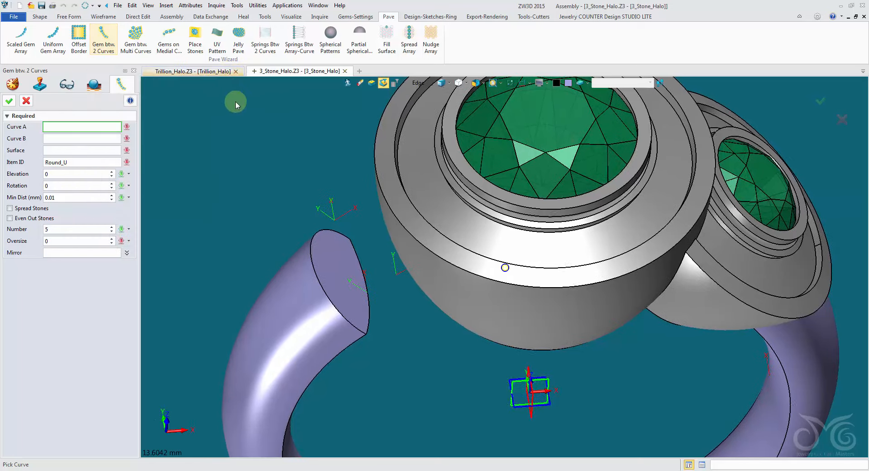
scroll(364, 153, up, 3)
scroll(365, 153, up, 1)
click(470, 172)
right_drag(471, 172, 425, 166)
click(448, 160)
click(420, 166)
right_drag(373, 177, 352, 154)
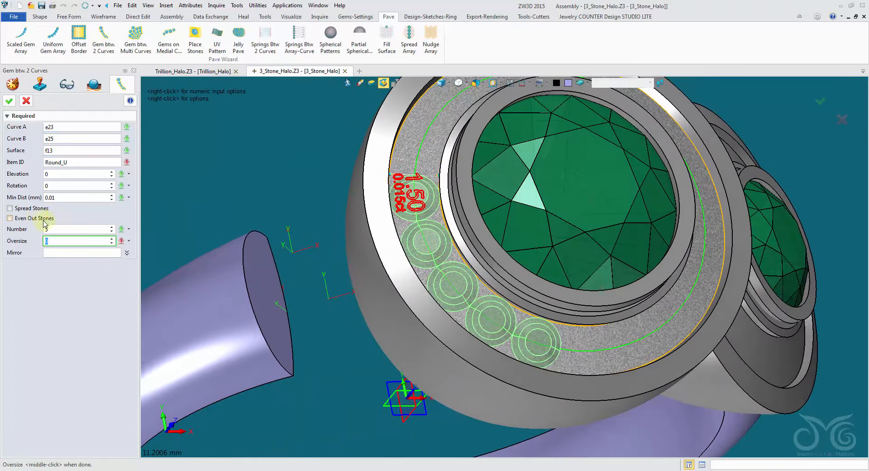
Spread the stones around the center halo channel and set their number to 21
click(32, 208)
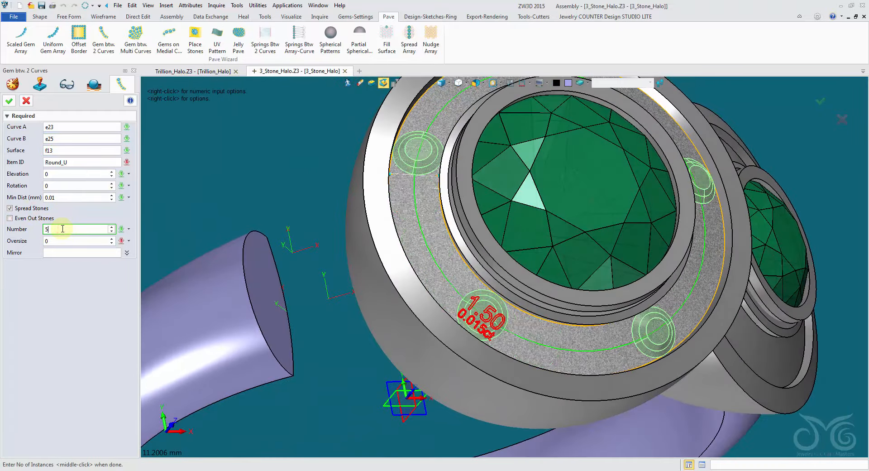
scroll(63, 229, up, 12)
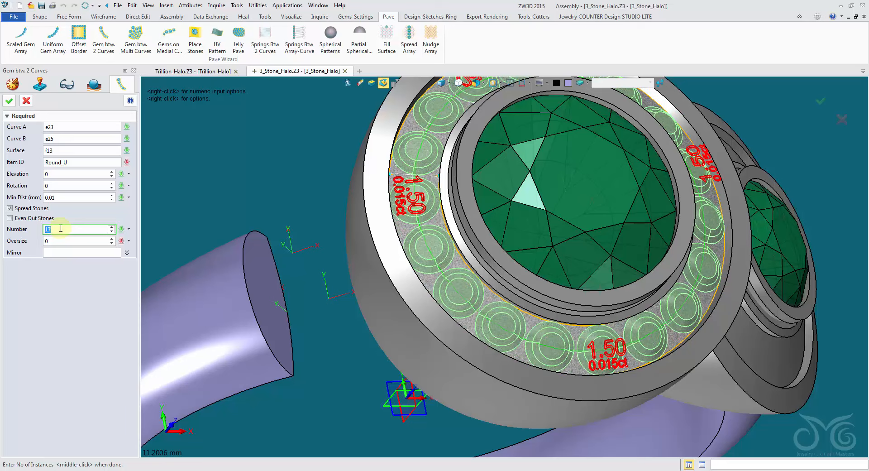
scroll(61, 229, up, 4)
right_drag(60, 247, 66, 179)
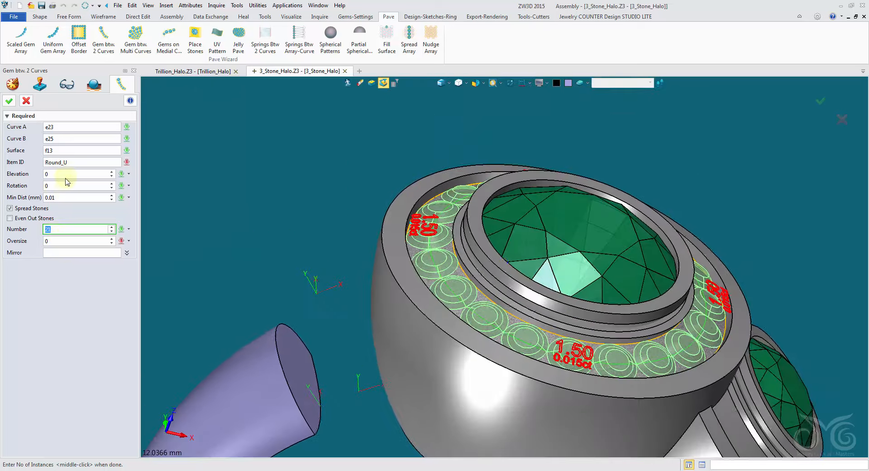
Set the halo stones' elevation to 0.25, minimum distance to 0.05 and oversize to -0.05, and accept the array
click(68, 174)
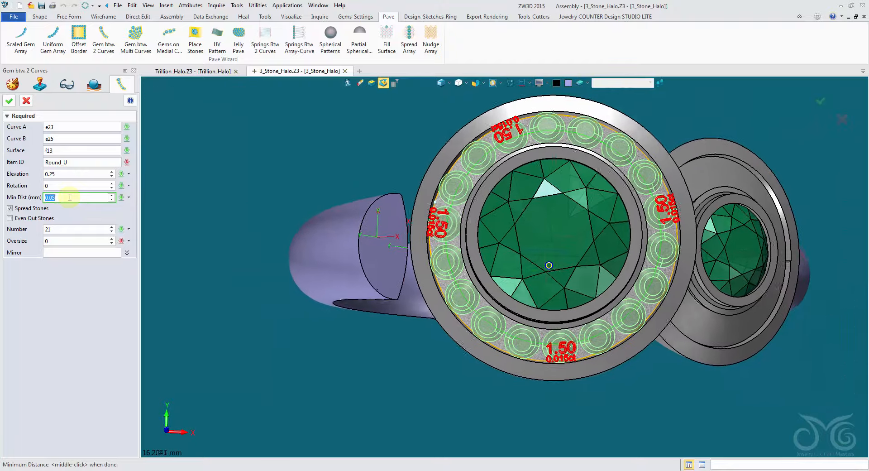
click(53, 241)
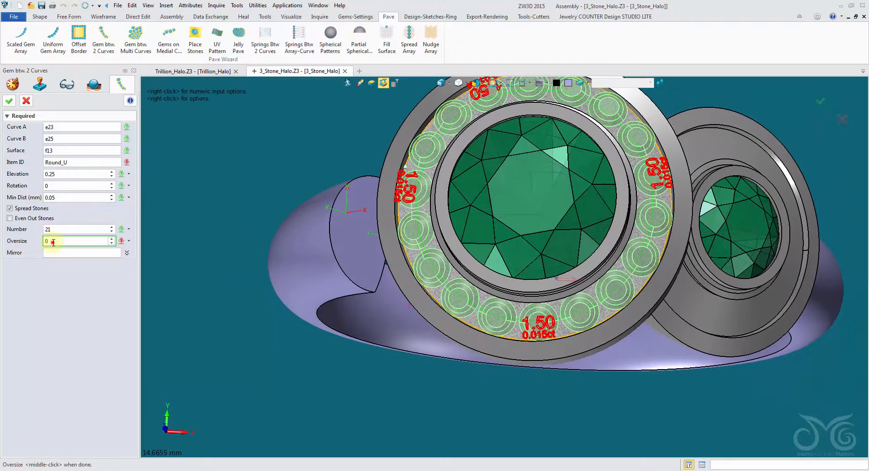
scroll(53, 240, down, 2)
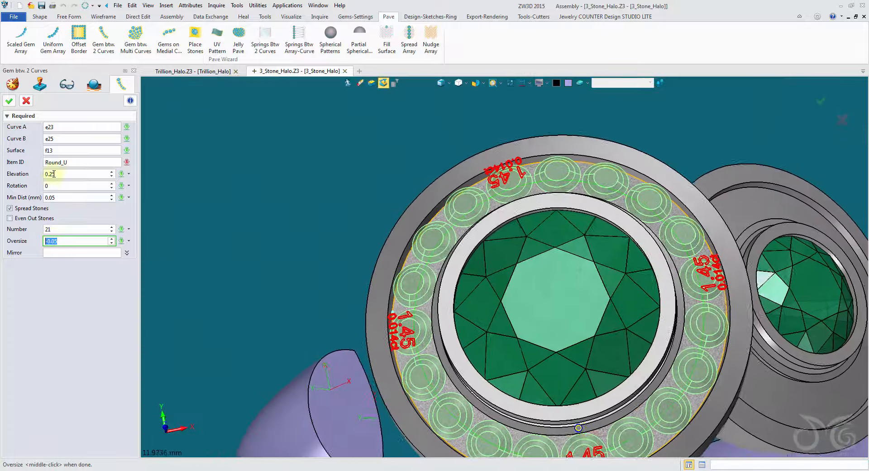
click(11, 102)
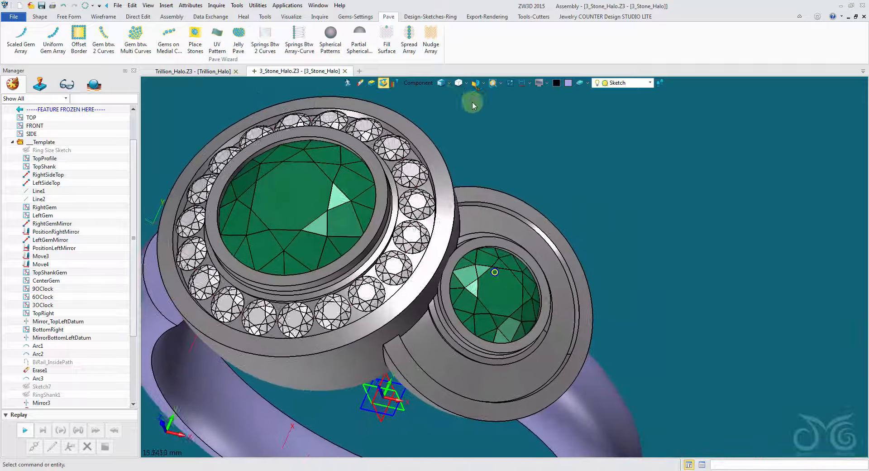
Start a Curve from Edge operation with only edges pickable, and select the side halo channel's two inner and two outer floor edges
click(423, 83)
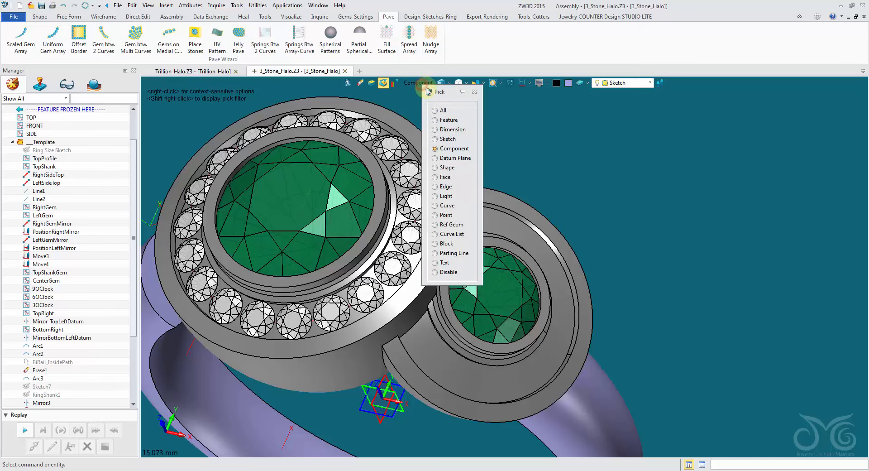
click(444, 186)
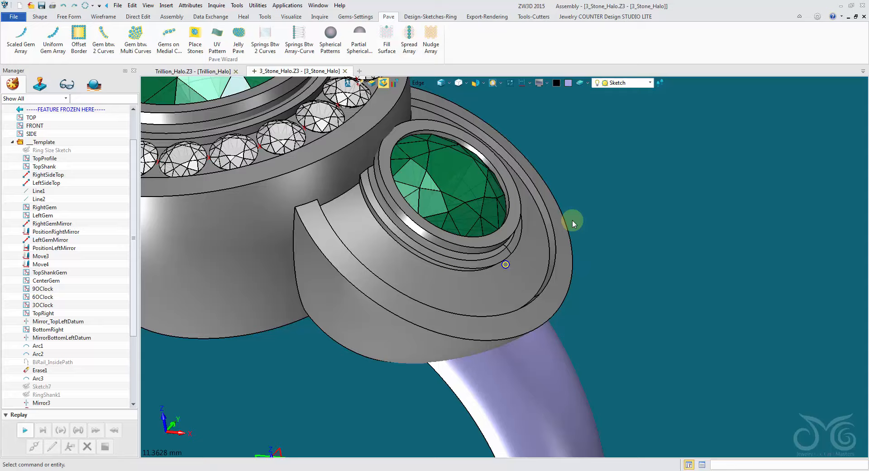
middle_drag(572, 220, 555, 246)
middle_drag(394, 307, 545, 168)
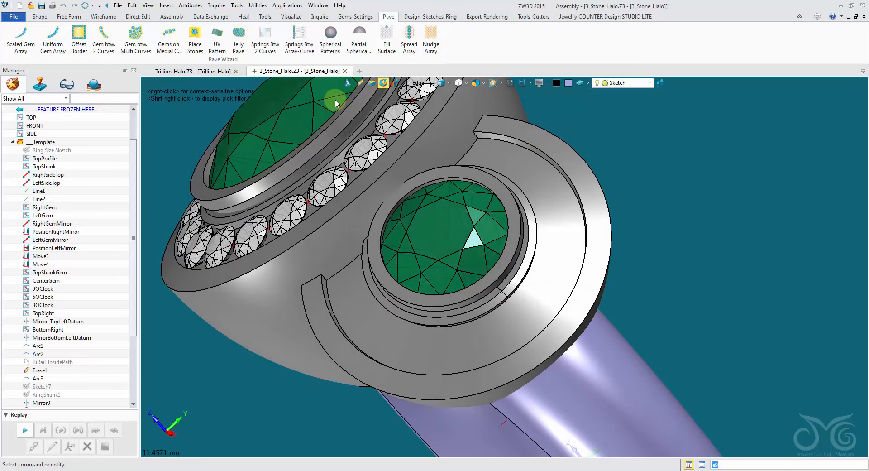
click(103, 17)
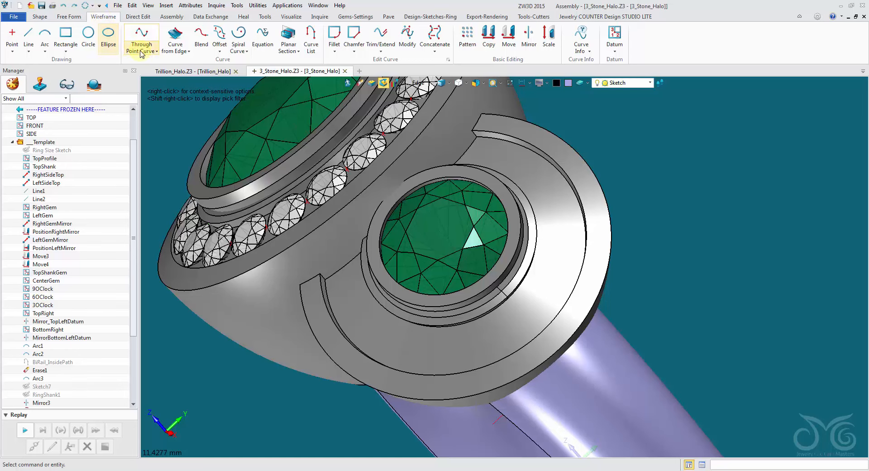
click(171, 49)
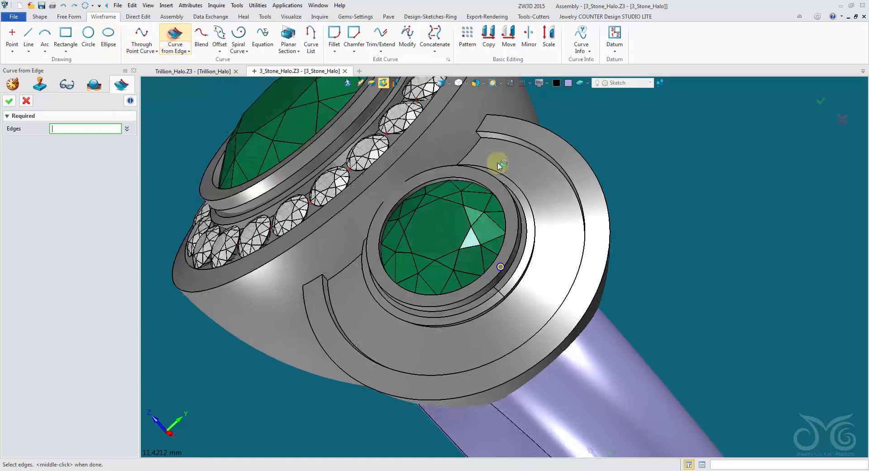
middle_drag(497, 163, 511, 288)
click(511, 288)
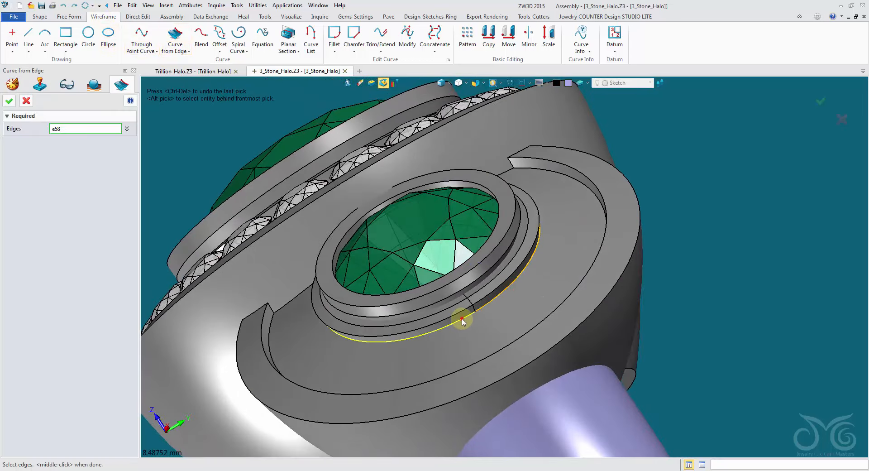
click(462, 316)
middle_drag(461, 316, 543, 352)
click(562, 270)
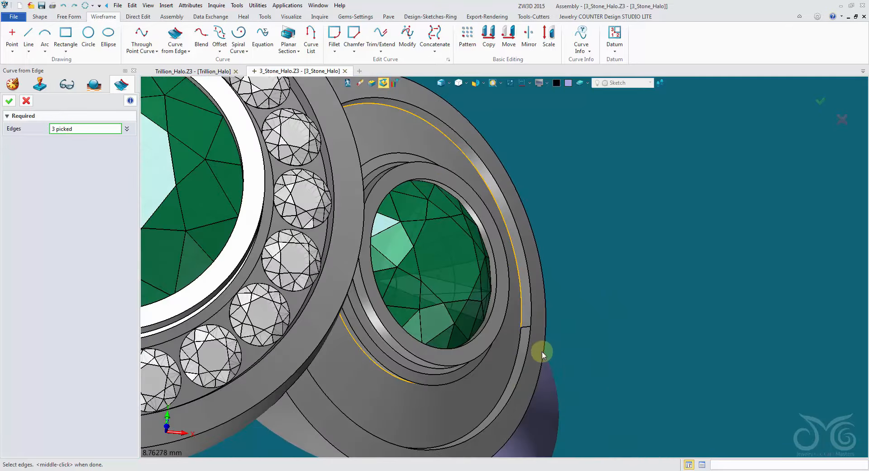
click(517, 349)
Set the curve colour to magenta and create the curves from the selected channel edges
click(556, 85)
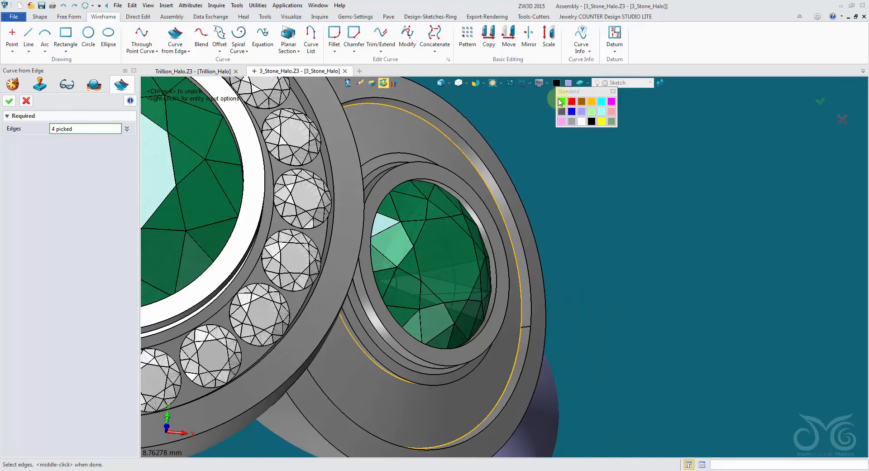
click(610, 103)
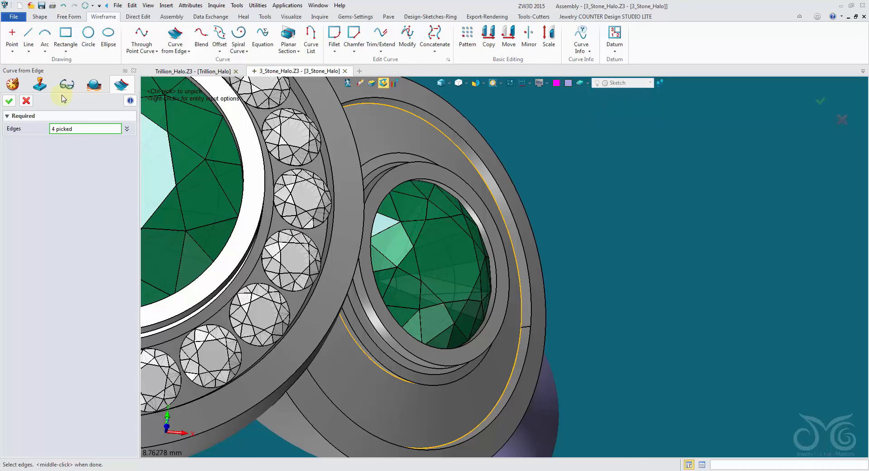
click(8, 100)
Concatenate the curves along the side halo channel's outer boundary into one curve
middle_drag(407, 272, 452, 217)
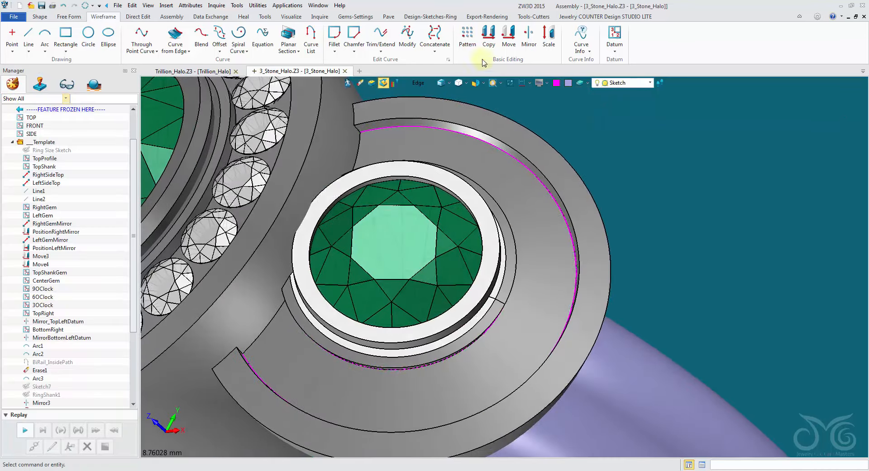
click(435, 36)
middle_drag(523, 164, 562, 334)
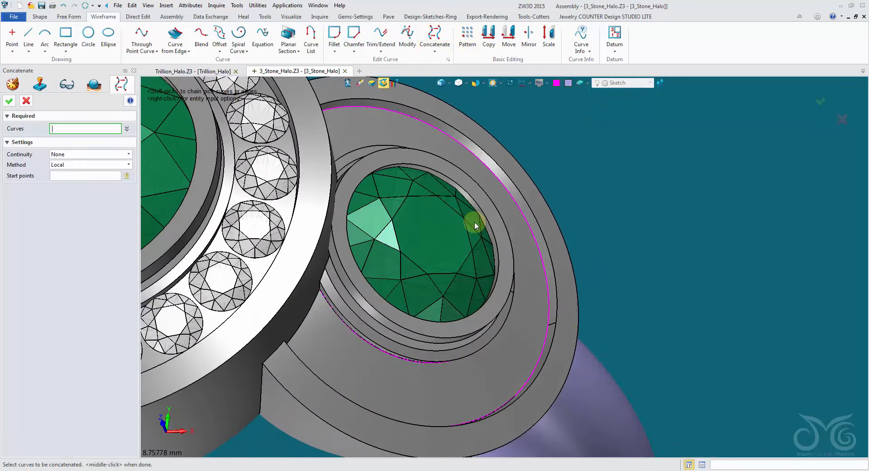
shift+click(545, 327)
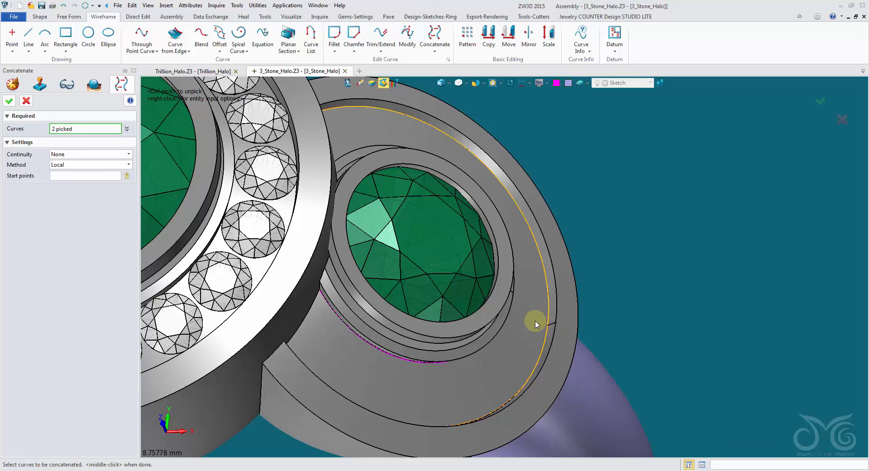
click(14, 102)
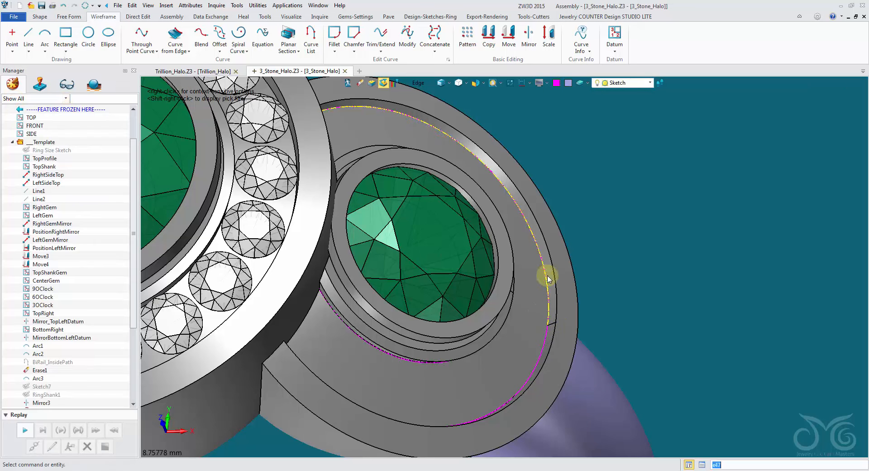
Restrict picking to curves and concatenate the two curves along the side halo channel's inner boundary
shift+right_click(421, 87)
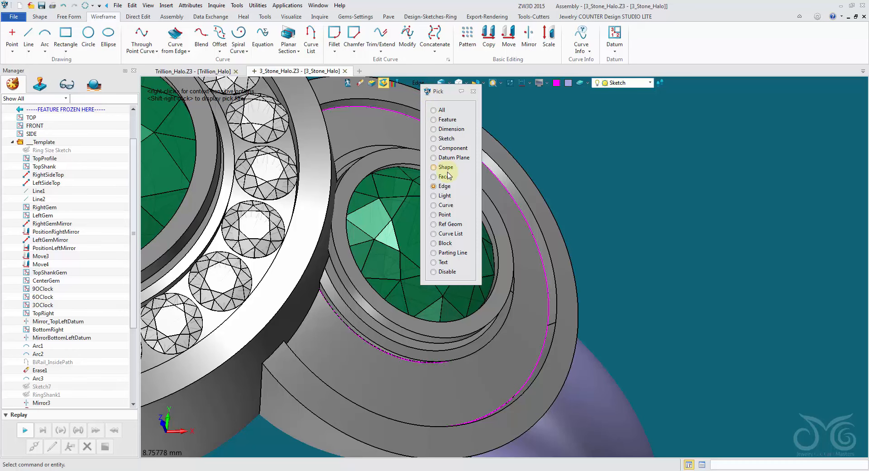
click(446, 205)
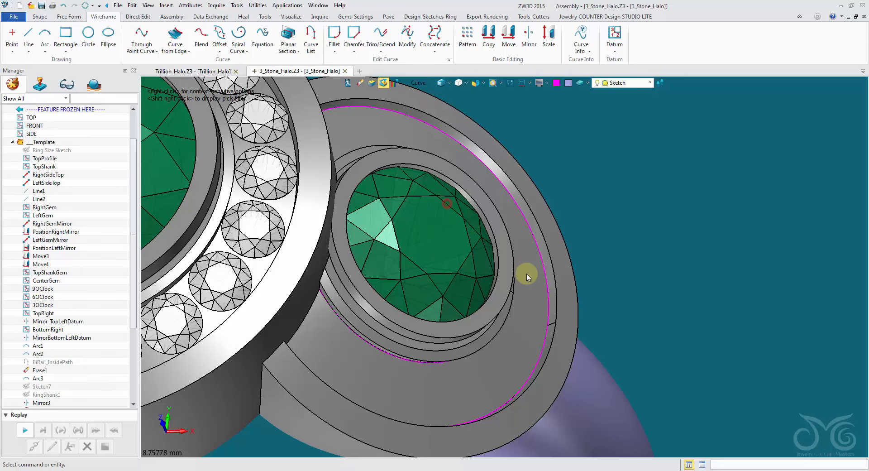
middle_click(648, 185)
right_drag(648, 185, 545, 248)
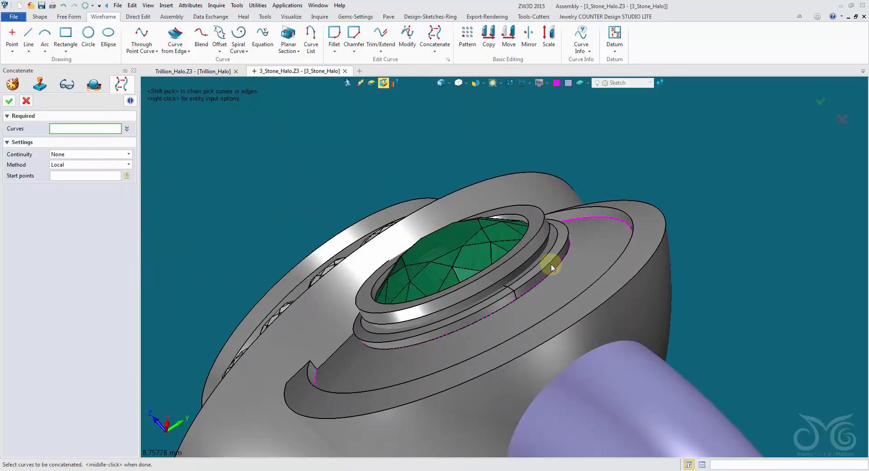
drag(531, 312, 503, 293)
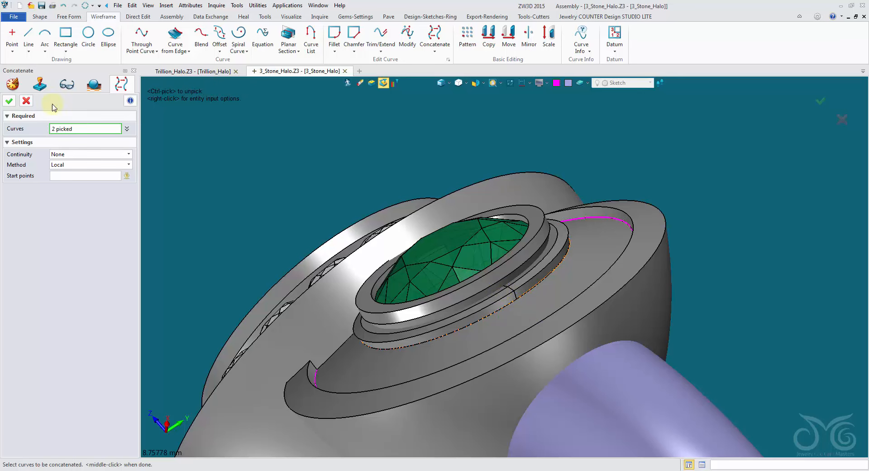
click(11, 101)
Begin a Gem between 2 Curves array on the side halo, using its outer and inner boundary curves and the channel floor face
right_drag(524, 297, 407, 23)
click(384, 17)
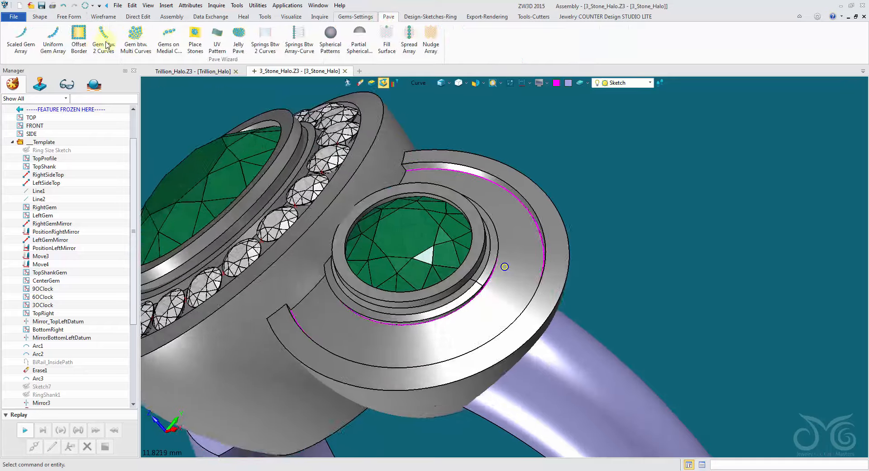
click(103, 38)
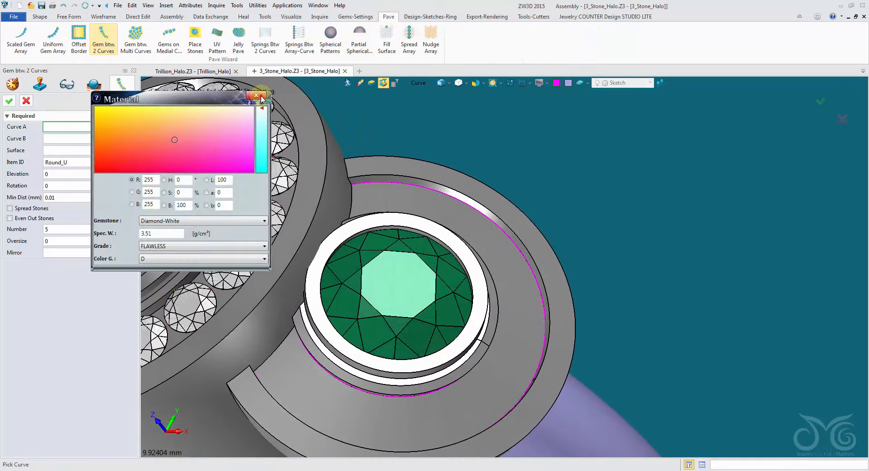
click(256, 95)
right_drag(362, 93, 375, 350)
scroll(357, 227, up, 4)
click(341, 220)
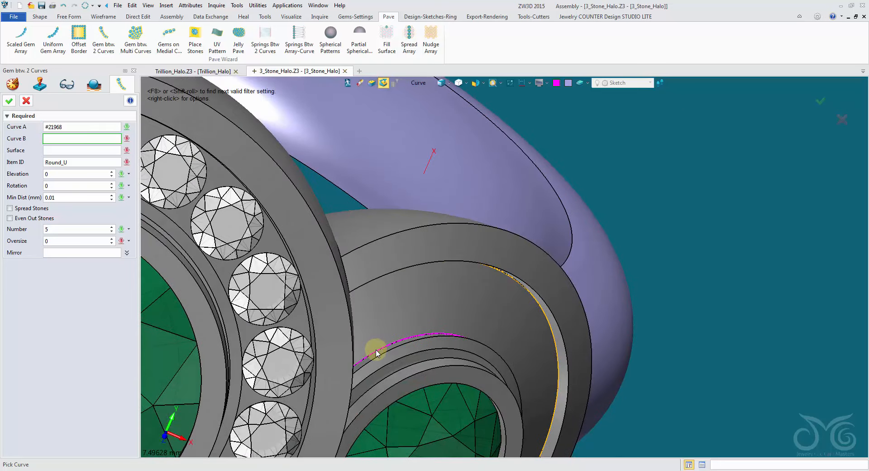
click(382, 323)
right_drag(383, 319, 382, 189)
Spread and even out the stones around the side halo channel and set their number to 10
click(40, 209)
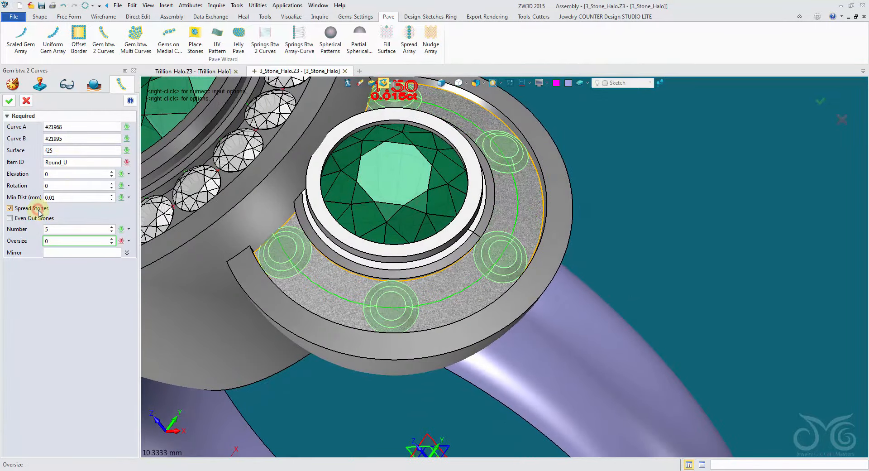
click(83, 231)
scroll(82, 231, up, 2)
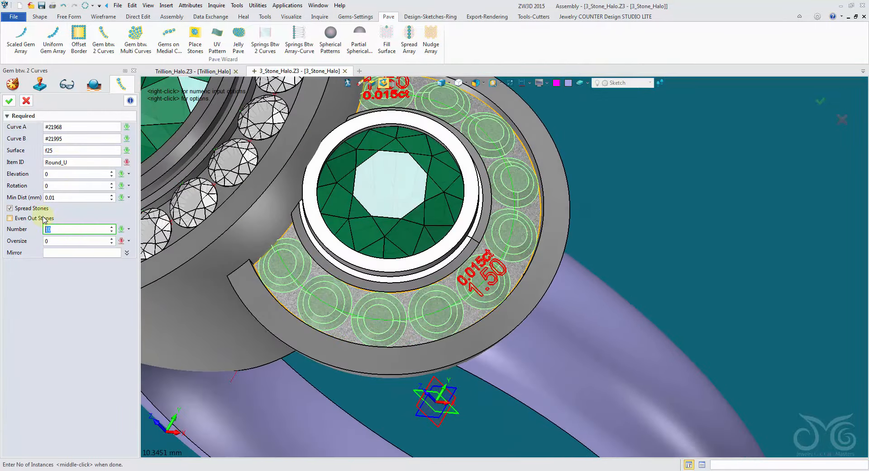
click(35, 219)
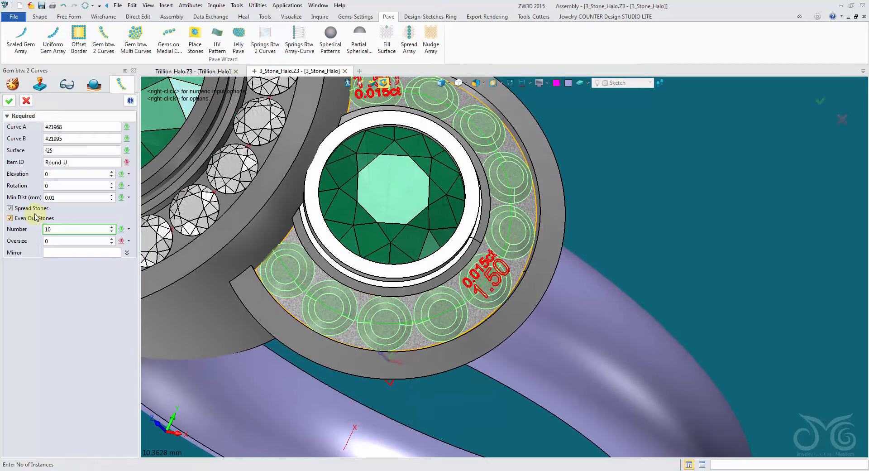
scroll(229, 282, up, 1)
right_drag(229, 281, 197, 268)
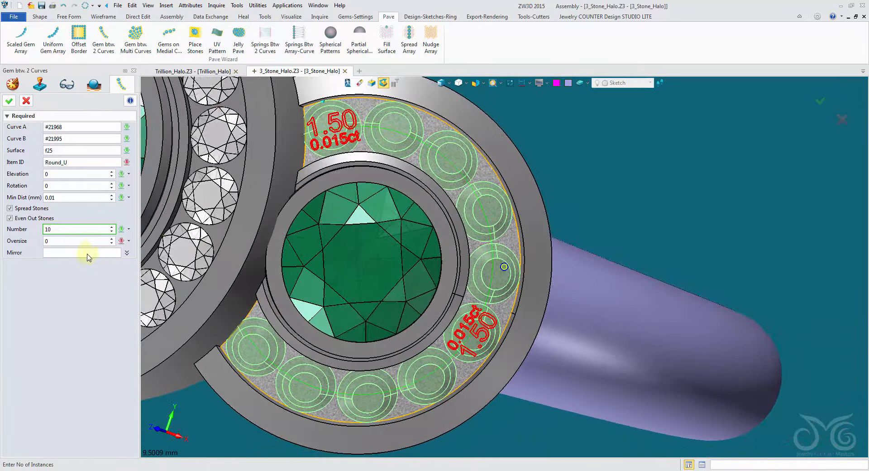
Set the side halo stones' elevation to 0.2 and oversize to -0.02, and accept the array
click(69, 174)
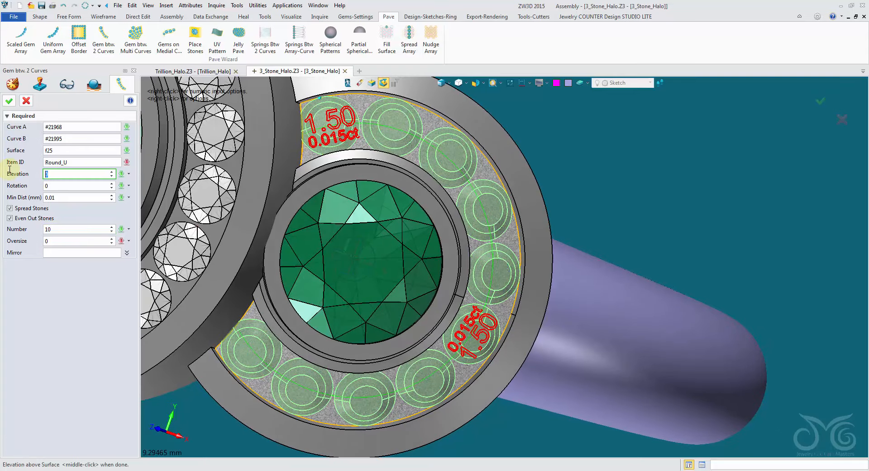
click(76, 197)
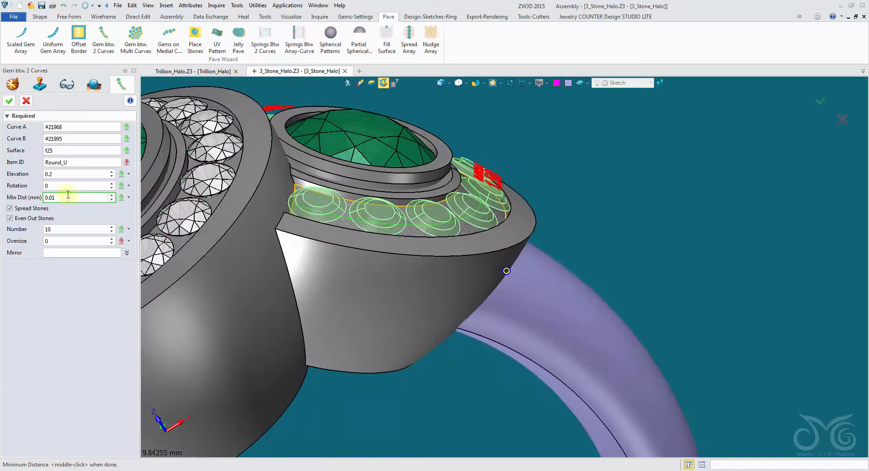
click(65, 240)
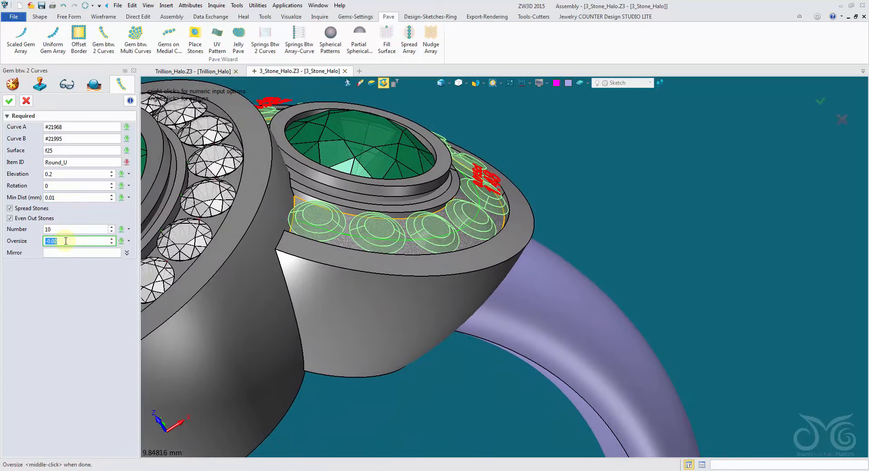
scroll(66, 241, down, 1)
right_drag(206, 233, 308, 330)
scroll(312, 316, down, 2)
click(9, 100)
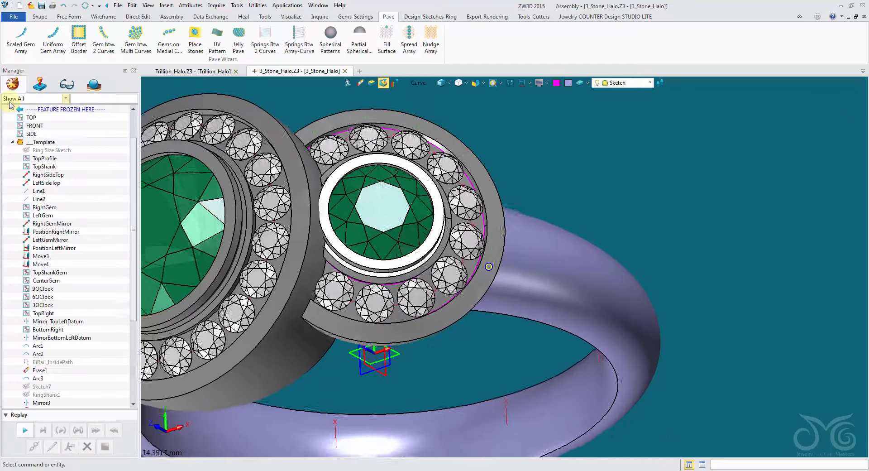
Bring the paved center and side halos into view and save the ring file
scroll(317, 254, down, 2)
right_drag(317, 253, 272, 108)
click(42, 8)
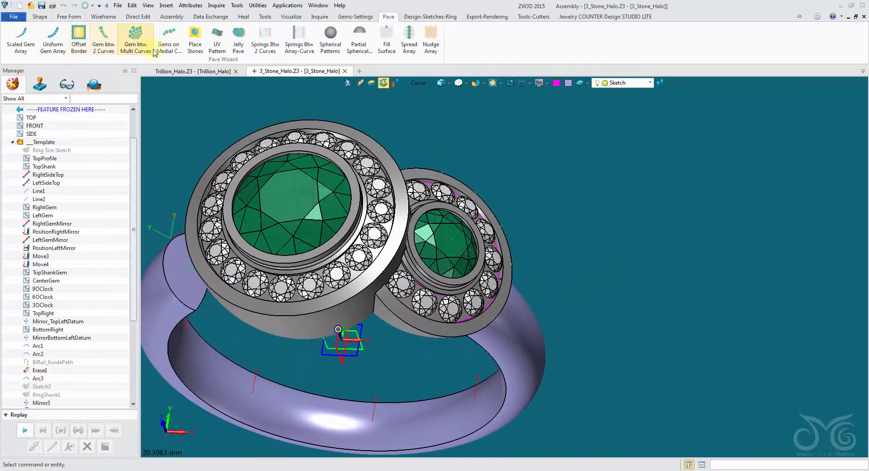
Begin Uniform Prongs on the round stones of the center halo
click(355, 16)
click(247, 90)
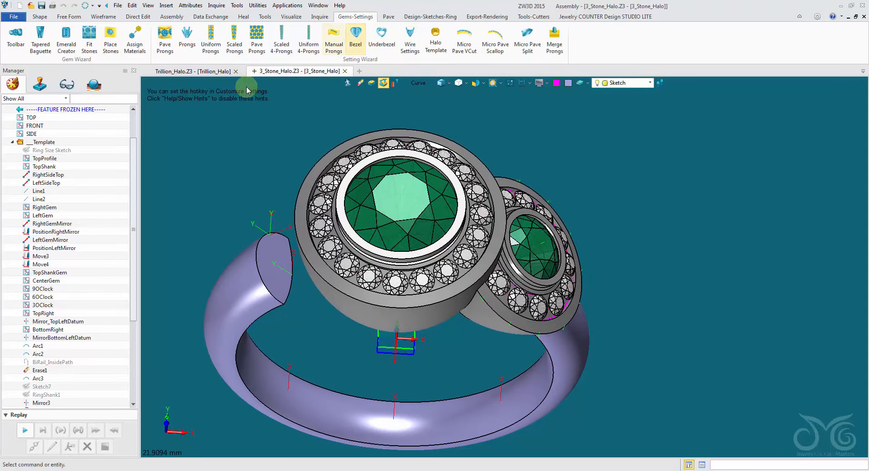
click(210, 41)
click(330, 190)
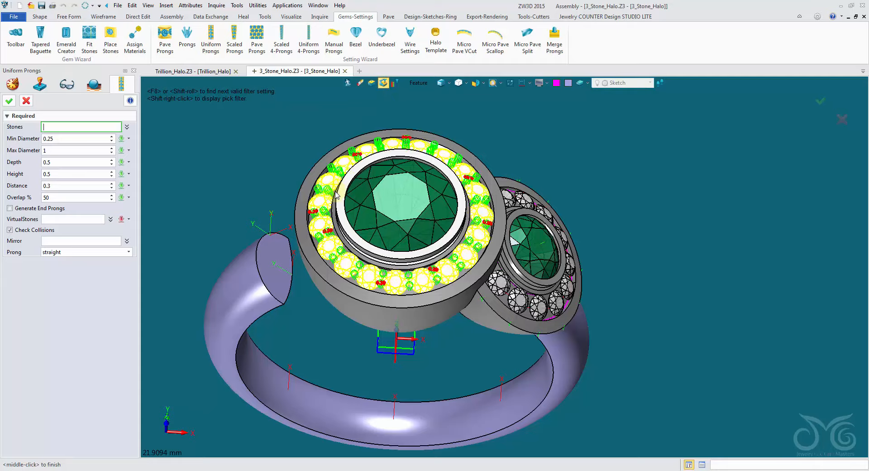
Create uniform prongs on the center halo stones with 40% overlap, a distance of 0.4 and a height of 0.4
scroll(331, 190, up, 6)
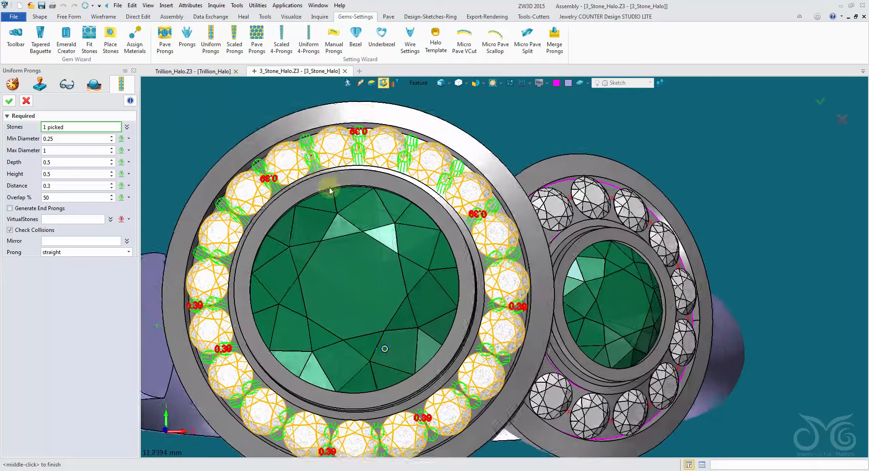
right_drag(331, 191, 315, 194)
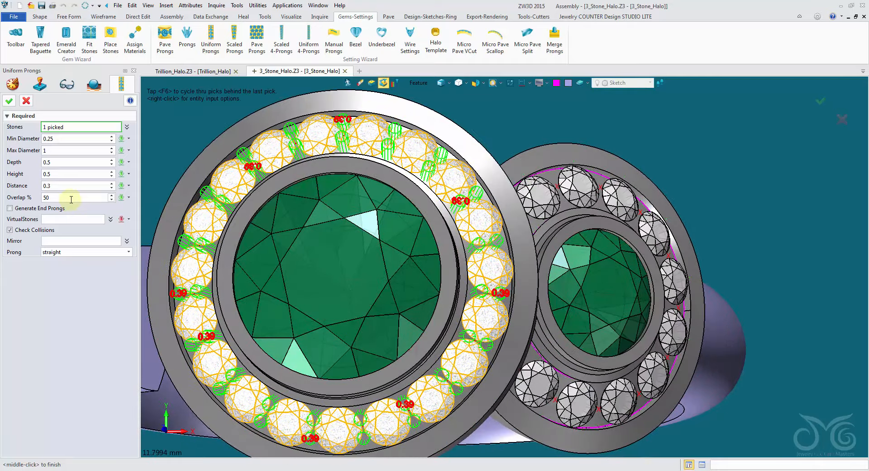
click(71, 199)
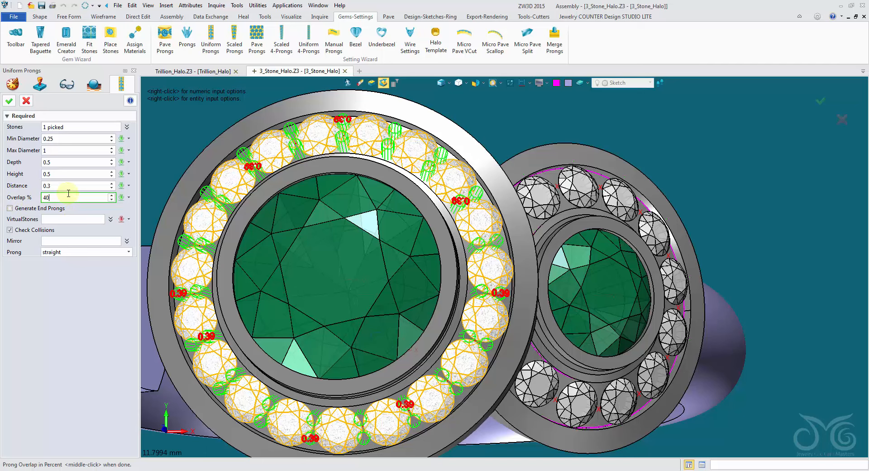
click(70, 186)
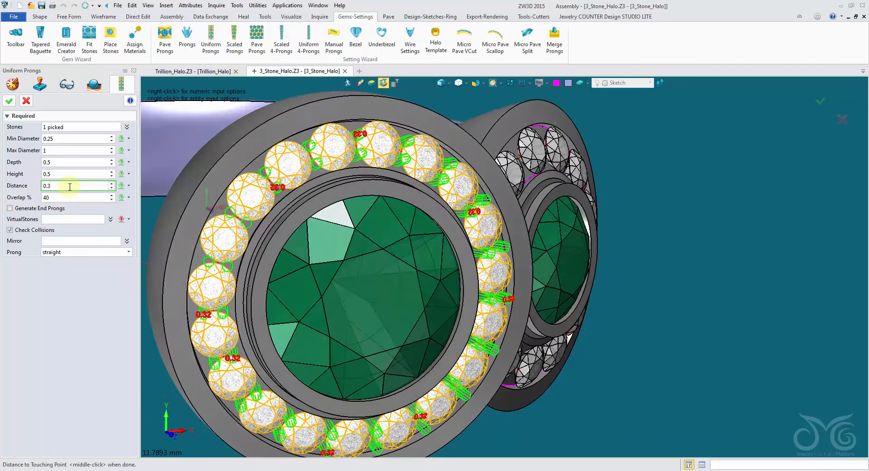
scroll(69, 187, up, 2)
scroll(70, 187, up, 3)
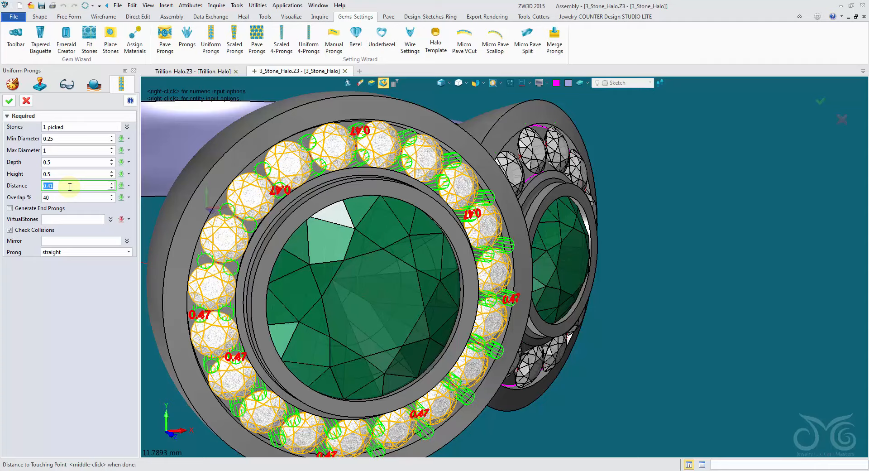
scroll(70, 187, down, 1)
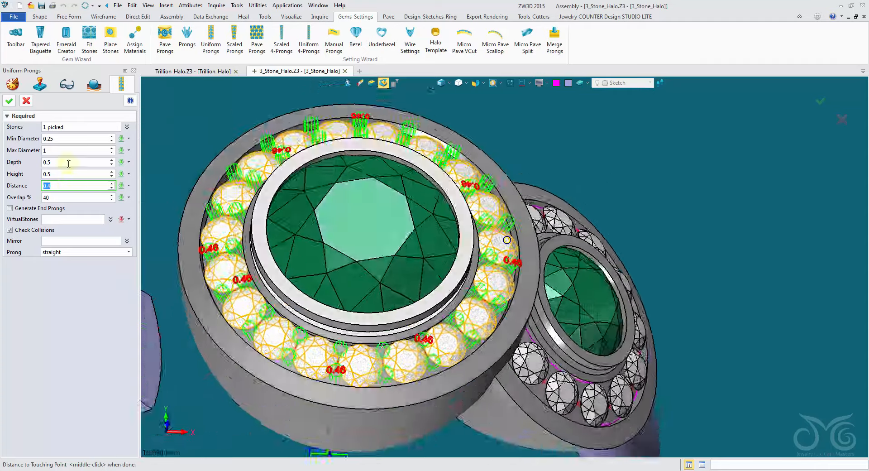
click(64, 174)
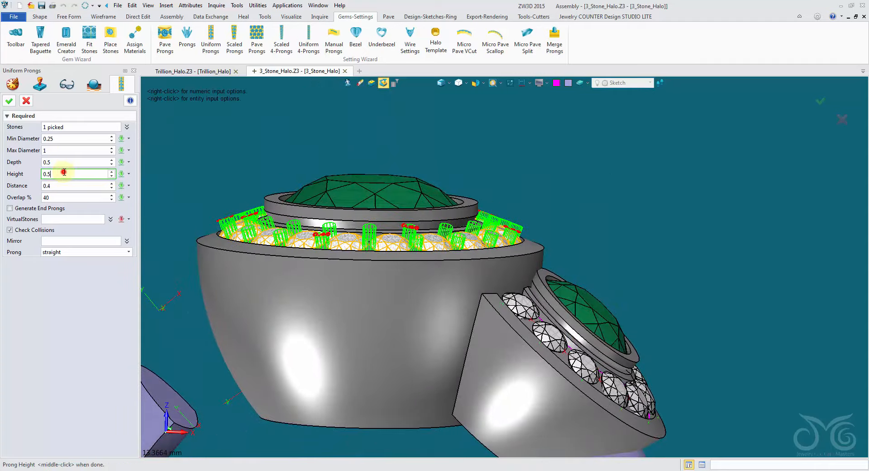
scroll(64, 173, down, 1)
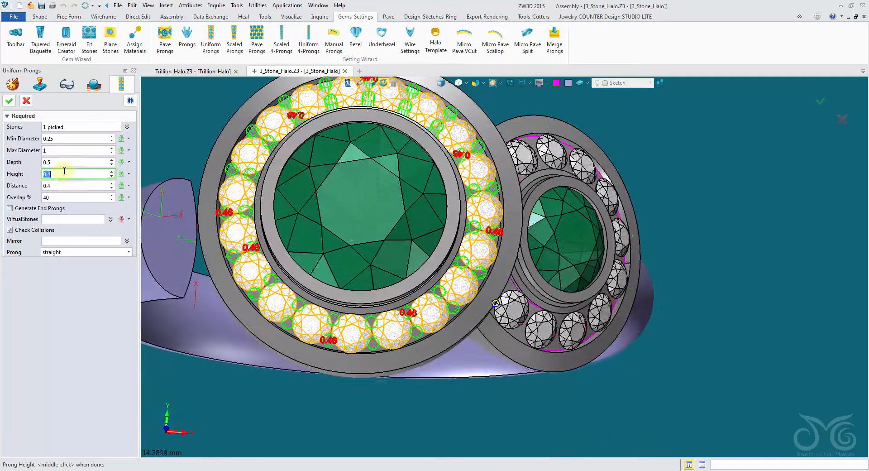
click(9, 100)
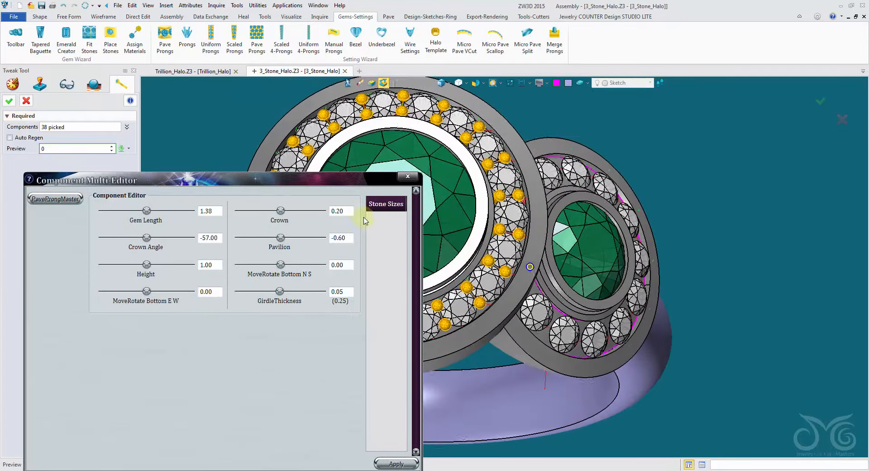
Set the dome of all the center halo prongs to 0.2 through PaveProngMaster and accept the tweak
click(63, 198)
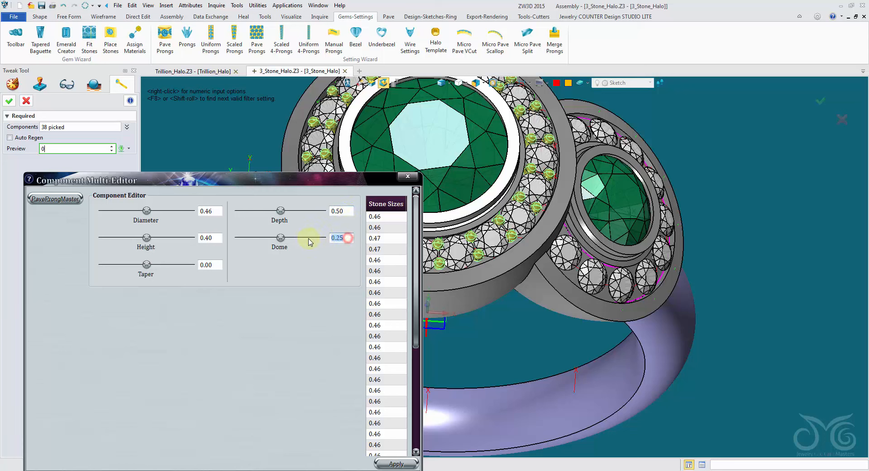
text(0.2)
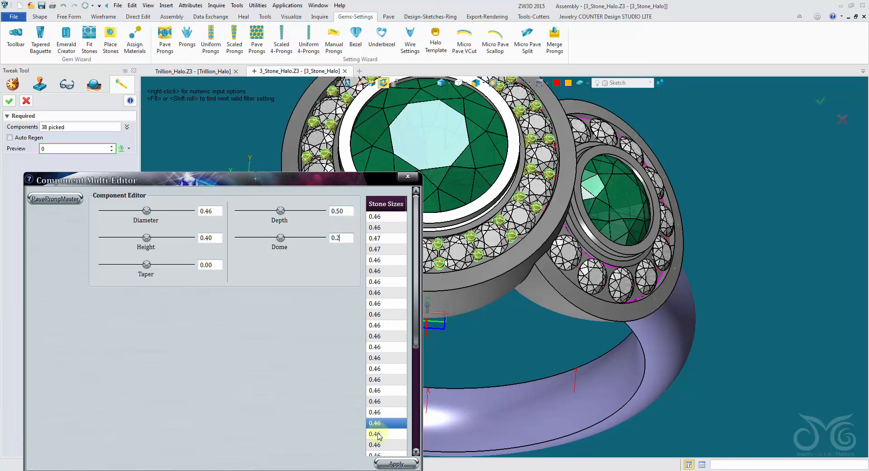
click(382, 464)
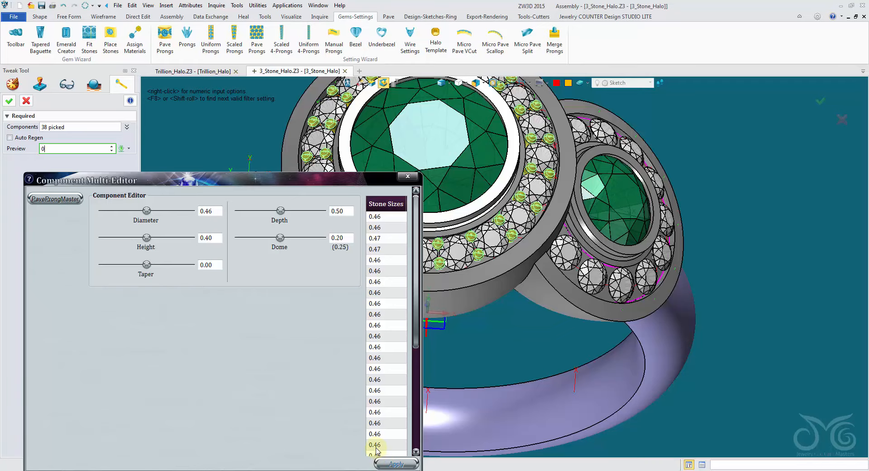
click(10, 104)
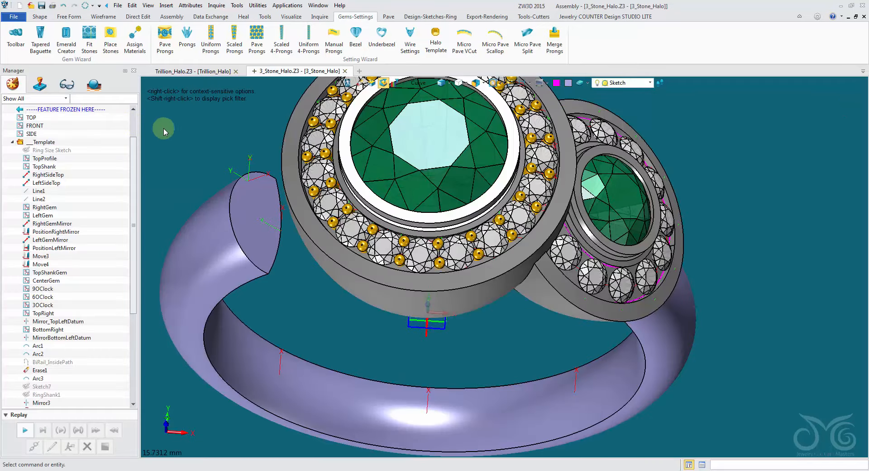
Create uniform prongs on the side halo stones with 40% overlap, a distance of 0.36 and a height of 0.4
right_drag(233, 145, 592, 171)
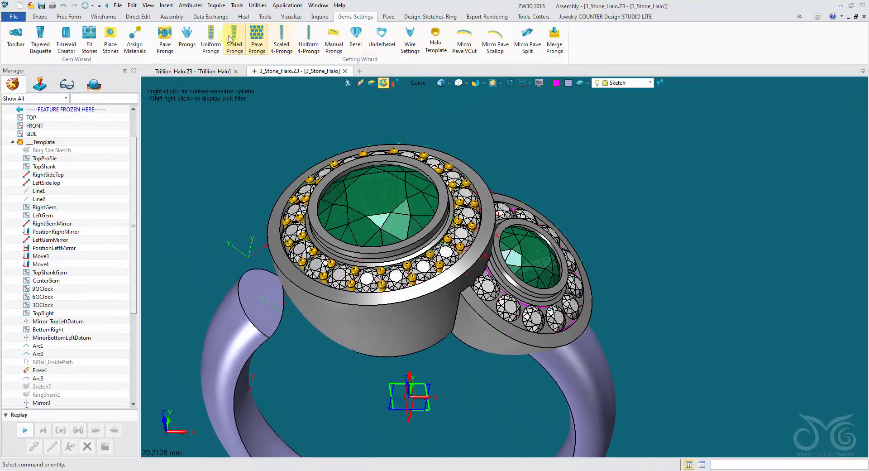
click(211, 40)
right_drag(477, 140, 494, 165)
click(539, 168)
right_drag(546, 171, 674, 217)
scroll(657, 212, up, 1)
click(59, 198)
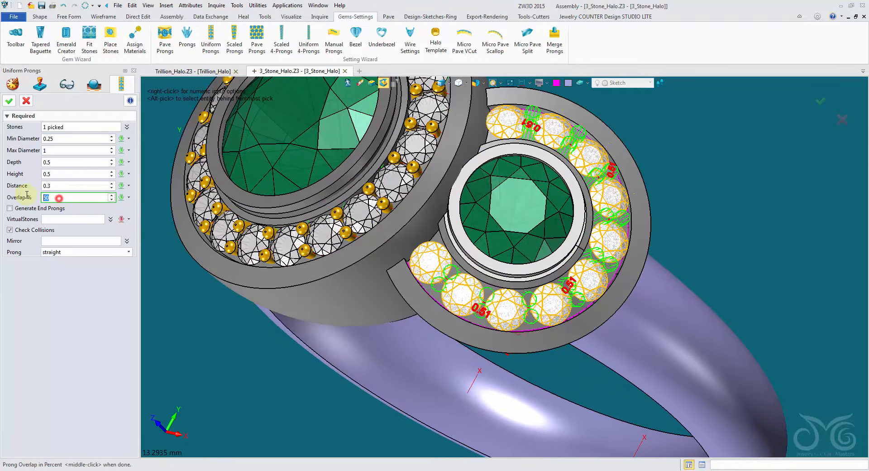
click(59, 186)
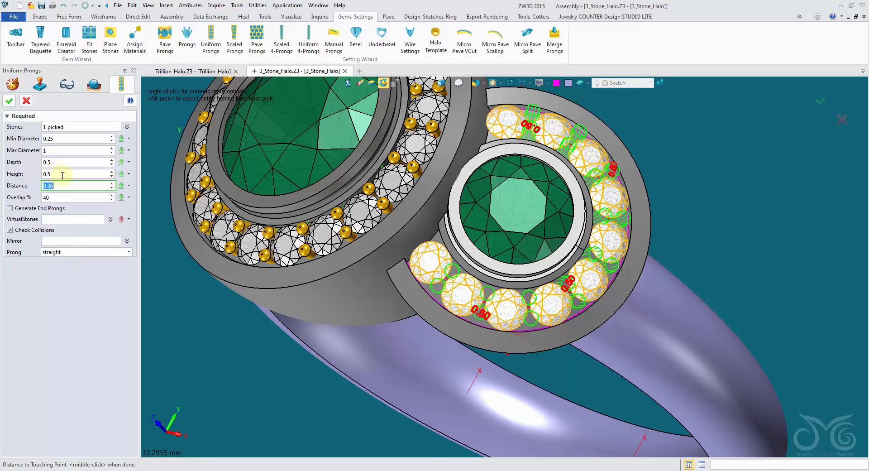
click(62, 174)
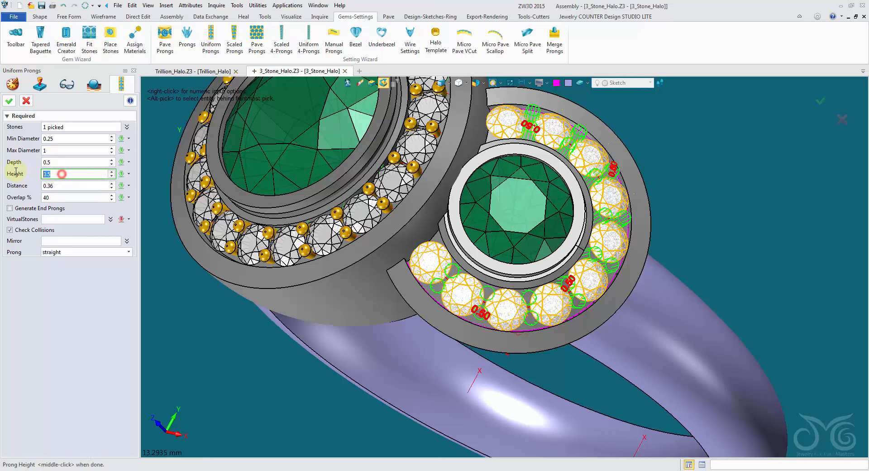
click(66, 198)
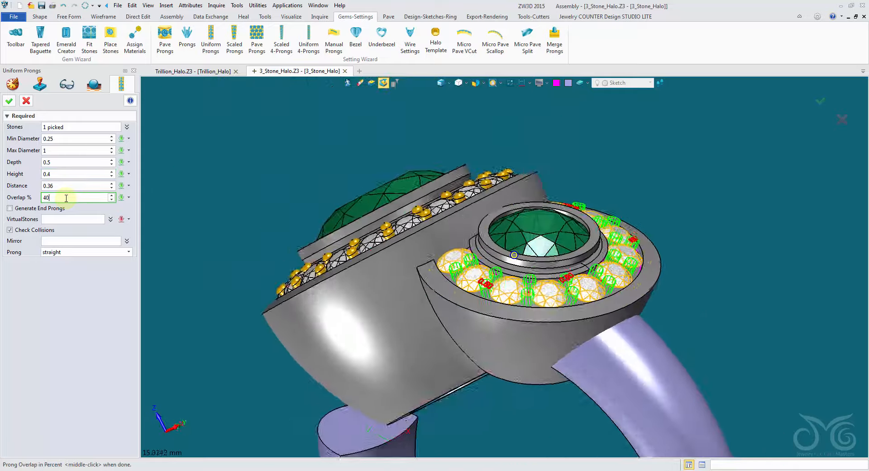
click(9, 102)
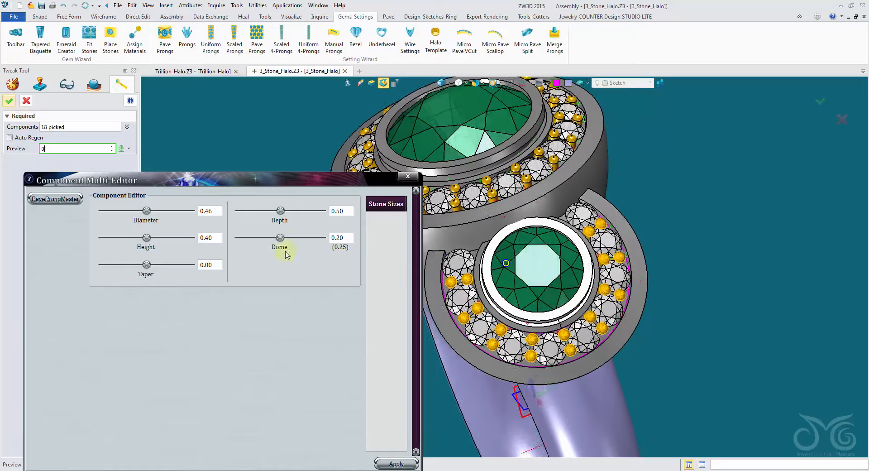
Set the side halo prongs' dome to 0.2 through PaveProngMaster and inspect the dome shape up close
click(55, 199)
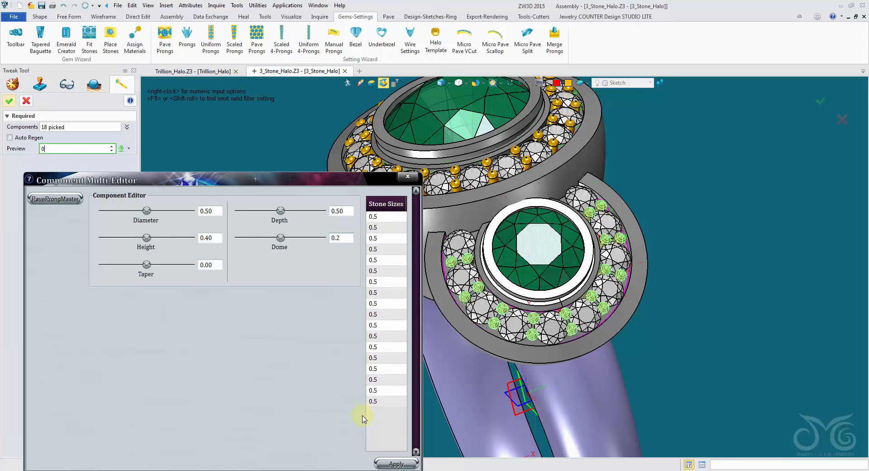
click(385, 464)
right_drag(462, 355, 507, 293)
scroll(507, 292, up, 10)
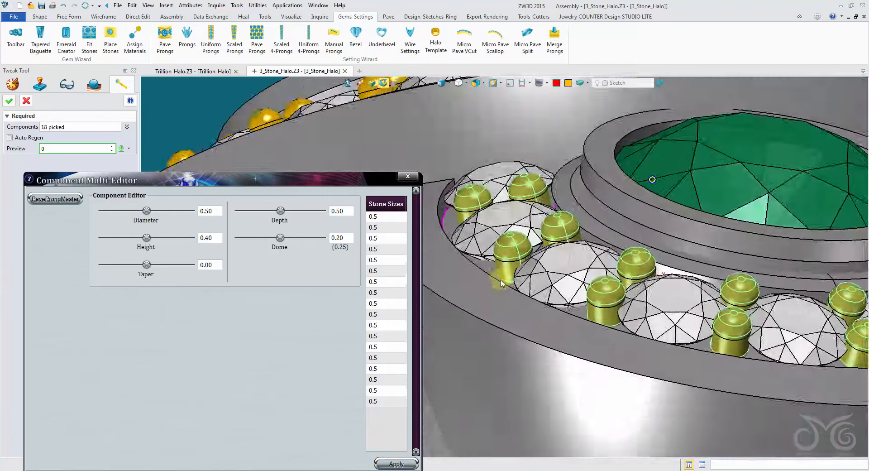
scroll(502, 245, up, 8)
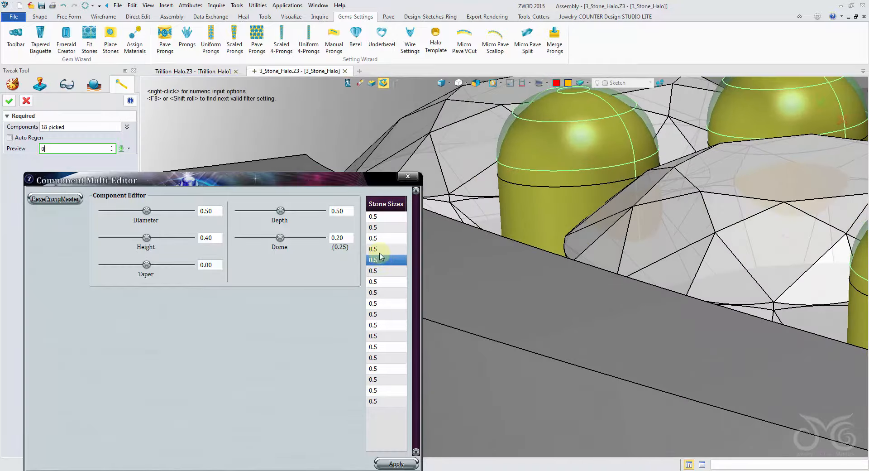
right_drag(471, 282, 516, 276)
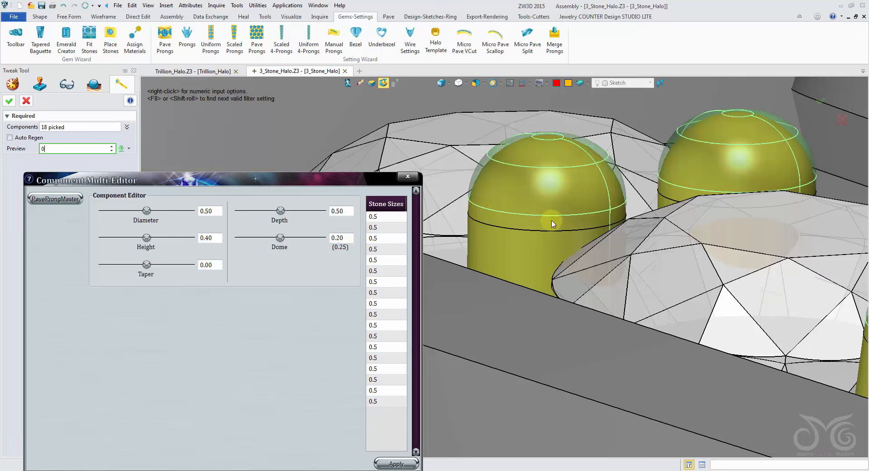
right_drag(554, 174, 504, 274)
Try dome values of 0.25 and 0.30 on the side halo prongs for comparison
click(341, 238)
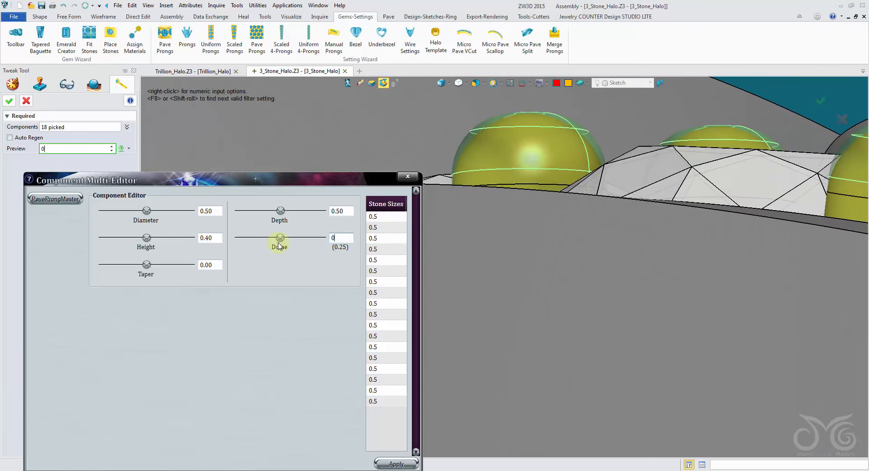
click(391, 464)
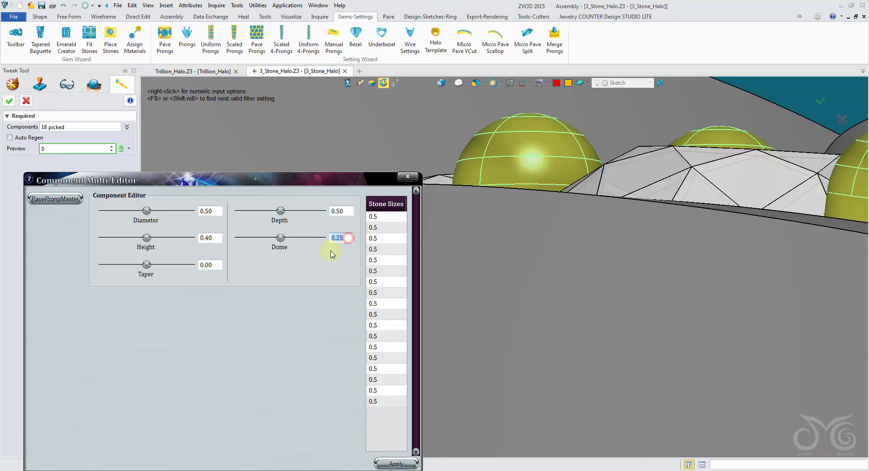
click(392, 217)
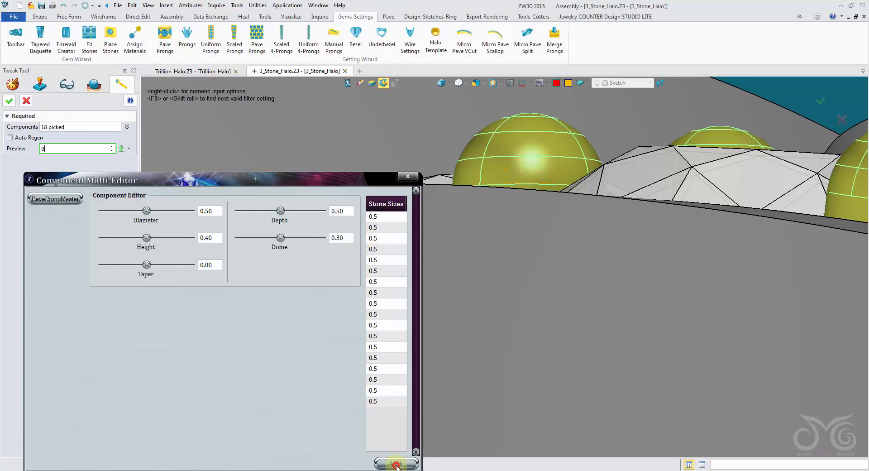
Apply a dome value of 0.2 to the side halo prongs and accept the tweak
right_drag(525, 136, 458, 170)
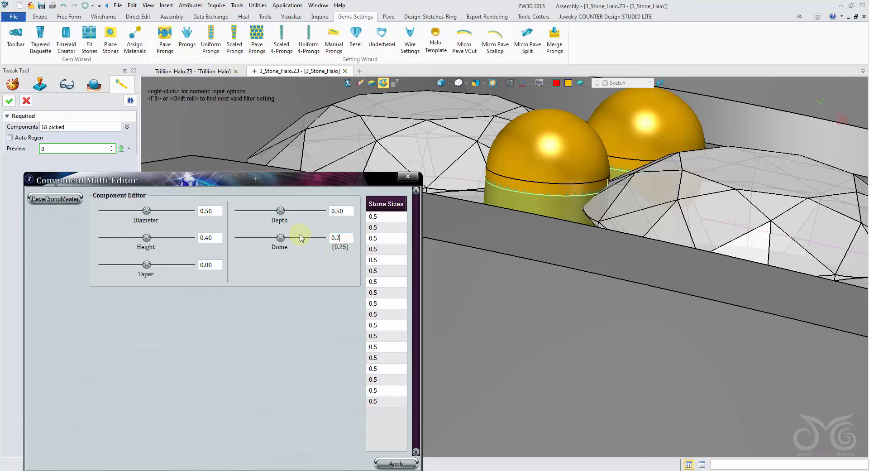
click(394, 464)
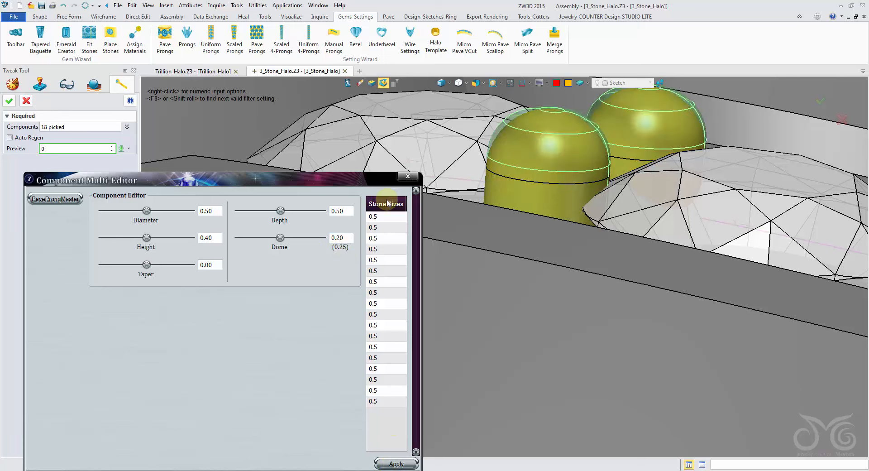
click(12, 102)
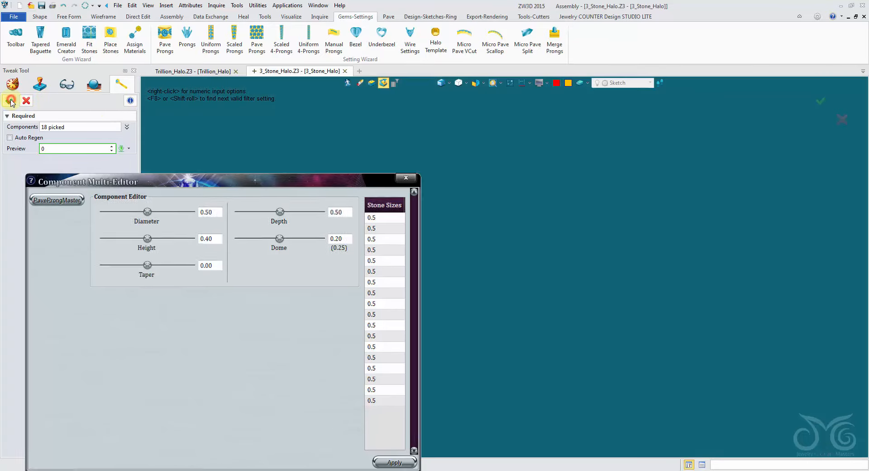
scroll(411, 175, down, 5)
scroll(412, 177, down, 5)
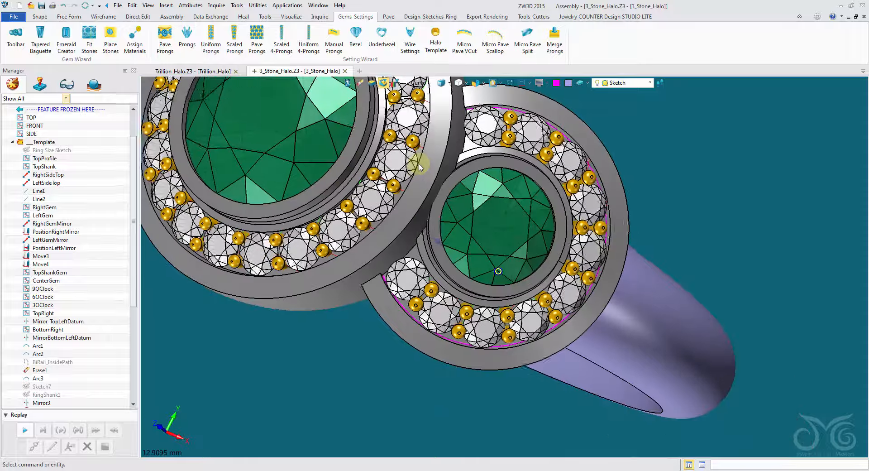
Start a Component Replicate from the end inner prong of the side halo and place two copies at the channel's upper open end
scroll(486, 136, up, 5)
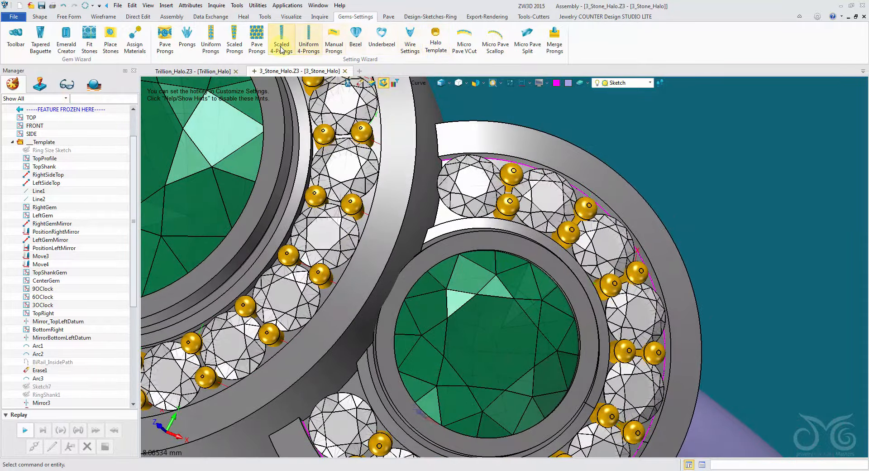
click(539, 19)
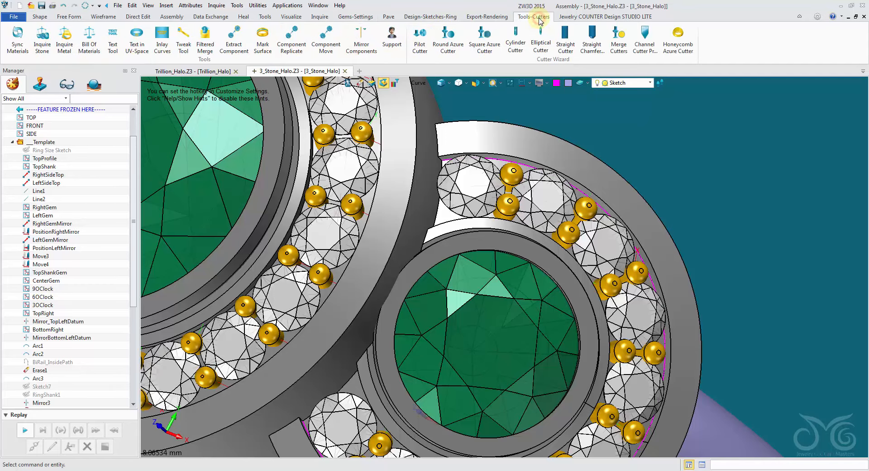
click(291, 48)
scroll(498, 190, up, 5)
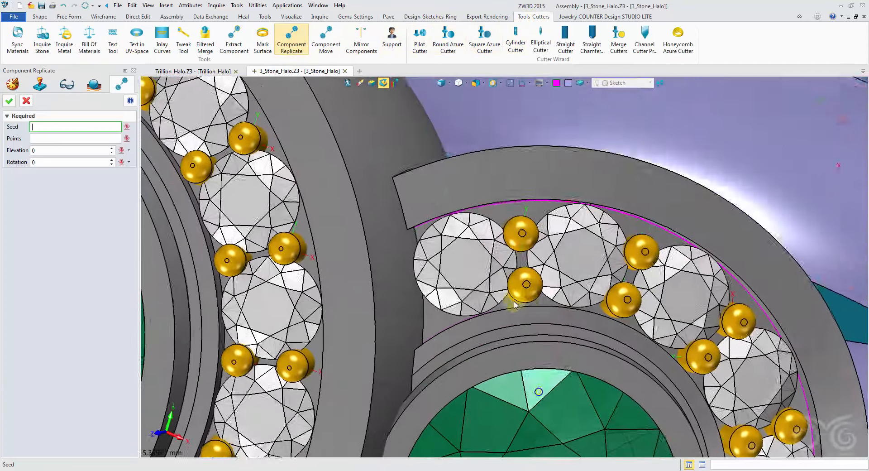
click(530, 294)
click(531, 295)
right_drag(531, 294, 509, 286)
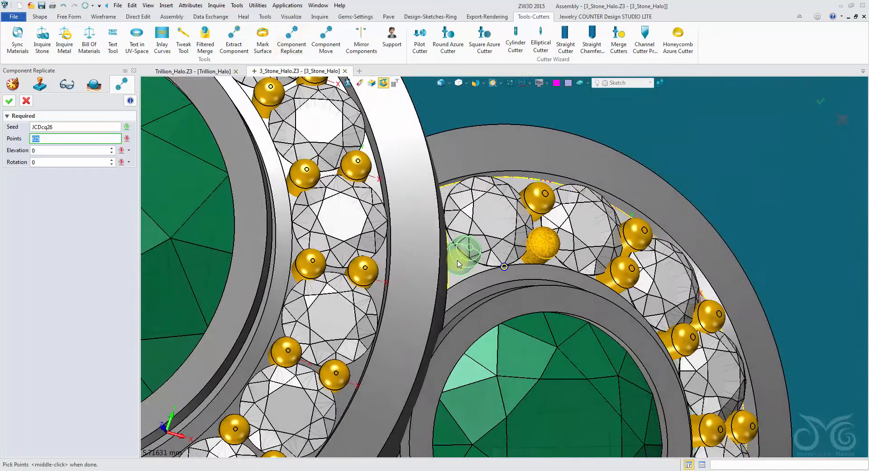
right_drag(458, 260, 460, 242)
click(462, 263)
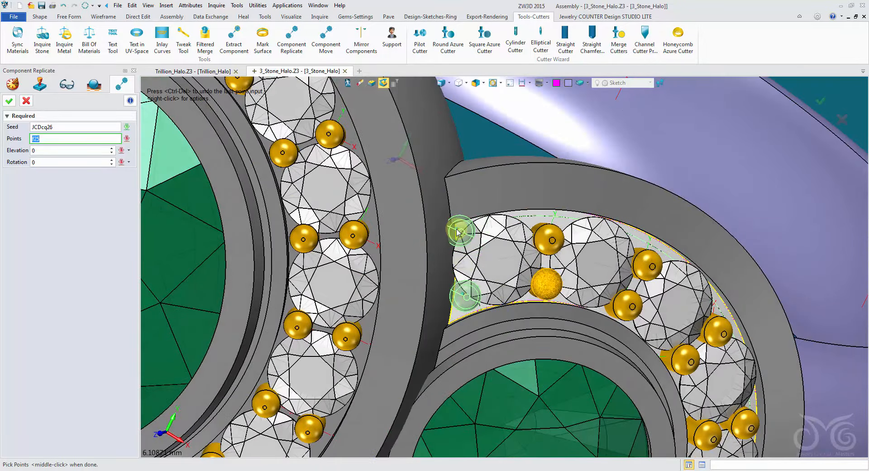
click(457, 233)
right_drag(458, 233, 456, 216)
scroll(456, 217, down, 1)
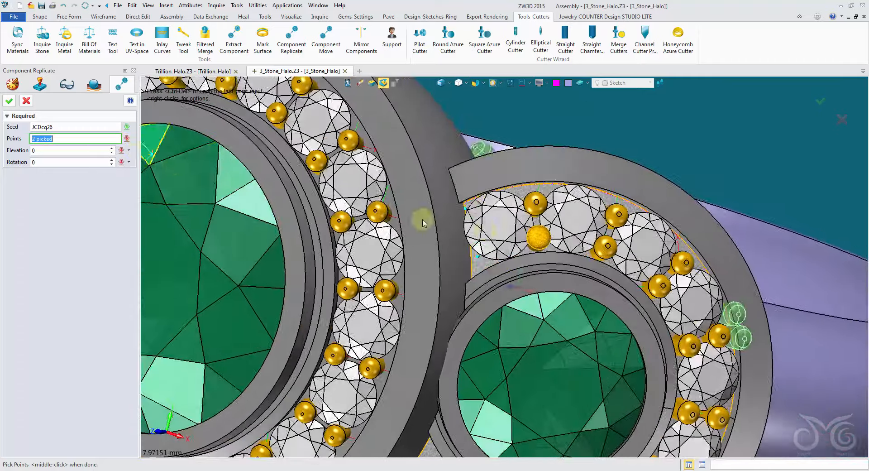
click(475, 198)
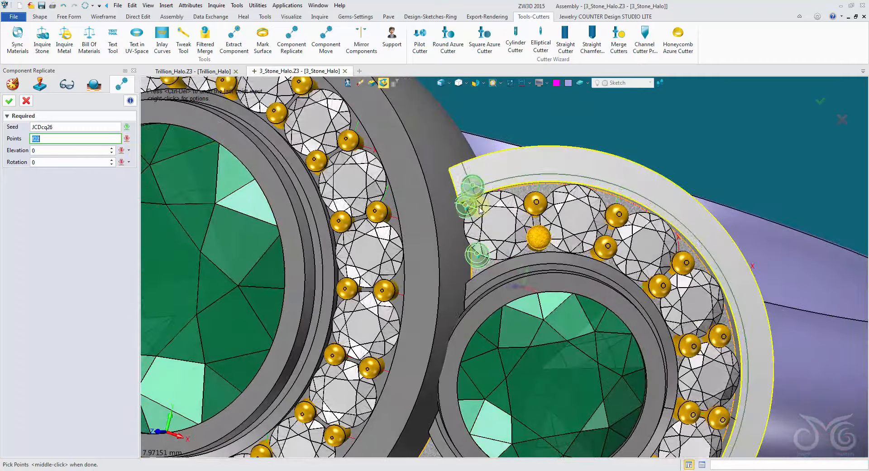
Place two more prong copies beside the last stone at the side halo channel's lower end and accept the replication
right_drag(513, 265, 510, 335)
scroll(510, 335, up, 2)
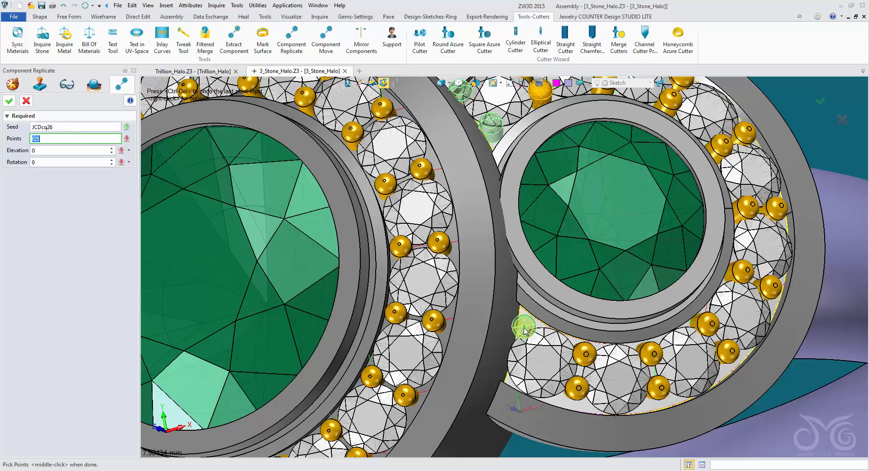
click(524, 328)
right_drag(516, 299, 500, 272)
scroll(501, 271, up, 2)
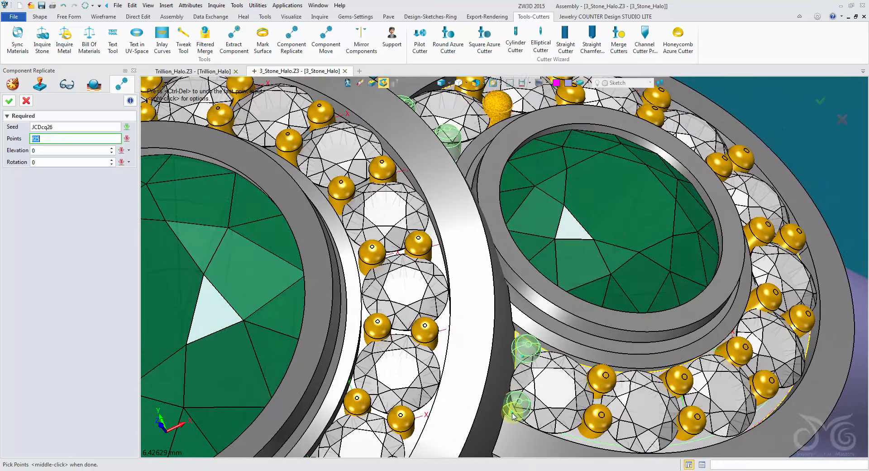
right_drag(512, 417, 534, 371)
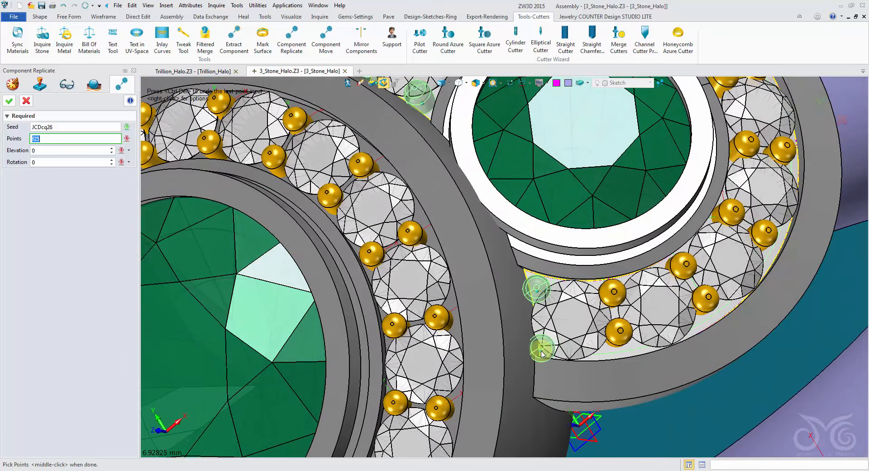
click(541, 351)
mouse_move(504, 281)
right_down()
mouse_move(503, 259)
mouse_move(504, 270)
right_up()
click(10, 101)
Create elliptical cutters on the center and side halo stones with scale 1, length 3 and move -0.5, checking their depth in wireframe
scroll(504, 267, down, 5)
scroll(419, 183, down, 3)
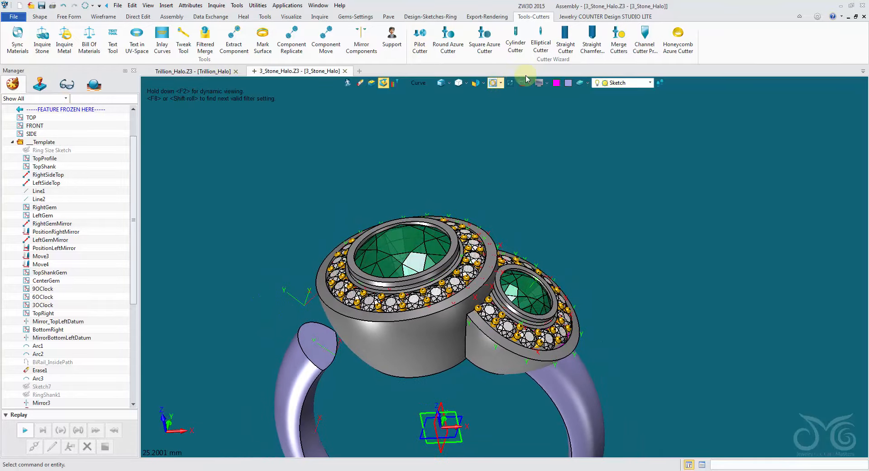
click(541, 38)
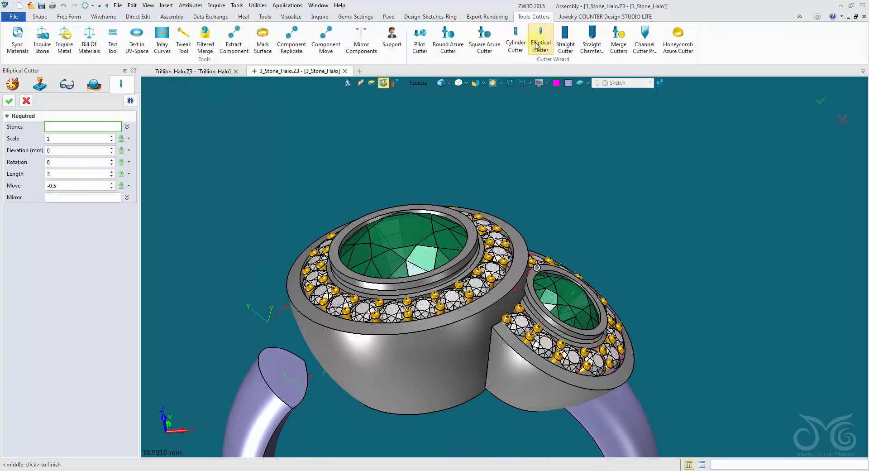
click(480, 277)
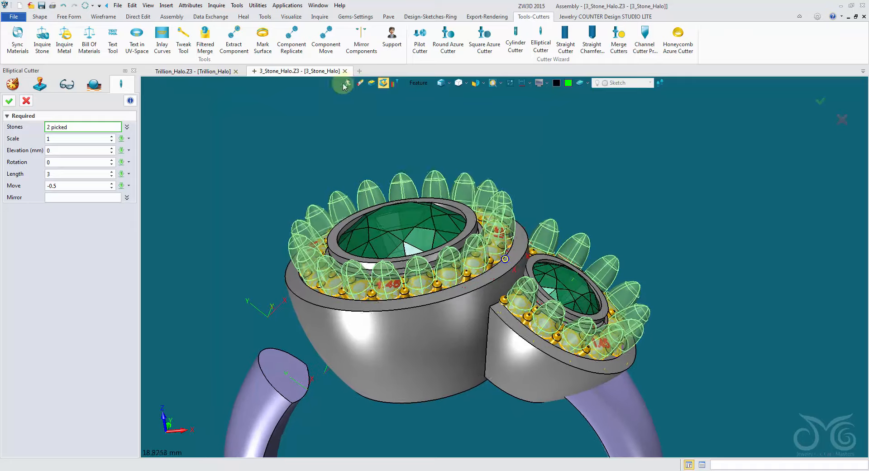
click(440, 84)
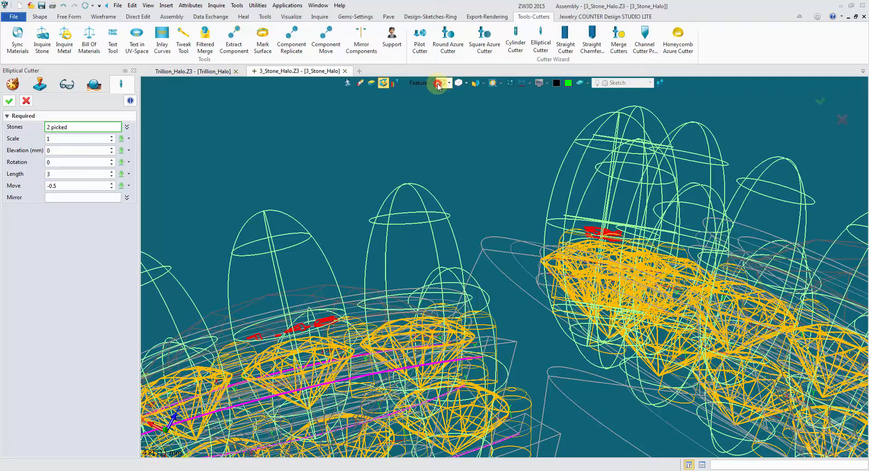
click(440, 84)
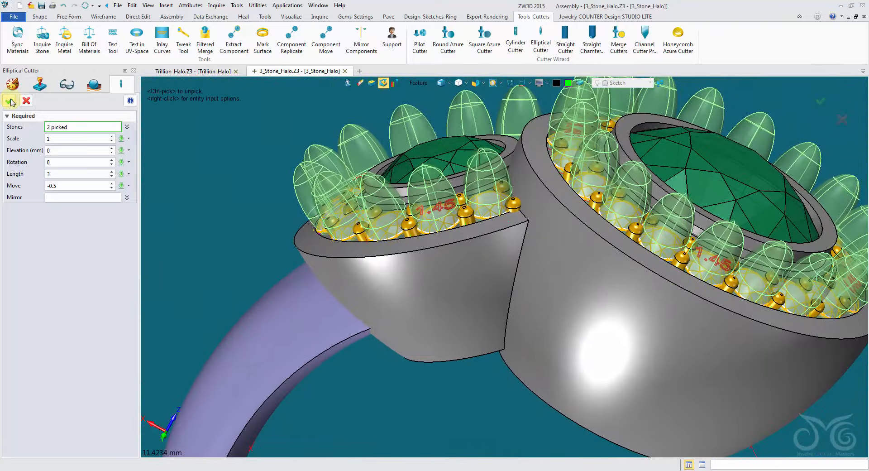
click(9, 101)
click(26, 102)
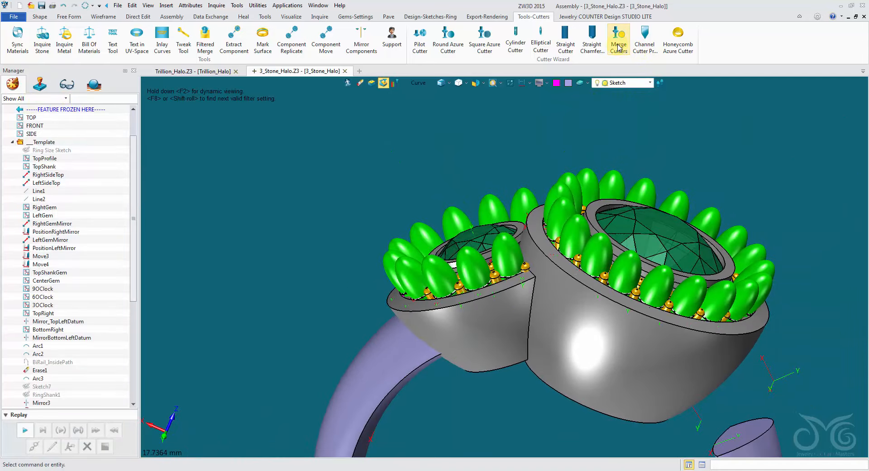
Merge all the elliptical cutters with the Cutters filter, picking the center halo as base, and inspect the cut seats up close
click(618, 47)
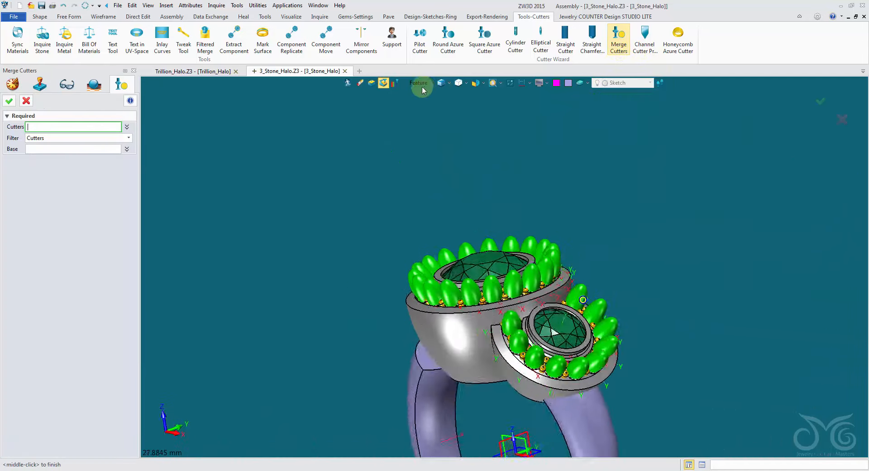
drag(372, 186, 666, 406)
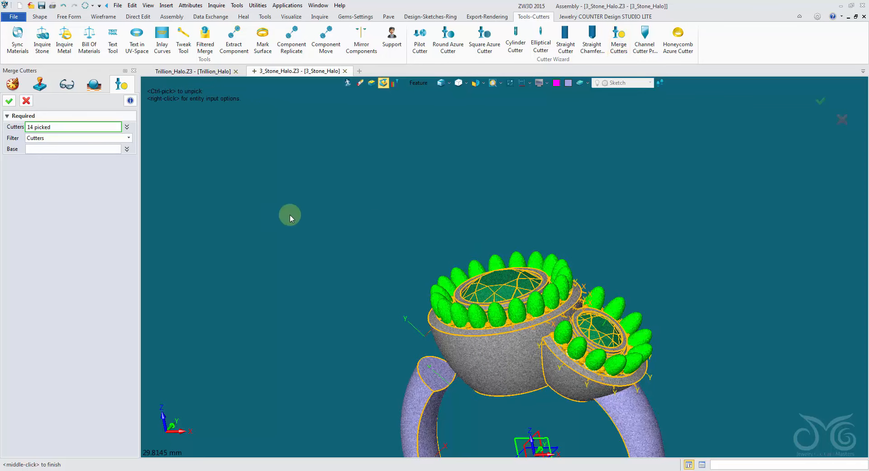
scroll(562, 375, up, 2)
right_drag(562, 374, 598, 365)
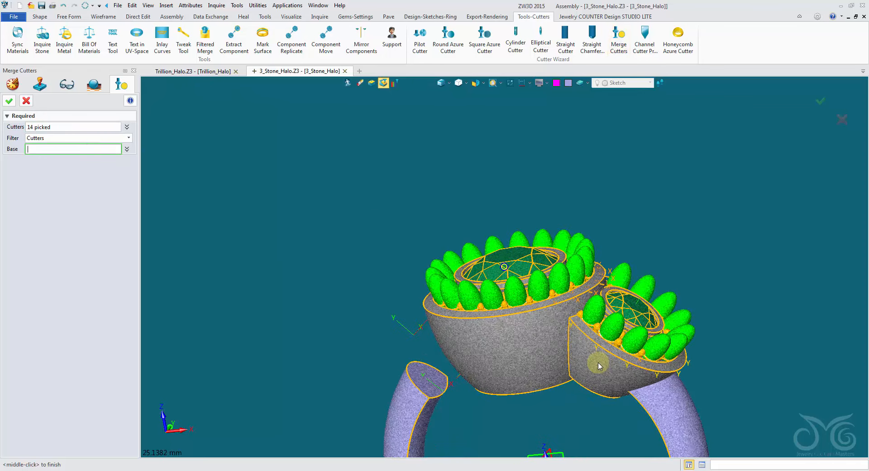
click(513, 347)
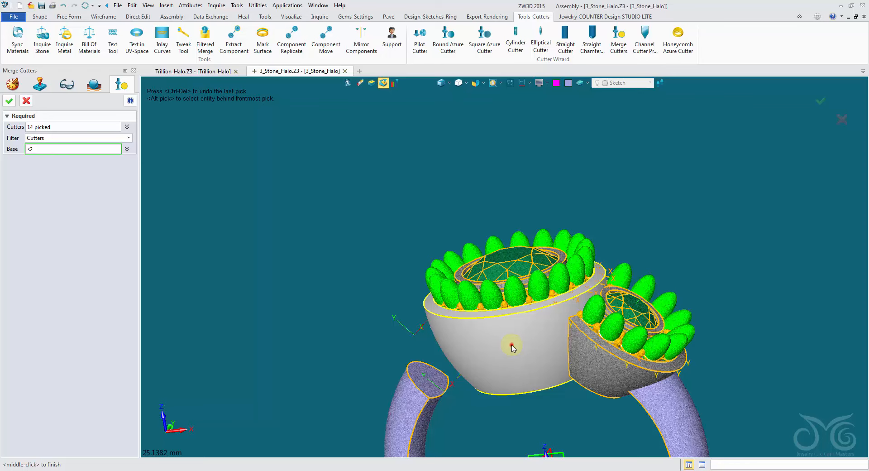
click(8, 101)
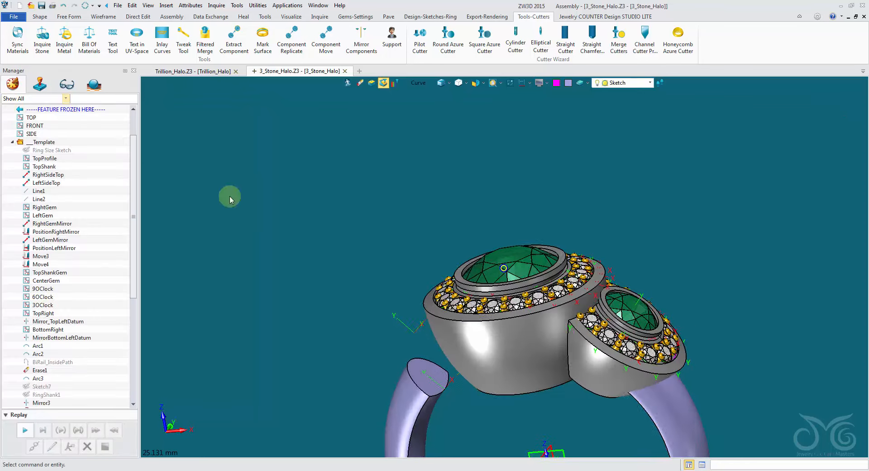
scroll(702, 213, up, 5)
scroll(712, 302, up, 2)
right_drag(681, 320, 569, 328)
scroll(569, 328, down, 6)
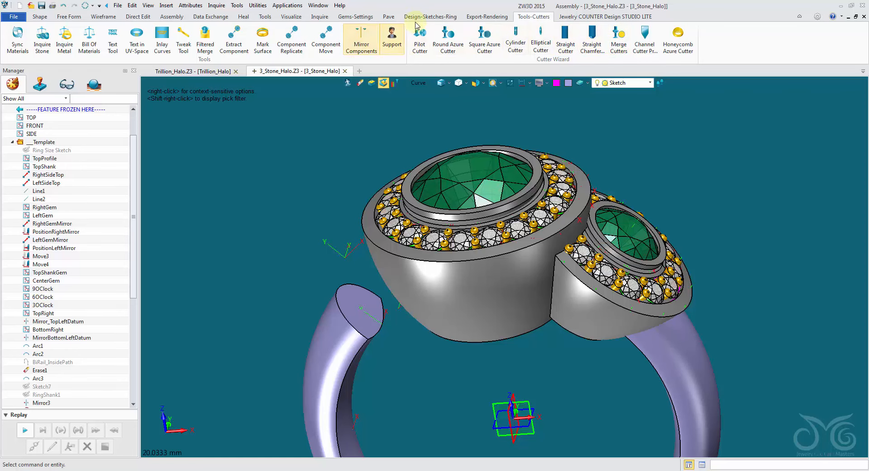
Merge the center halo's prongs into the center halo body using the Prongs filter
click(372, 19)
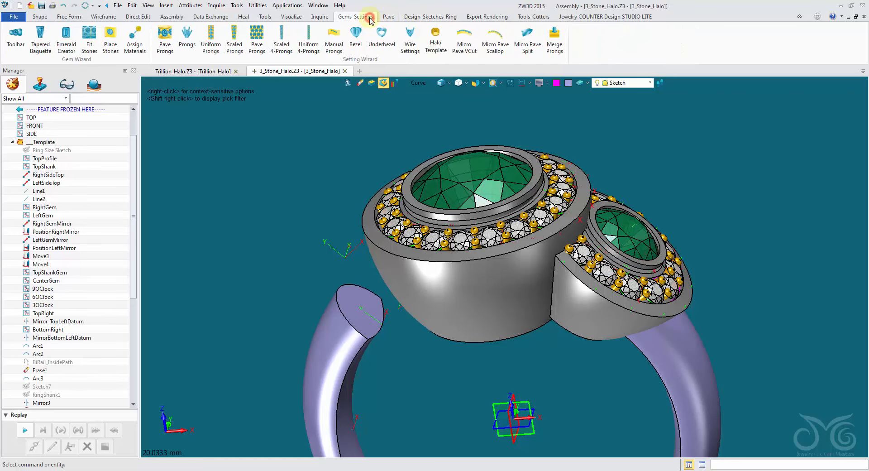
click(556, 48)
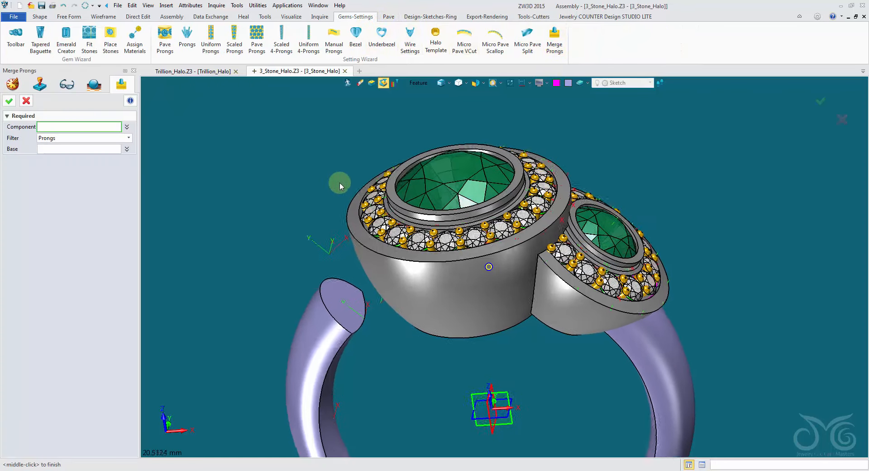
click(357, 222)
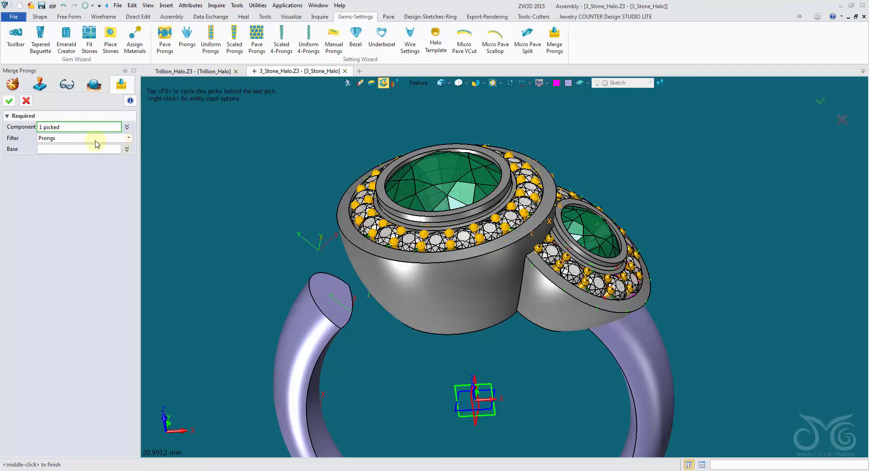
click(370, 265)
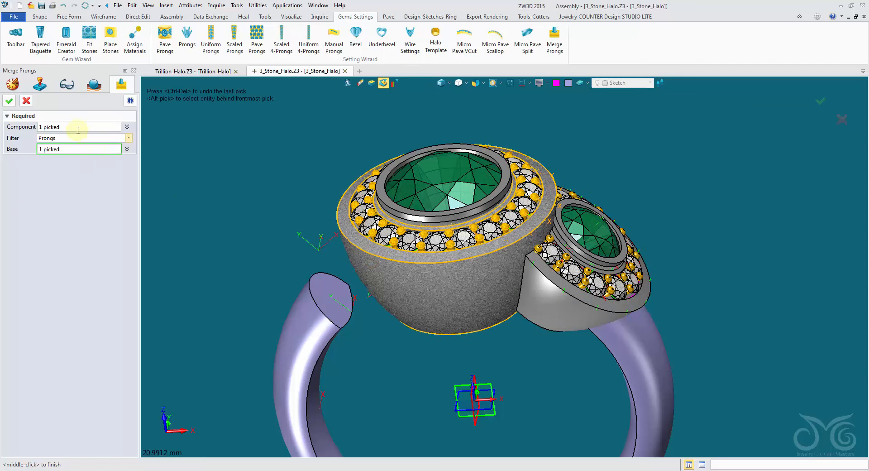
click(9, 101)
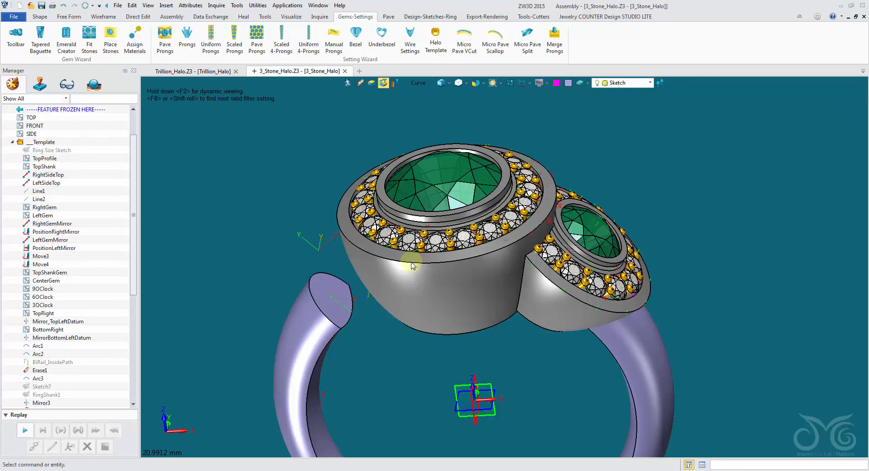
Merge the side halo's uniform prongs and replicated end prongs into the side halo body
middle_click(676, 182)
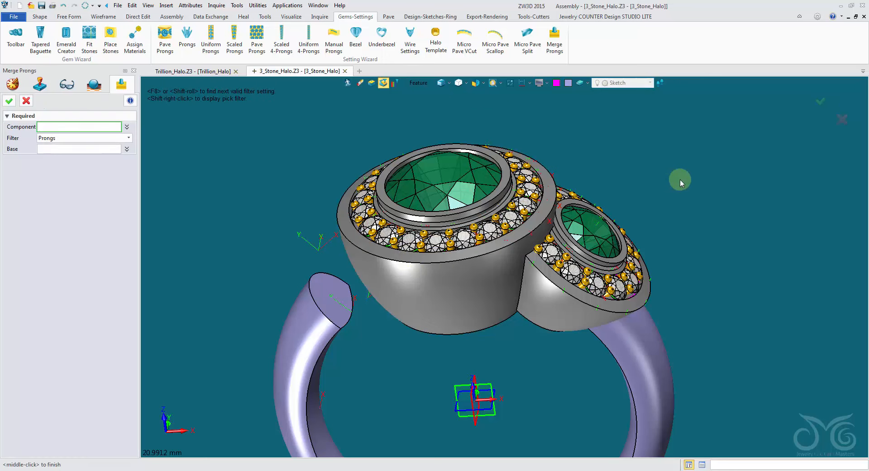
click(630, 292)
click(567, 277)
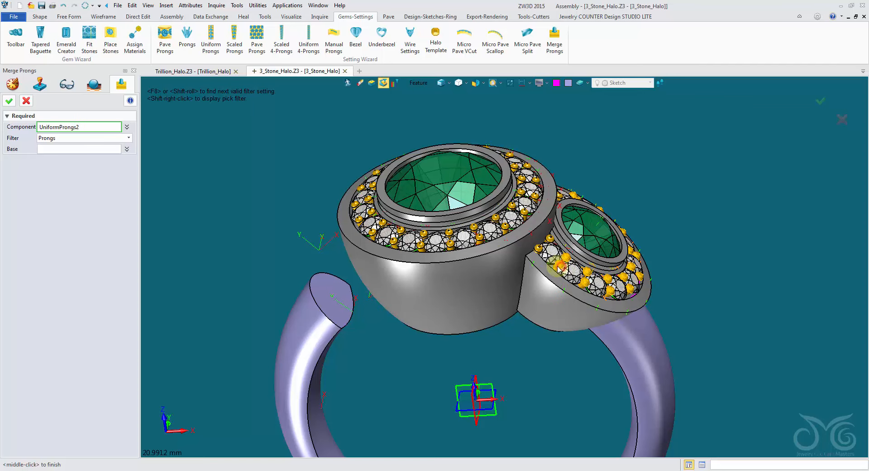
click(540, 253)
middle_click(745, 195)
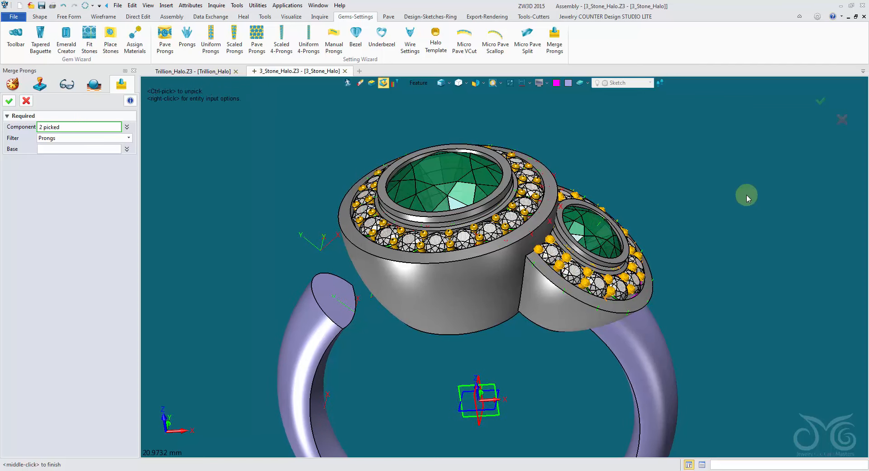
click(571, 306)
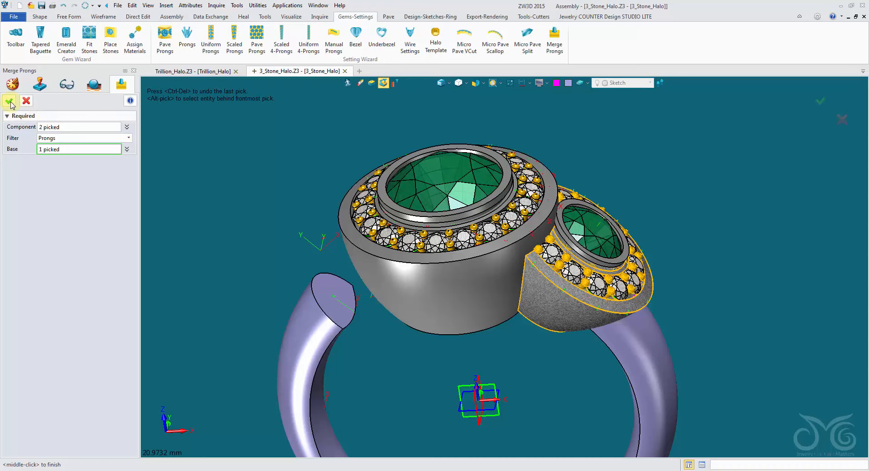
middle_click(265, 189)
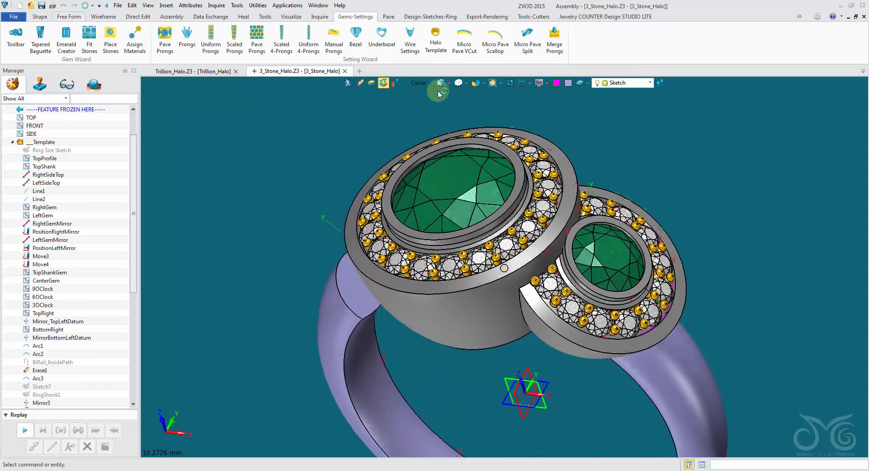
Set the selection filter to Shape and color the merged center halo blue
click(412, 83)
click(439, 166)
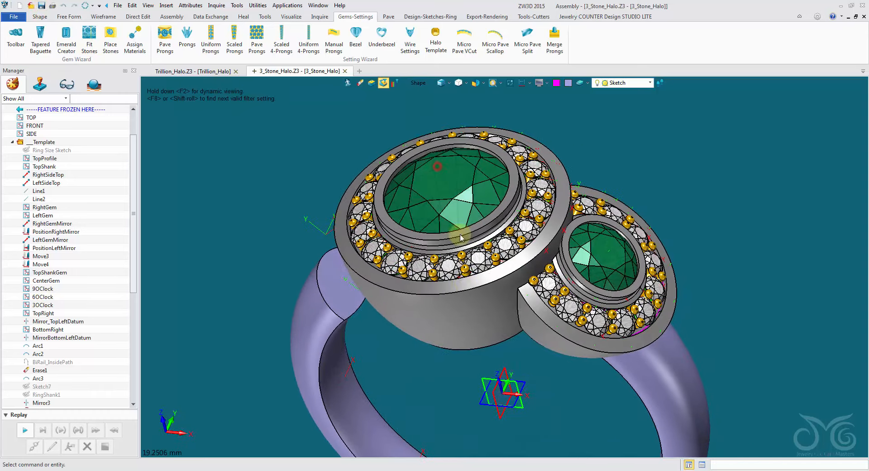
click(461, 278)
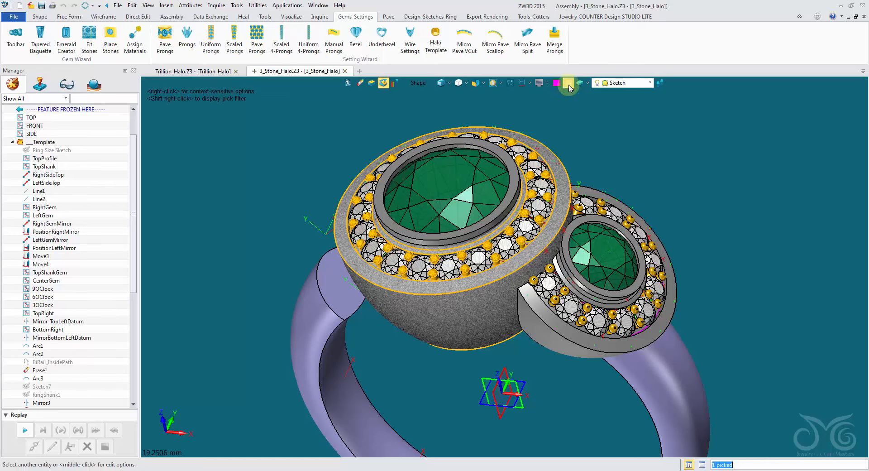
click(568, 83)
click(584, 109)
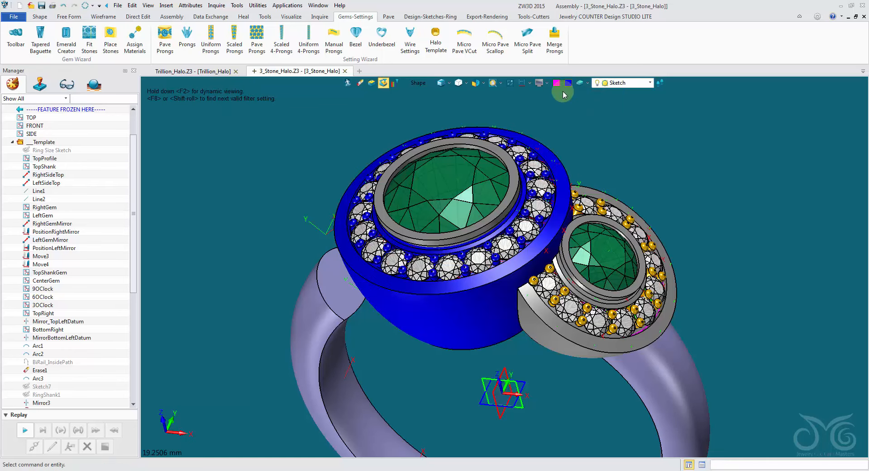
Select the shank and both halo bodies and color them all gray
right_drag(564, 176, 507, 154)
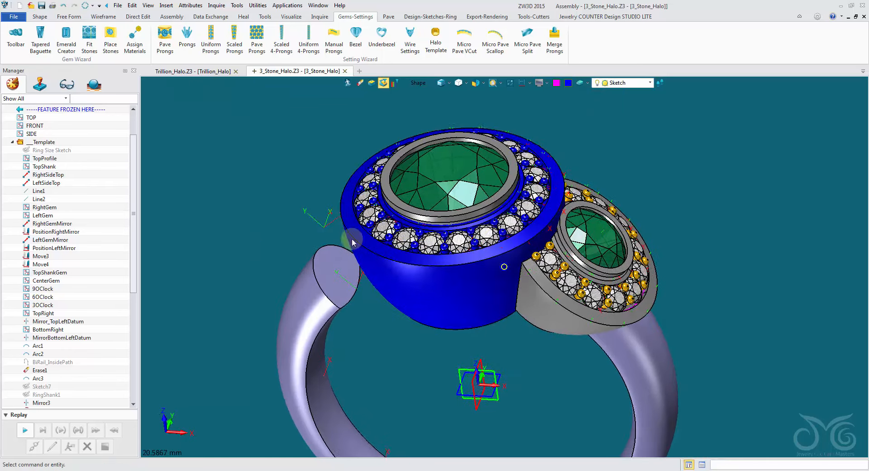
right_drag(352, 240, 355, 230)
drag(265, 214, 639, 381)
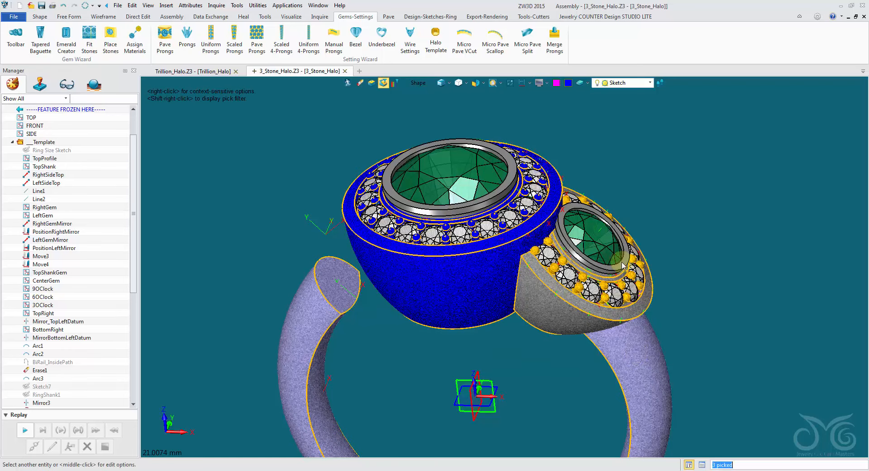
click(569, 83)
click(586, 117)
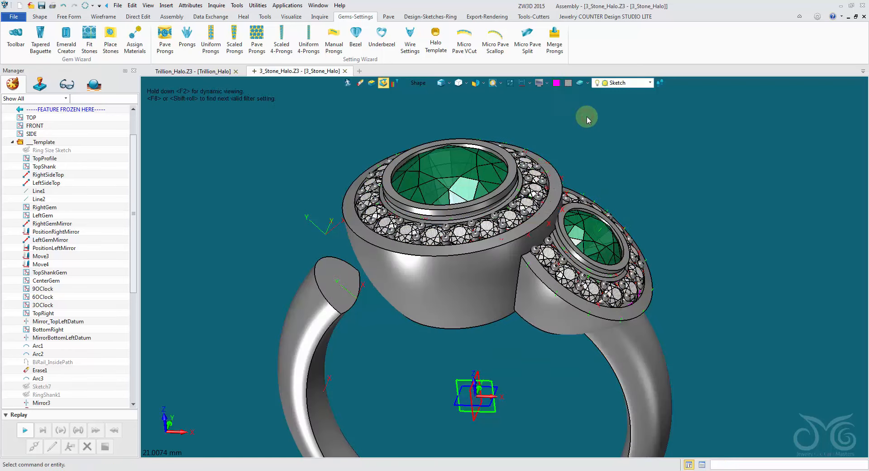
right_drag(589, 120, 620, 136)
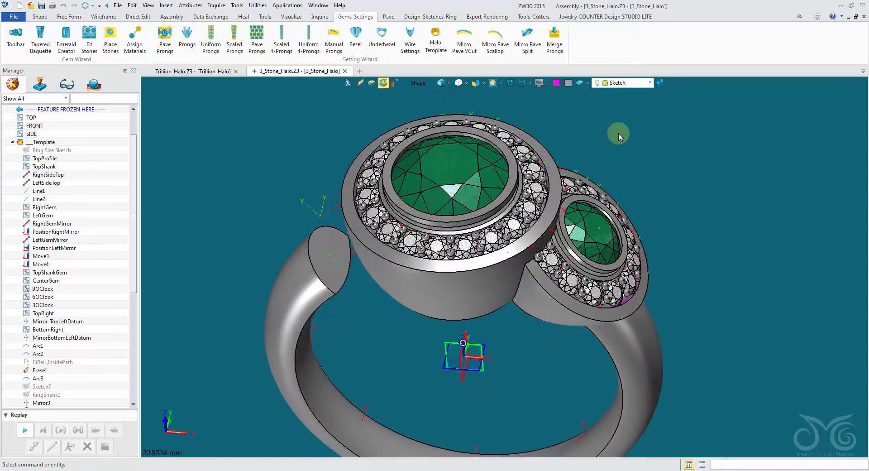
Merge the center and side bezel components into the ring model, leaving wireframe and dimensions out
click(49, 17)
click(468, 38)
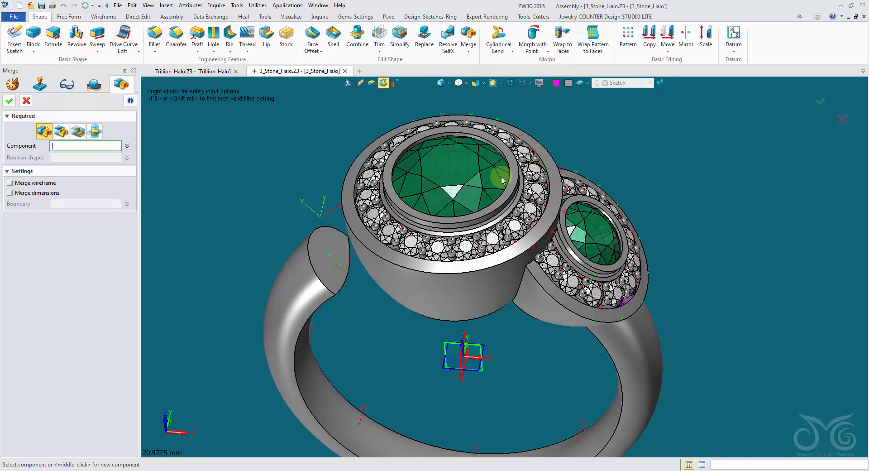
click(506, 193)
click(567, 254)
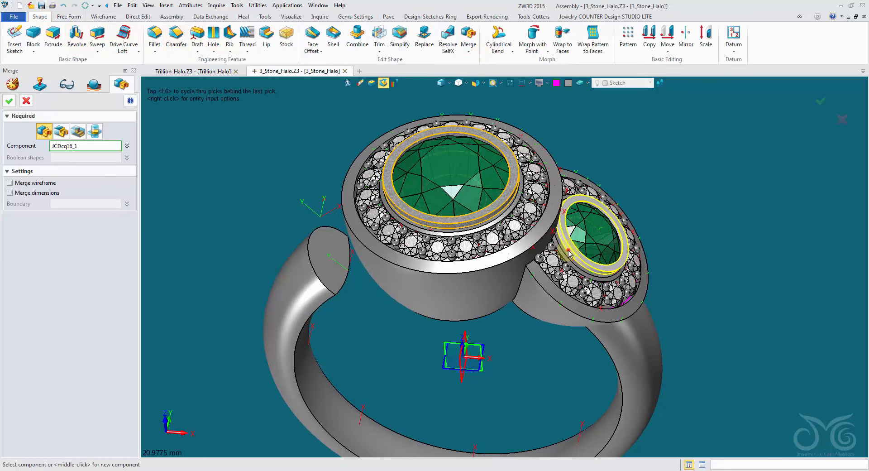
click(10, 100)
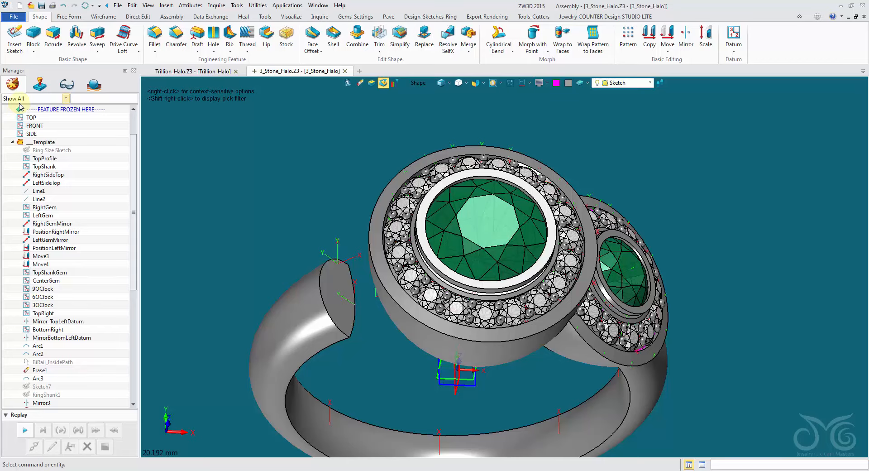
click(175, 34)
scroll(270, 169, up, 5)
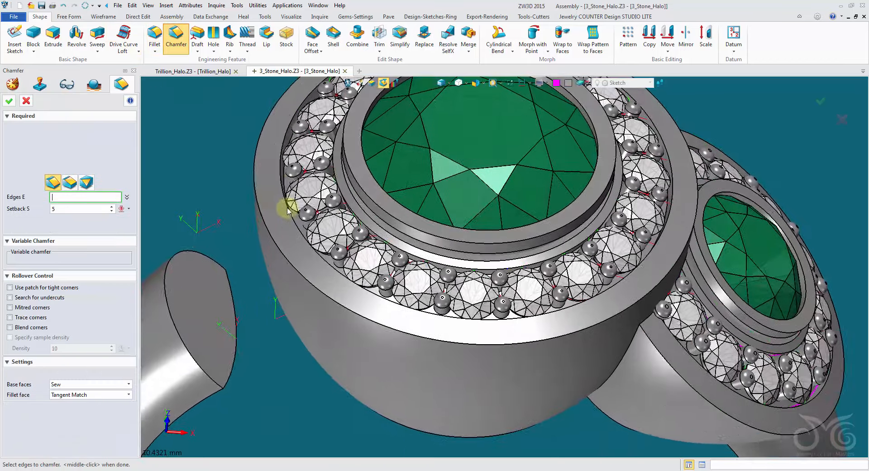
click(285, 205)
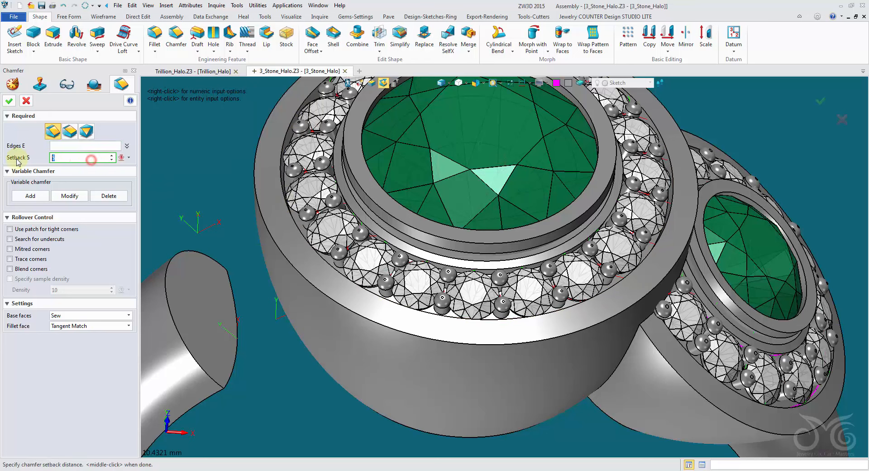
click(62, 146)
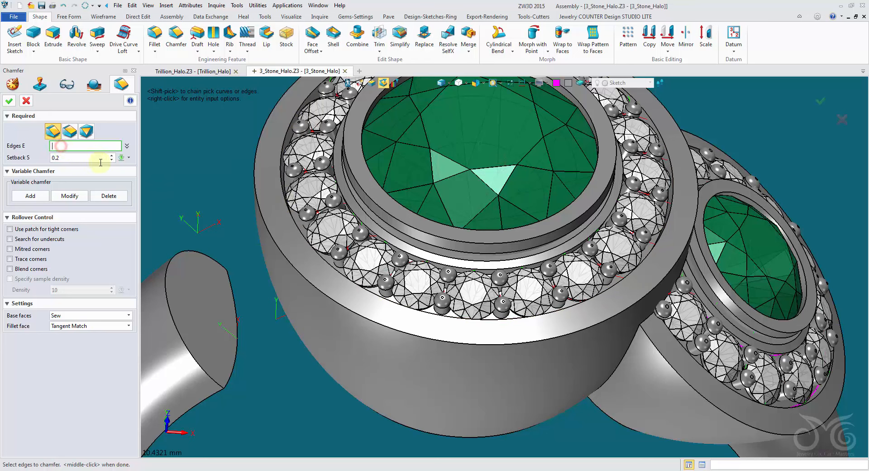
click(255, 197)
right_drag(255, 198, 305, 196)
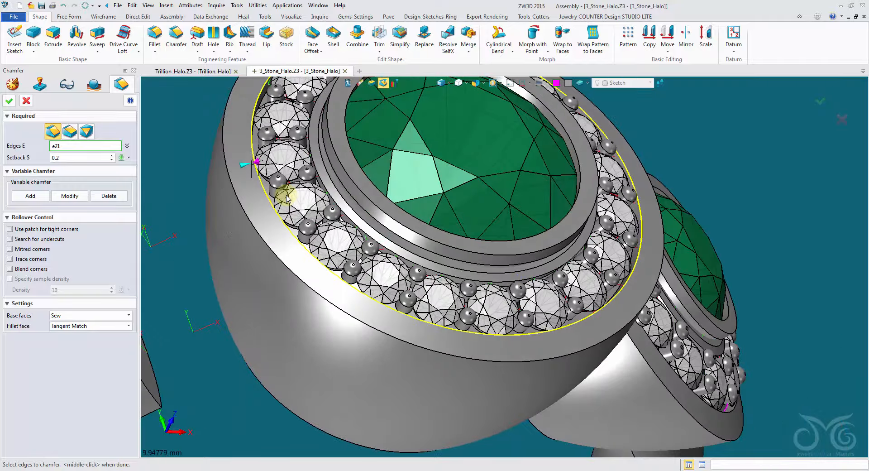
click(324, 185)
right_drag(323, 187, 277, 217)
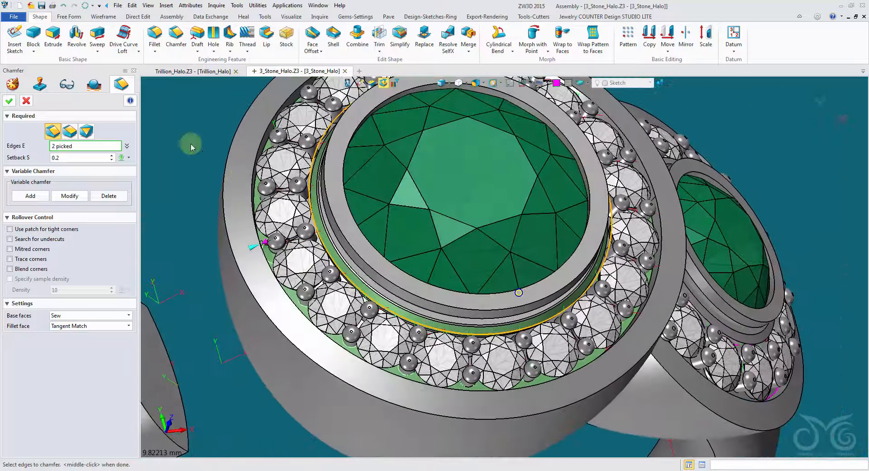
click(26, 102)
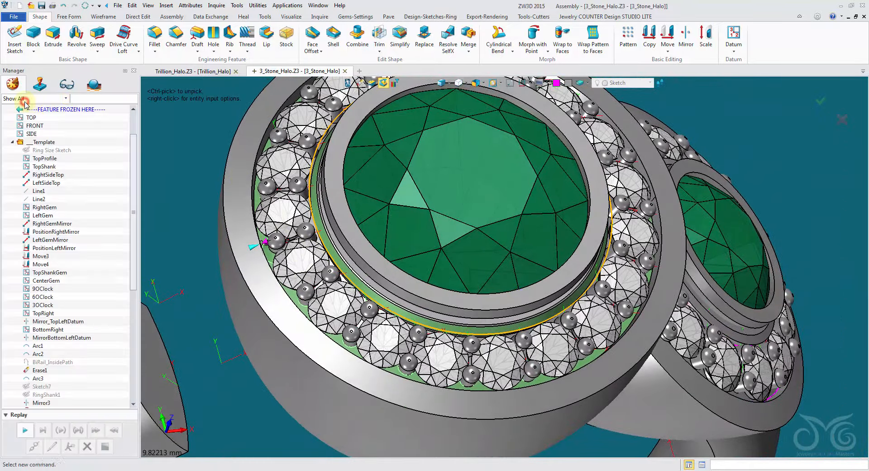
Chamfer the inner and outer edges of the stone channels on the center and side halos with a 0.2 setback and inspect them
click(179, 36)
click(254, 183)
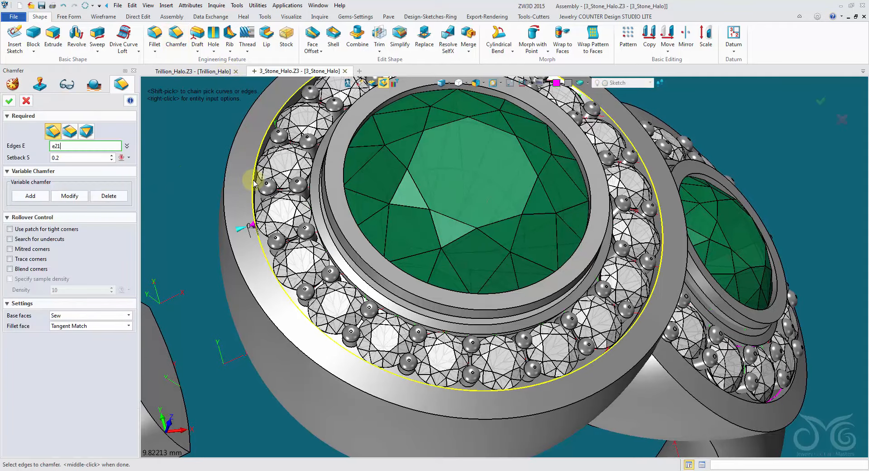
mouse_move(254, 179)
right_down()
mouse_move(247, 186)
mouse_move(257, 190)
right_up()
click(339, 230)
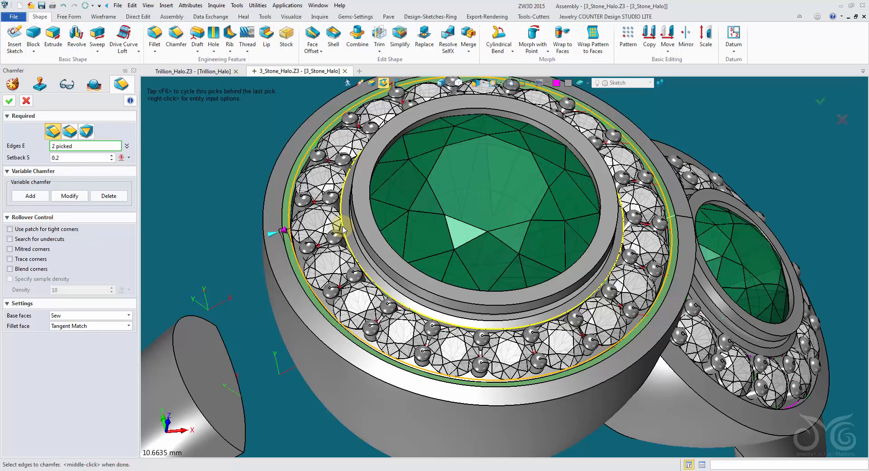
mouse_move(343, 229)
right_down()
mouse_move(489, 268)
mouse_move(636, 333)
mouse_move(782, 345)
mouse_move(736, 326)
mouse_move(763, 312)
mouse_move(597, 336)
right_up()
right_drag(594, 335, 698, 362)
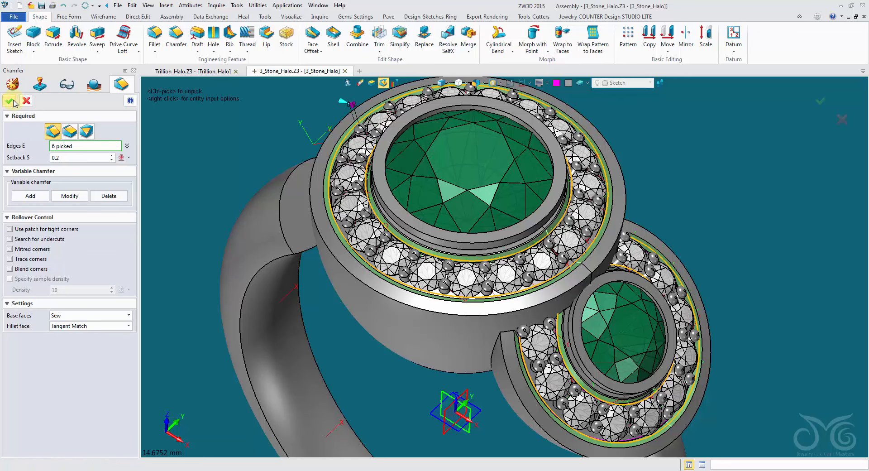
click(9, 101)
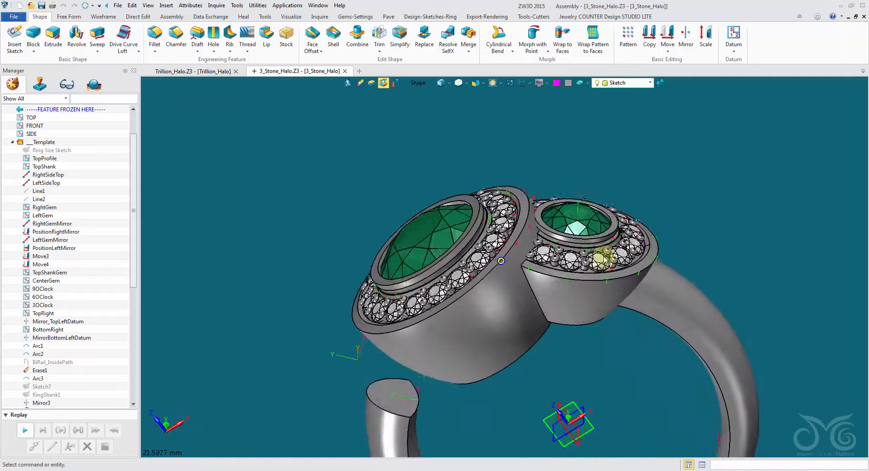
scroll(605, 258, up, 5)
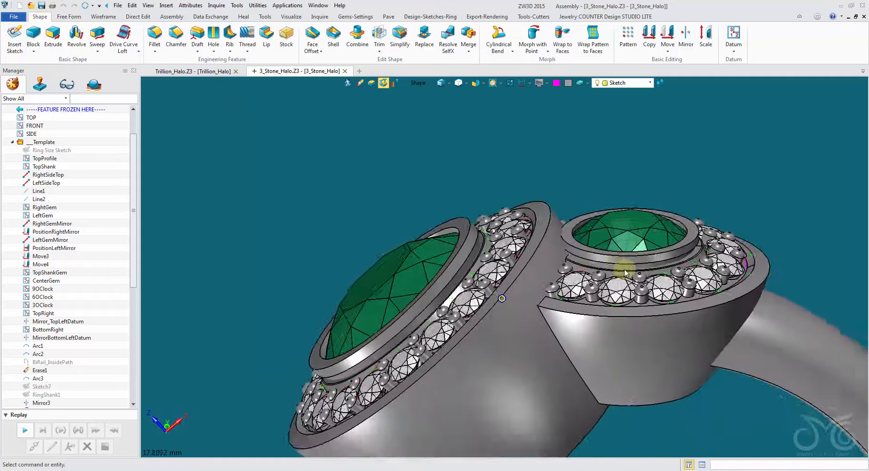
scroll(625, 272, down, 3)
right_drag(584, 222, 578, 253)
Mirror a copy of the side halo, its bezel and all its round stones across the SIDE plane
click(680, 44)
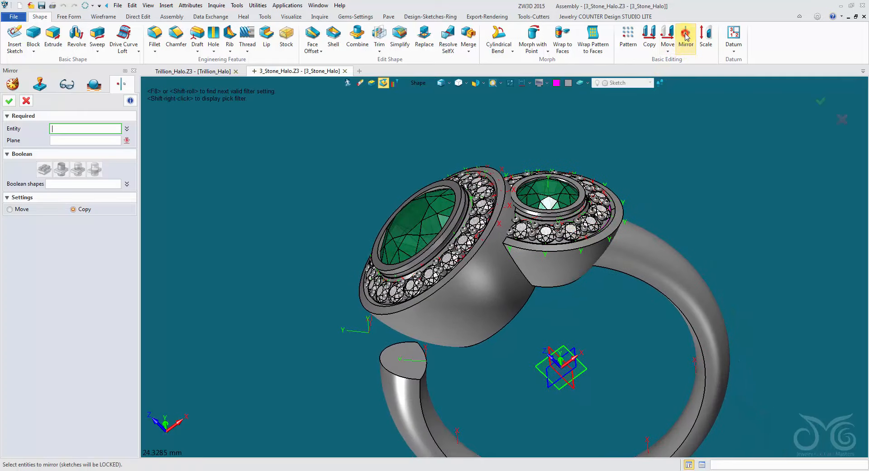
right_drag(668, 81, 622, 151)
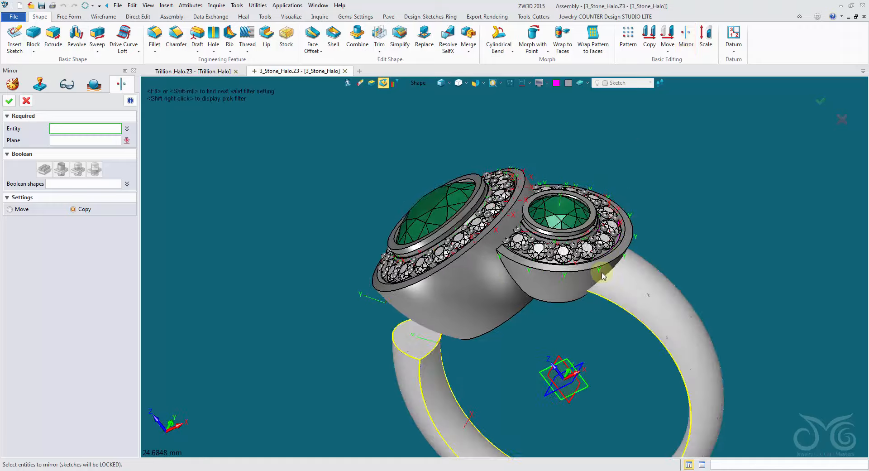
click(565, 270)
click(571, 236)
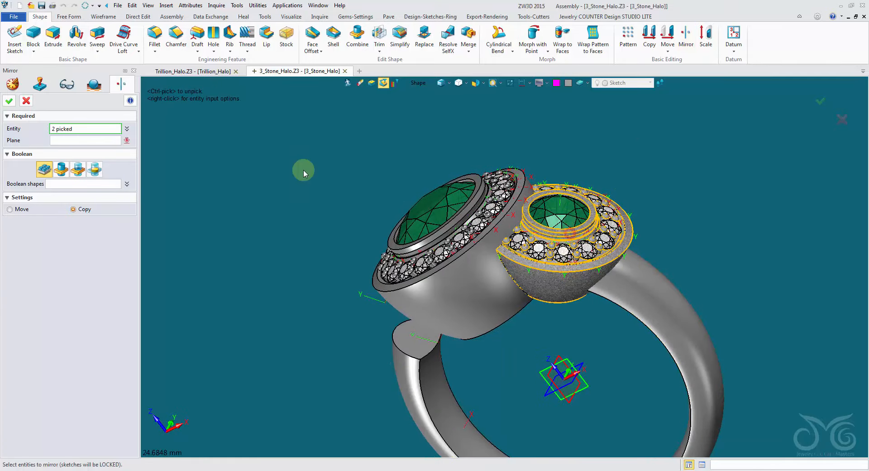
right_drag(213, 166, 418, 82)
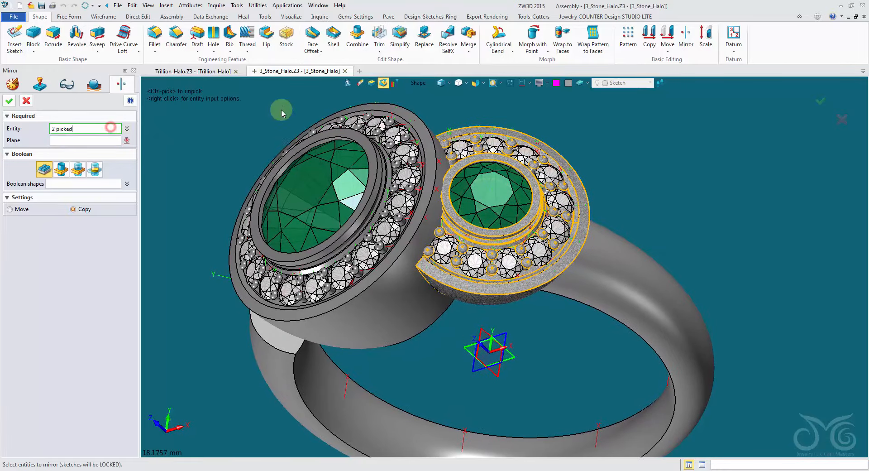
click(417, 85)
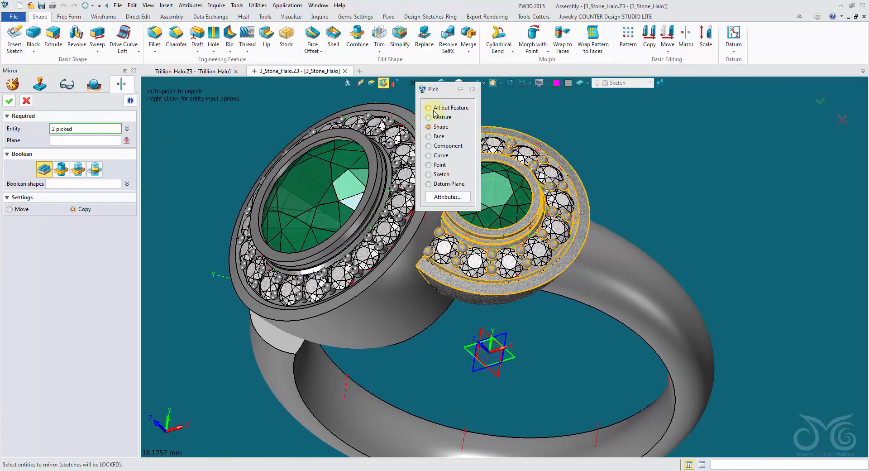
click(444, 145)
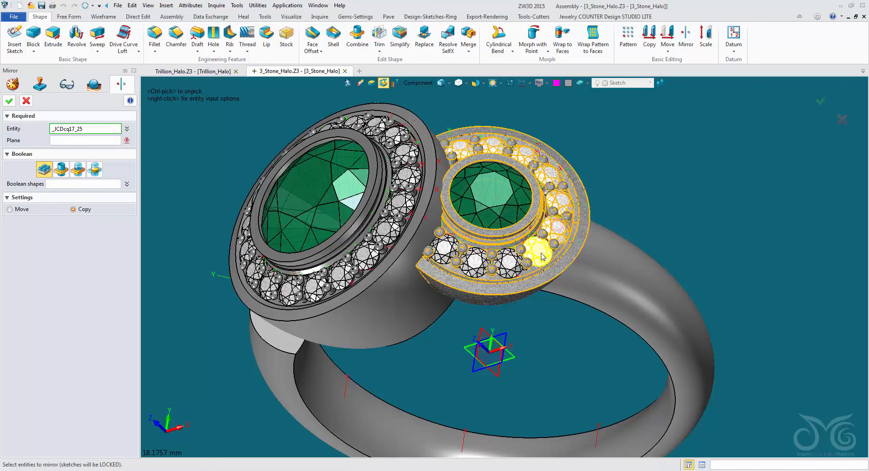
click(510, 266)
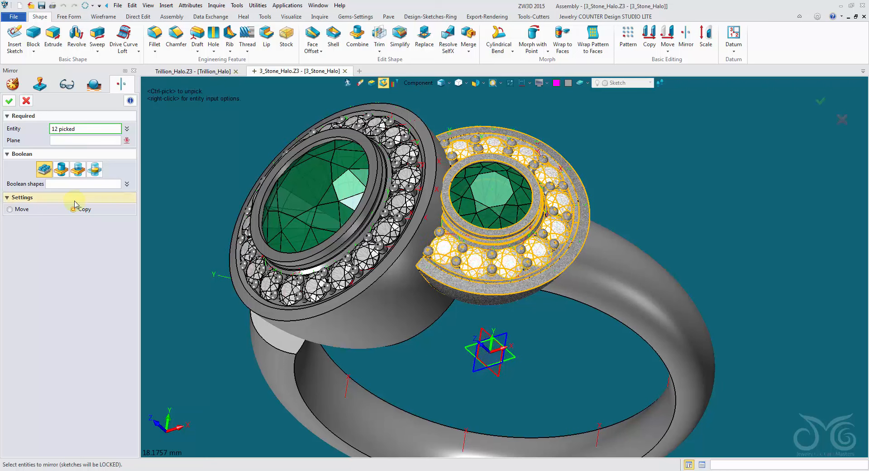
middle_drag(408, 344, 419, 302)
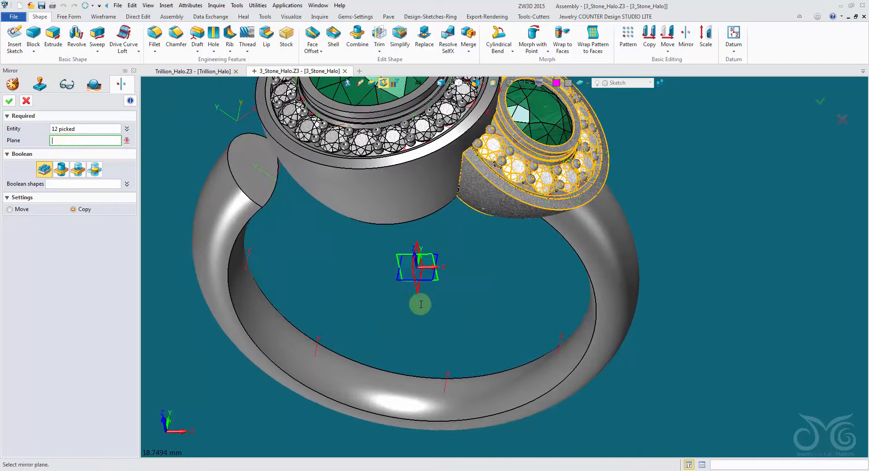
click(416, 290)
right_drag(384, 275, 379, 272)
click(14, 102)
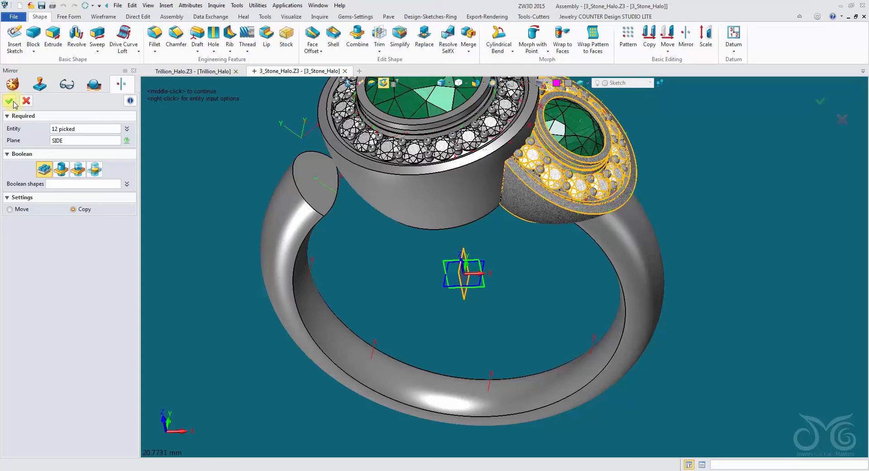
Mirror a copy of the side emerald across the SIDE plane into the empty bezel
right_drag(181, 146, 197, 149)
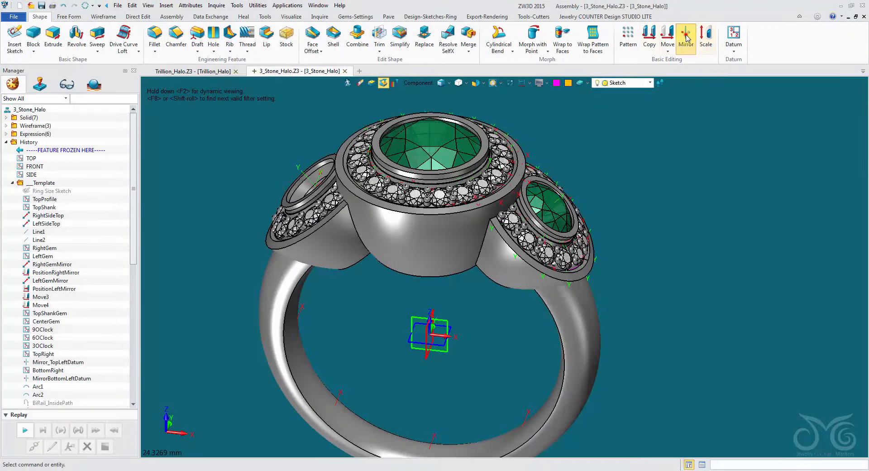
click(688, 38)
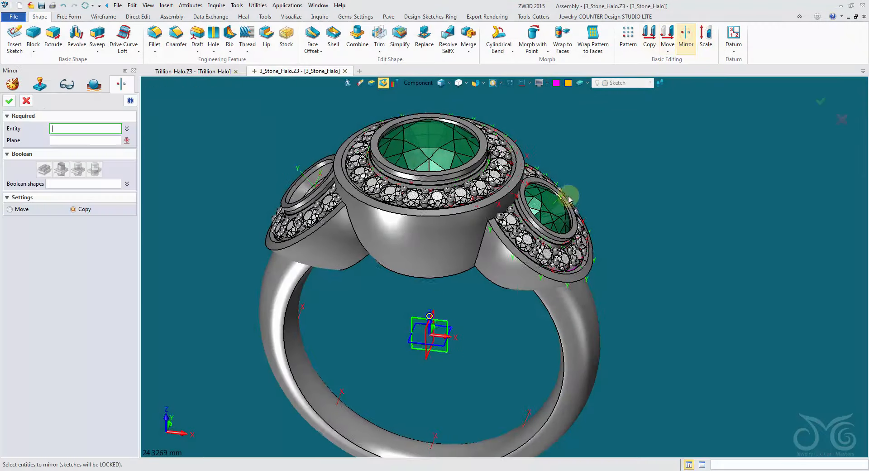
scroll(569, 196, up, 3)
click(555, 248)
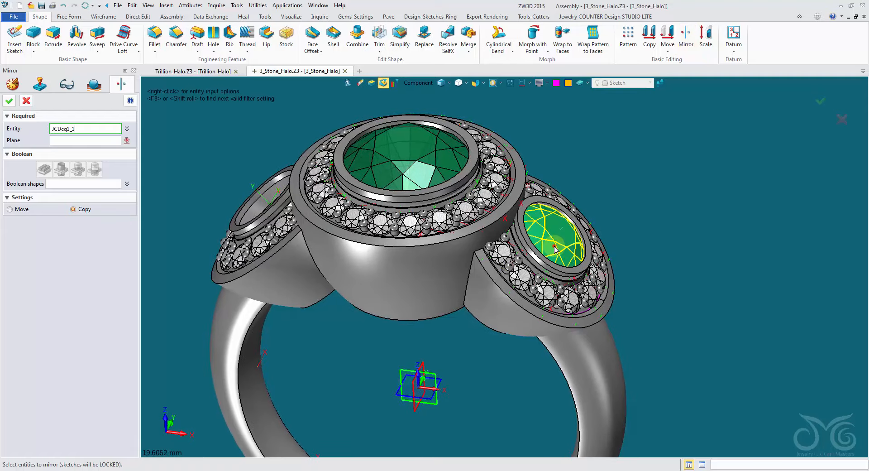
click(554, 248)
right_drag(554, 249, 503, 240)
click(63, 141)
right_drag(151, 281, 370, 389)
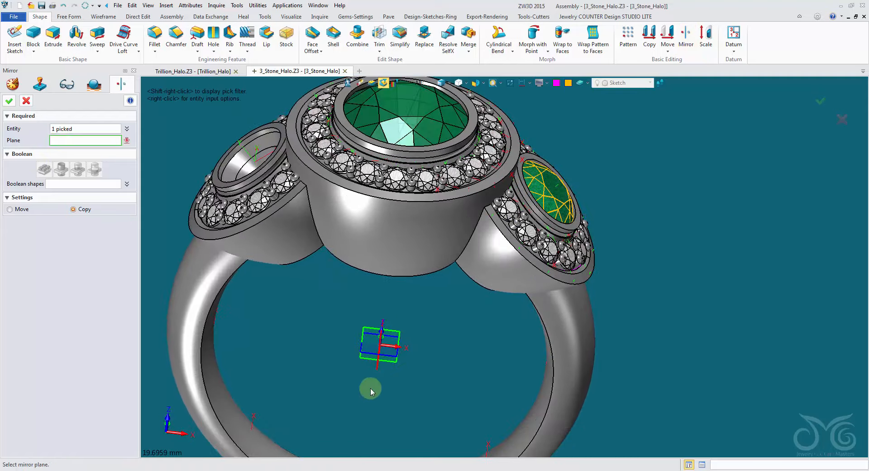
click(9, 100)
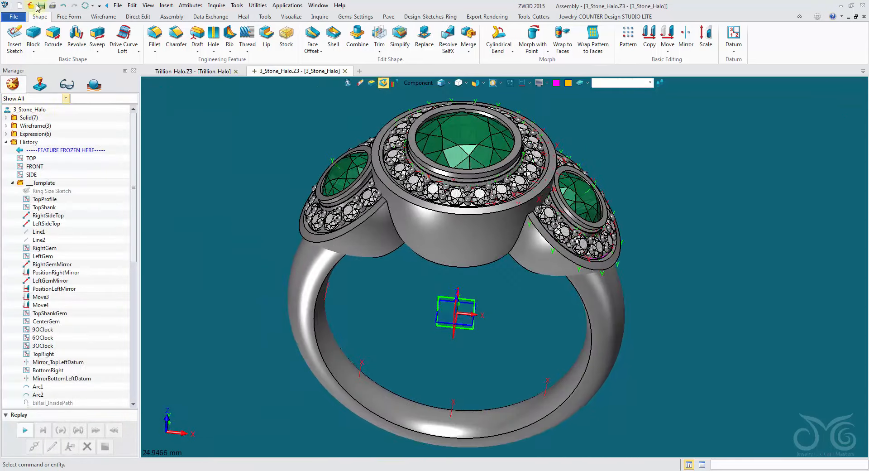
Save the ring file and freeze the feature history after the last mirror feature
click(41, 5)
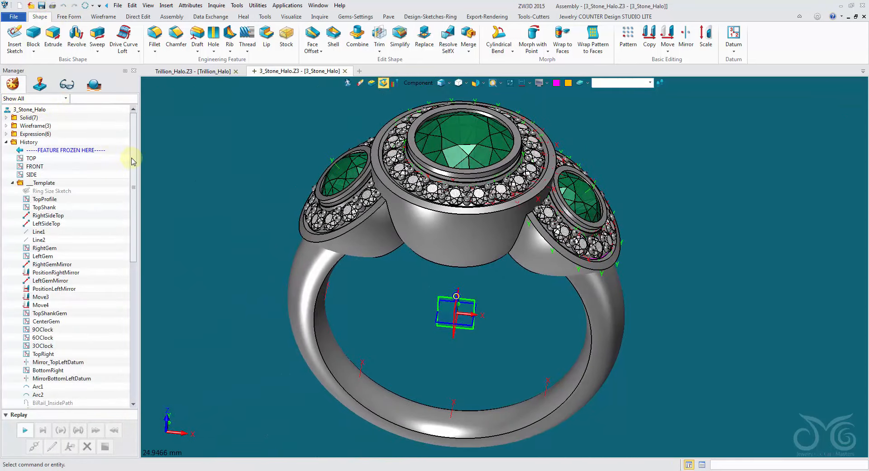
scroll(80, 383, down, 7)
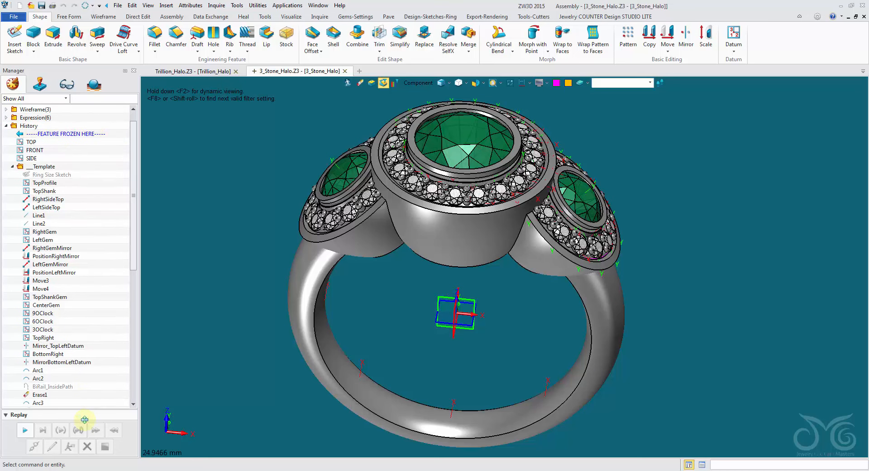
drag(85, 420, 88, 407)
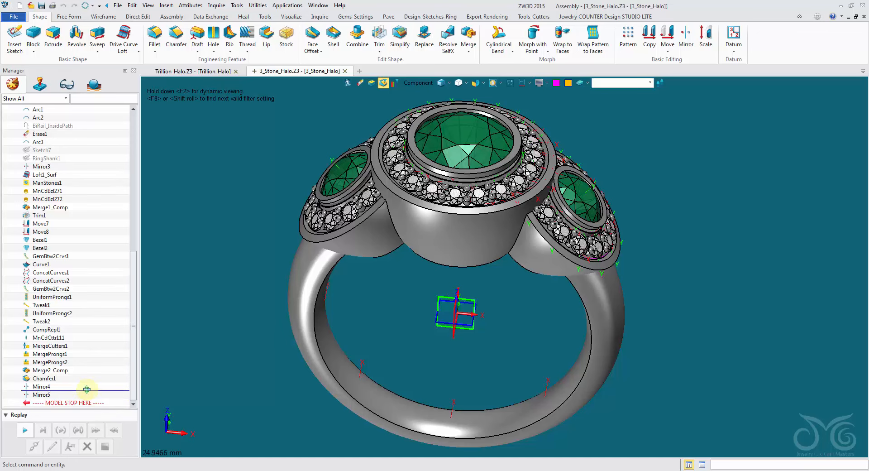
drag(87, 395, 87, 395)
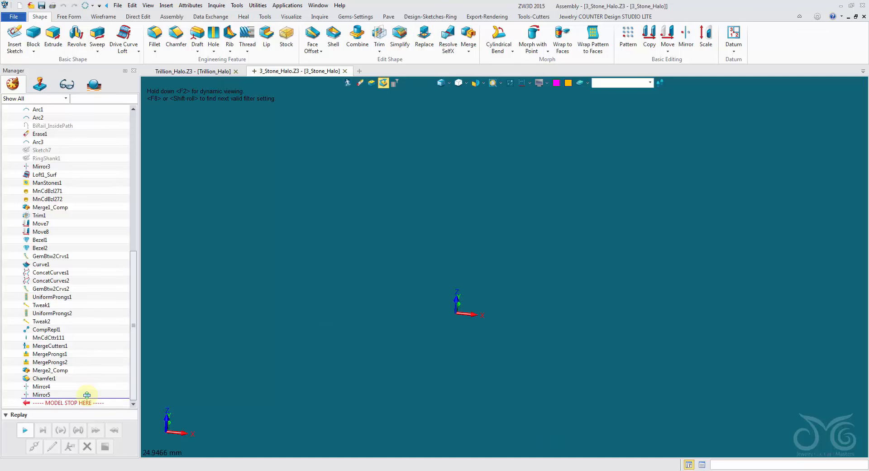
Trim the ring shank with the outer face of one side halo, capping the trimmed region and keeping the trimming shape
right_drag(153, 302, 601, 250)
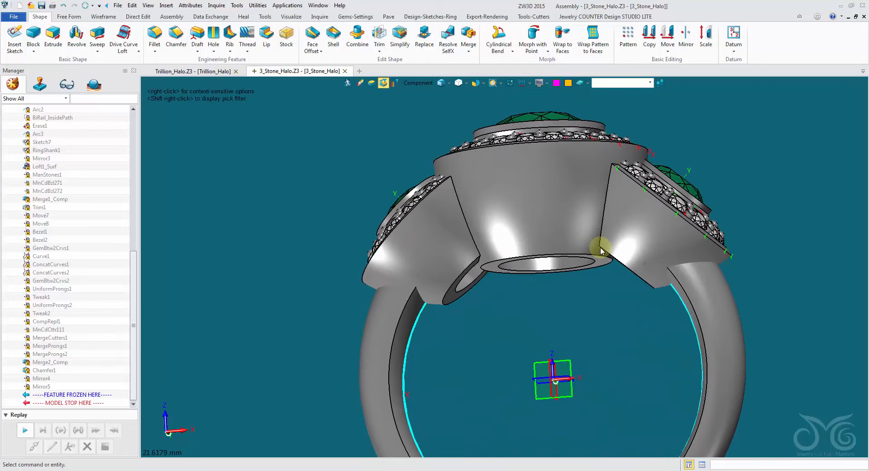
click(378, 36)
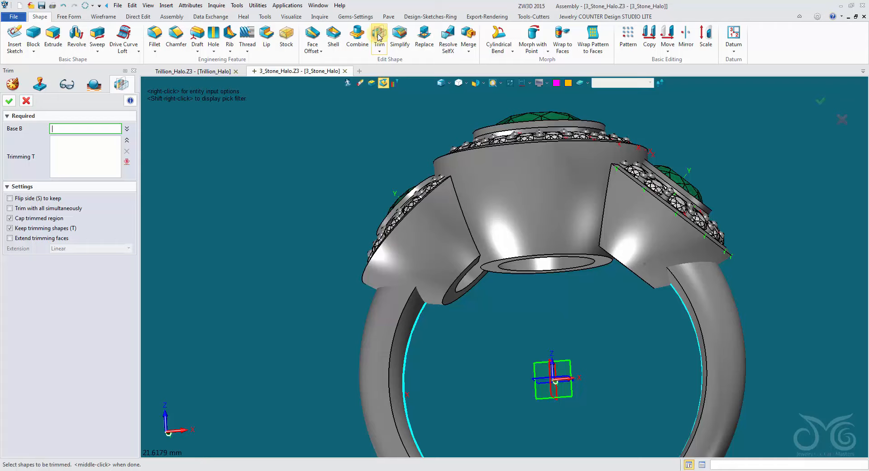
click(384, 349)
click(78, 158)
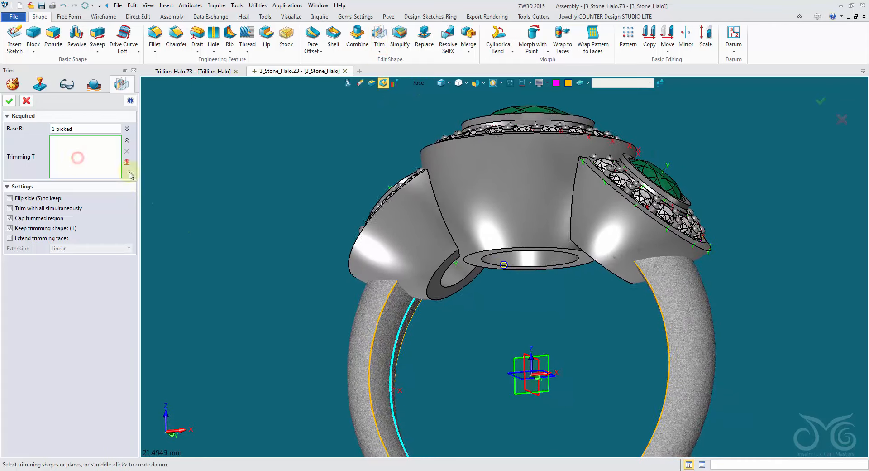
click(421, 203)
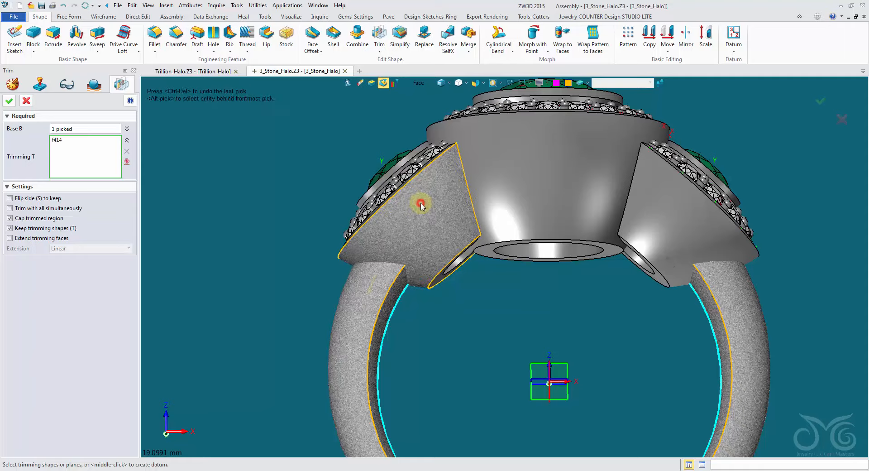
right_drag(424, 212, 349, 250)
right_drag(374, 209, 132, 202)
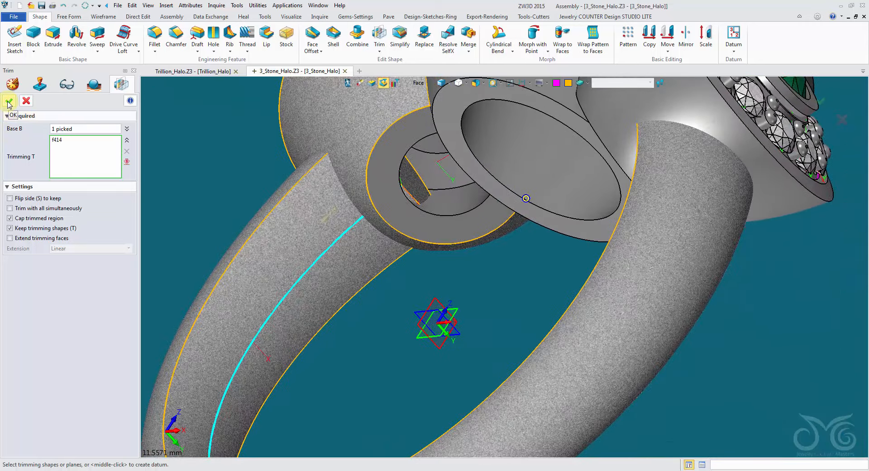
click(8, 101)
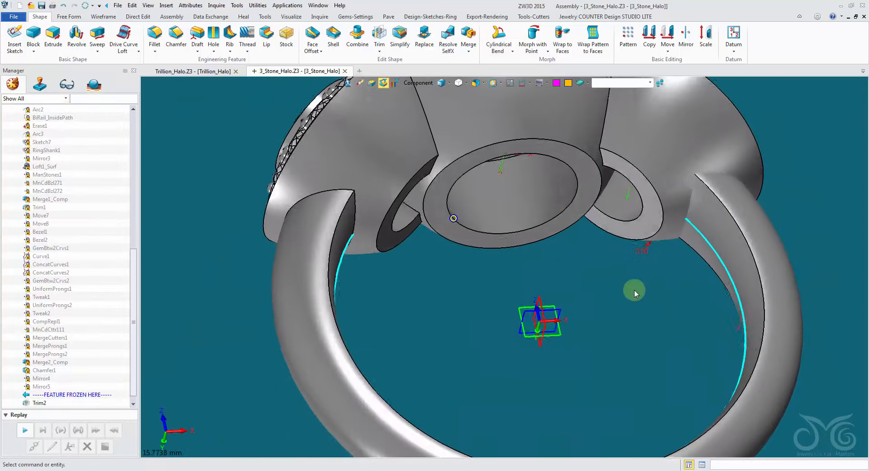
Trim the shank's other end with the outer face of the opposite side halo, keeping the trimming shape
middle_click(634, 288)
click(700, 227)
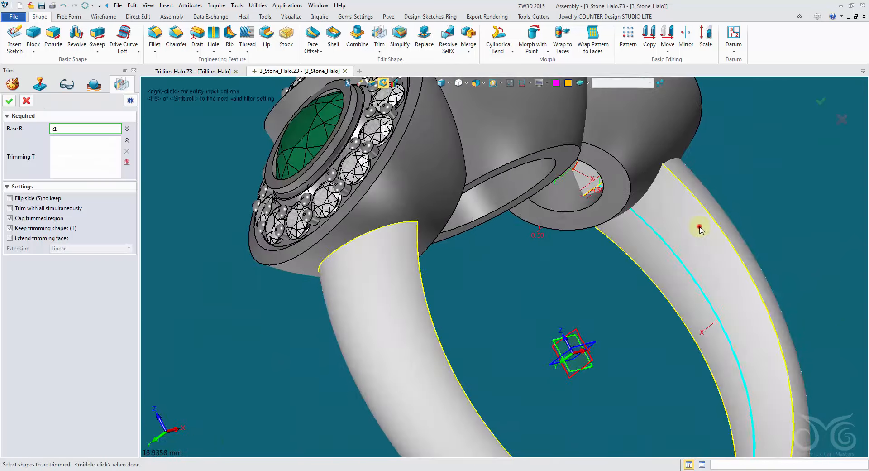
middle_click(628, 265)
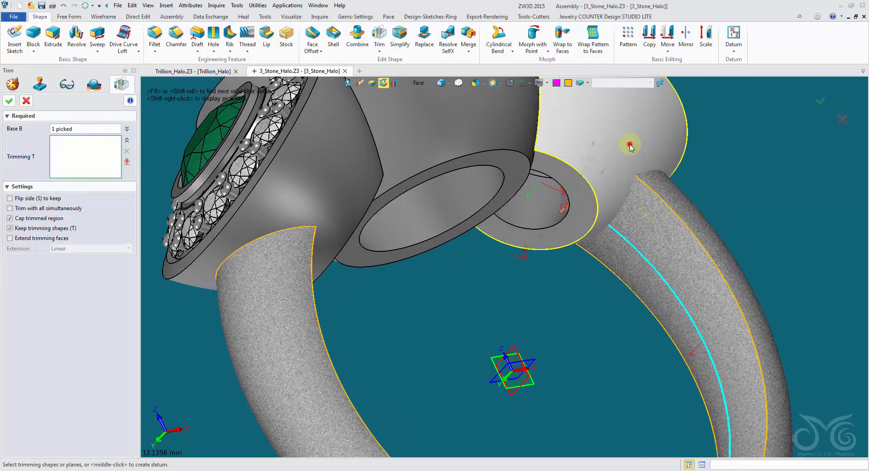
click(628, 144)
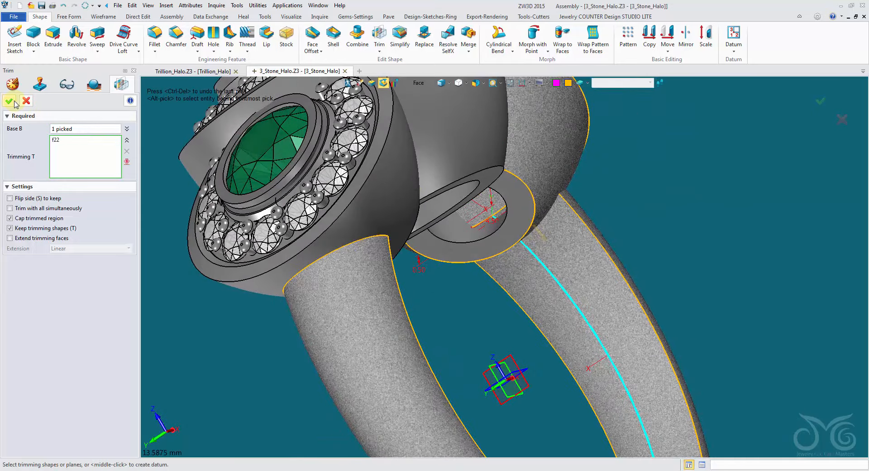
click(15, 104)
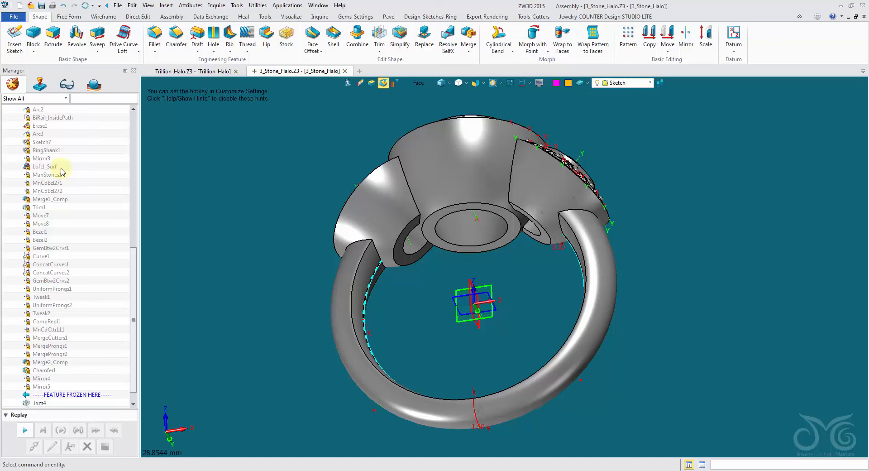
Display the Ring Size Sketch together with its dimensions
scroll(63, 172, up, 11)
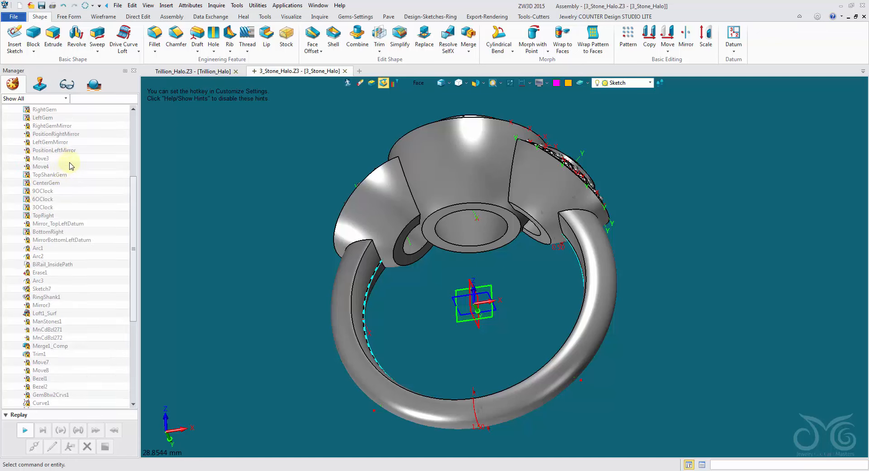
right_click(56, 179)
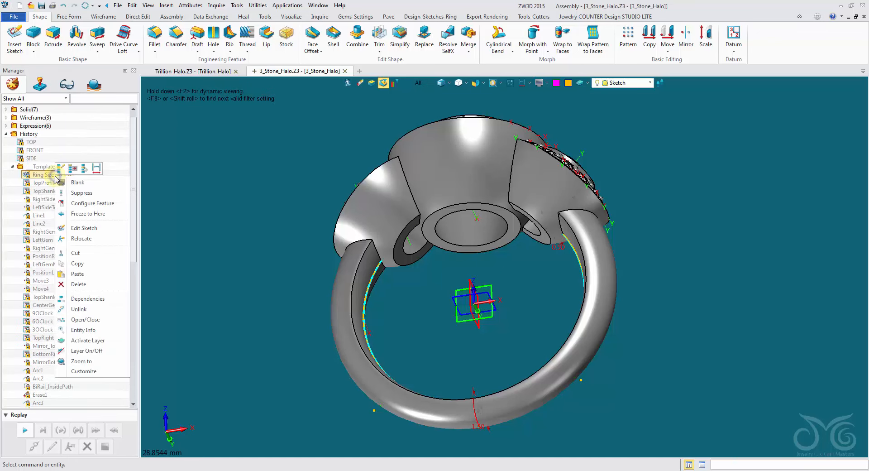
click(96, 169)
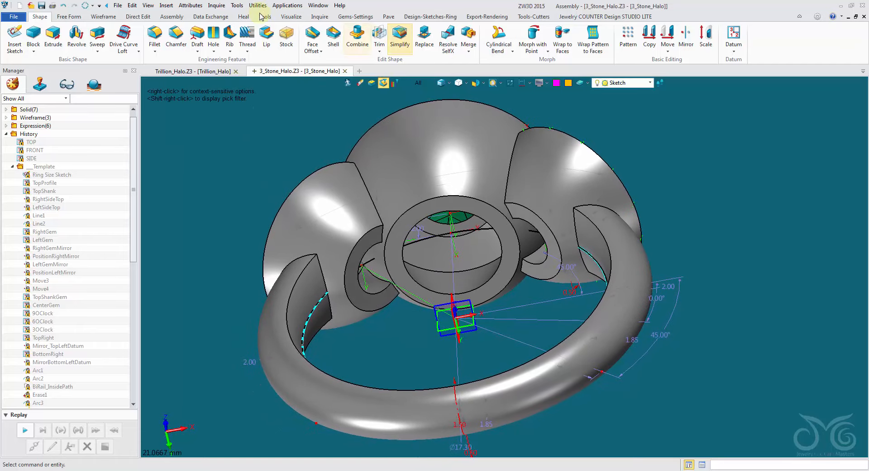
Extrude the ring size circle from 12.34 to -14.52 along the Y axis, removing it from the center and both side halos
click(53, 34)
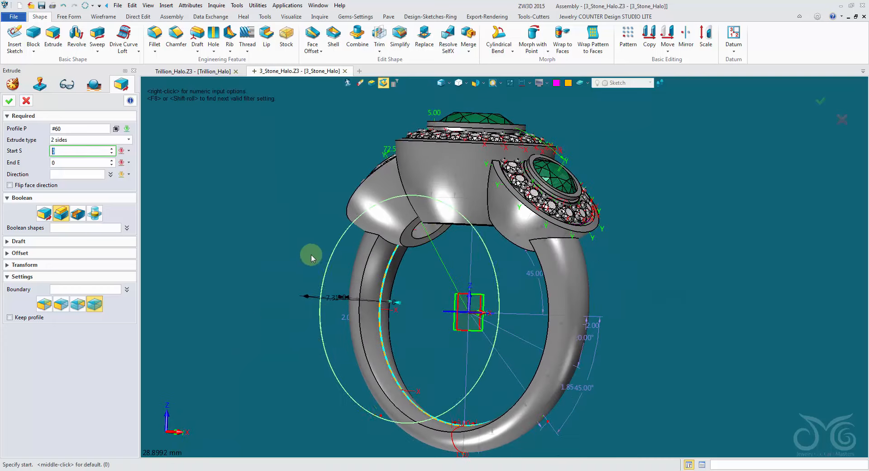
click(290, 254)
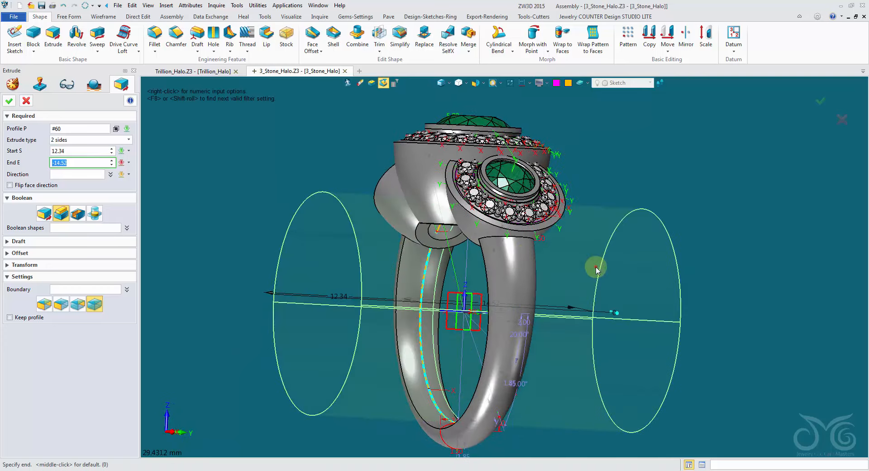
click(596, 270)
click(129, 174)
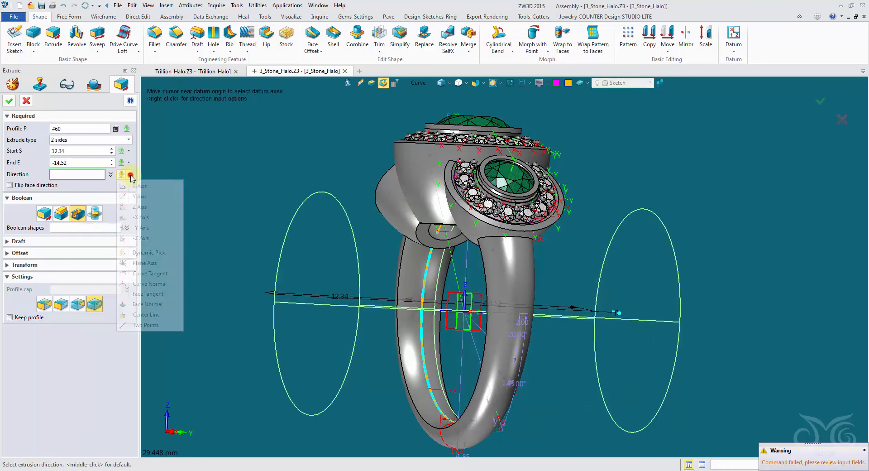
click(154, 207)
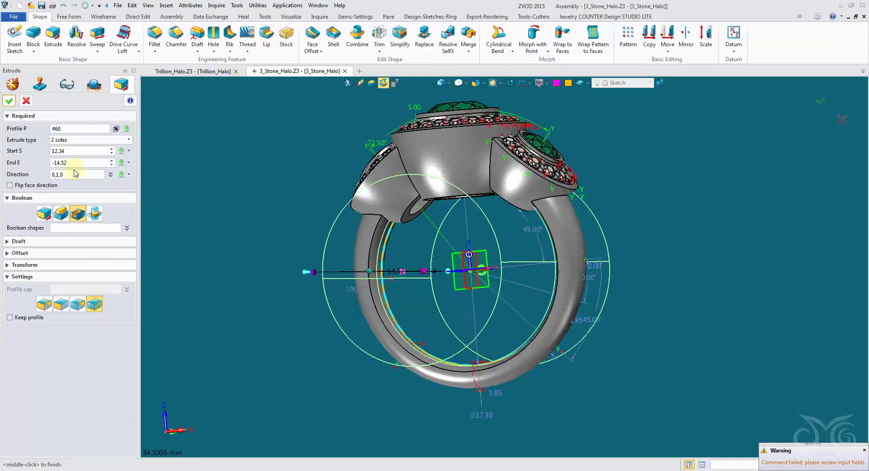
click(73, 225)
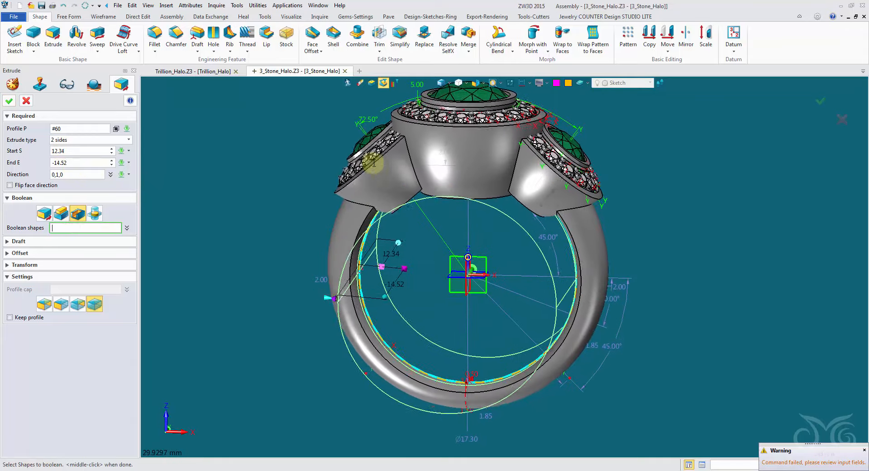
click(392, 177)
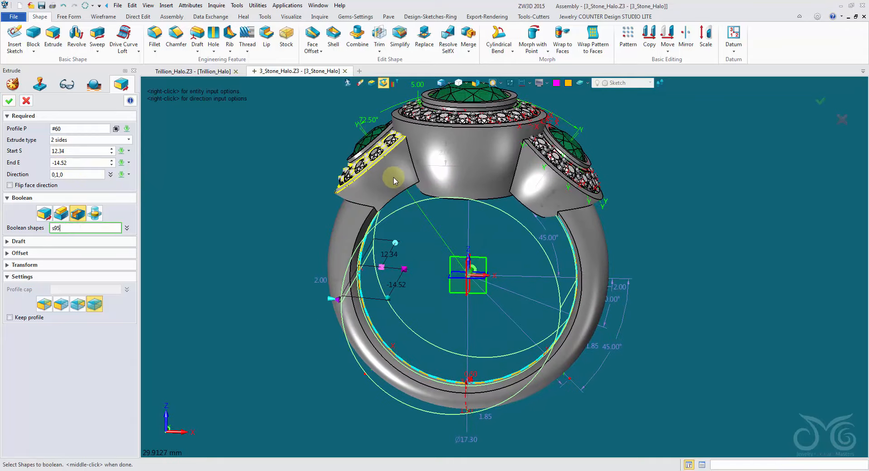
click(466, 163)
click(538, 183)
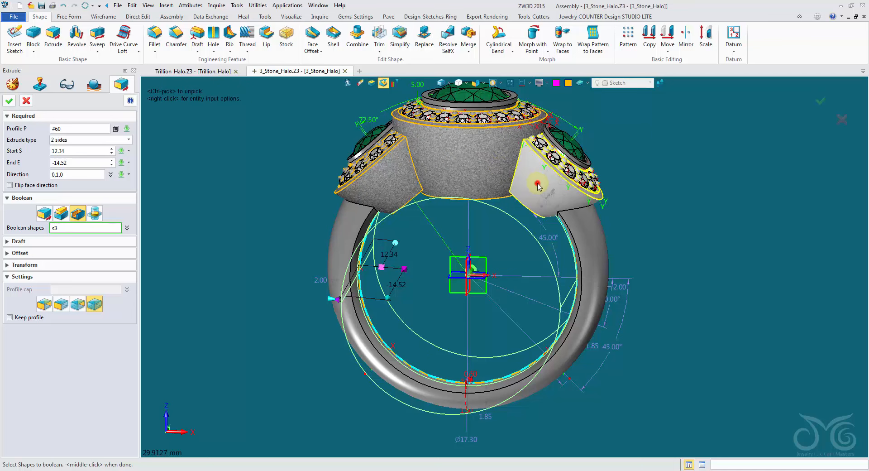
click(9, 103)
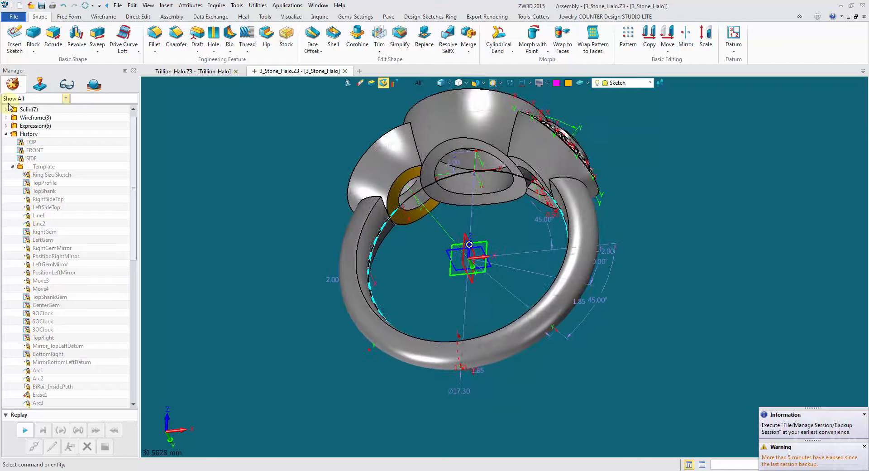
Hide the Ring Size Sketch and its dimensions
right_click(51, 175)
click(71, 178)
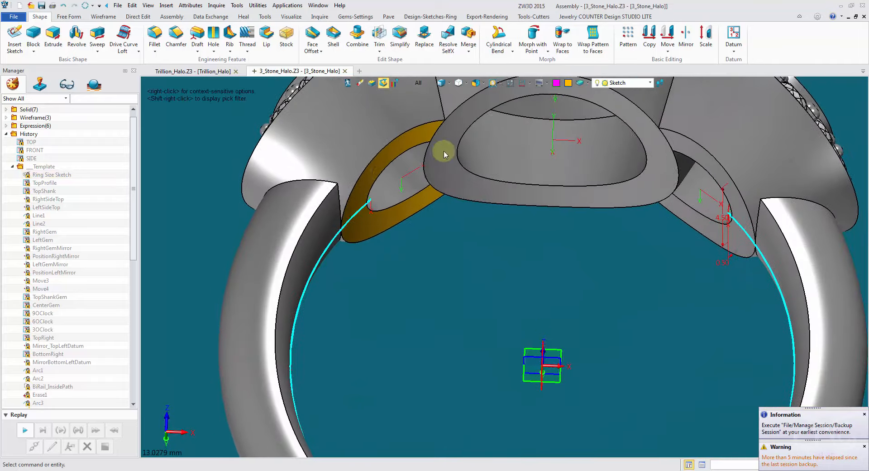
click(443, 150)
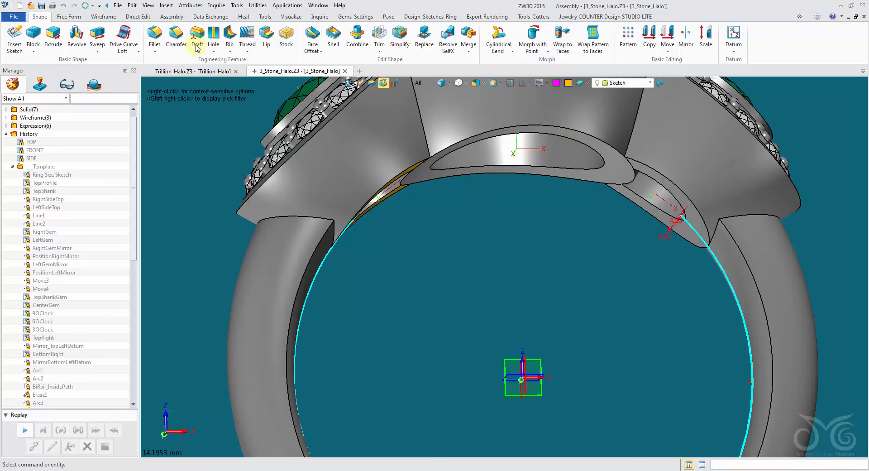
Fillet the inner and outer underside edges of the center and both side halos with a 0.3 radius
click(155, 35)
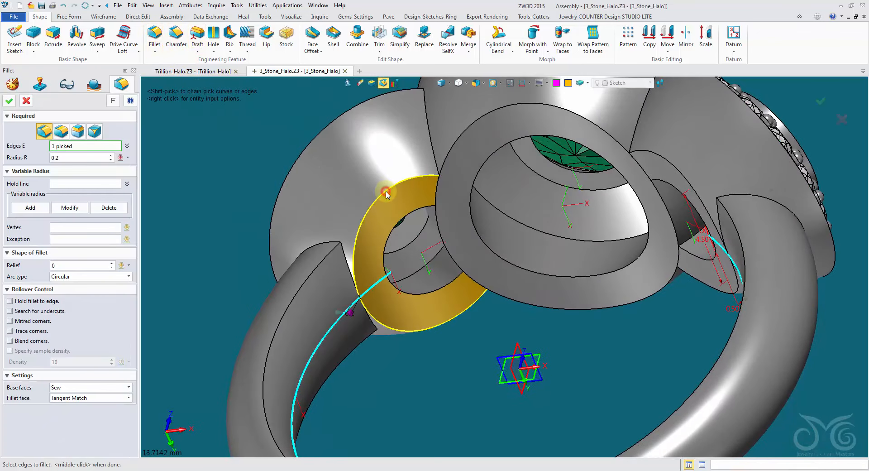
mouse_move(385, 190)
right_down()
mouse_move(474, 179)
mouse_move(507, 189)
right_up()
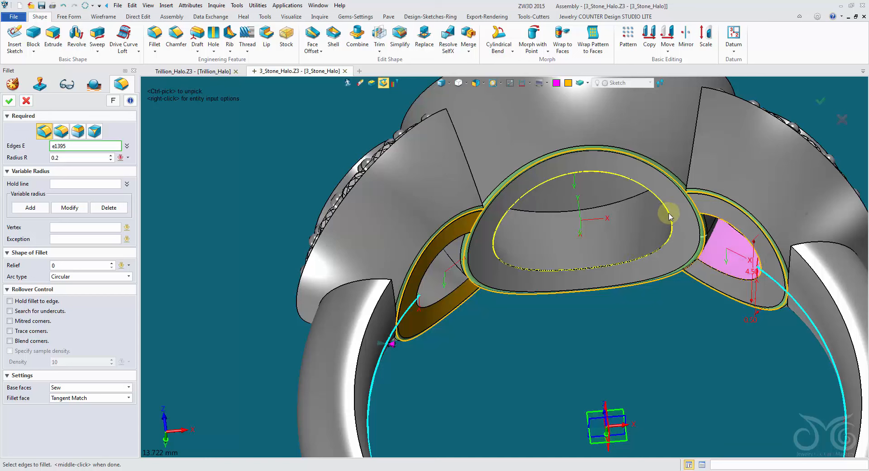
right_click(565, 346)
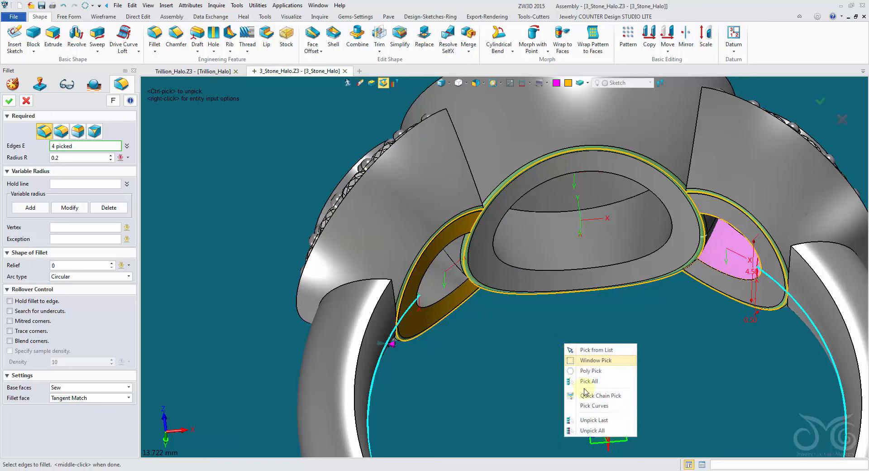
click(594, 420)
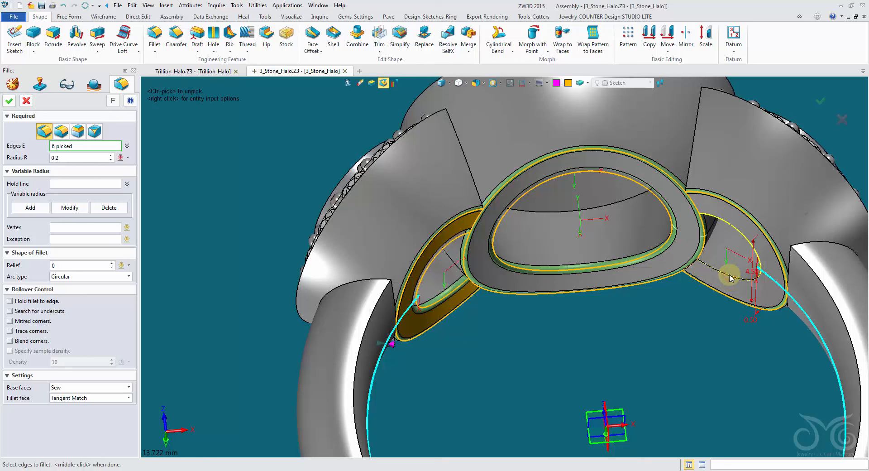
right_drag(549, 362, 486, 331)
click(63, 157)
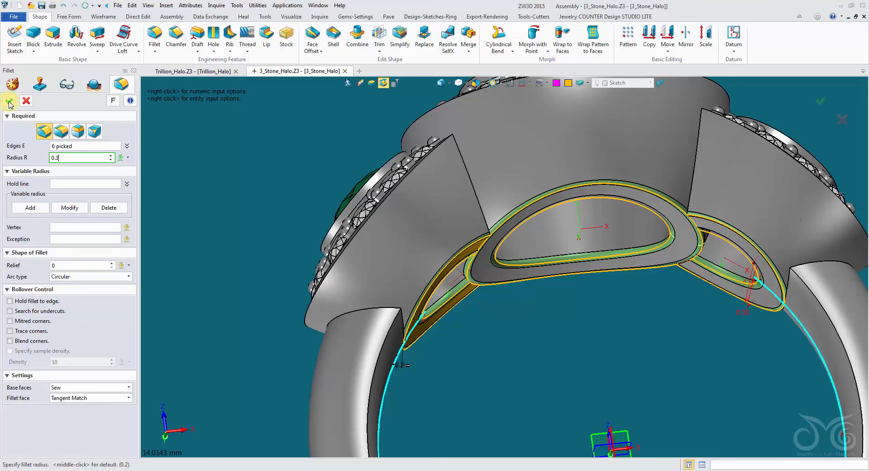
key(Return)
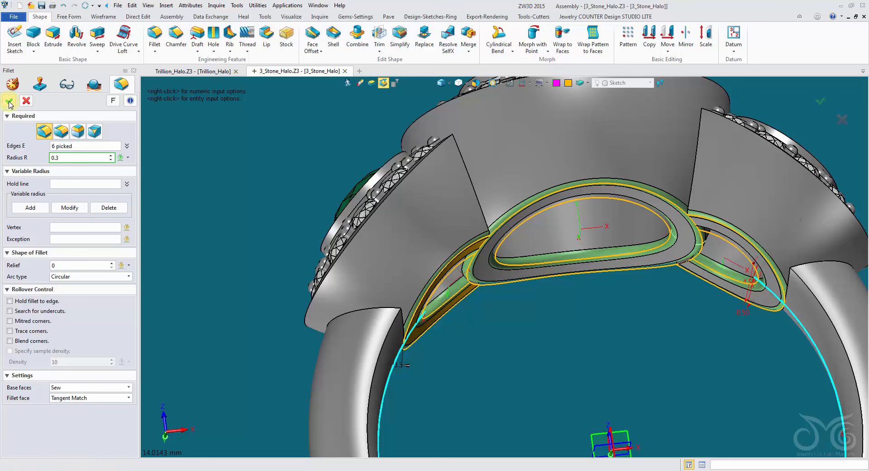
click(12, 102)
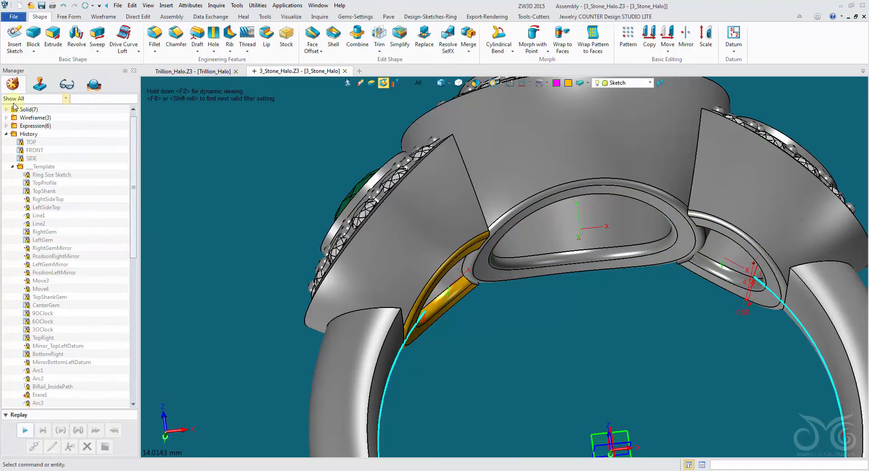
right_drag(195, 159, 386, 101)
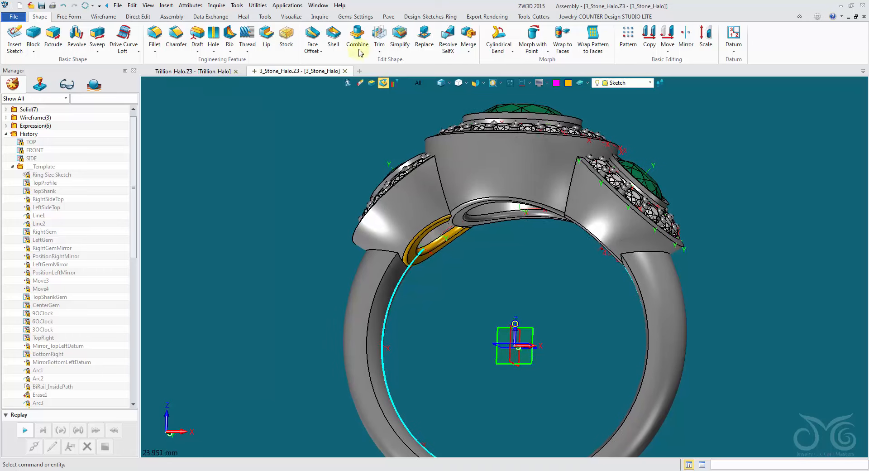
Combine the center stone's bezel with the center halo as an added shape
click(357, 36)
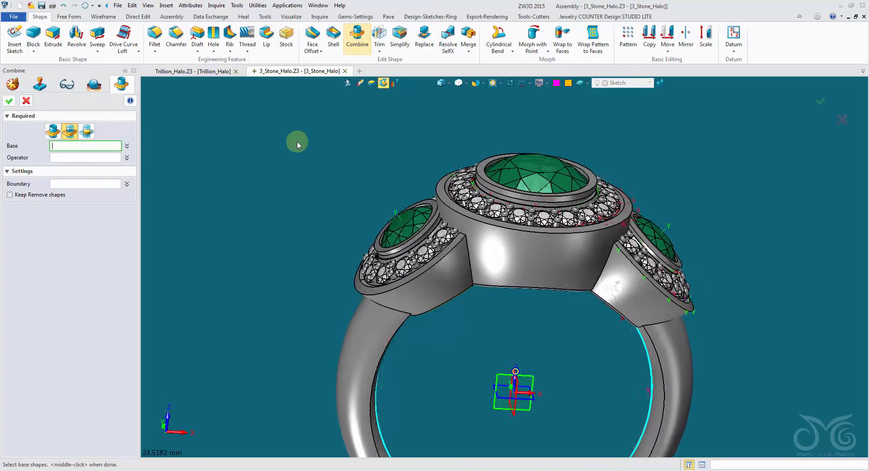
click(53, 131)
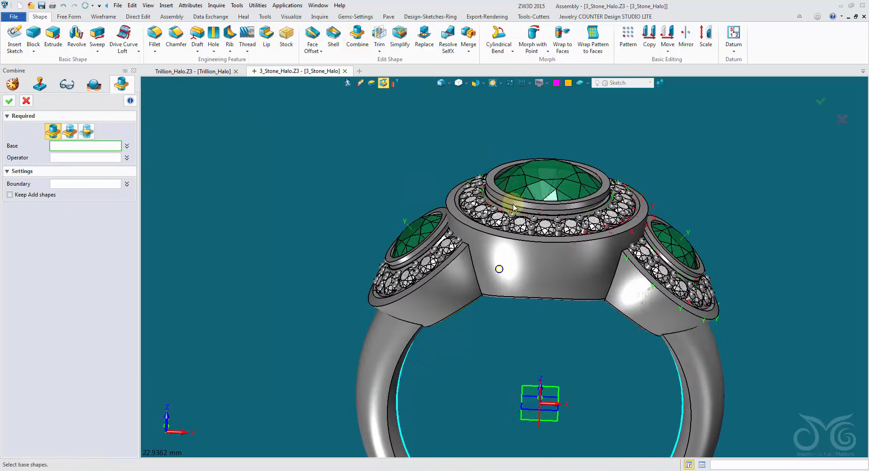
click(483, 240)
click(533, 264)
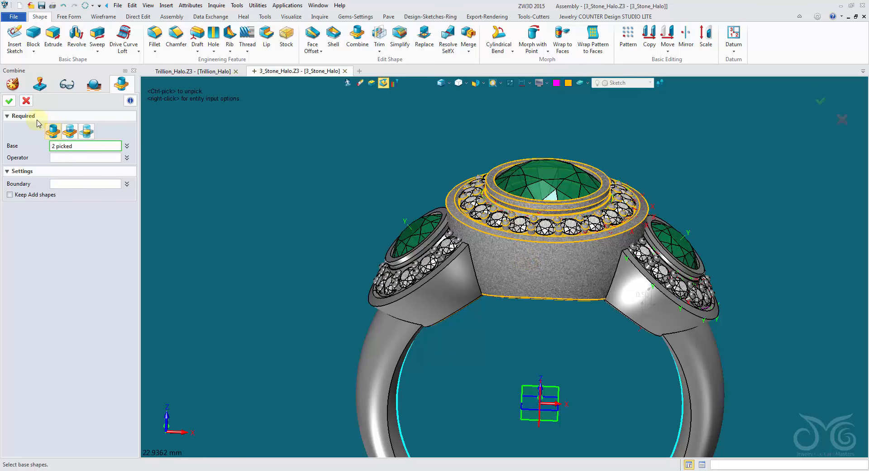
click(128, 147)
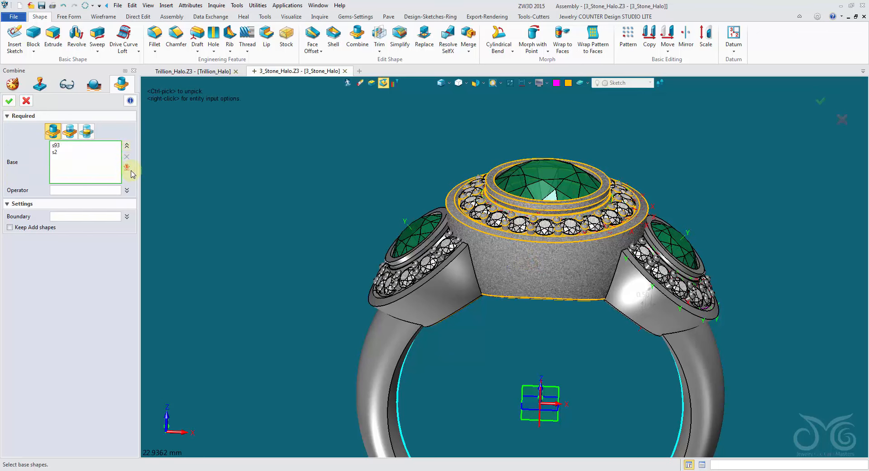
click(127, 166)
click(157, 213)
click(117, 193)
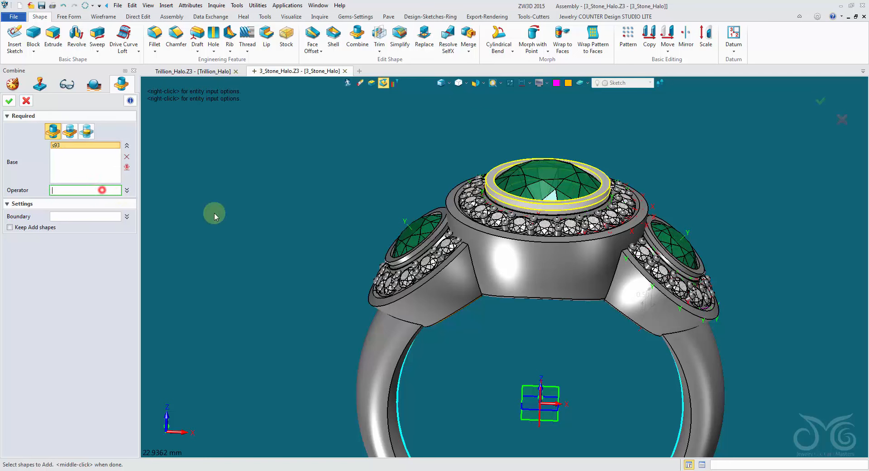
click(512, 275)
click(9, 100)
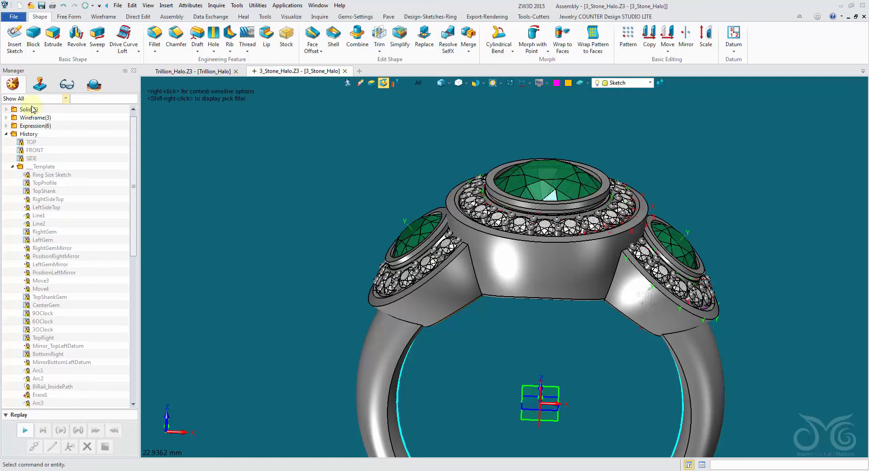
Combine the left stone's bezel with the left side halo as an added shape
middle_click(272, 147)
click(423, 245)
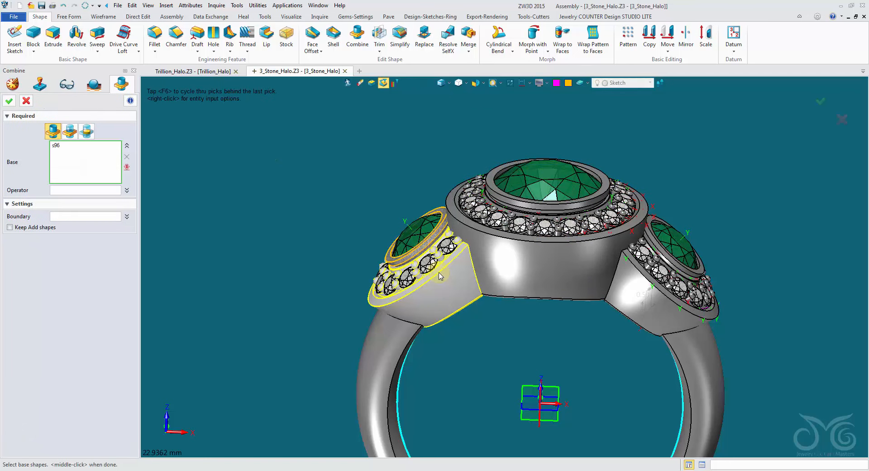
middle_click(291, 201)
click(408, 283)
middle_click(225, 221)
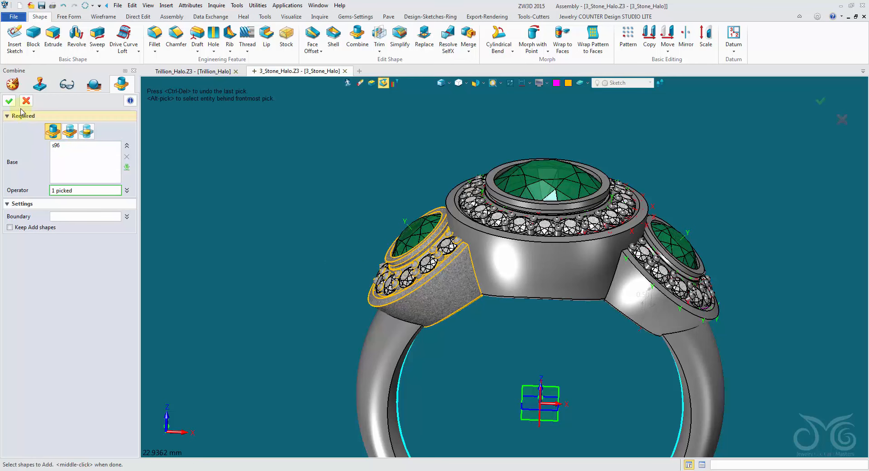
Combine the right stone's bezel with the right side halo as an added shape
middle_click(446, 184)
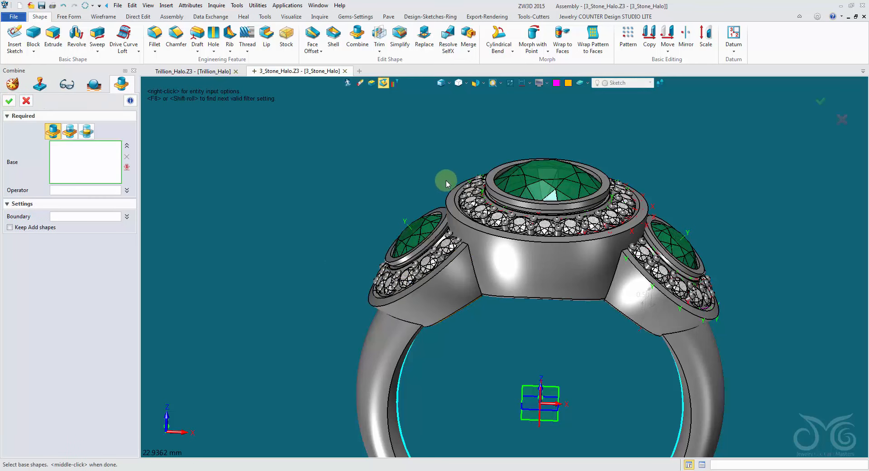
click(676, 268)
middle_click(729, 217)
click(648, 309)
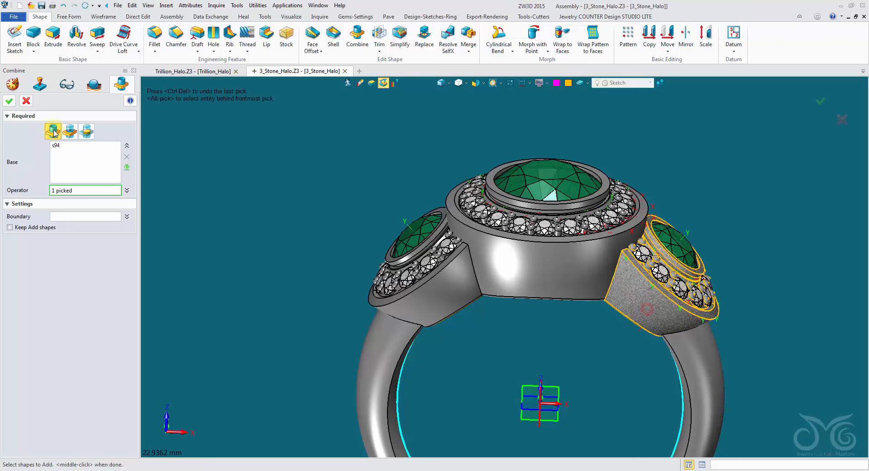
click(8, 101)
Try to add the shank to the center and both side halos in a single Combine operation
right_drag(369, 182, 290, 160)
middle_click(290, 159)
click(385, 204)
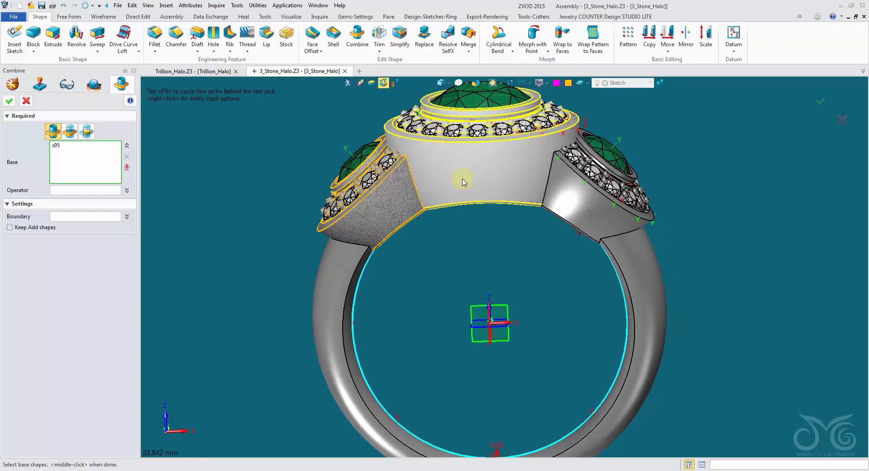
click(564, 193)
click(564, 192)
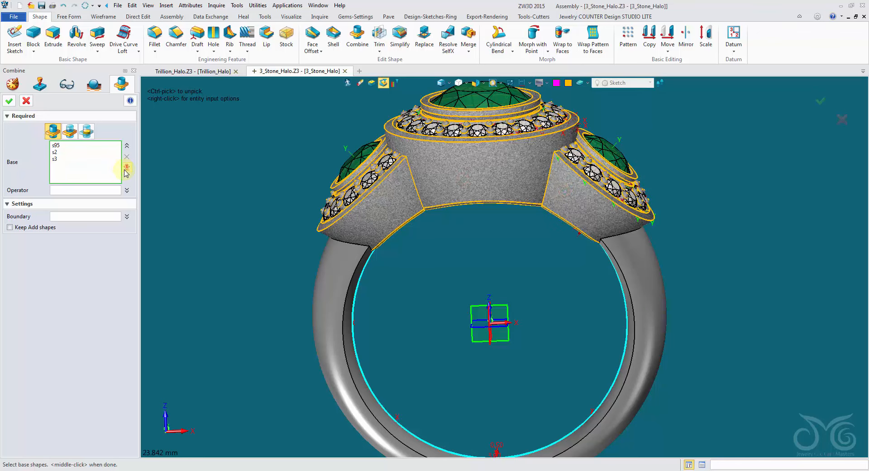
click(101, 192)
click(338, 293)
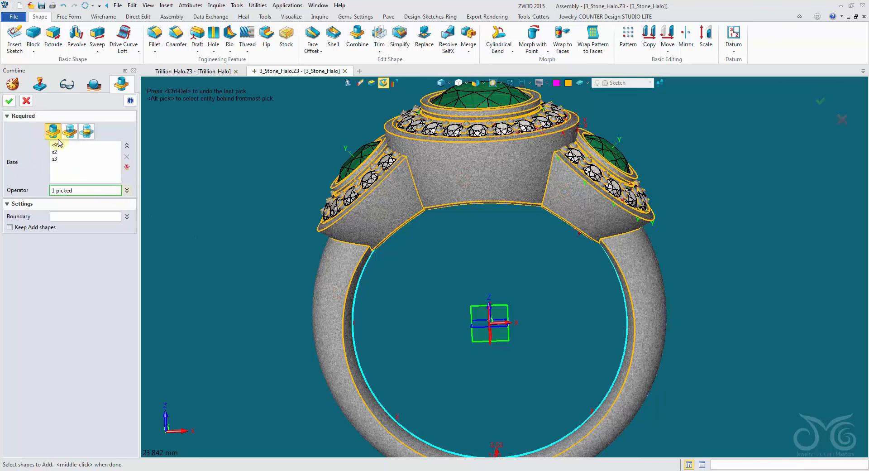
click(9, 101)
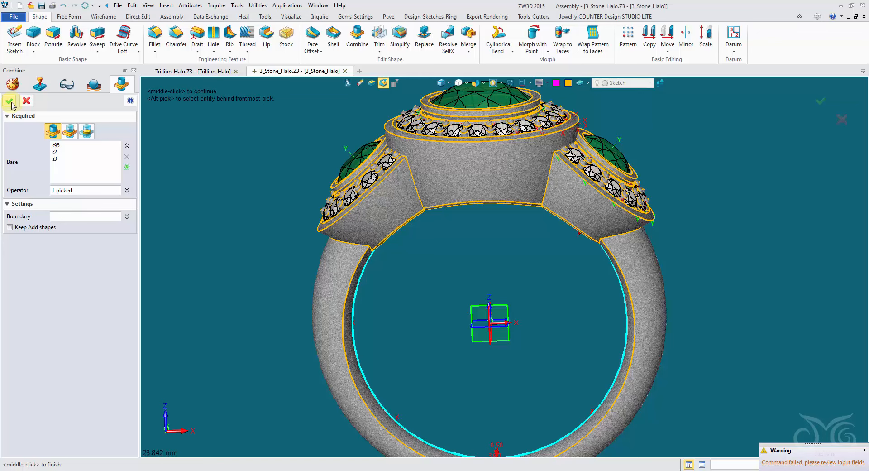
click(29, 104)
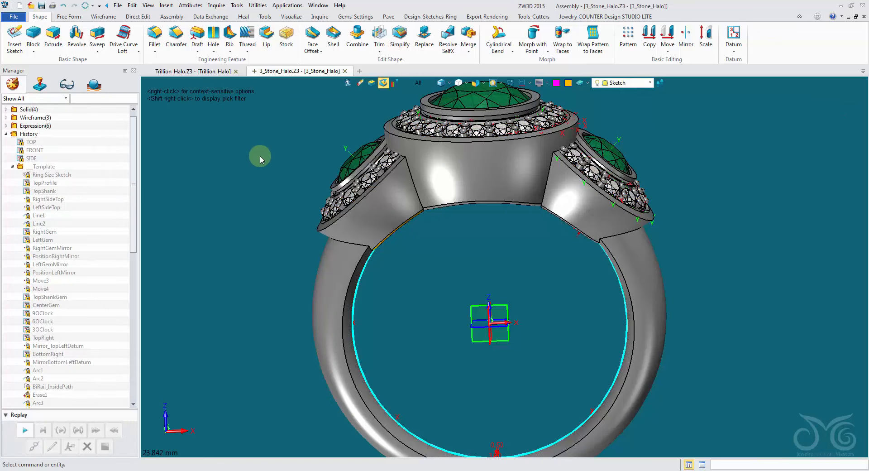
Combine the left side halo with the shank and the right side halo
middle_click(260, 156)
click(367, 211)
click(344, 255)
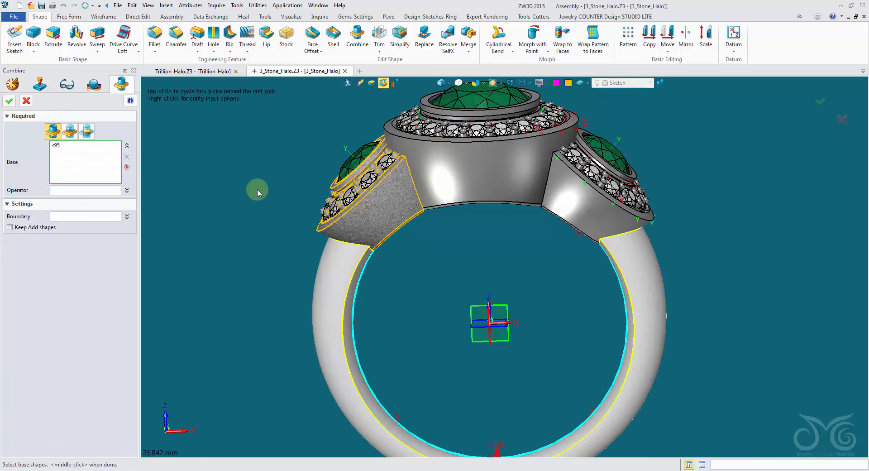
click(611, 212)
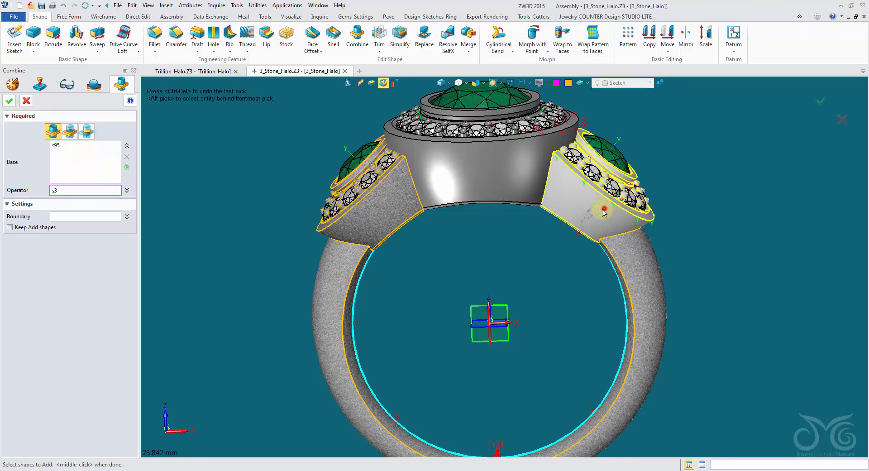
click(10, 100)
click(371, 232)
click(272, 150)
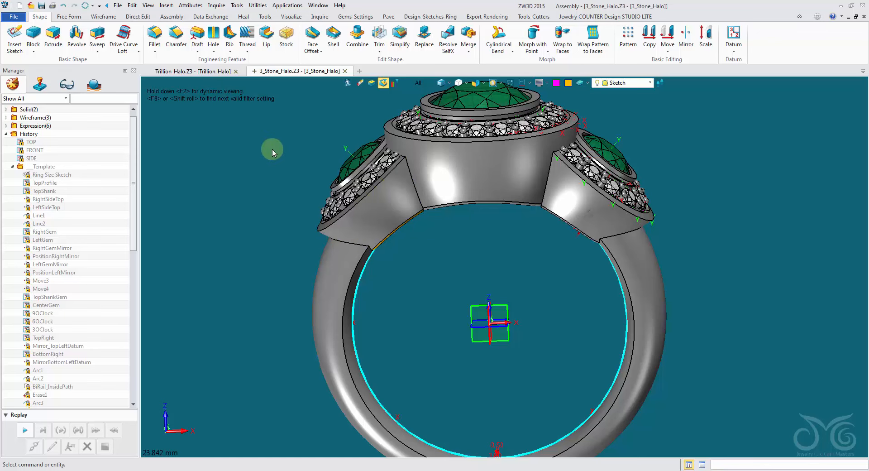
Add the center halo to the joined shank and side halos with Combine
middle_click(272, 149)
click(374, 206)
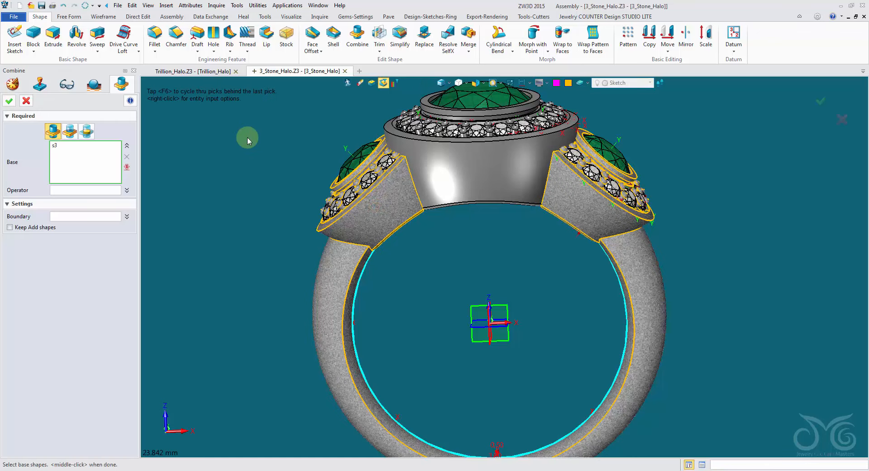
click(461, 163)
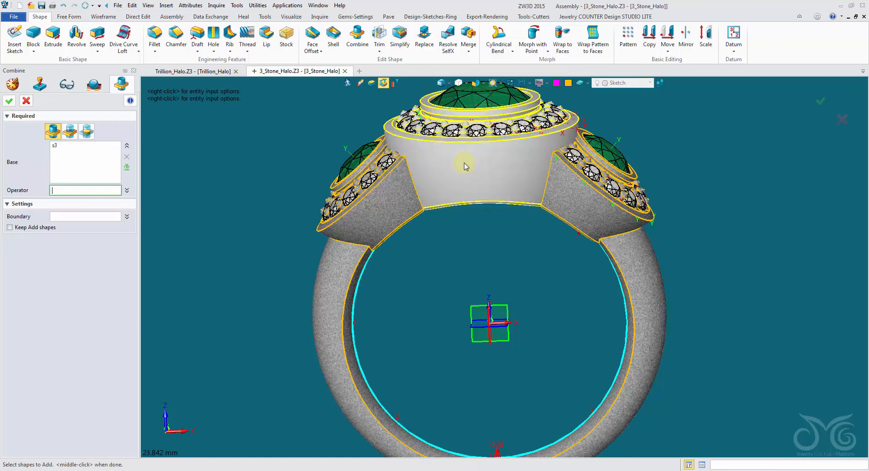
click(10, 100)
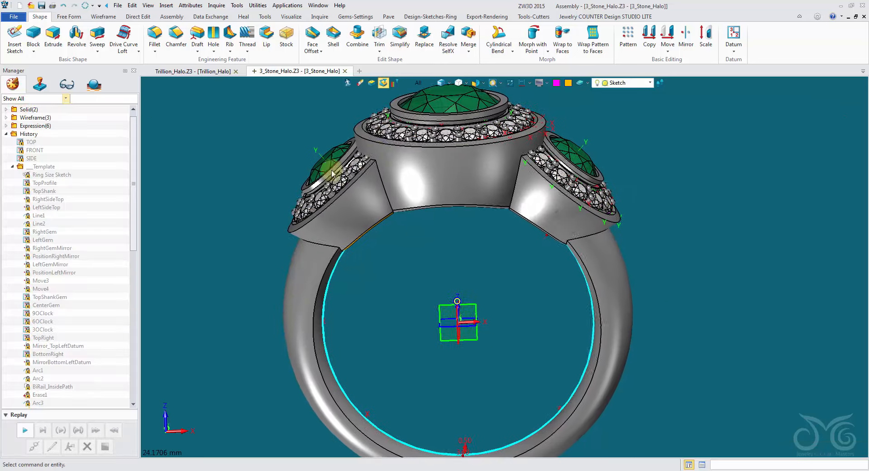
Set the selection filter to Shape and save the ring file
right_drag(441, 277, 486, 153)
click(416, 83)
click(444, 165)
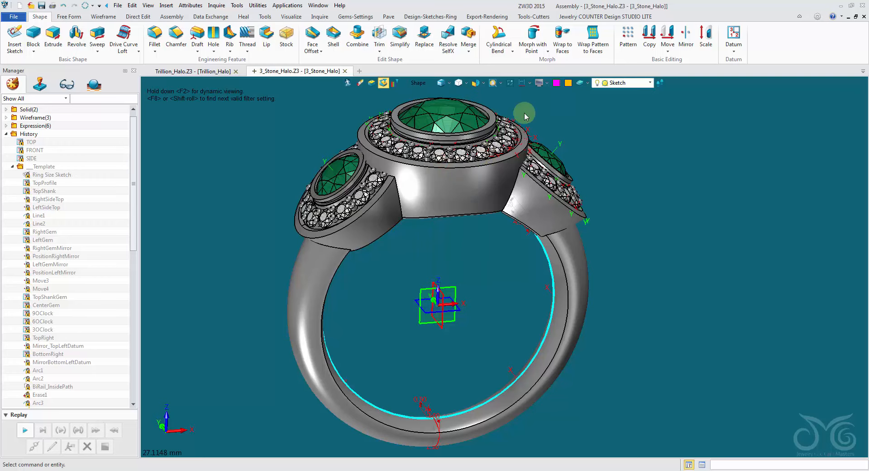
mouse_move(595, 357)
right_down()
mouse_move(494, 194)
mouse_move(516, 314)
mouse_move(465, 295)
mouse_move(453, 272)
right_up()
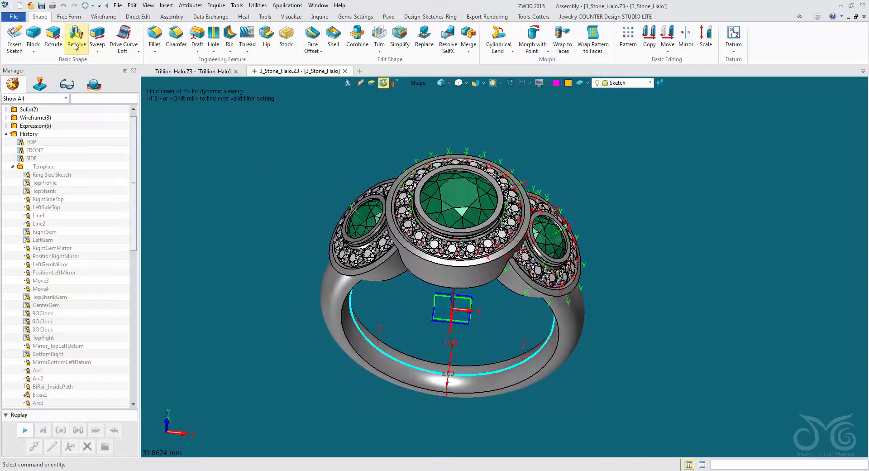
click(41, 7)
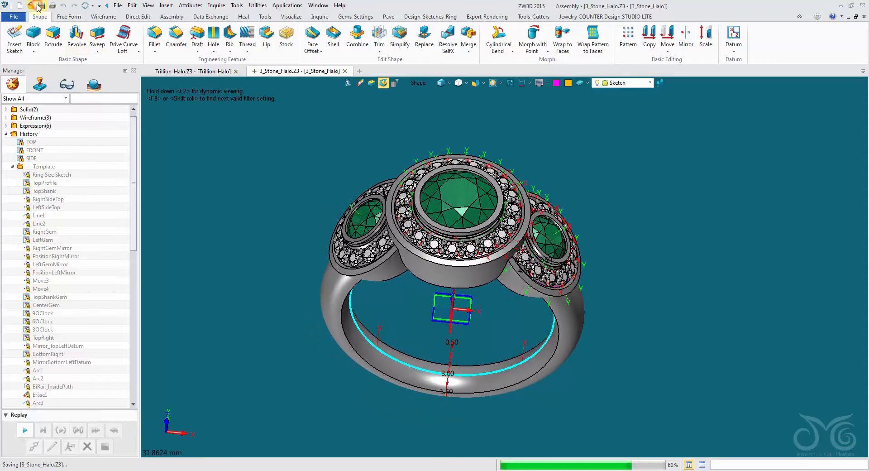
Insert the Live Rendering Studio at point 0,0,0, preview the ring in Thea Live Render, and exit the preview
click(496, 17)
click(456, 42)
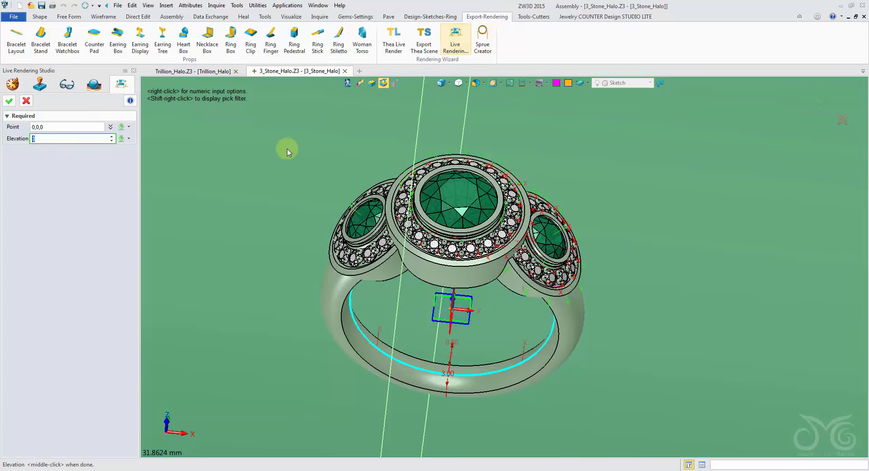
click(11, 102)
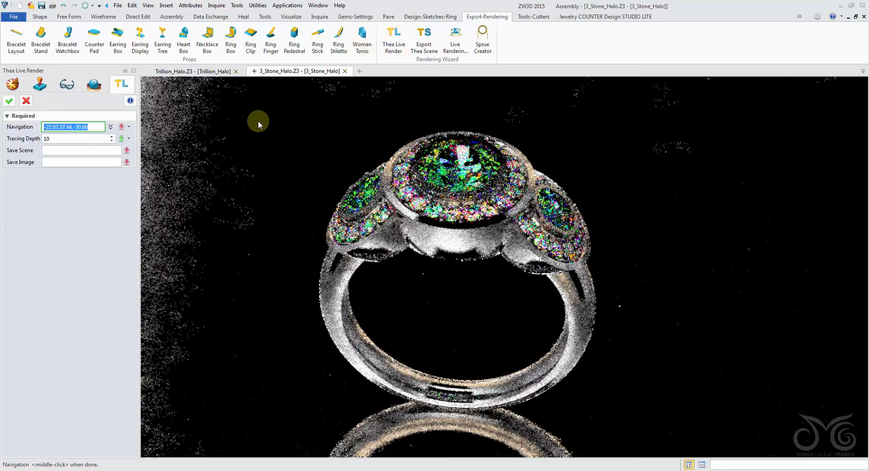
click(26, 101)
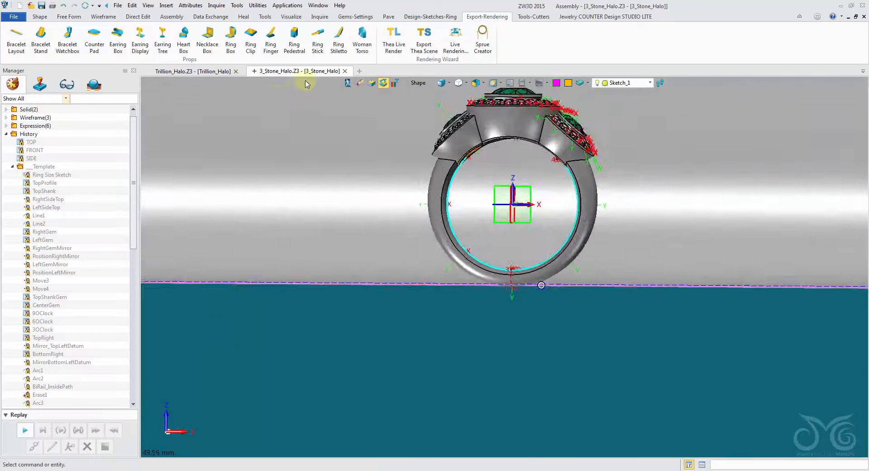
Merge the rendering studio component into the ring part
click(41, 18)
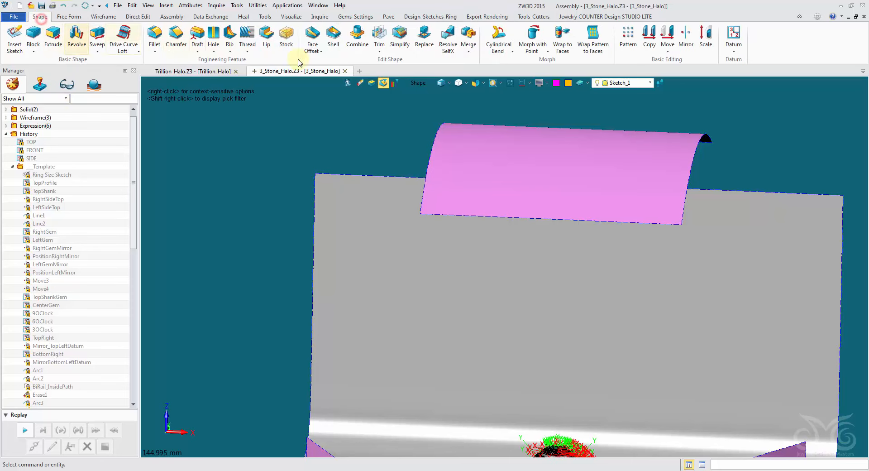
click(469, 34)
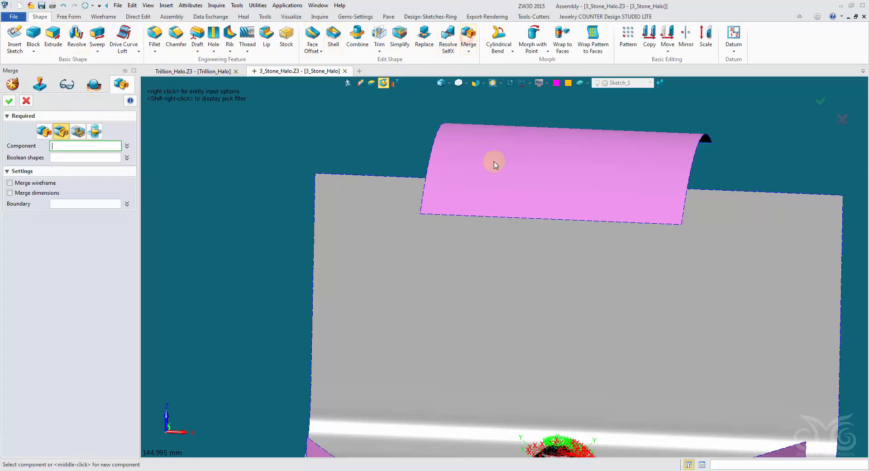
click(494, 168)
click(42, 132)
click(10, 101)
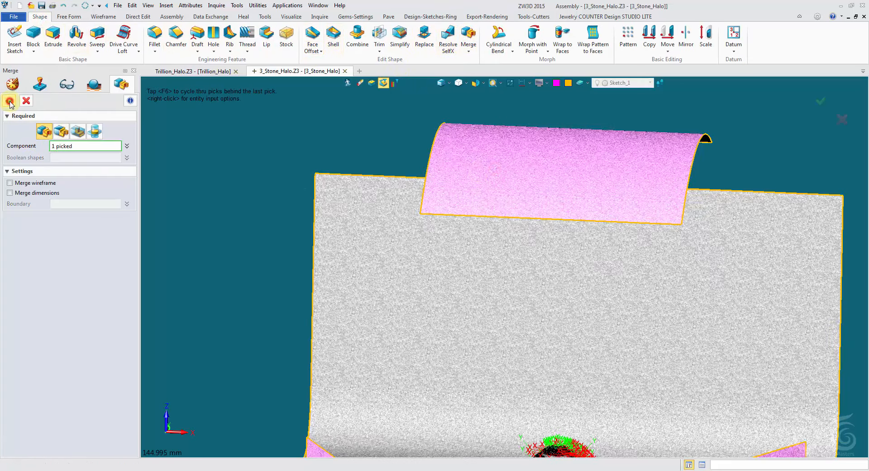
Apply a standard palette color to the studio's curved overhead panel and both side panels
mouse_move(164, 150)
right_down()
mouse_move(237, 188)
mouse_move(514, 156)
right_up()
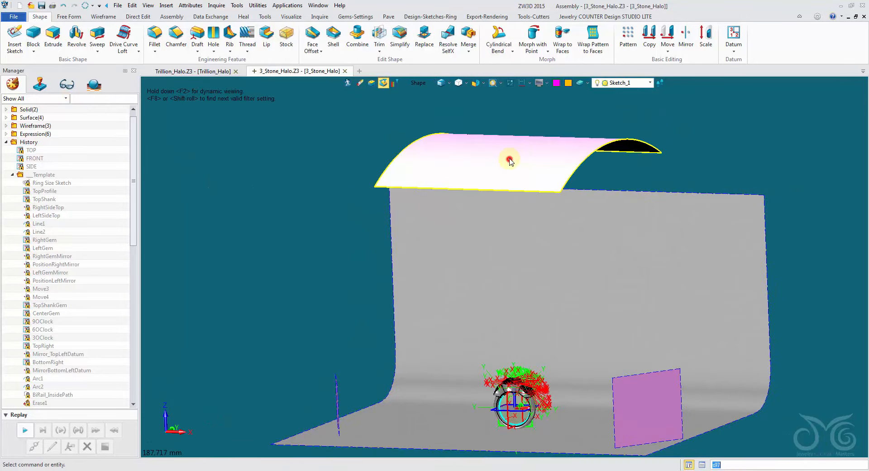
click(509, 156)
click(337, 394)
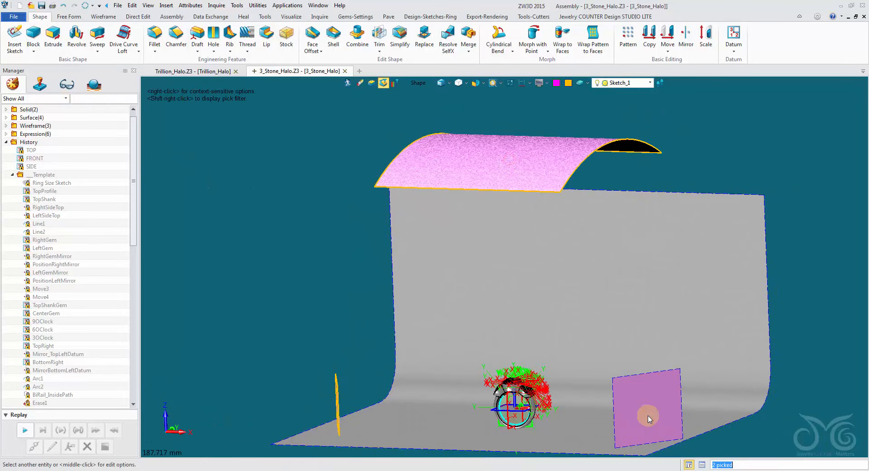
click(643, 380)
click(569, 84)
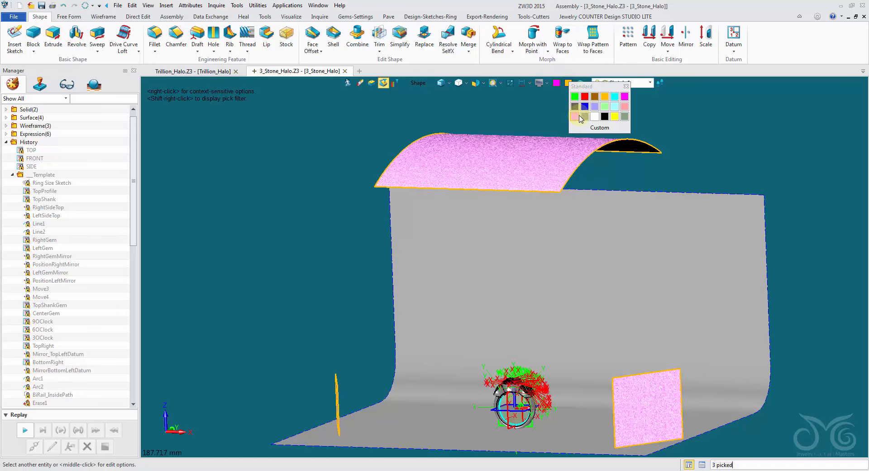
click(579, 114)
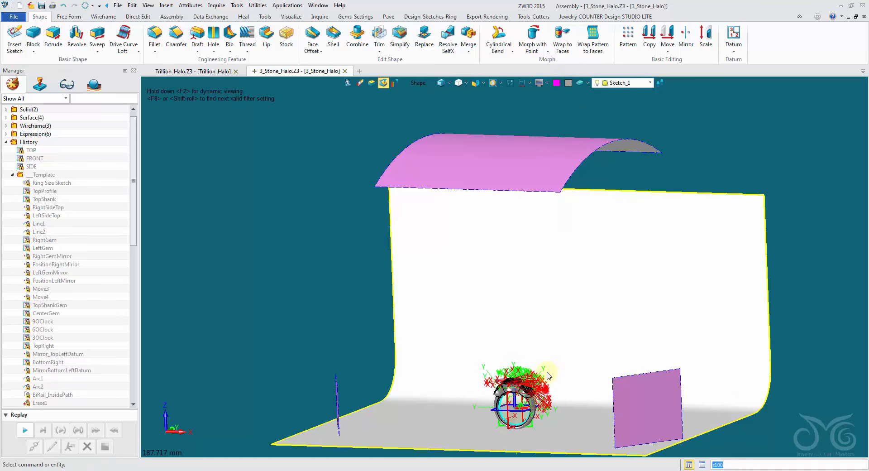
Change the face color of the studio's curved floor-and-backdrop surface to white
mouse_move(548, 375)
right_down()
mouse_move(568, 343)
mouse_move(409, 291)
right_up()
click(409, 290)
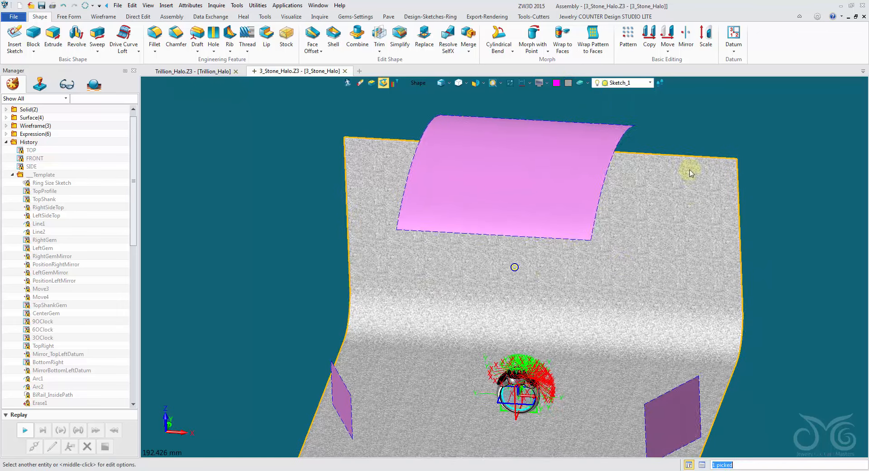
click(567, 83)
click(590, 118)
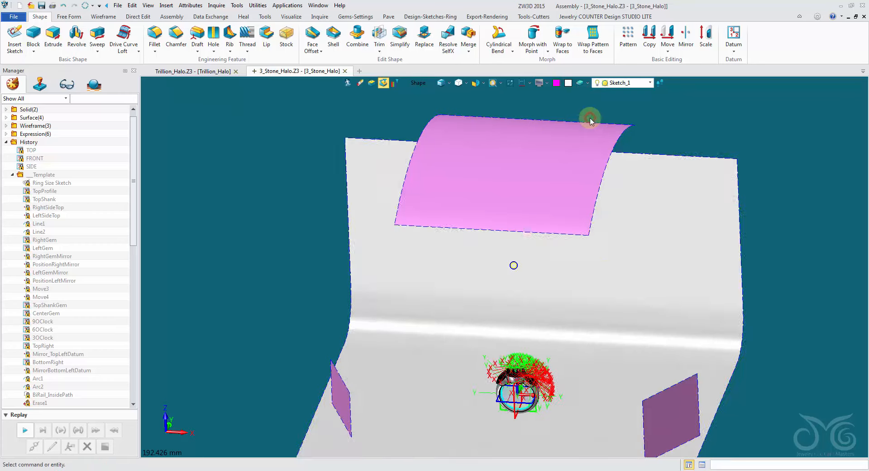
Preview a close-up of the three-stone ring in Thea Live Render and exit the preview
right_drag(590, 117, 599, 286)
scroll(599, 285, up, 6)
scroll(599, 286, up, 8)
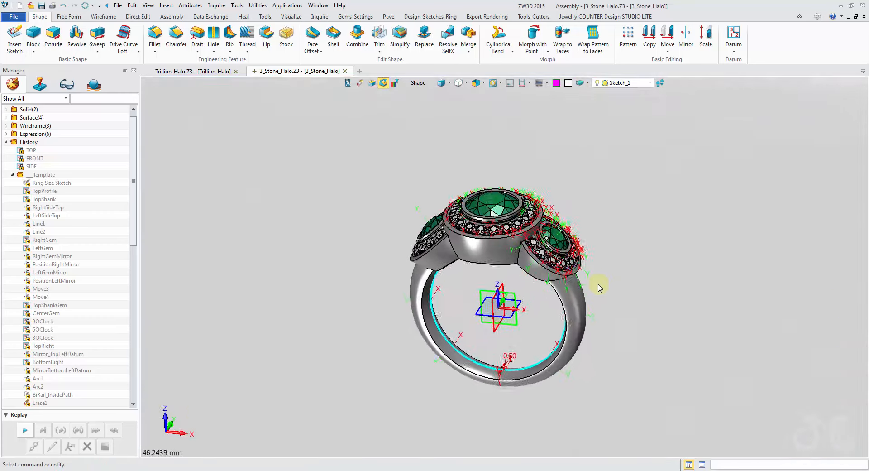
right_drag(598, 286, 588, 282)
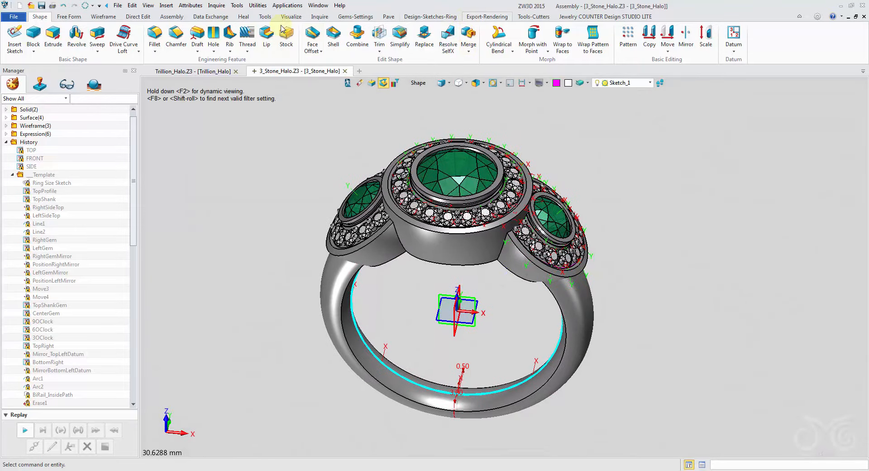
click(487, 17)
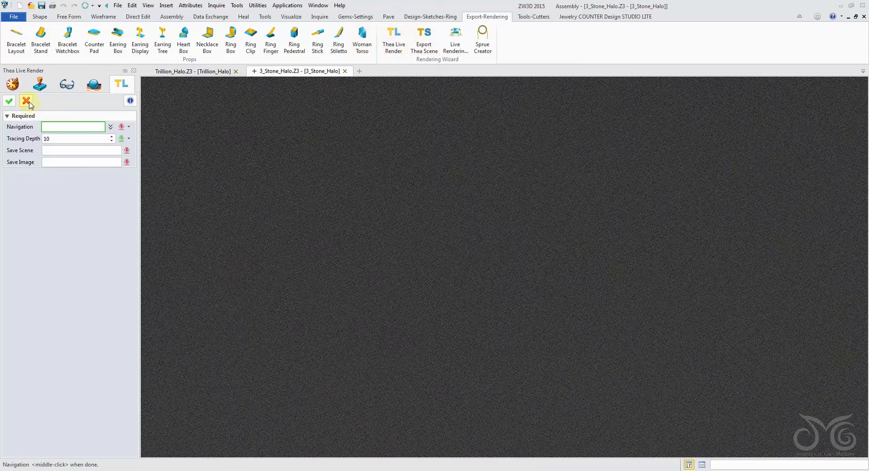
click(28, 102)
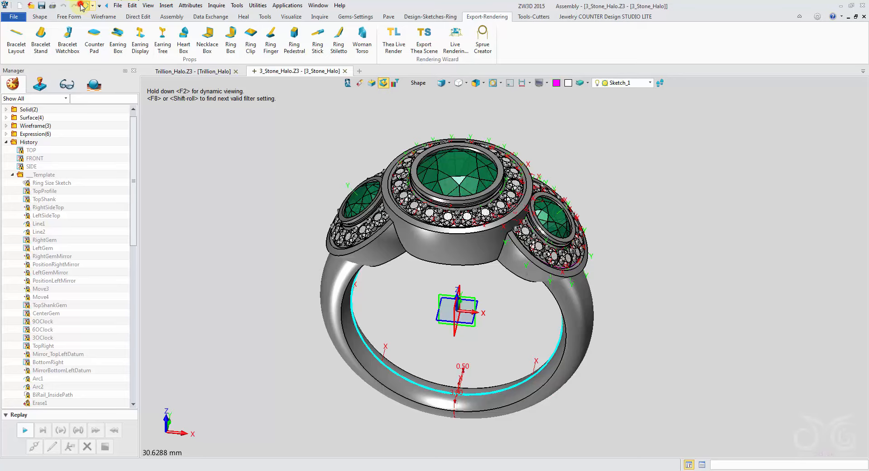
Regenerate the ring part and start another Thea Live Render of the close-up view
click(81, 6)
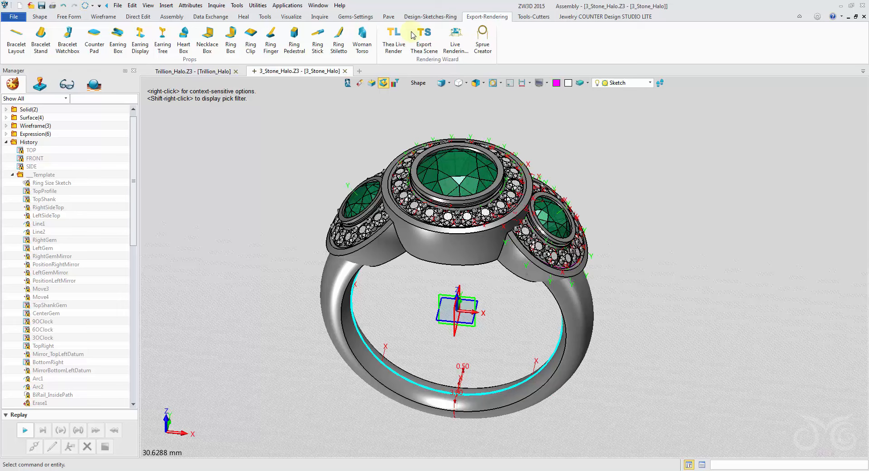
click(393, 43)
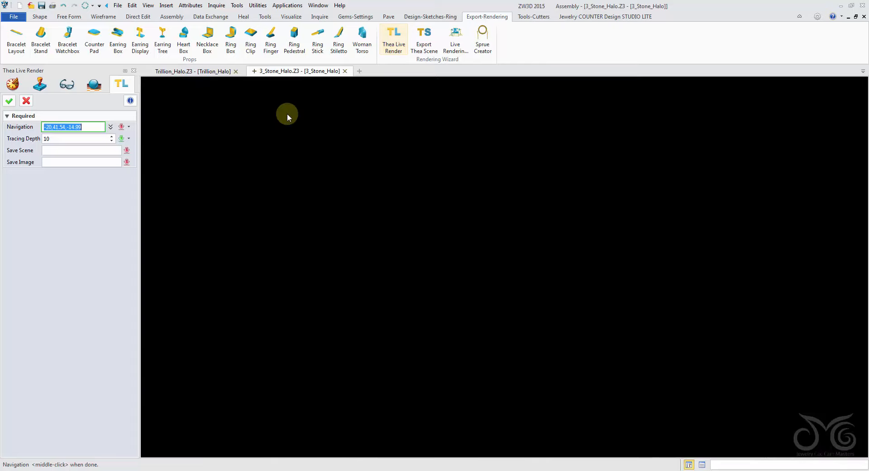